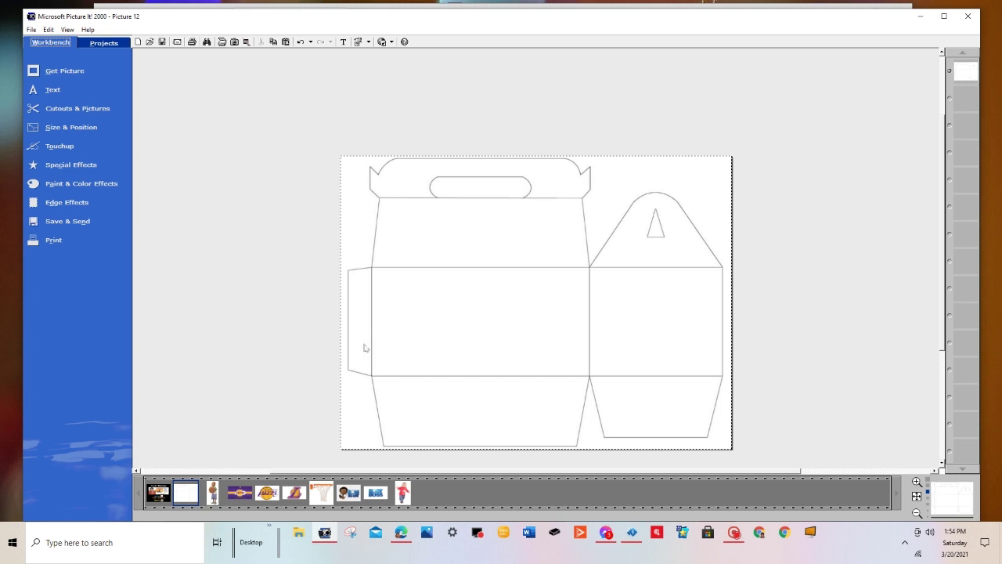
Step: Start a rectangular cookie-cutter cutout and move the rectangle onto the left flap
left_click(90, 112)
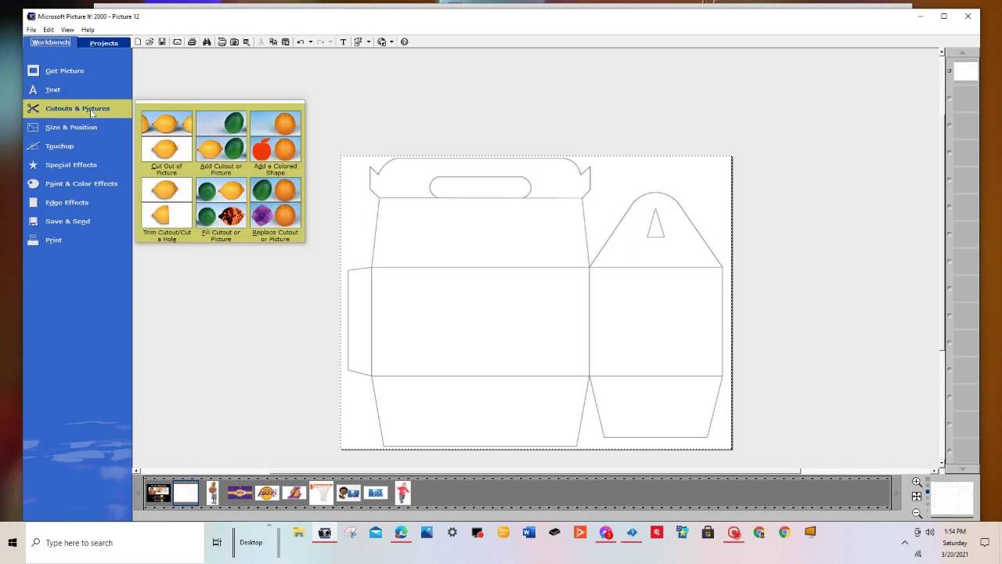
left_click(182, 145)
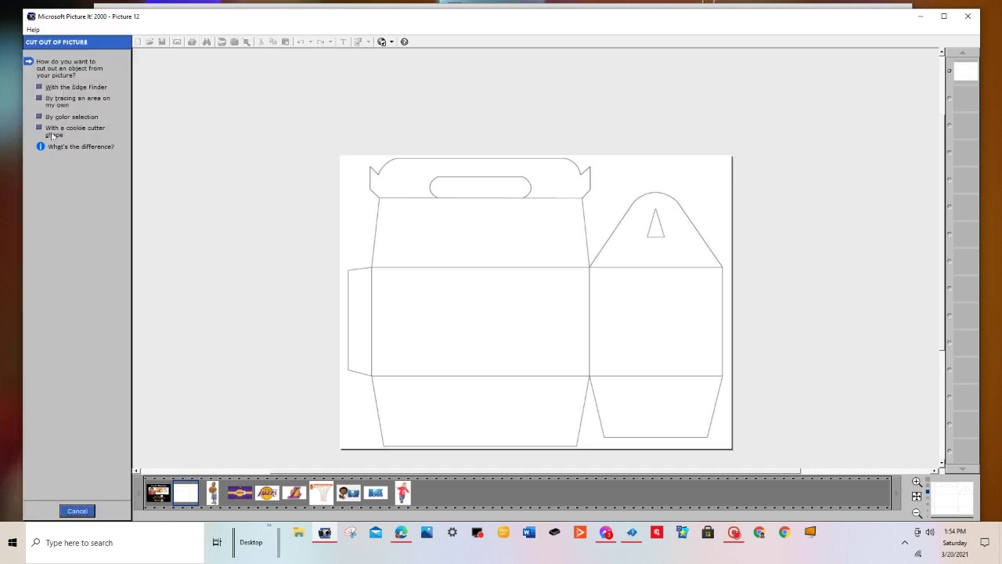
left_click(41, 131)
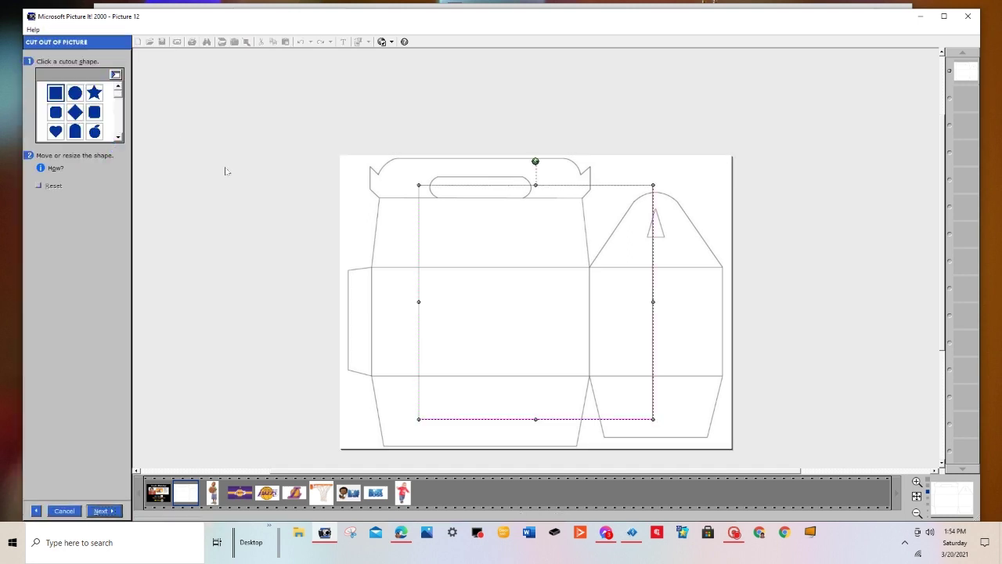
left_click(59, 98)
left_click_drag(653, 421, 450, 310)
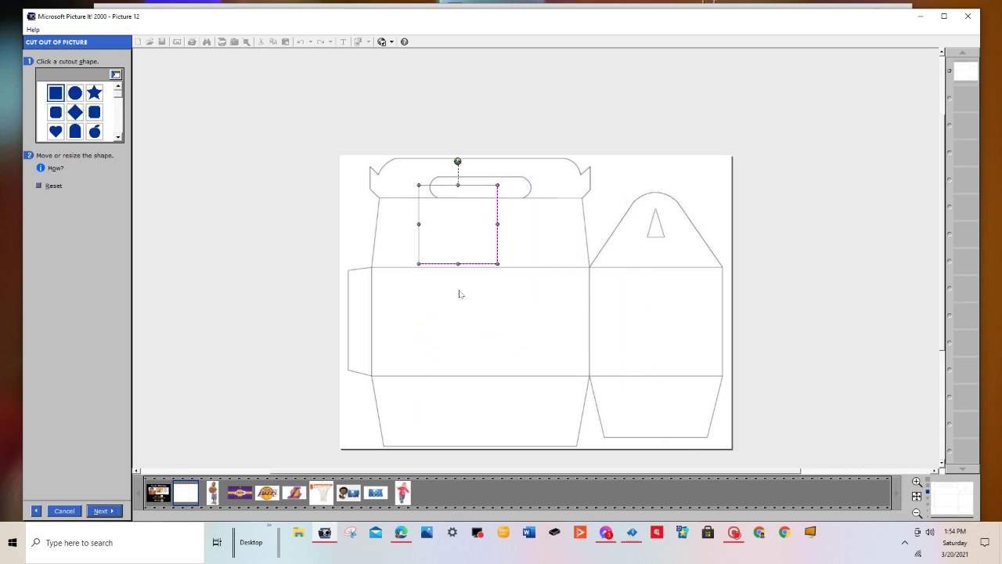
left_click_drag(399, 275, 374, 301)
Step: Resize and nudge the cutout rectangle to fit tightly over the left flap
left_click_drag(341, 345, 345, 386)
left_click_drag(342, 219, 340, 249)
left_click_drag(341, 350, 342, 379)
left_click_drag(349, 329, 349, 353)
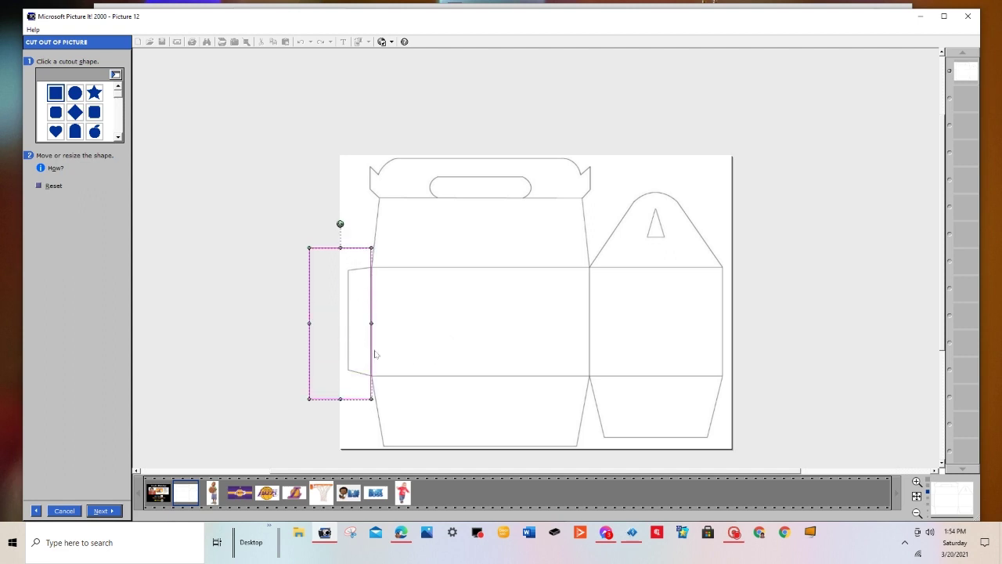
left_click_drag(310, 406, 317, 389)
left_click_drag(343, 343, 344, 348)
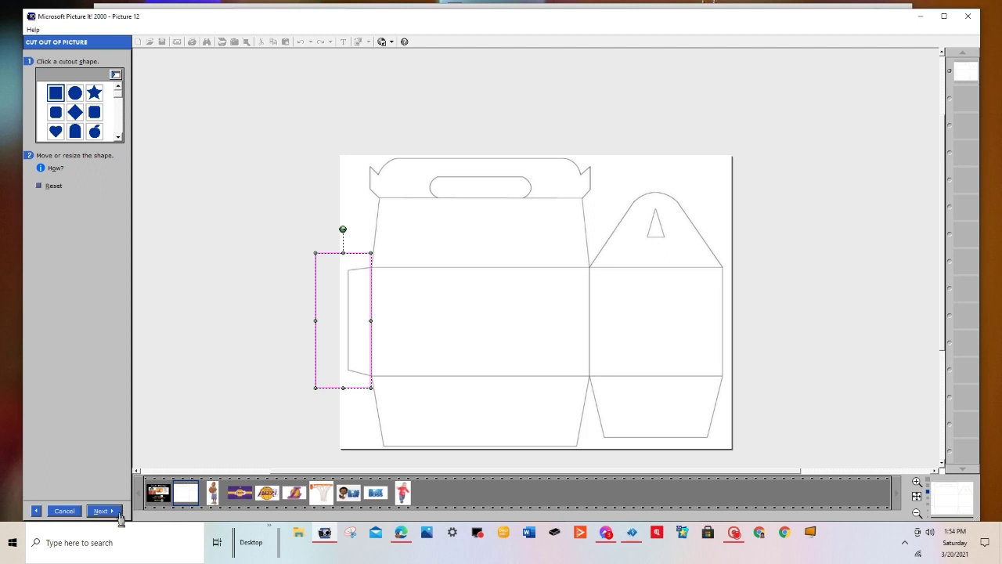
Step: Finish the flap cutout and narrow the separated piece from its left edge
left_click(104, 511)
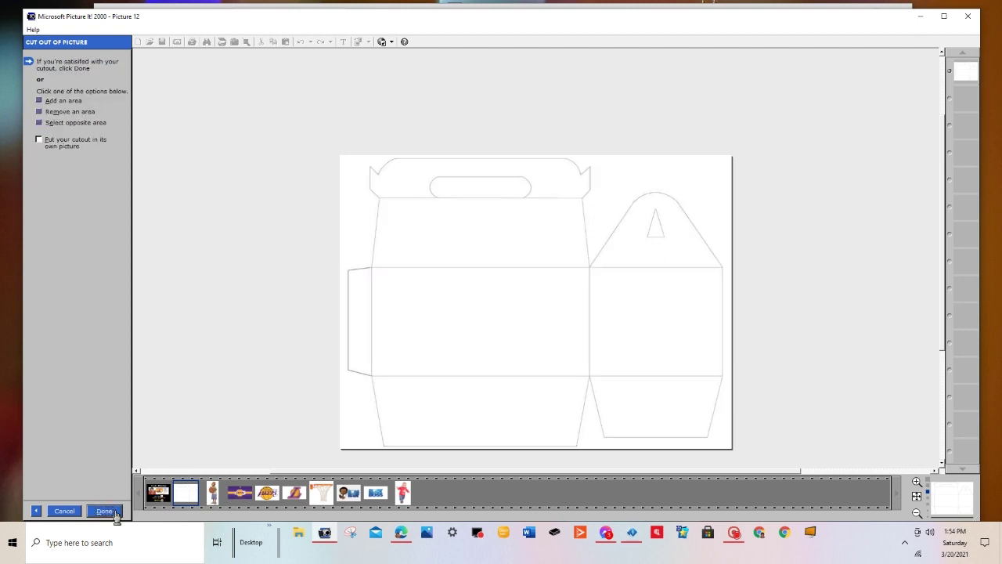
left_click(105, 511)
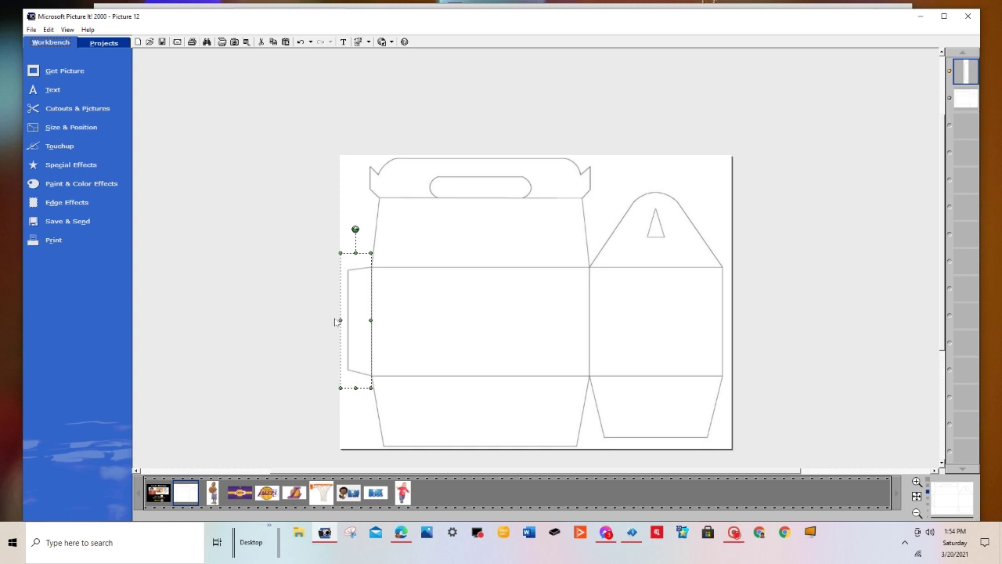
left_click_drag(332, 313, 350, 326)
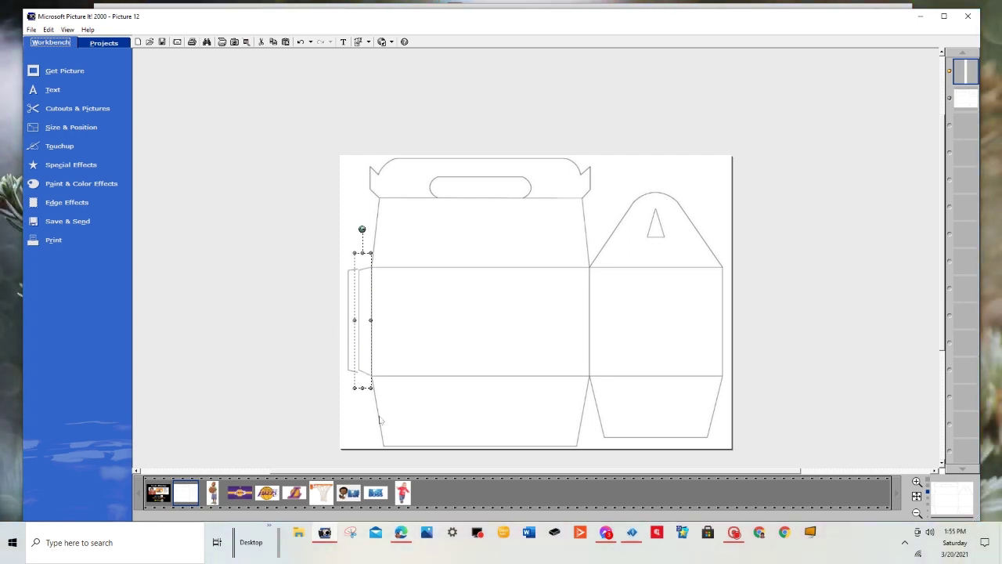
left_click(256, 271)
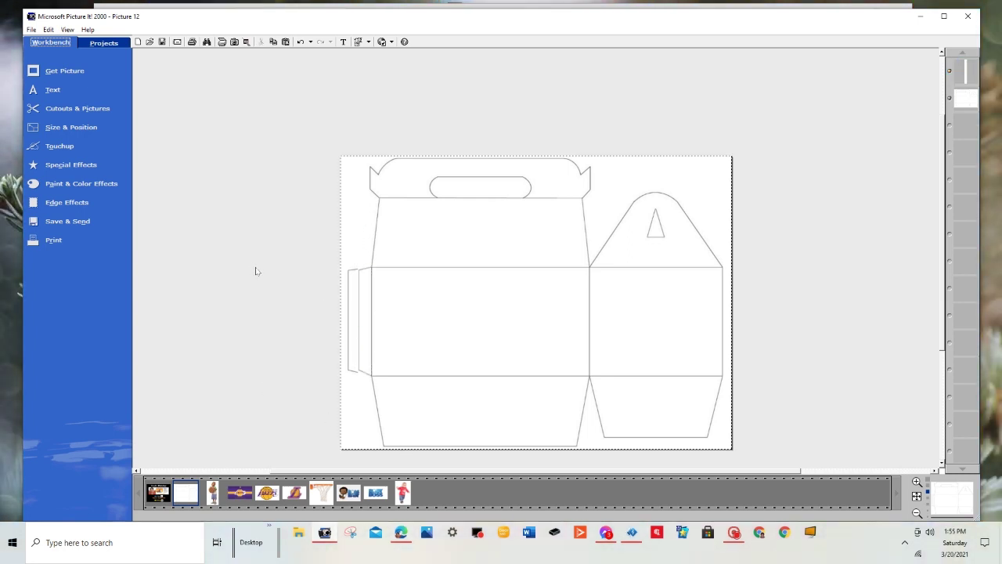
Step: Add a white square shape to the picture
left_click(63, 109)
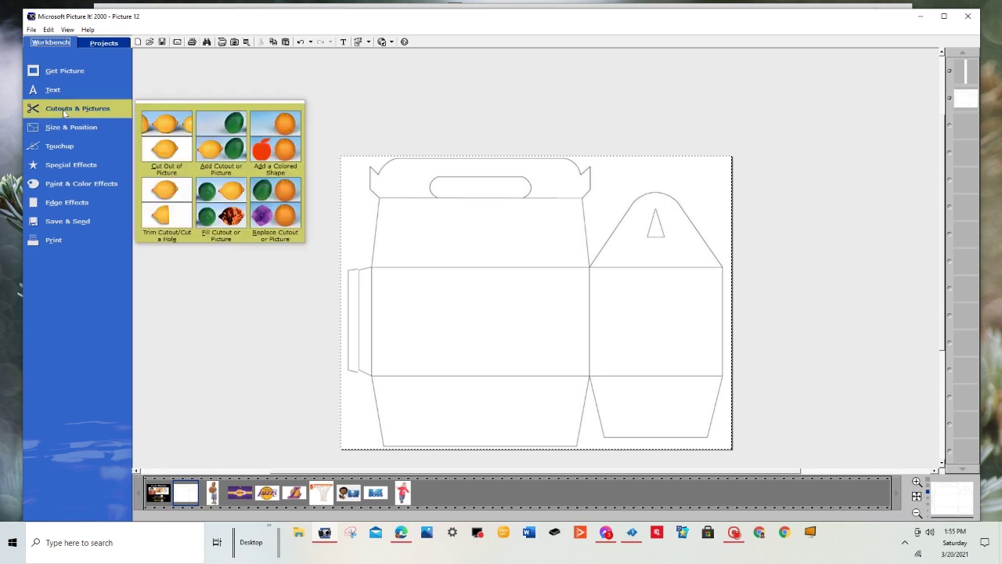
left_click(275, 139)
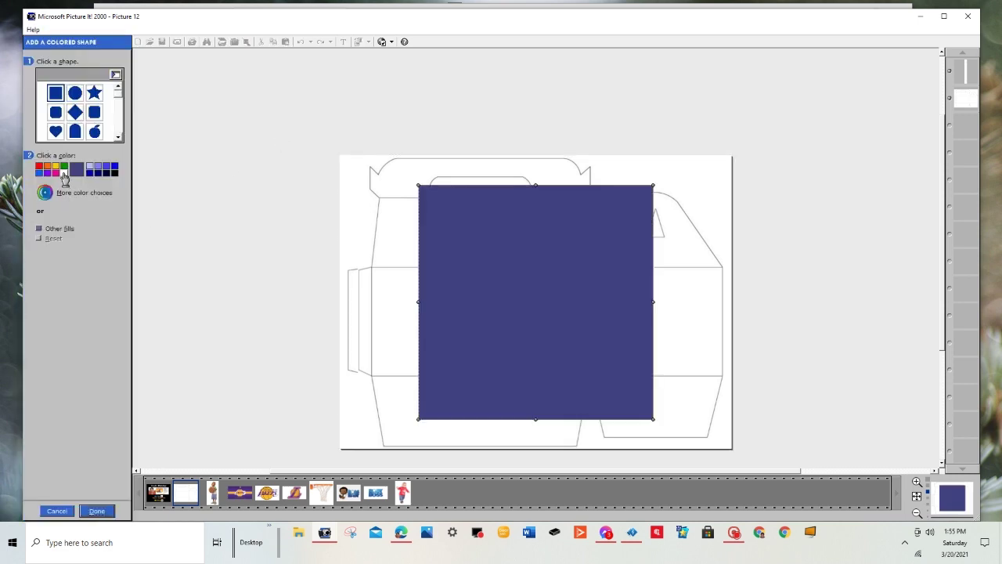
left_click(64, 173)
left_click(106, 516)
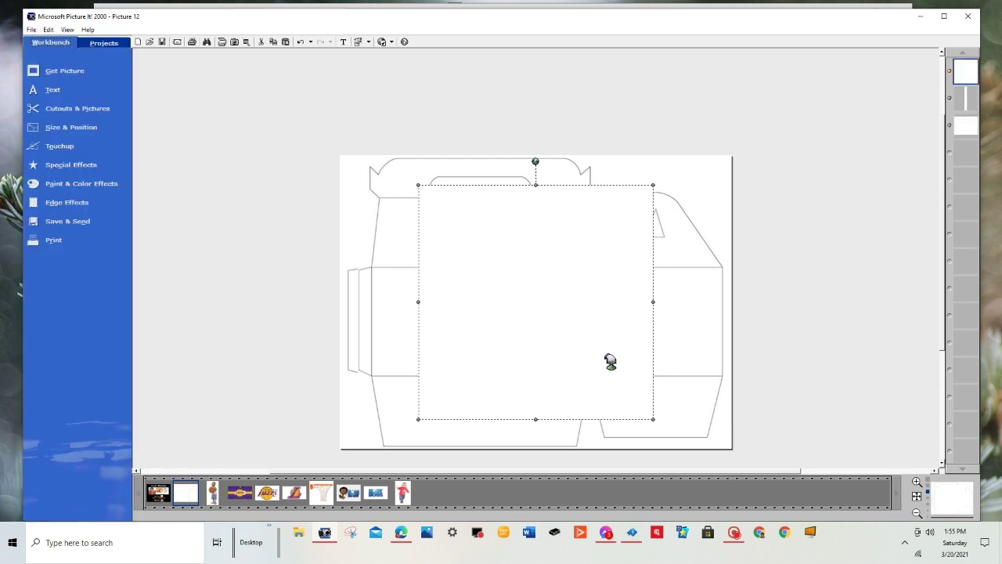
Step: Move the white square over the left flap, send it behind the template, and narrow it
left_click_drag(598, 297, 412, 301)
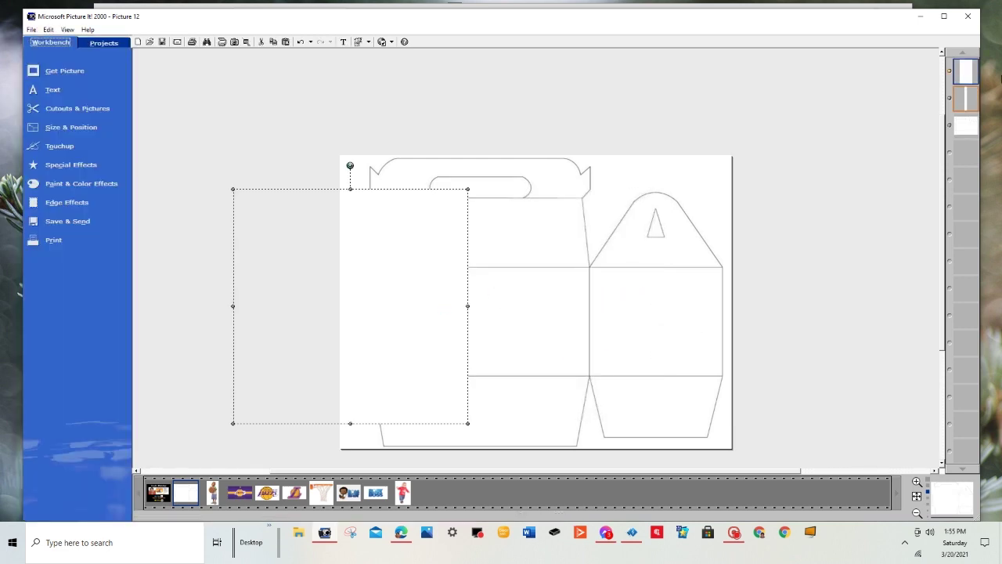
left_click_drag(966, 71, 968, 125)
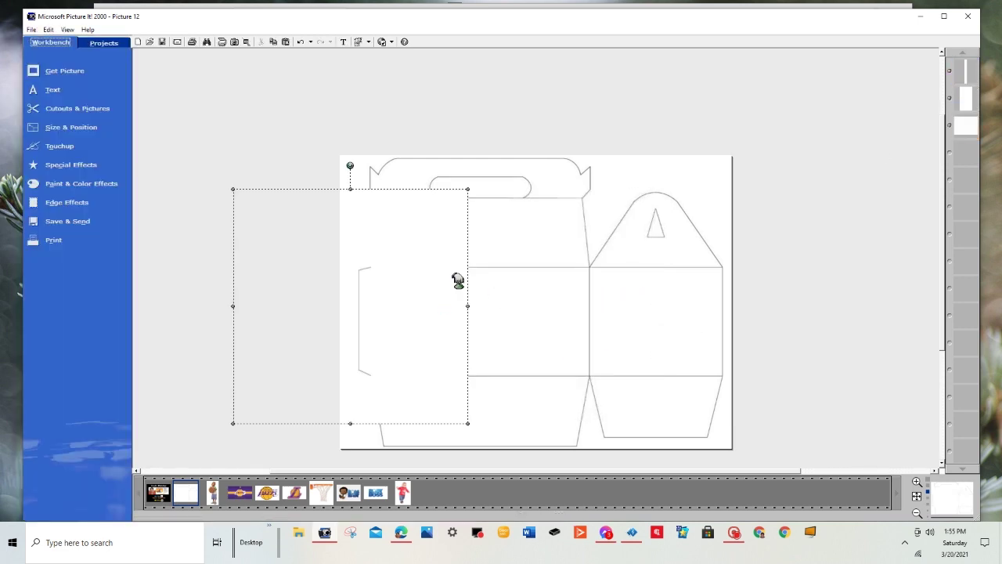
left_click_drag(468, 306, 371, 343)
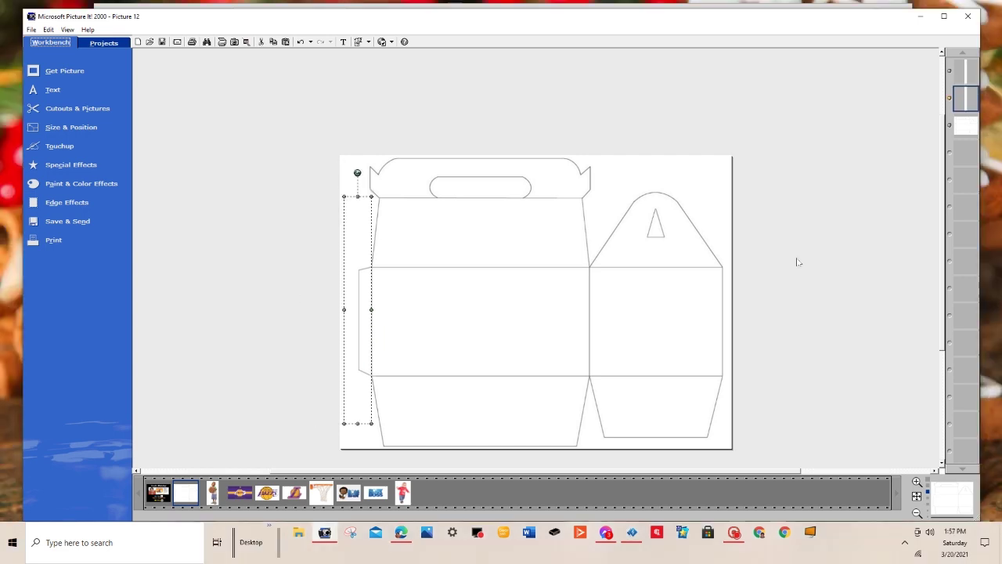
left_click(798, 262)
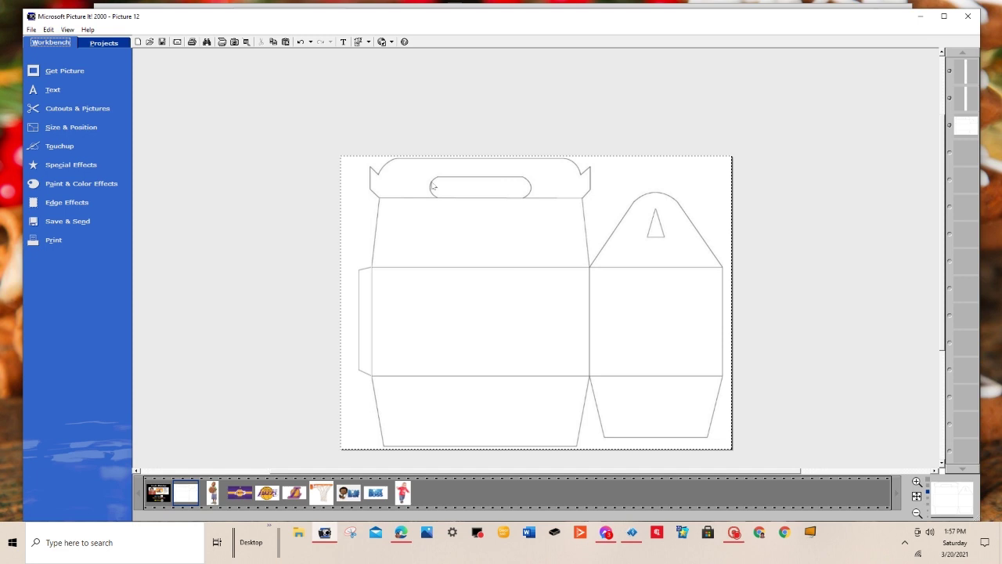
Step: Select the white background, handle hole and triangle hole by colour with range 0
left_click(85, 109)
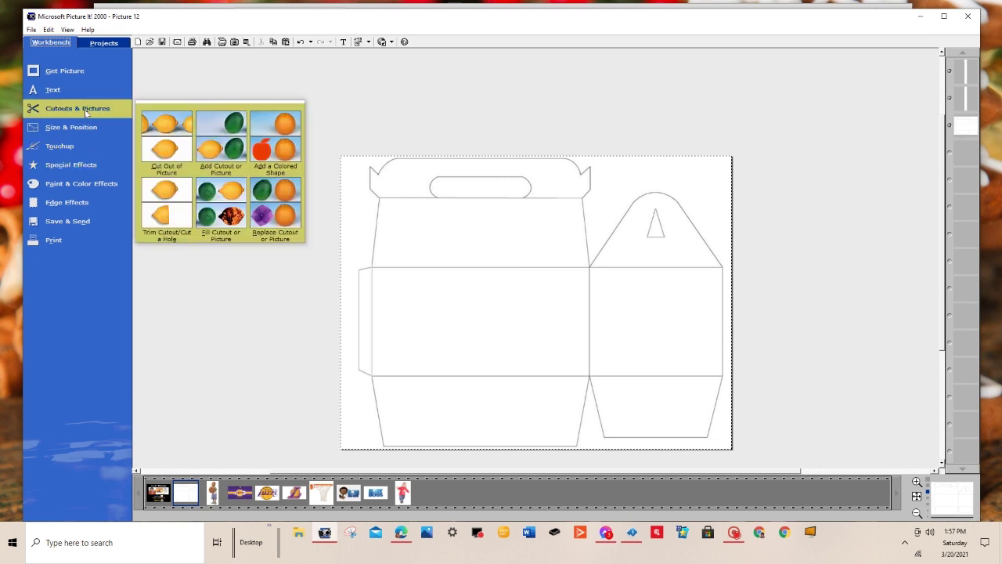
left_click(166, 140)
left_click(41, 118)
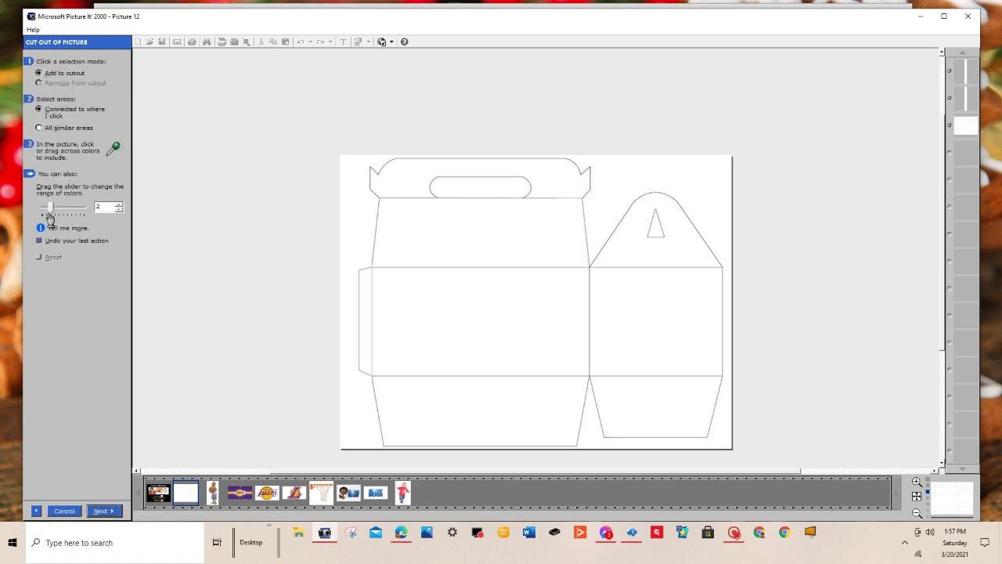
left_click_drag(50, 210, 30, 224)
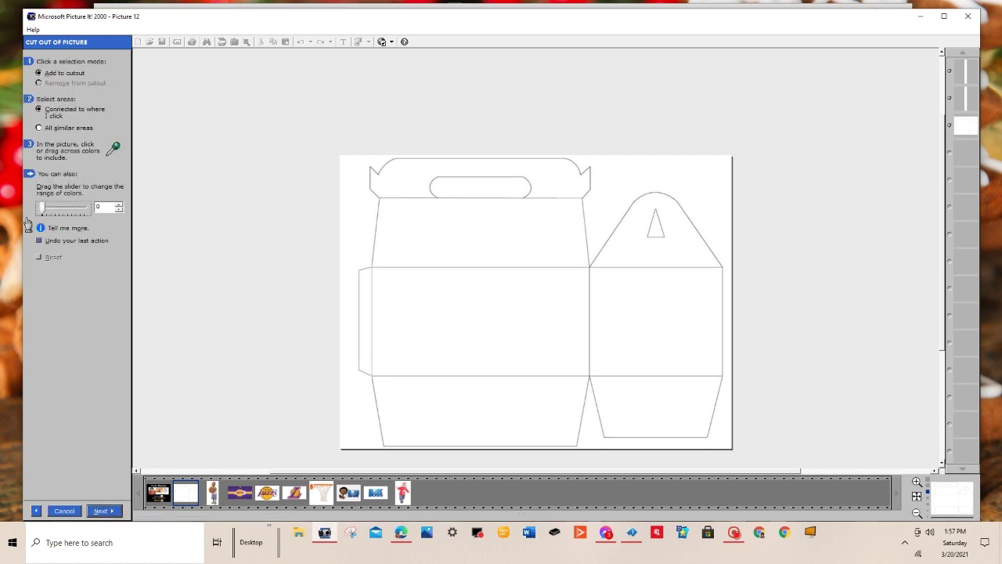
left_click(364, 238)
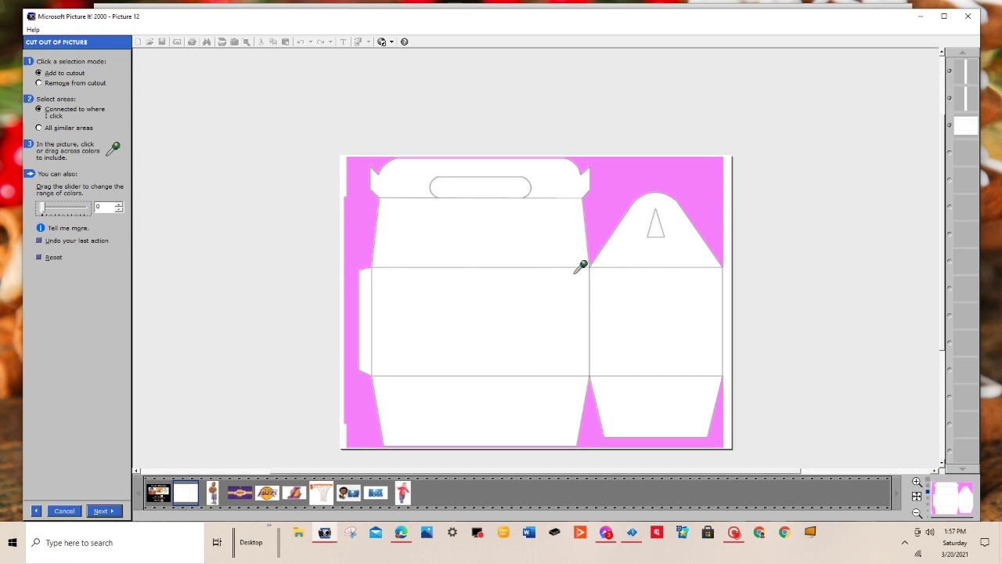
left_click(495, 187)
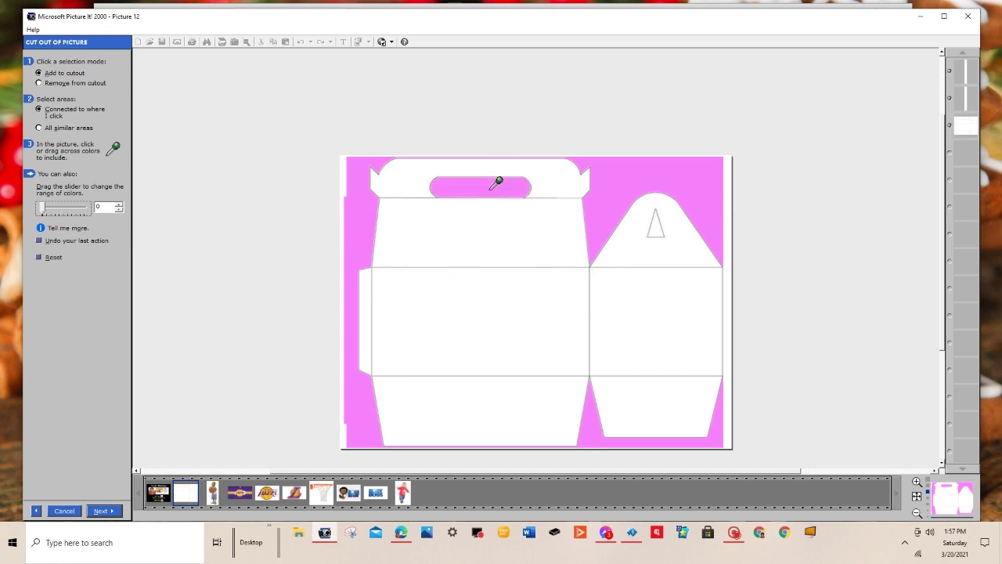
left_click(655, 227)
Step: Invert the selection to the box itself and finish the cutout
left_click(103, 513)
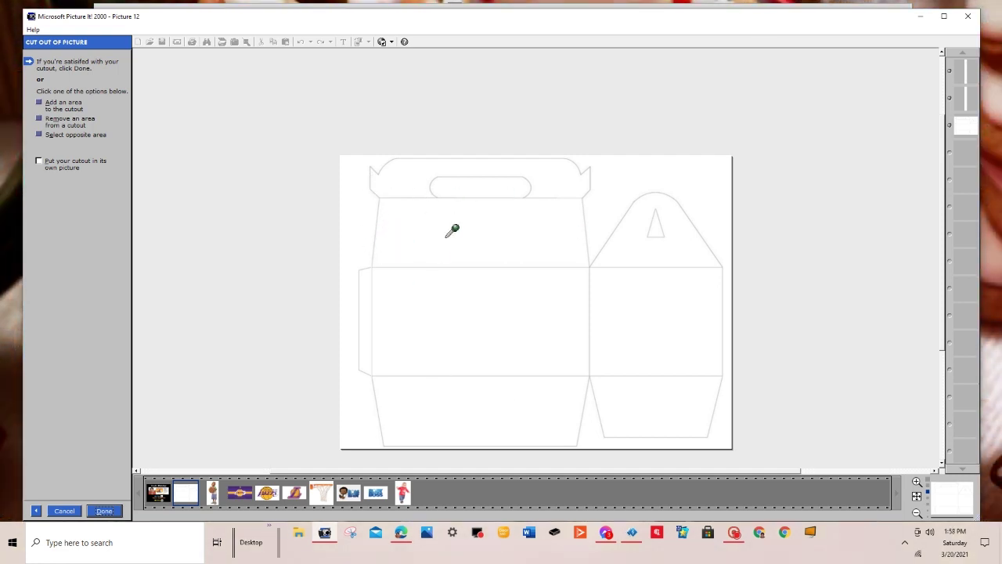
left_click(40, 139)
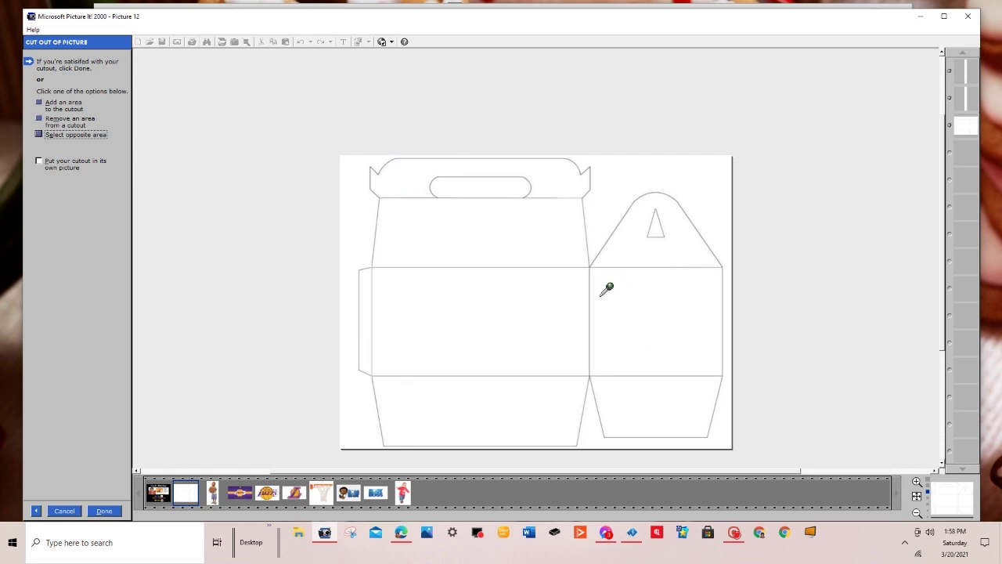
left_click(105, 511)
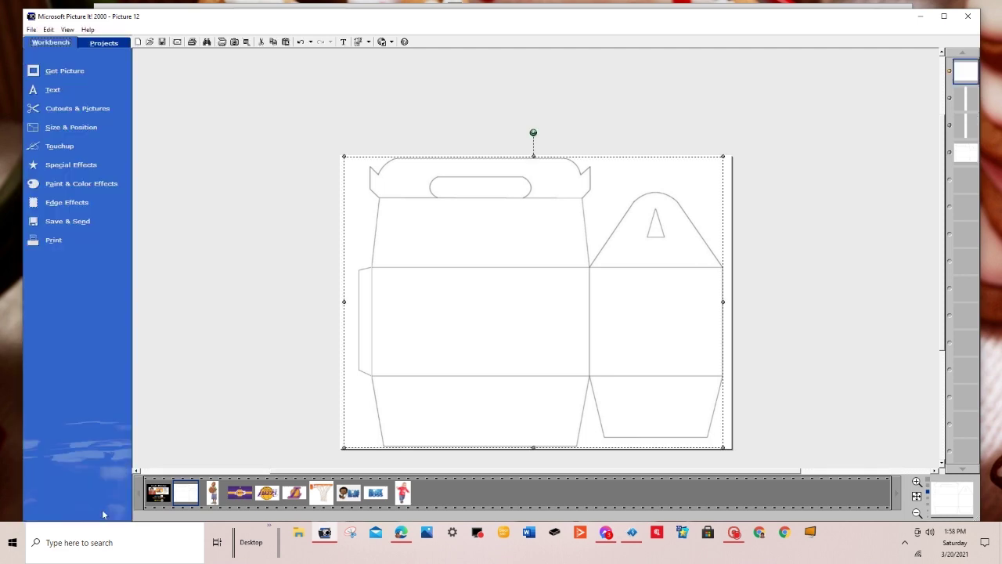
Step: Delete the three extra stacked pieces and stretch the box cutout wider to the left
right_click(965, 150)
left_click(961, 155)
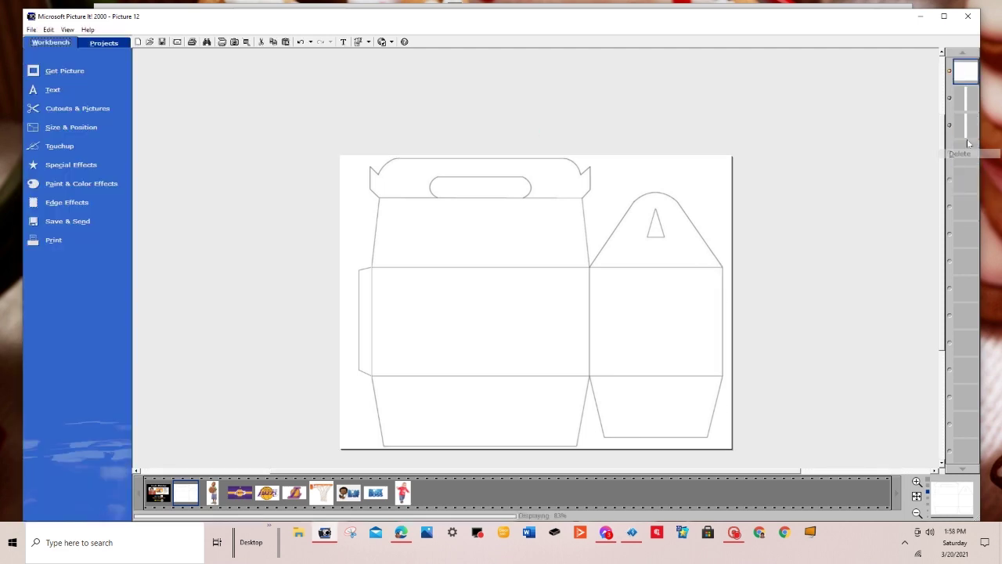
right_click(966, 126)
left_click(961, 131)
right_click(971, 115)
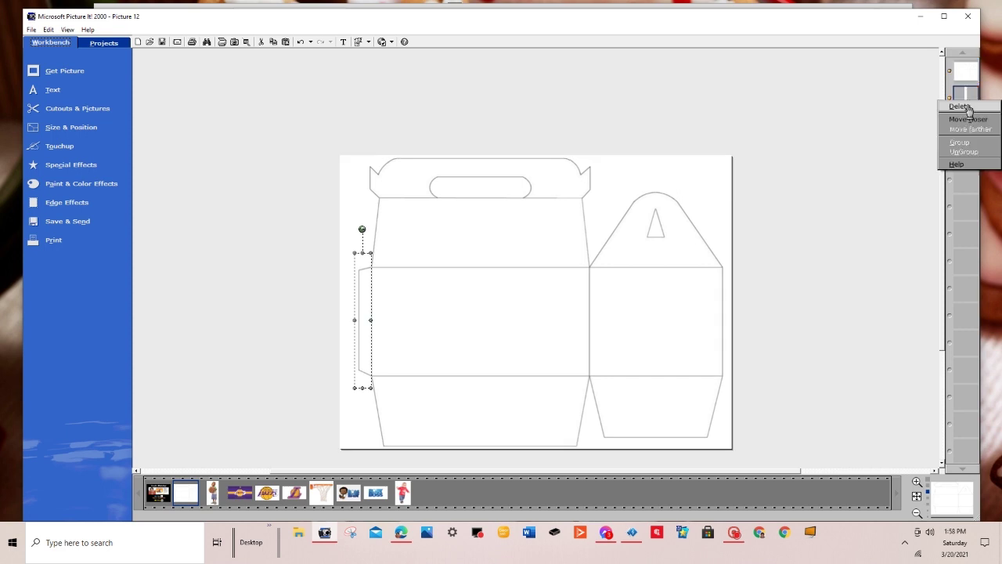
left_click(967, 120)
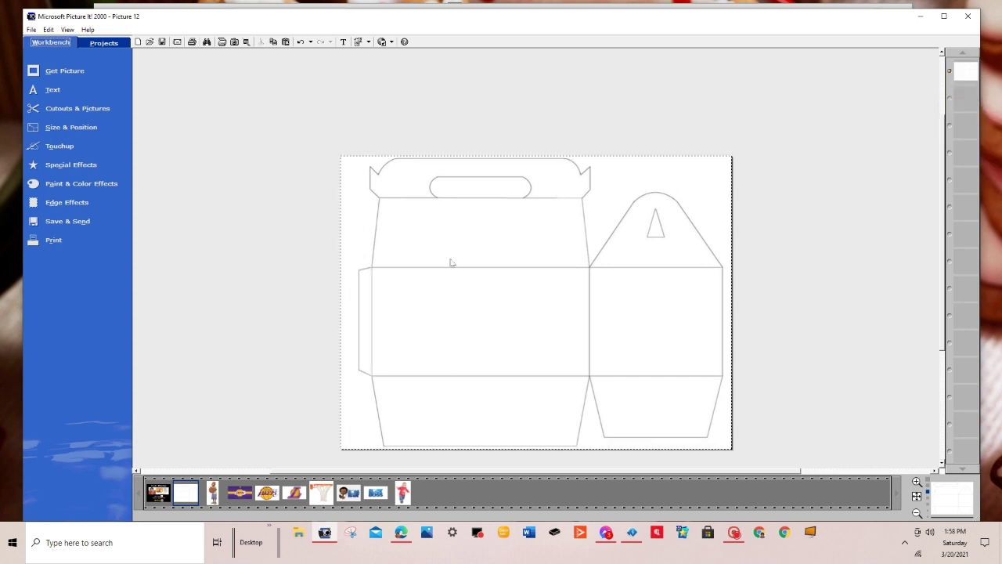
left_click(414, 322)
left_click_drag(337, 299, 319, 313)
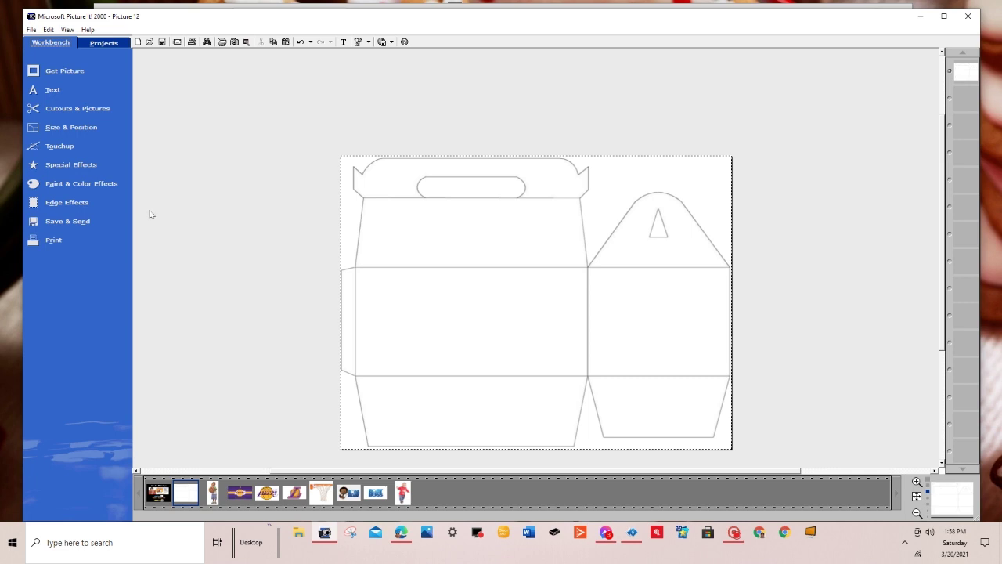
Step: Cut out the top handle by colour selection with the range at 0
left_click(90, 110)
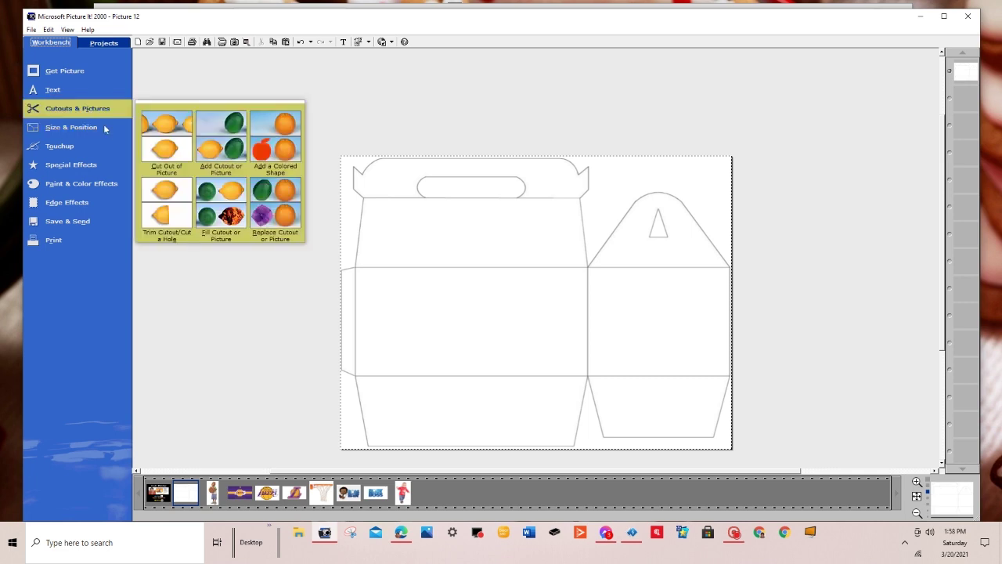
left_click(171, 141)
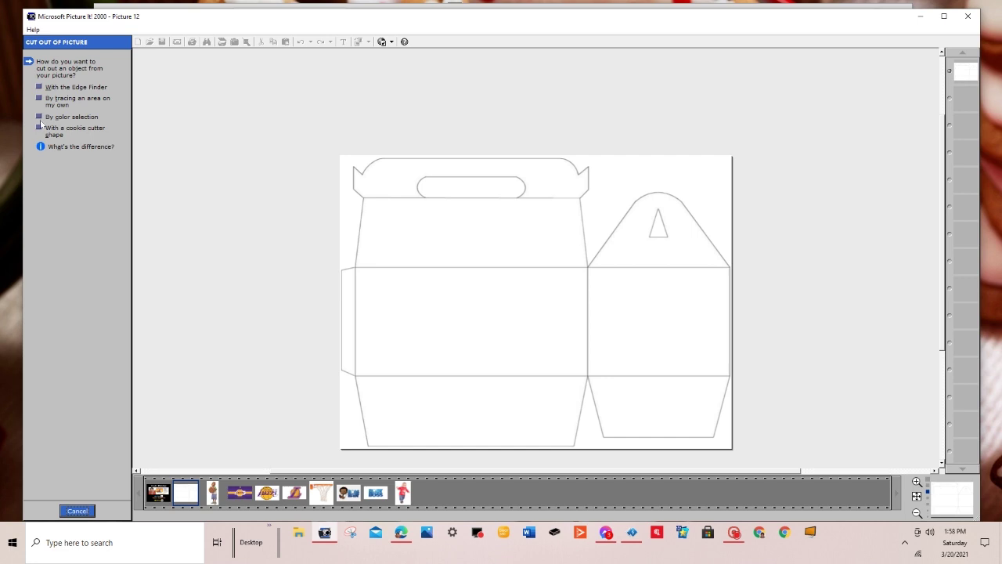
left_click(39, 117)
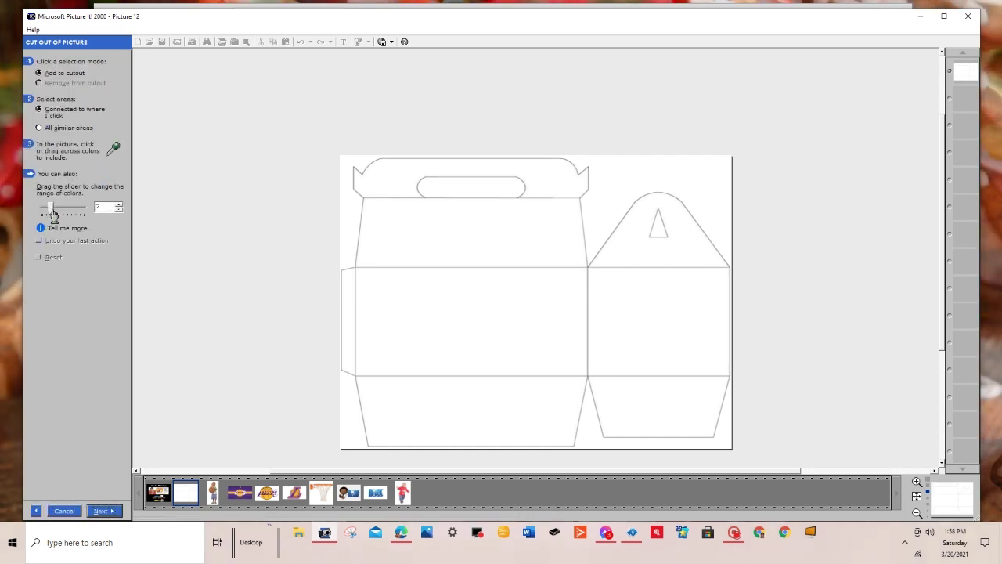
left_click_drag(51, 212, 14, 221)
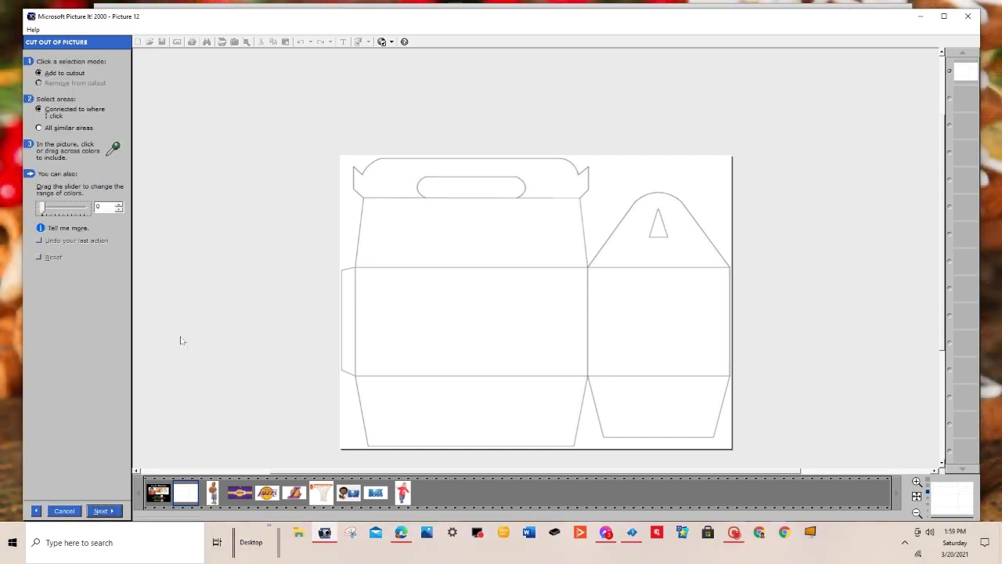
left_click(558, 174)
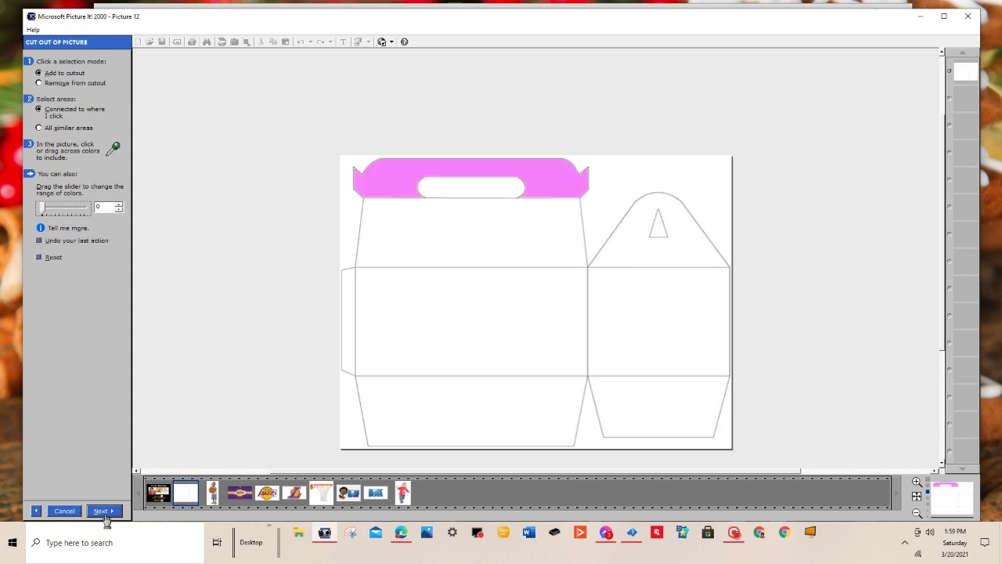
left_click(110, 510)
left_click(103, 511)
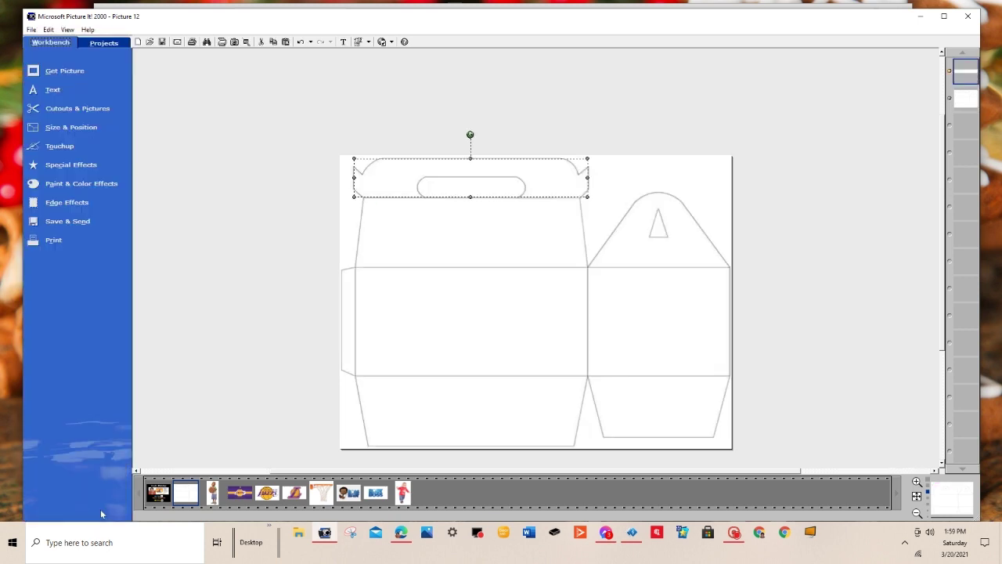
Step: Cut out the upper front panel below the handle by colour selection at range 0
left_click(92, 109)
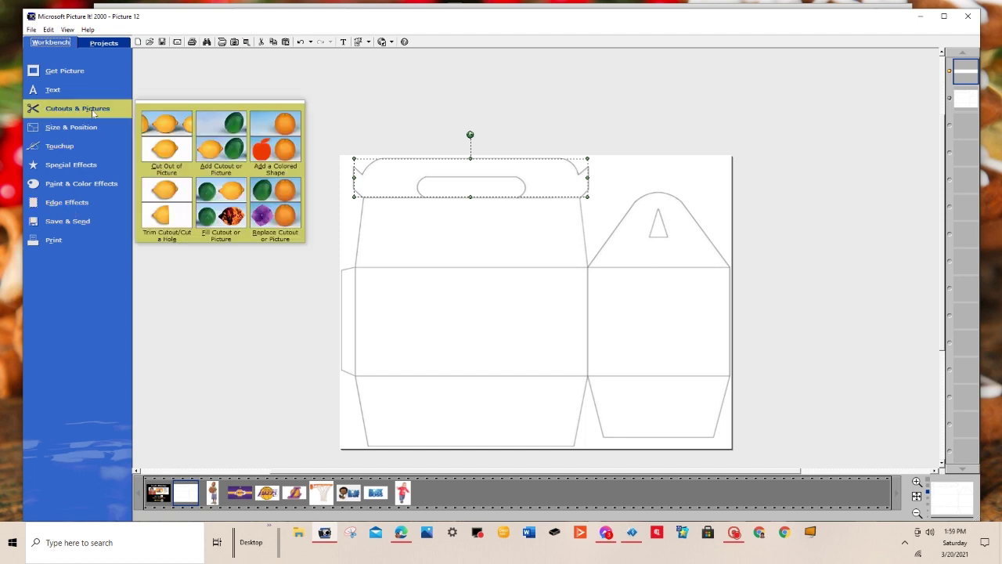
left_click(167, 141)
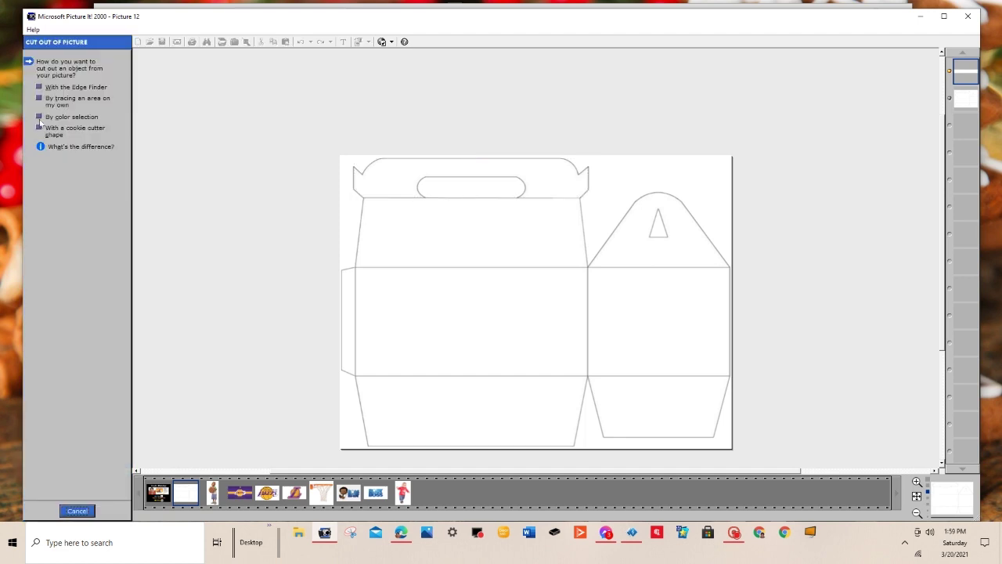
left_click(41, 117)
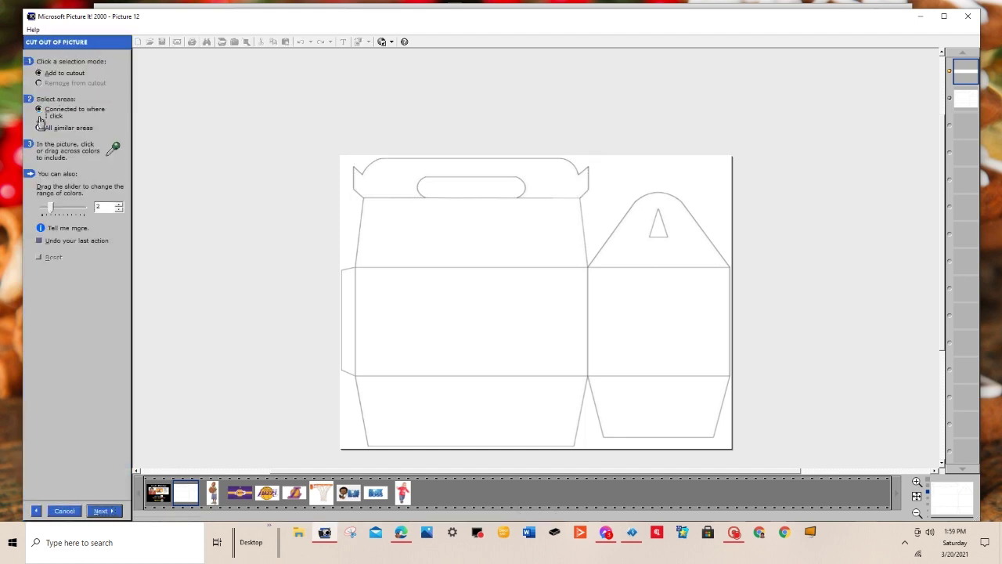
left_click(489, 234)
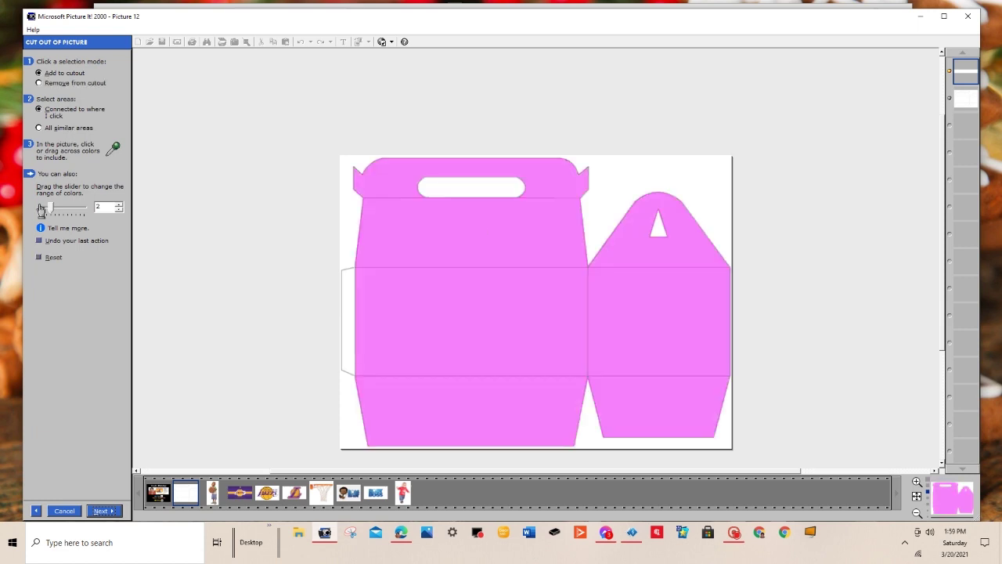
left_click_drag(51, 207, 13, 219)
left_click(37, 257)
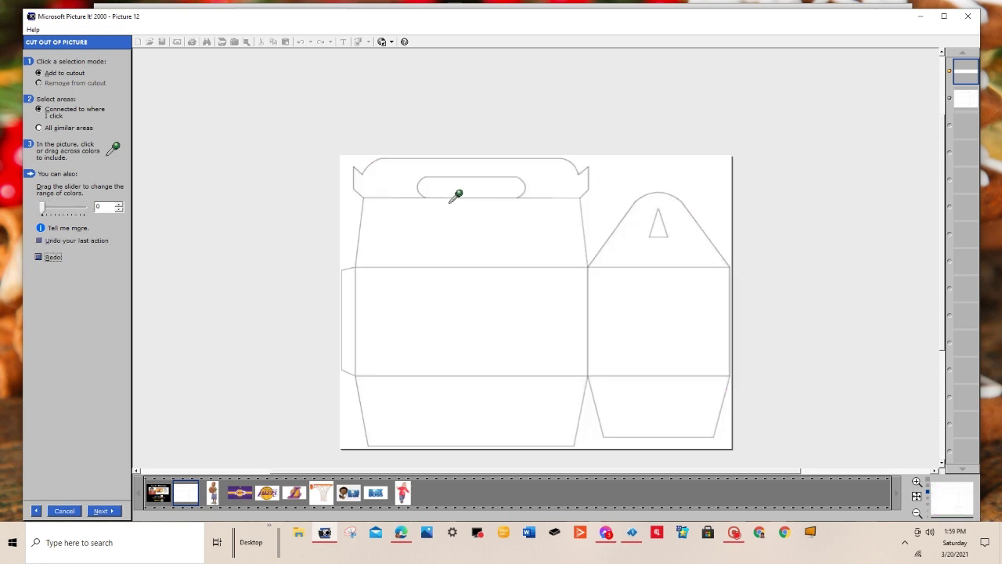
left_click(450, 236)
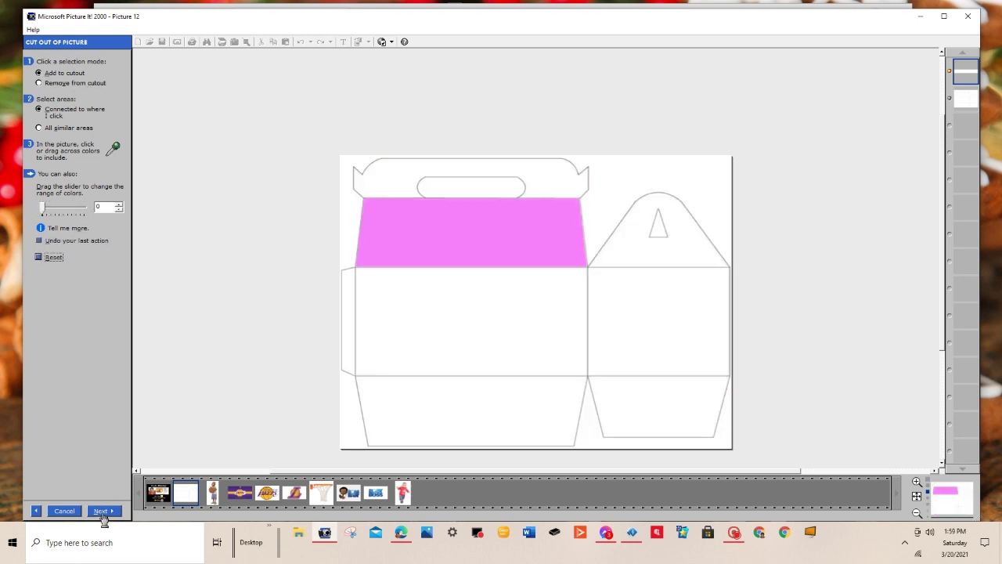
left_click(102, 513)
left_click(103, 513)
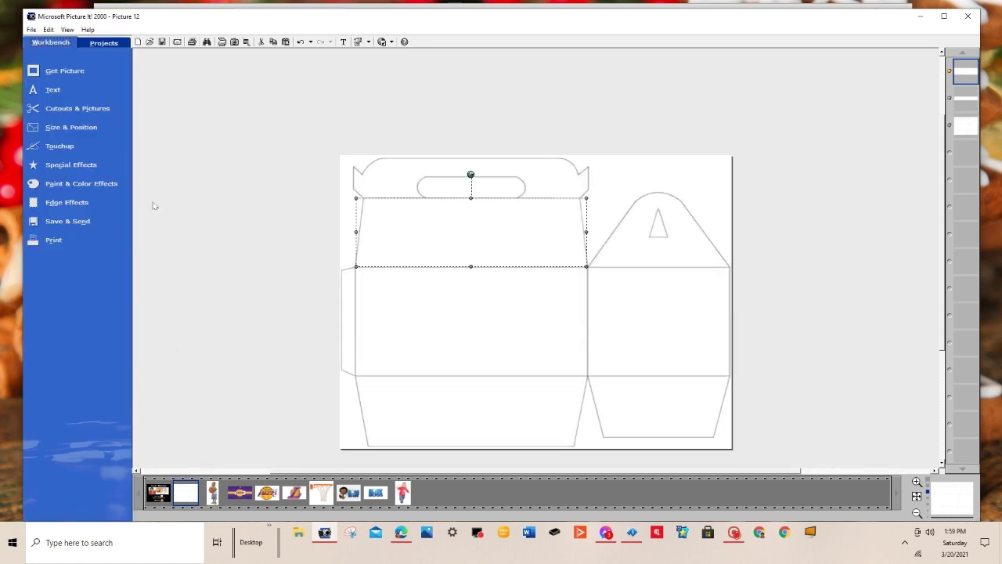
Step: Cut out the large central front panel by colour selection with the range at 0
left_click(97, 112)
left_click(176, 141)
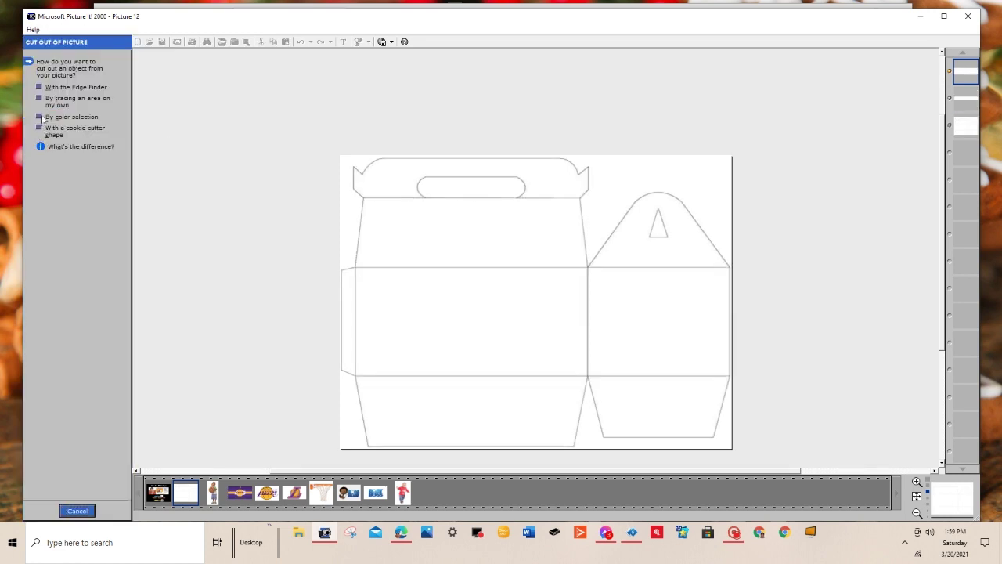
left_click(40, 117)
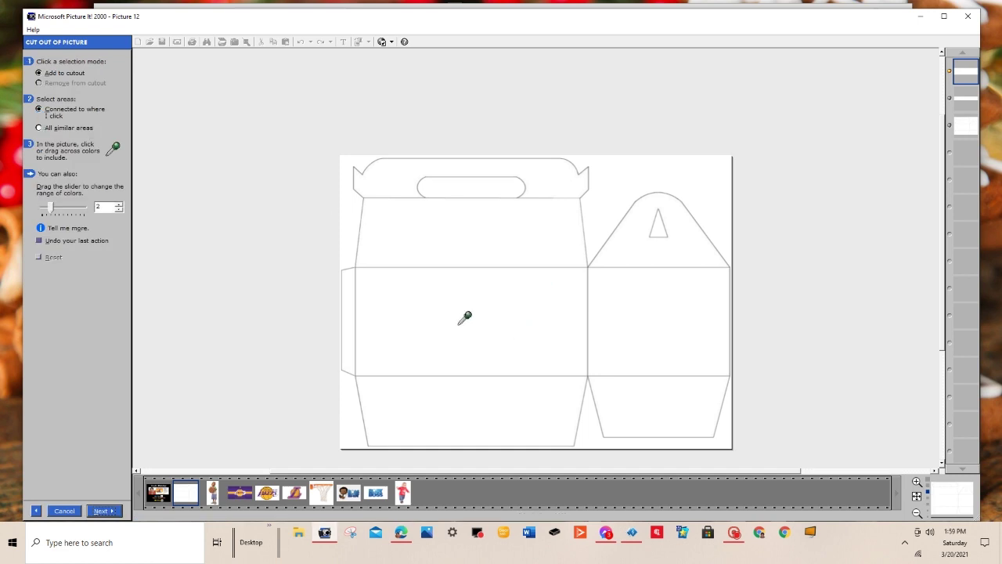
left_click_drag(50, 207, 41, 208)
left_click(485, 297)
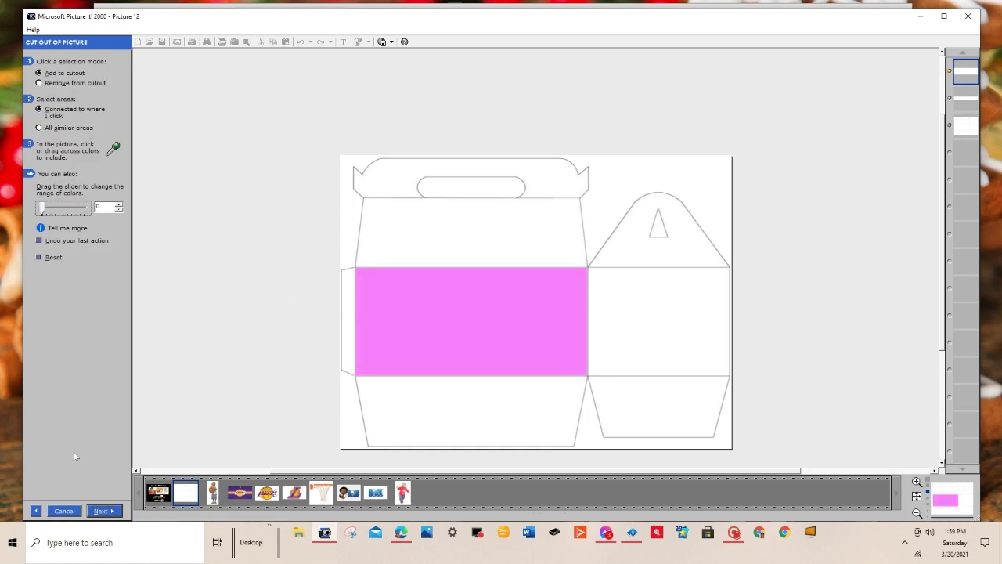
left_click(104, 510)
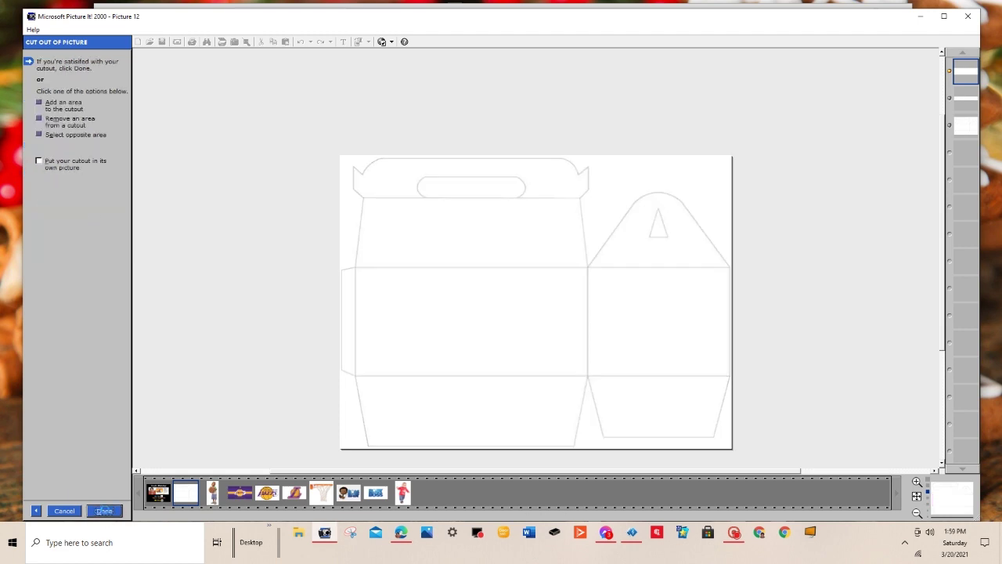
left_click(105, 510)
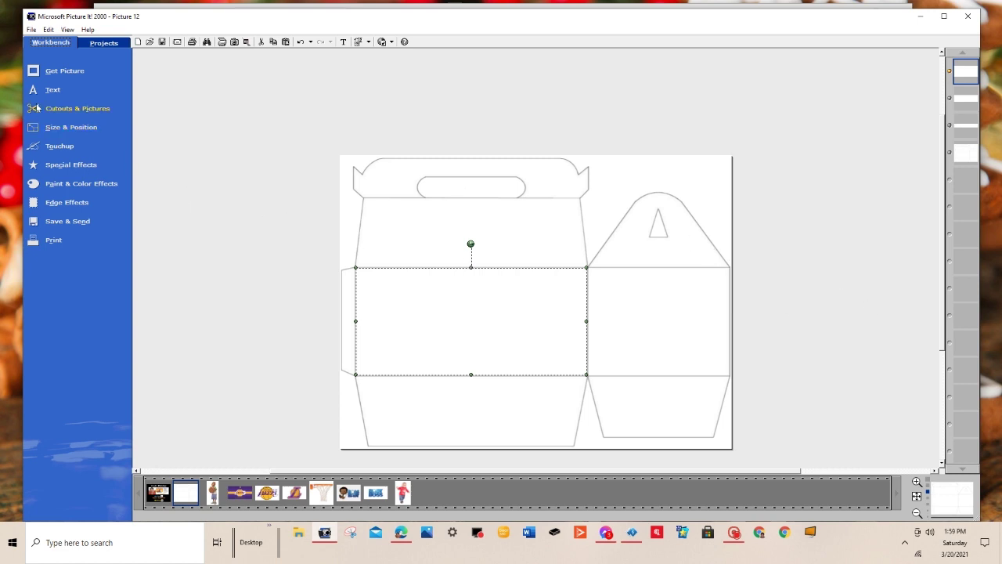
left_click(77, 108)
left_click(161, 146)
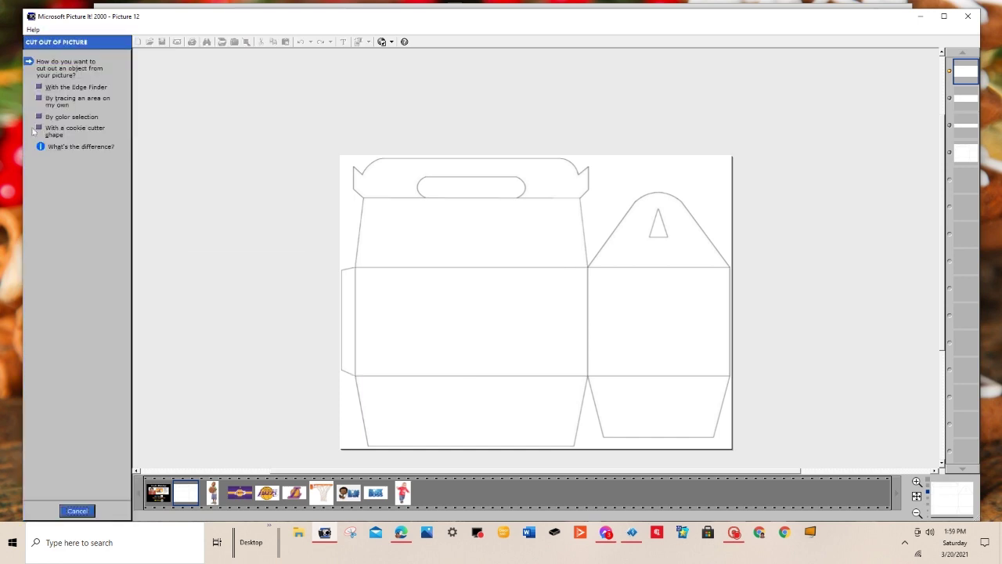
Step: Cut out the right triangular top flap by colour selection
left_click(37, 116)
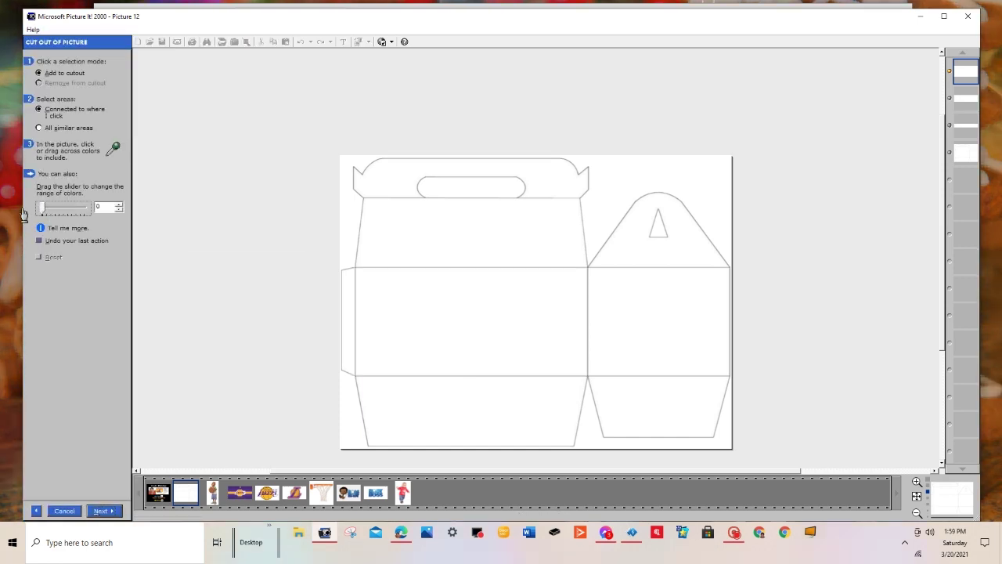
left_click(688, 237)
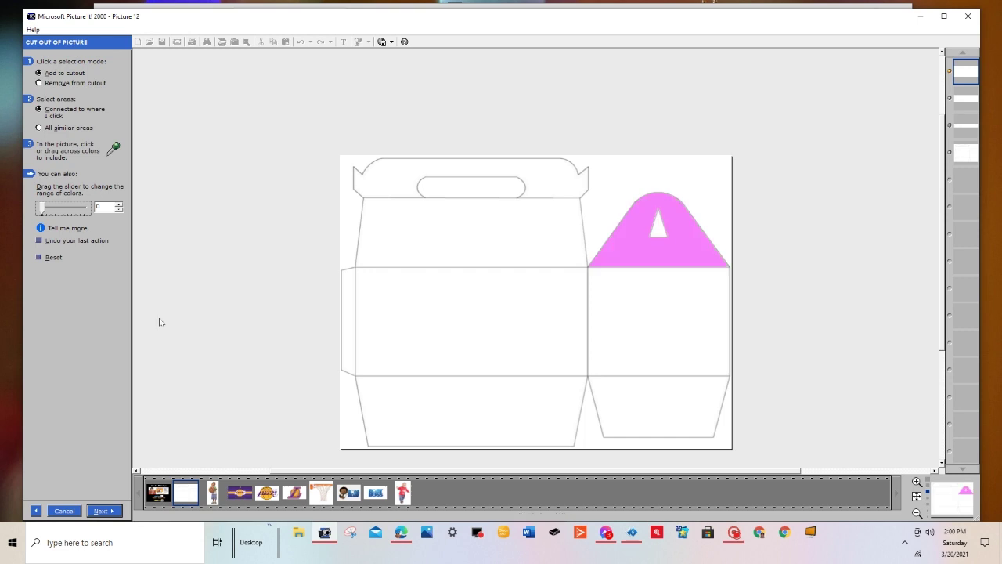
left_click(108, 510)
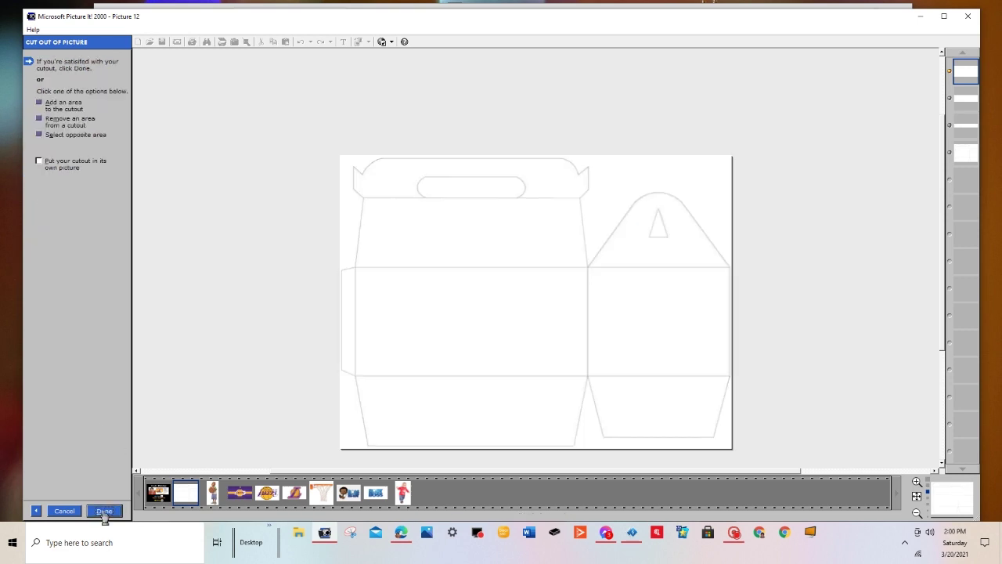
left_click(90, 116)
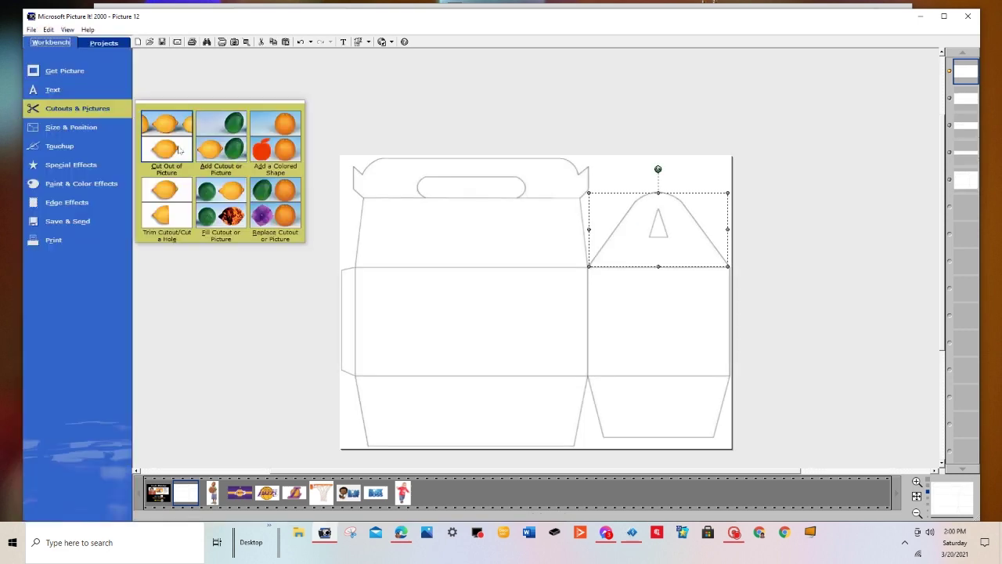
Step: Cut out the right front panel by colour selection
left_click(188, 158)
left_click(42, 117)
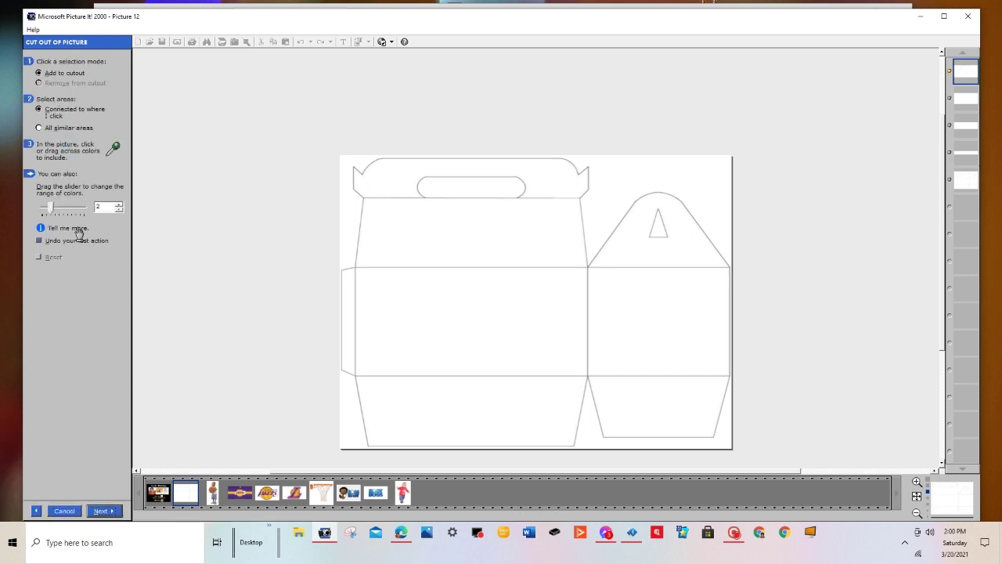
left_click(639, 291)
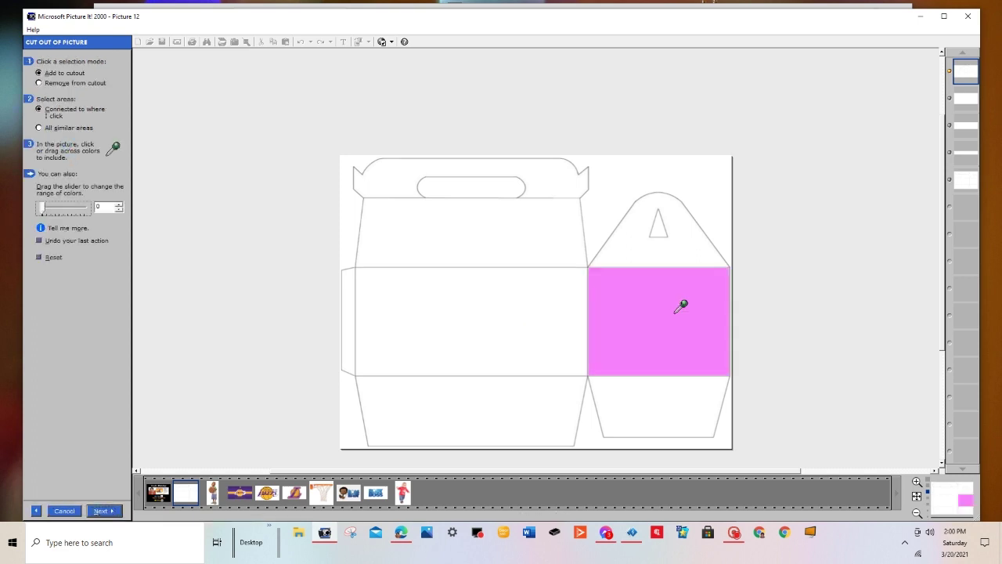
left_click(104, 510)
left_click(104, 511)
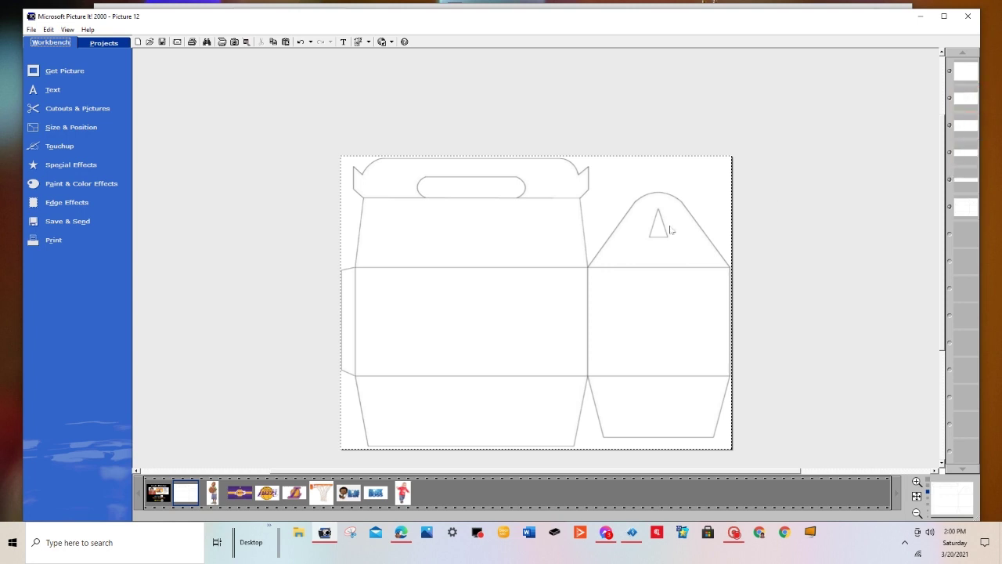
Step: Select each box piece in turn to confirm they are separate, then deselect all
left_click(650, 260)
left_click(497, 239)
left_click(461, 321)
left_click(640, 329)
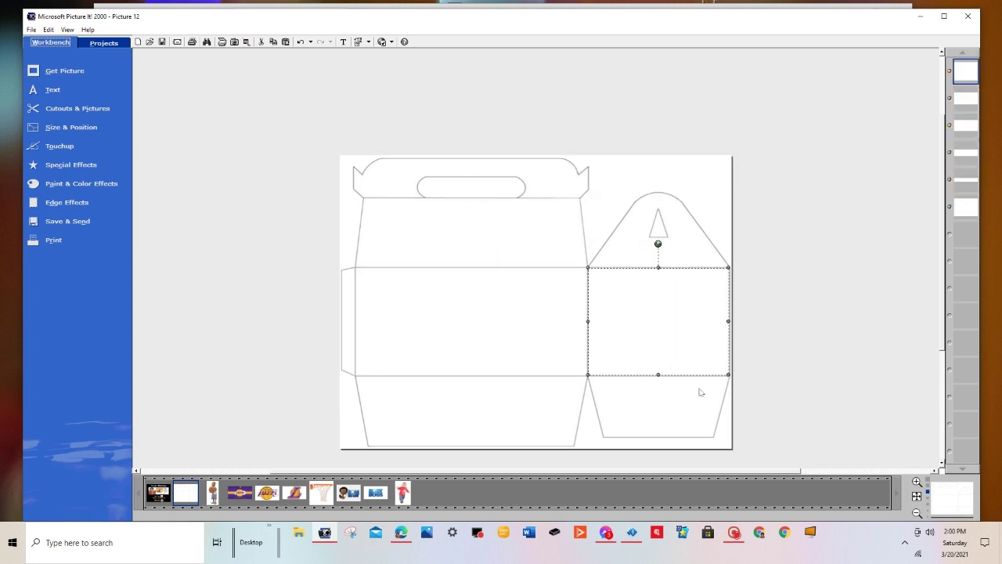
left_click(441, 332)
left_click(548, 184)
left_click(485, 239)
left_click(223, 444)
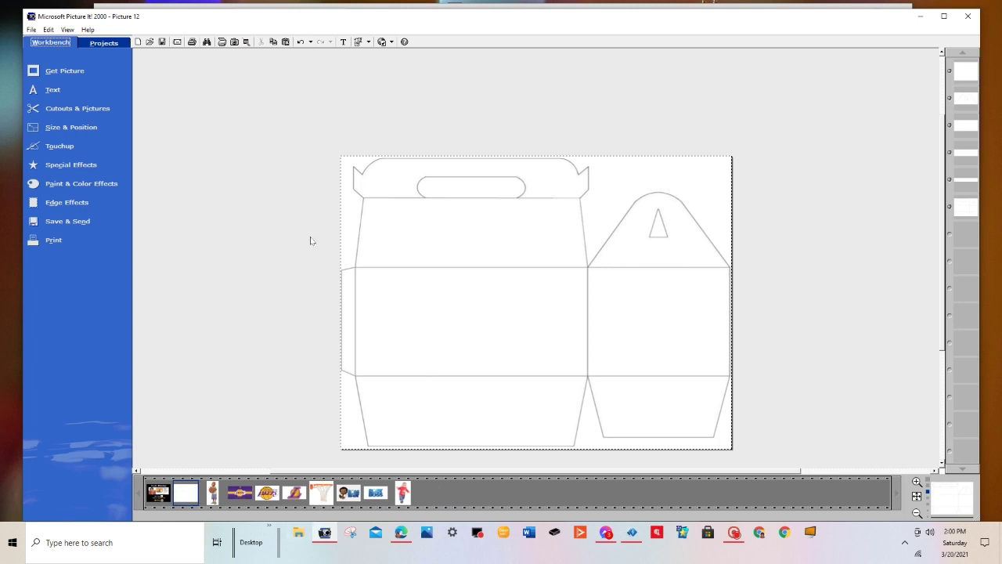
Step: Fill the top handle piece with the purple striped Lakers picture from the Filmstrip
left_click(389, 170)
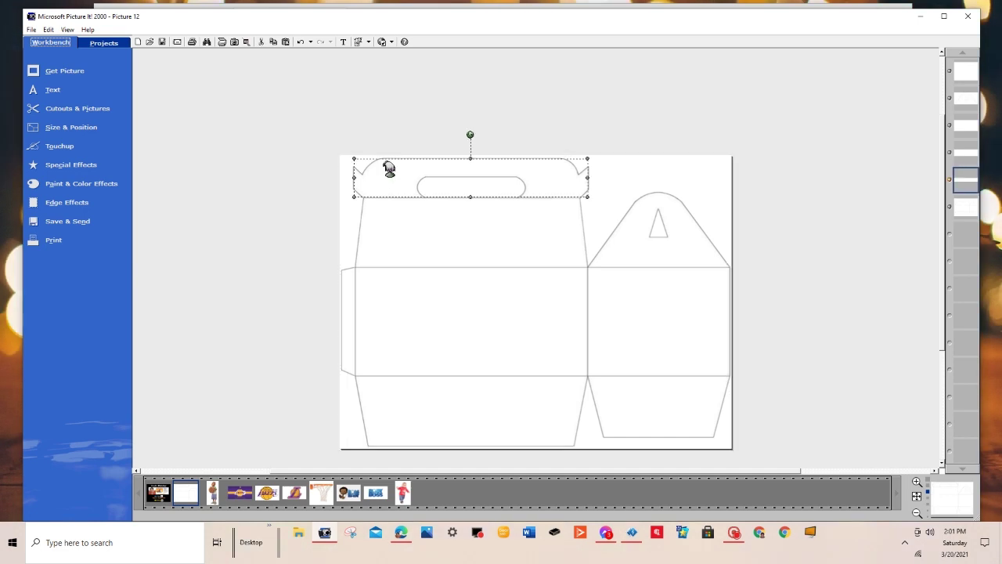
left_click(86, 112)
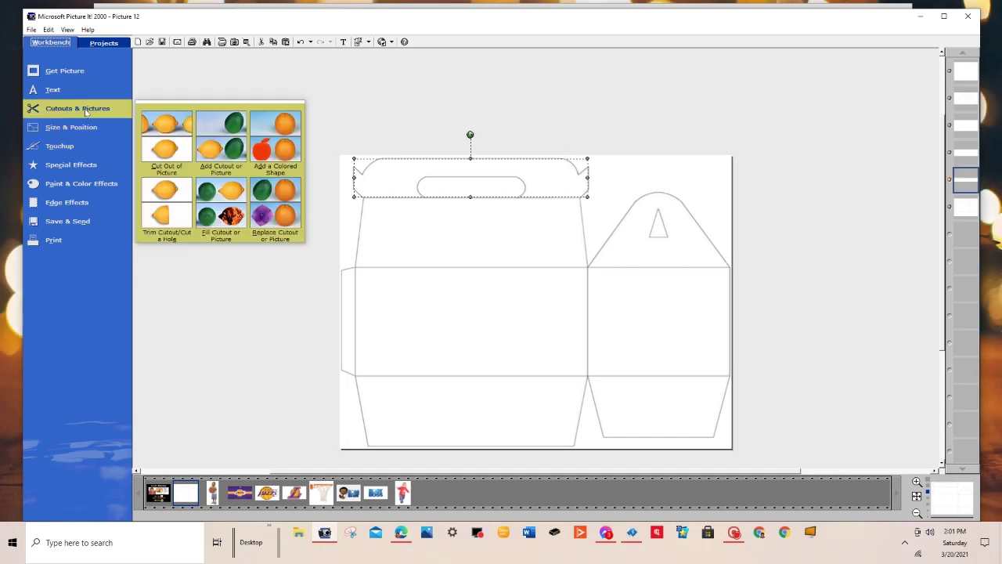
left_click(228, 216)
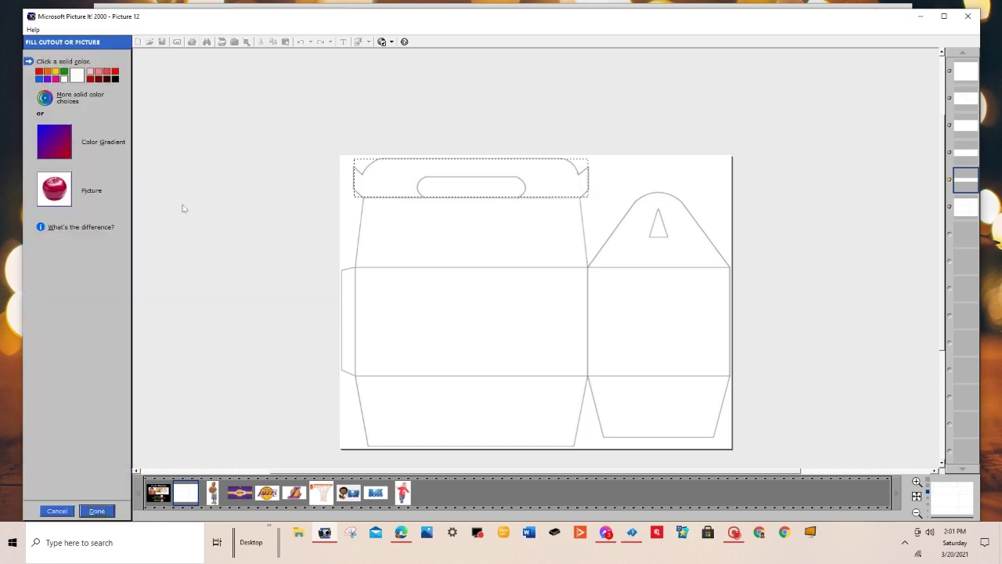
left_click(52, 196)
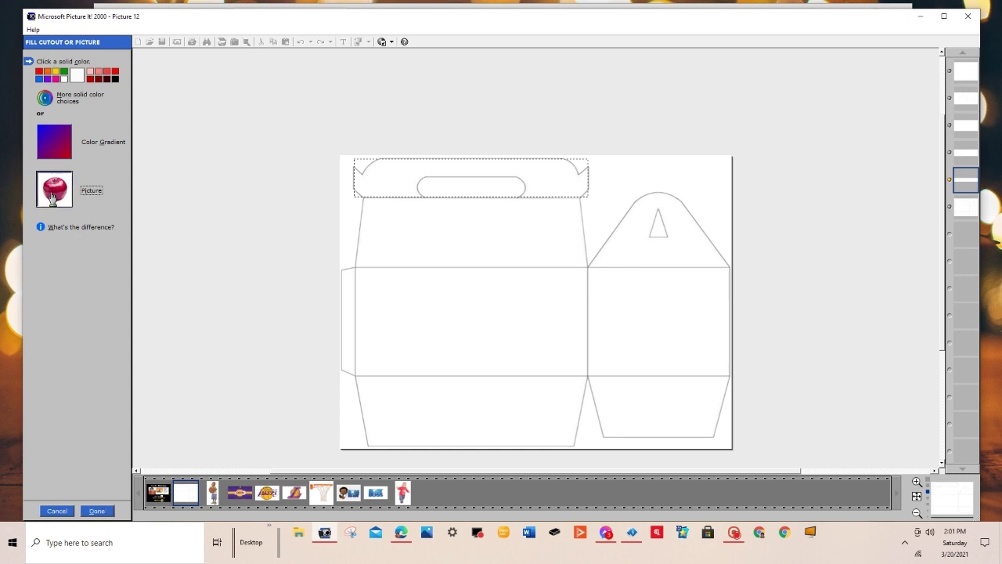
left_click(52, 197)
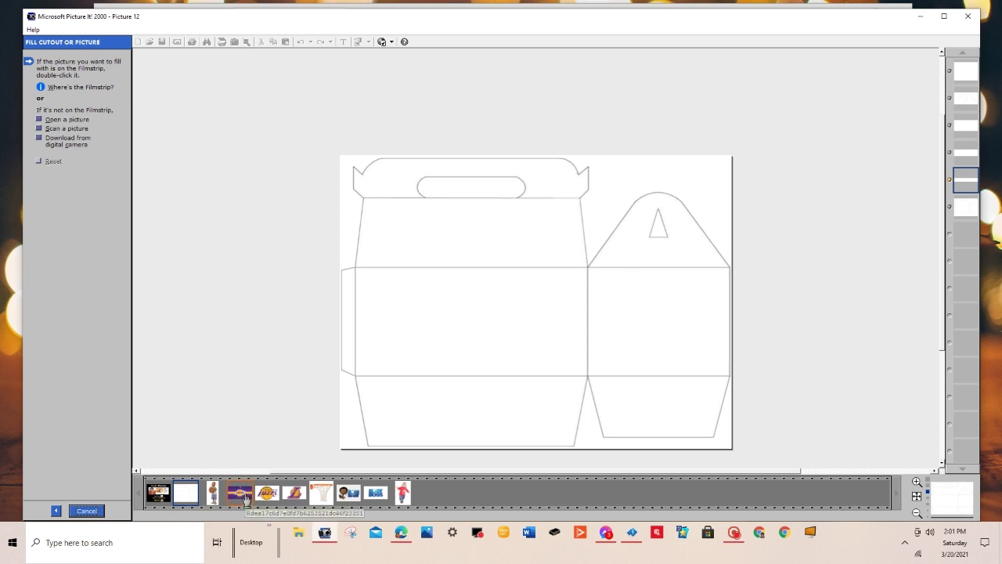
left_click_drag(240, 501, 519, 212)
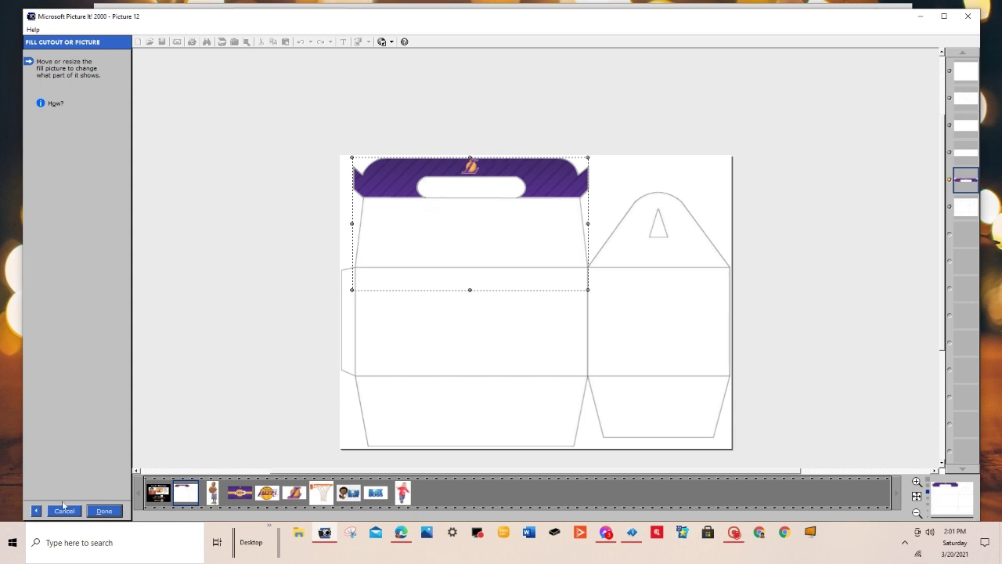
left_click(106, 511)
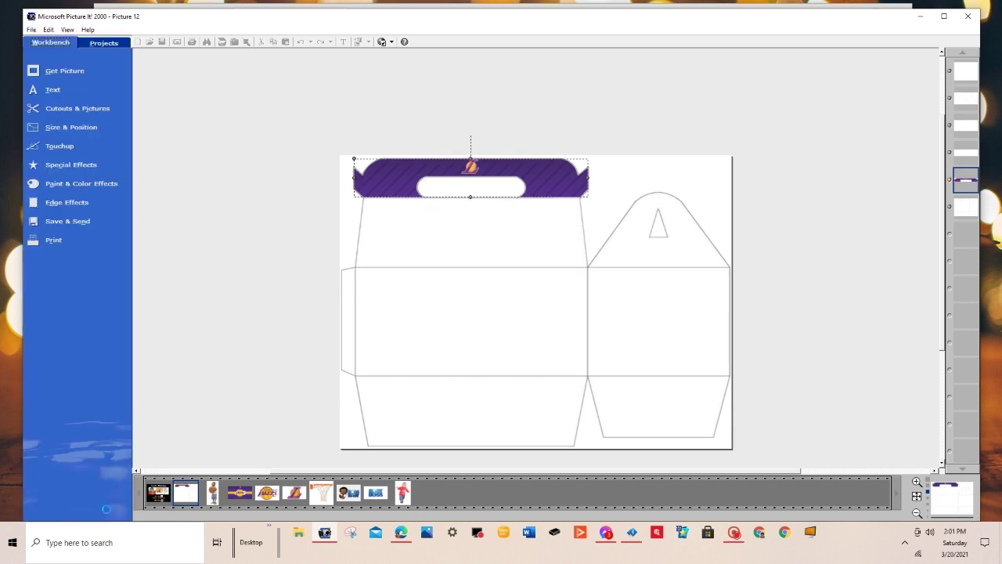
Step: Fill the white panel under the handle with the purple-and-gold Lakers logo banner
left_click(489, 232)
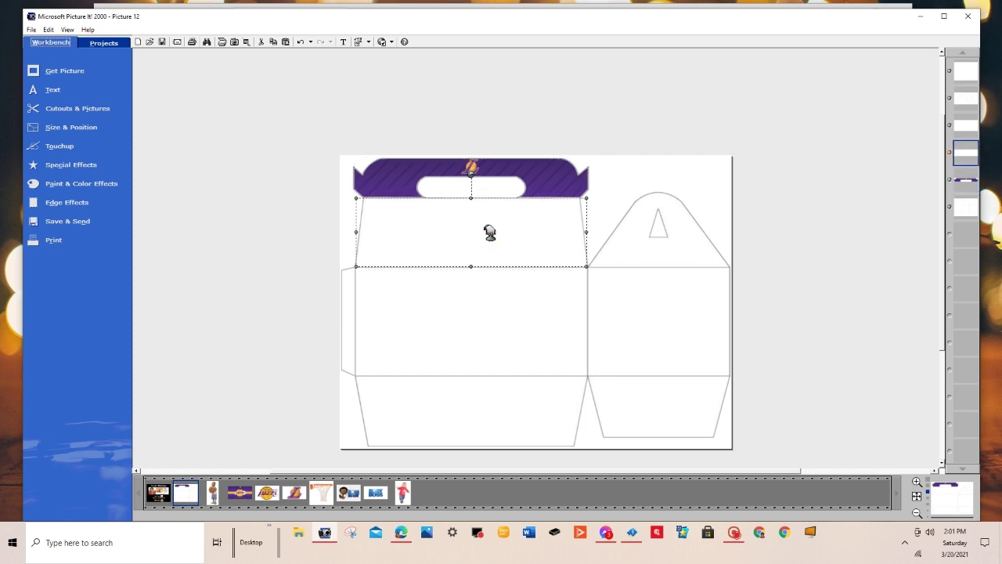
left_click(94, 107)
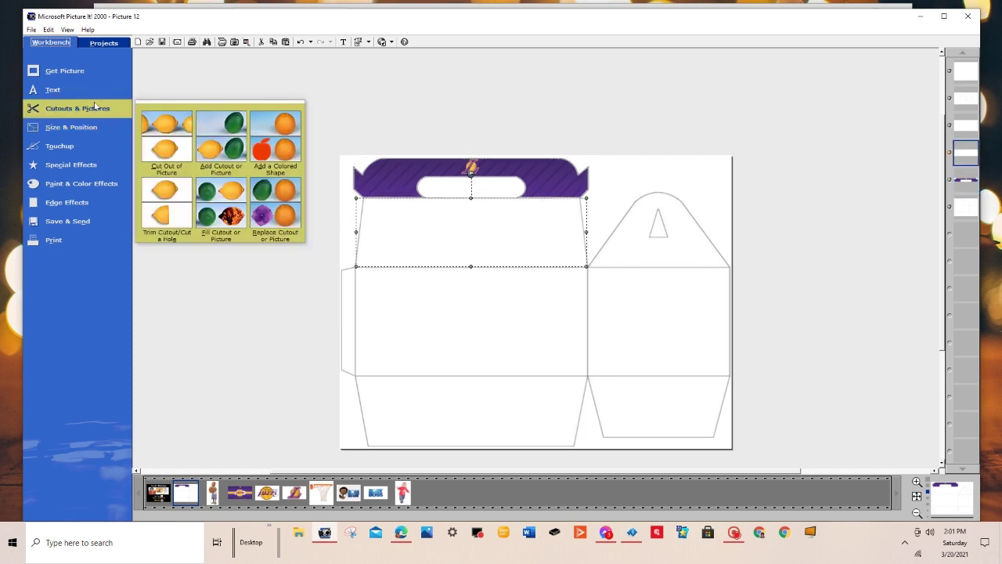
left_click(222, 221)
left_click(48, 192)
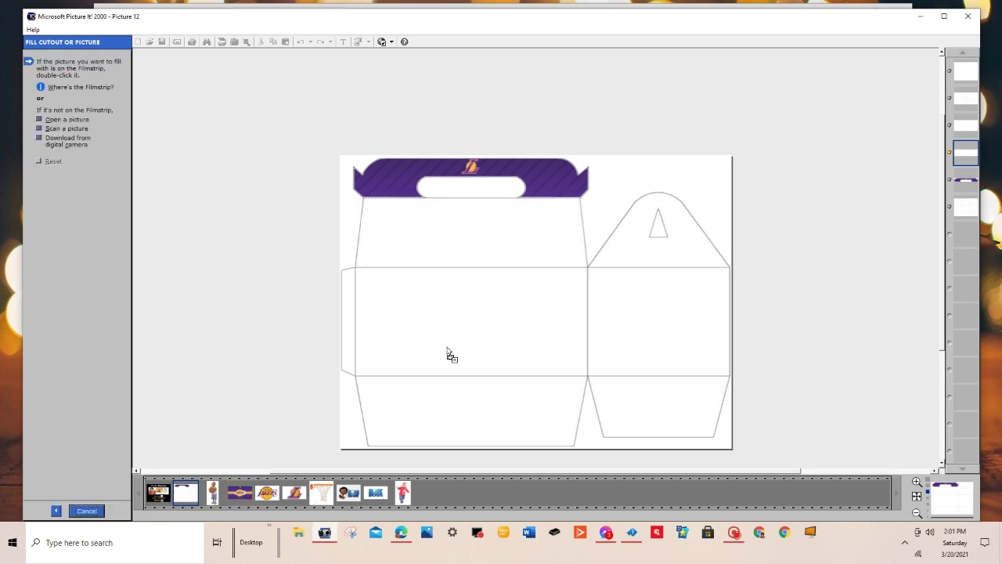
left_click_drag(491, 240, 459, 232)
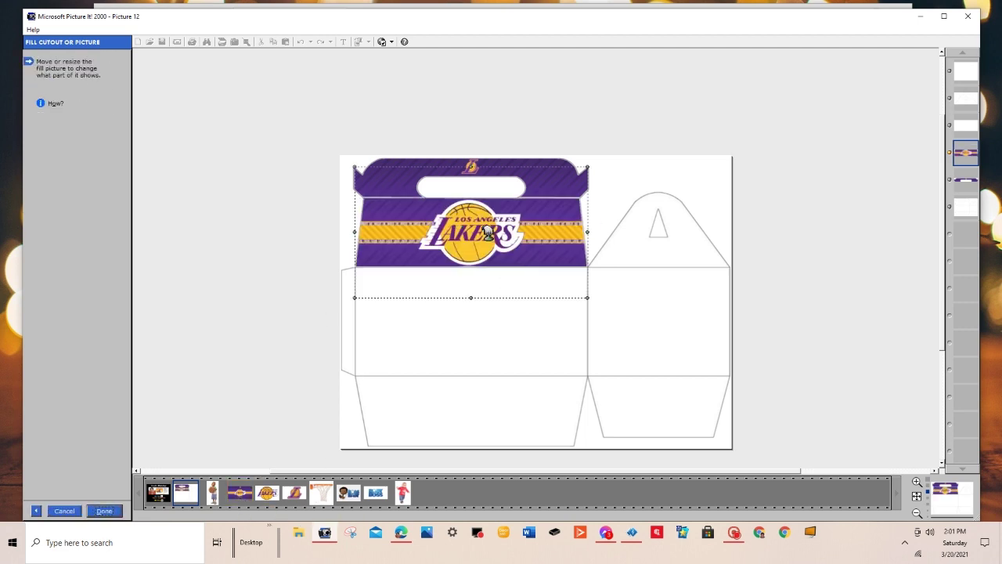
left_click(105, 511)
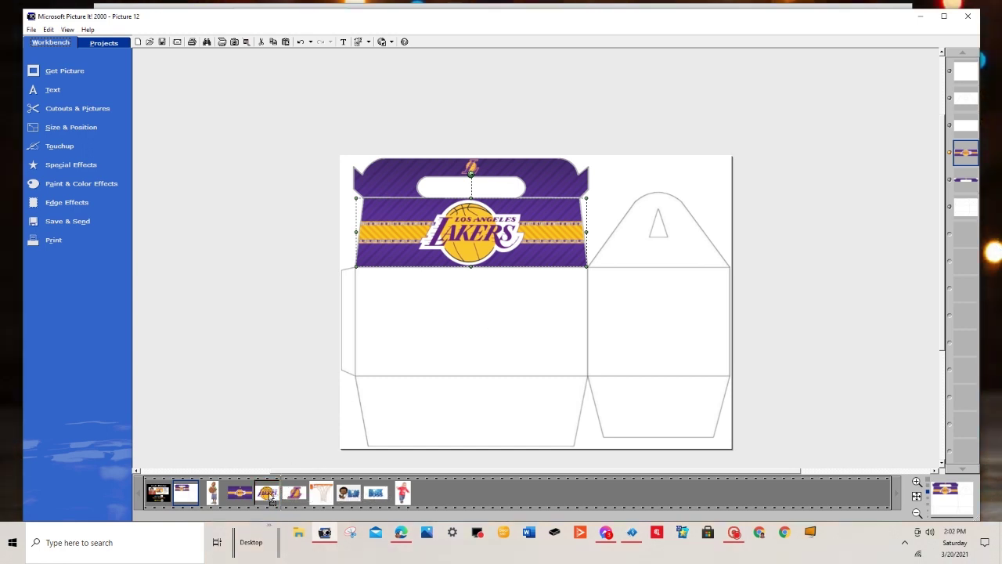
Step: Add the round Lakers logo from the Filmstrip onto the page
mouse_move(271, 501)
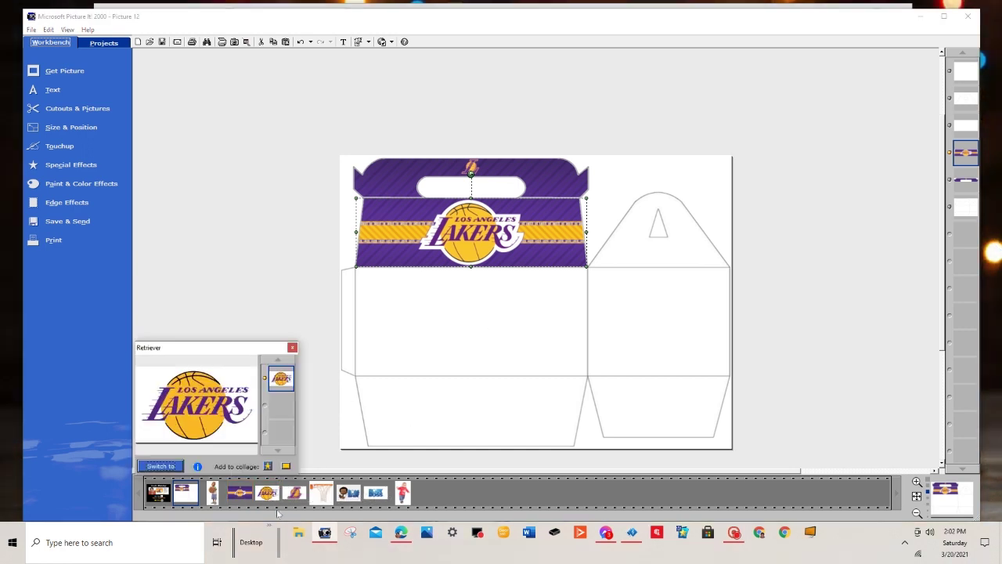
left_click(401, 353)
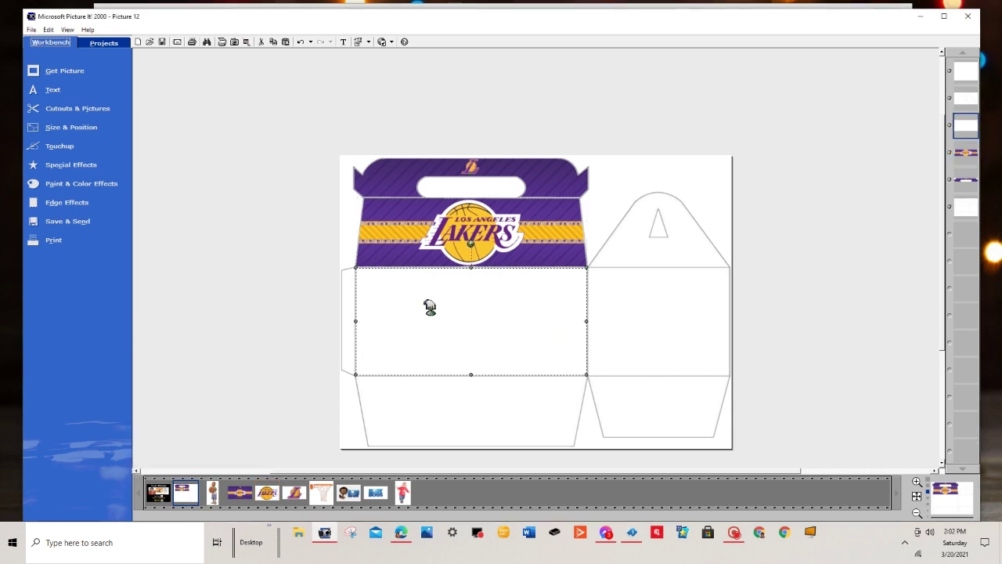
left_click(298, 347)
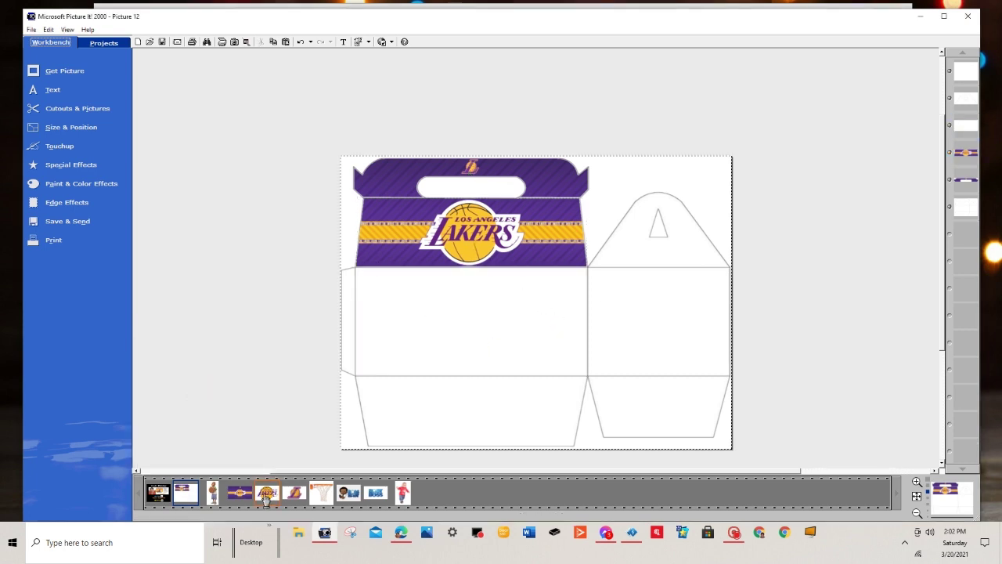
left_click(473, 305)
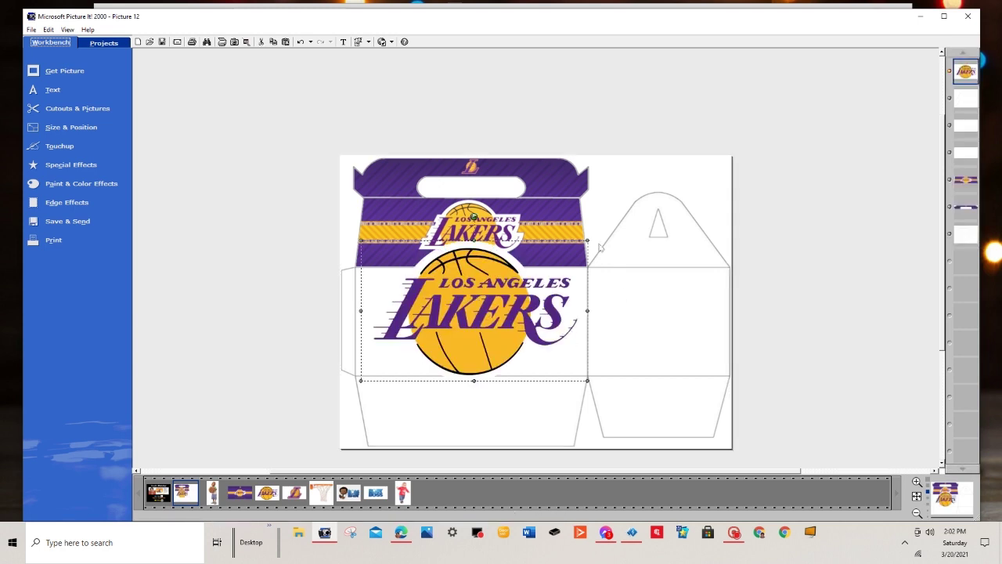
Step: Resize the Lakers logo to the panel's height and centre it on the white front panel
left_click_drag(595, 229, 515, 288)
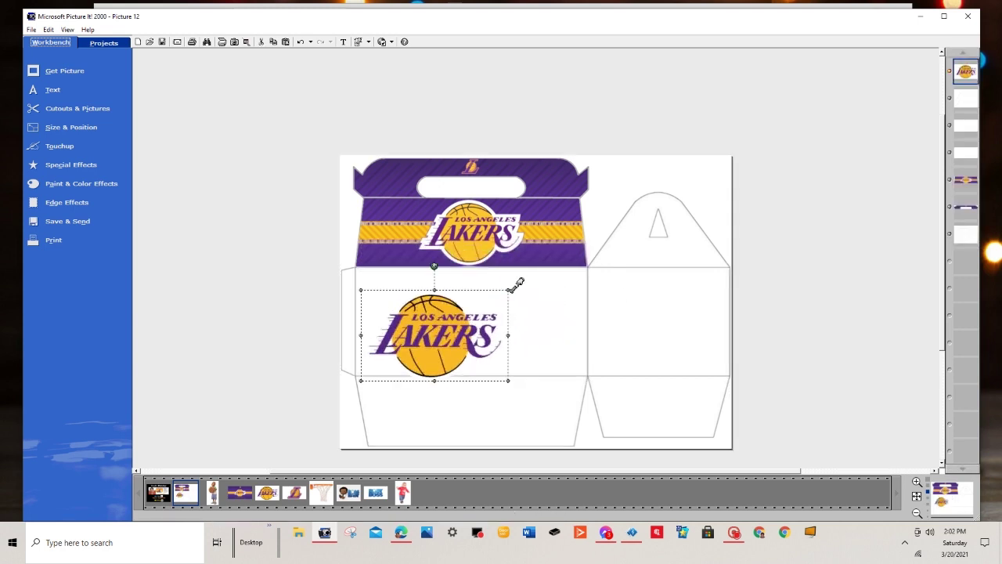
left_click_drag(450, 336, 492, 327)
left_click_drag(401, 372, 396, 382)
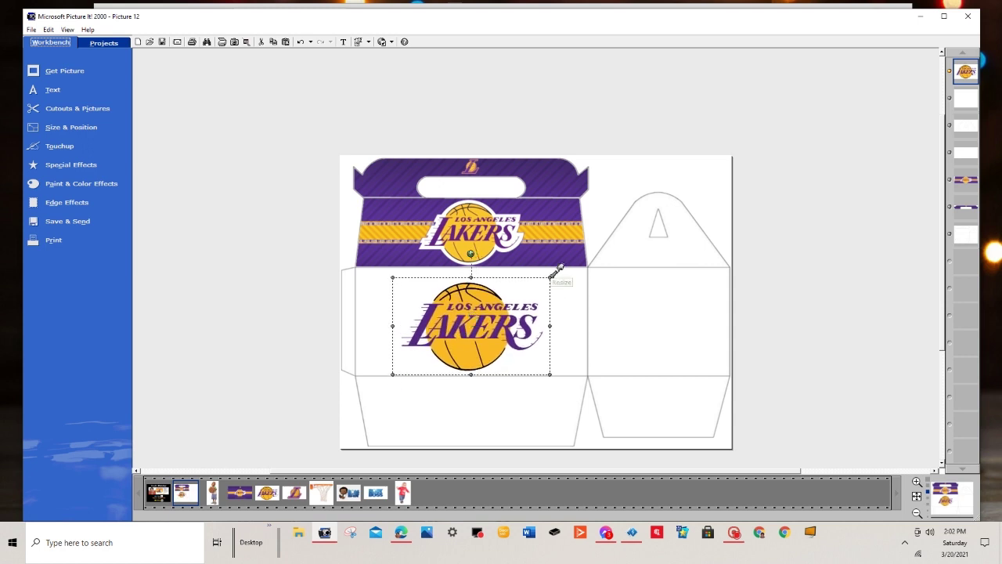
left_click_drag(552, 280, 554, 263)
left_click_drag(481, 319, 480, 316)
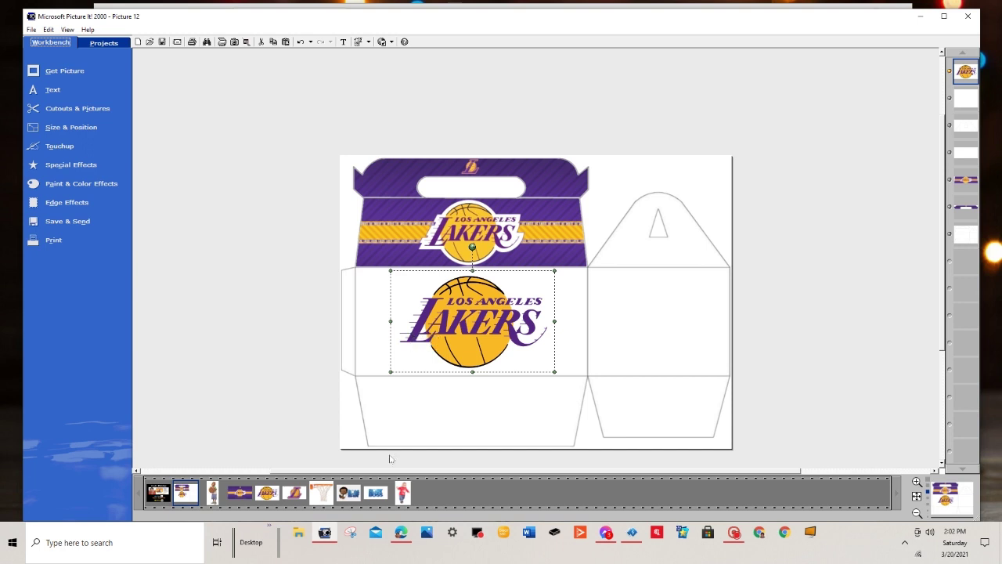
left_click(454, 325)
left_click(454, 325)
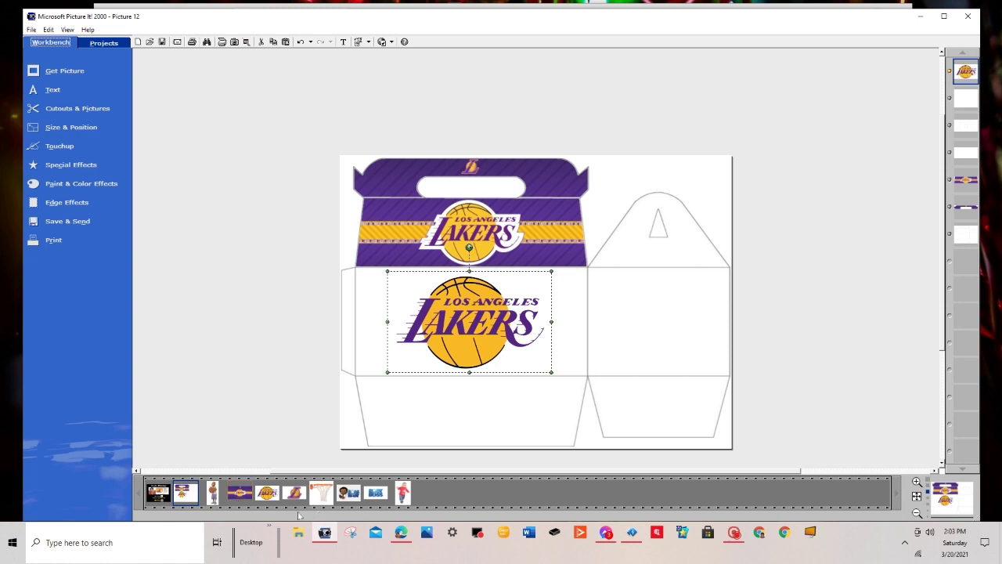
Step: Place the boy-with-basketball photo beside the front Lakers logo, shrunk to fit
left_click_drag(215, 501, 553, 329)
left_click_drag(593, 236, 578, 265)
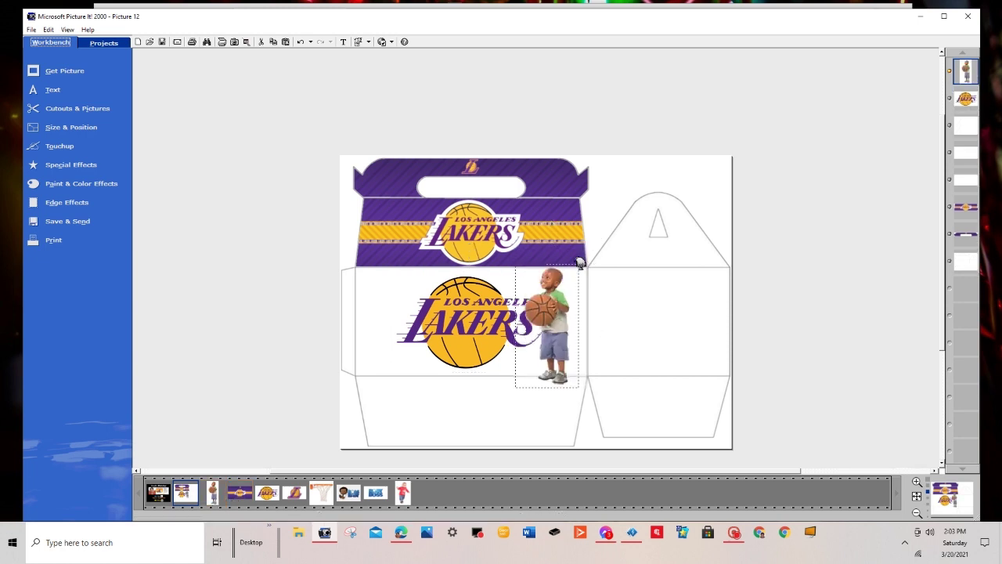
left_click_drag(542, 329, 546, 318)
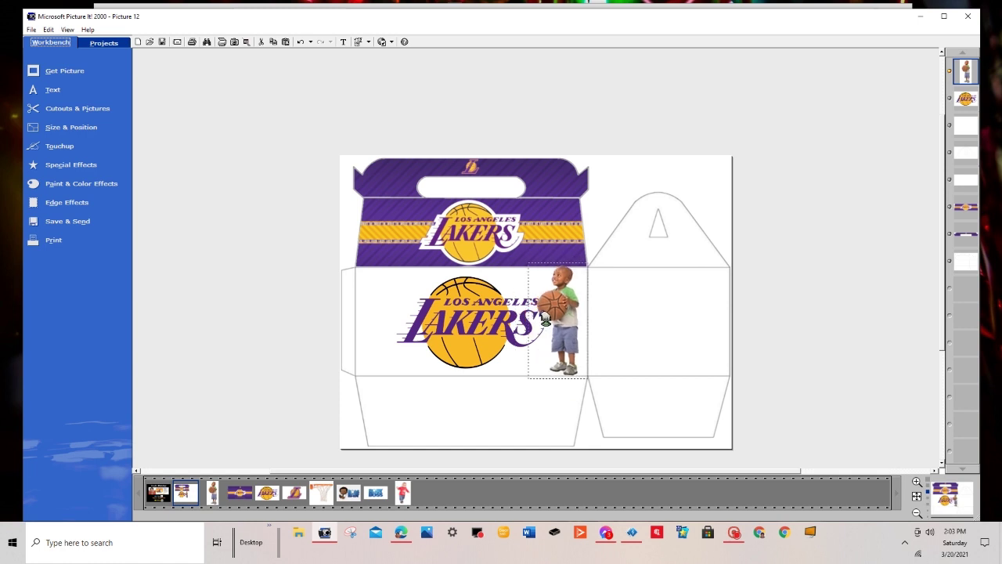
left_click_drag(529, 265, 530, 271)
left_click(642, 451)
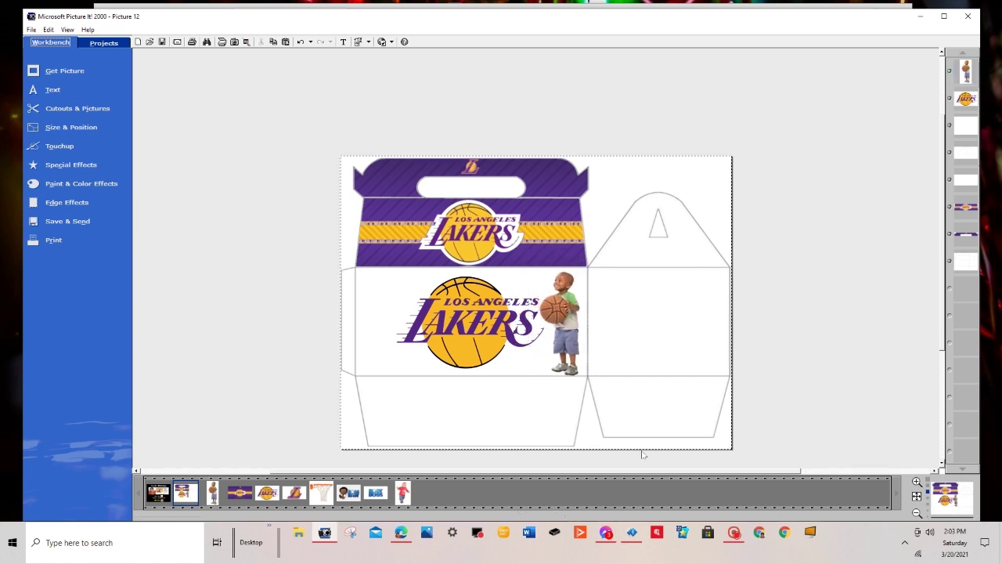
Step: Add the basketball net picture, shrink it, and set it at the panel's top-left corner
left_click_drag(322, 492, 548, 377)
left_click_drag(596, 297, 514, 380)
left_click_drag(500, 417, 565, 345)
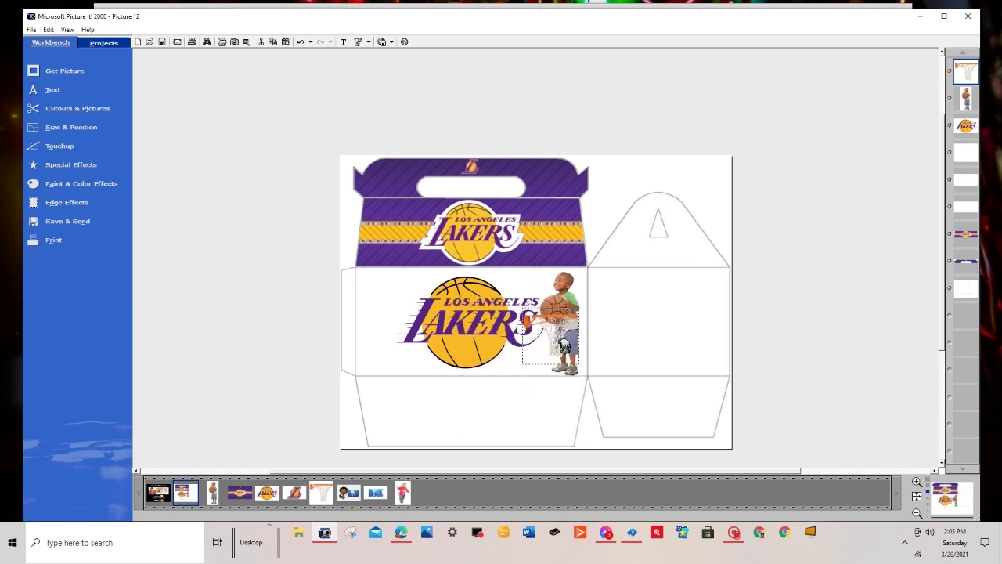
left_click(558, 329)
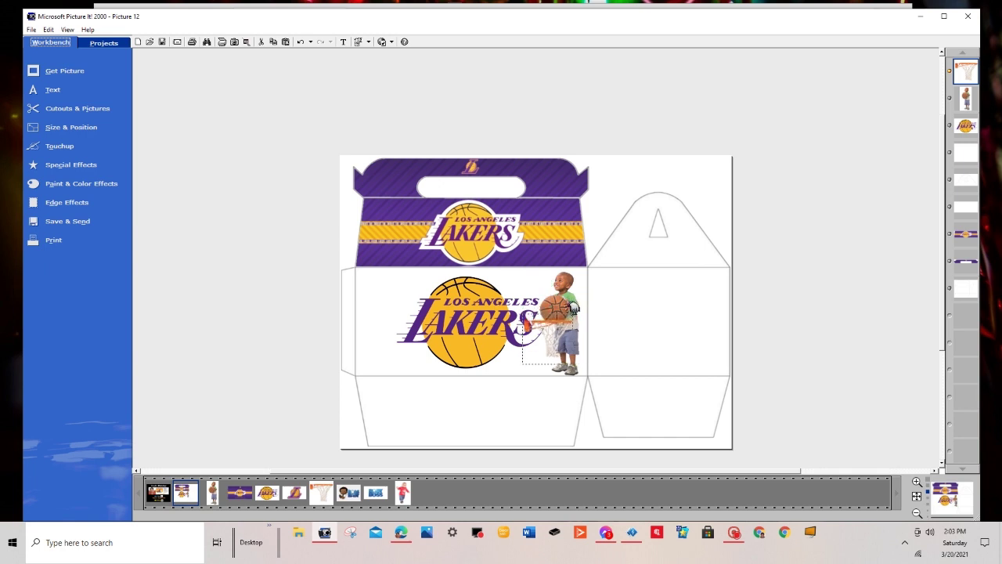
left_click_drag(563, 351, 559, 341)
left_click_drag(586, 295, 378, 296)
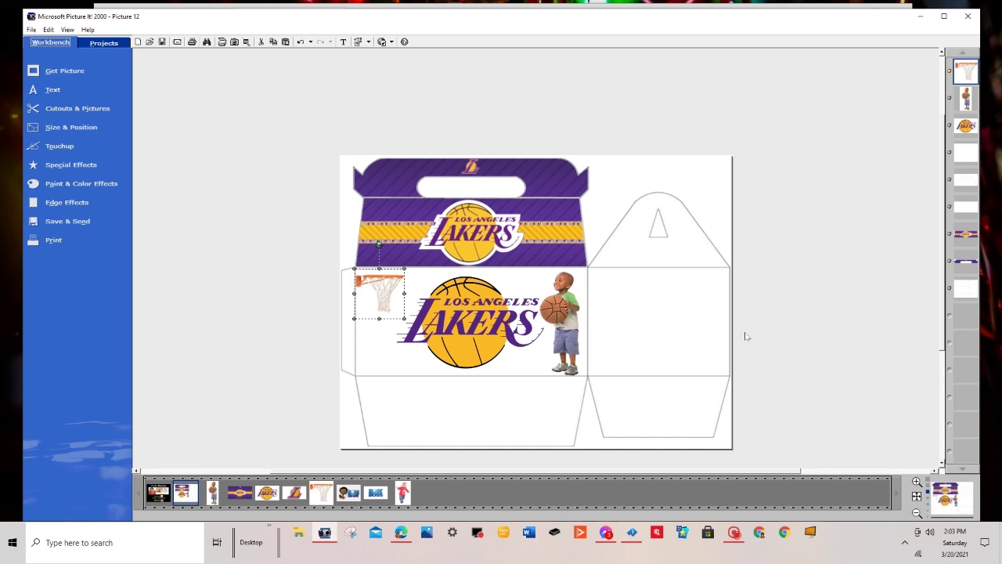
Step: Shift the front Lakers logo slightly left and enlarge it a little
left_click(565, 318)
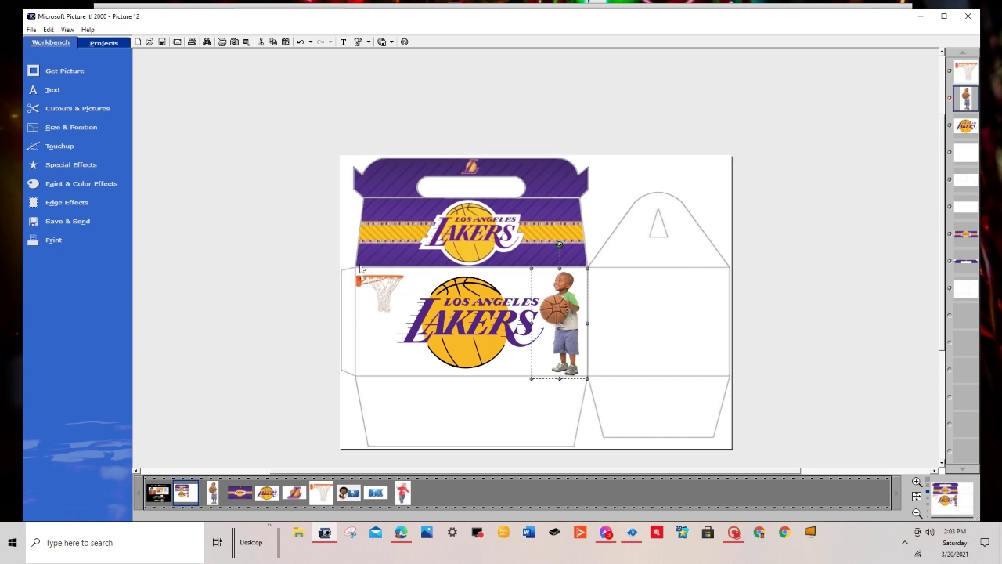
left_click(905, 403)
left_click(479, 303)
left_click_drag(461, 329, 449, 329)
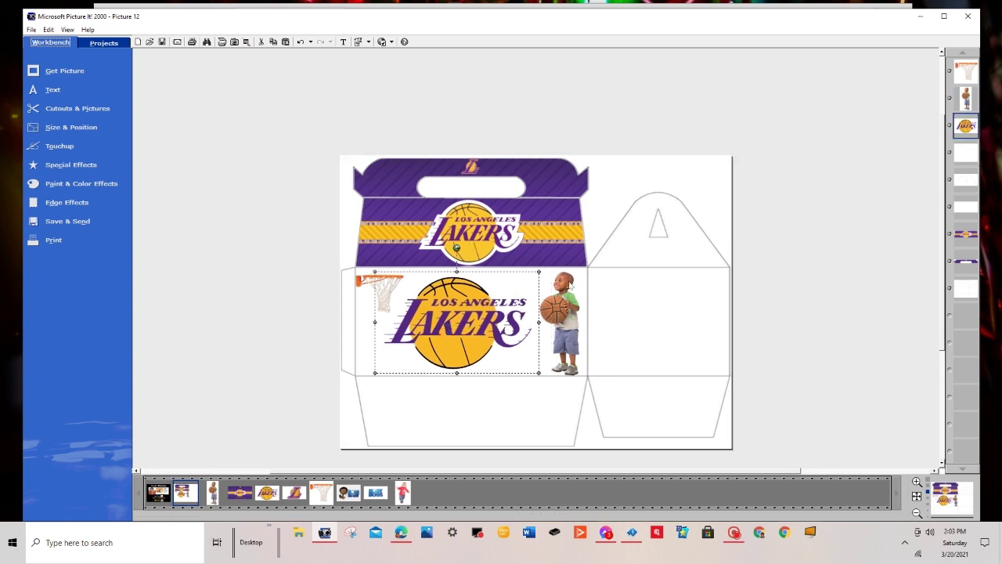
left_click_drag(548, 261, 546, 263)
left_click_drag(545, 374, 552, 372)
left_click(915, 351)
left_click(613, 243)
left_click(624, 252)
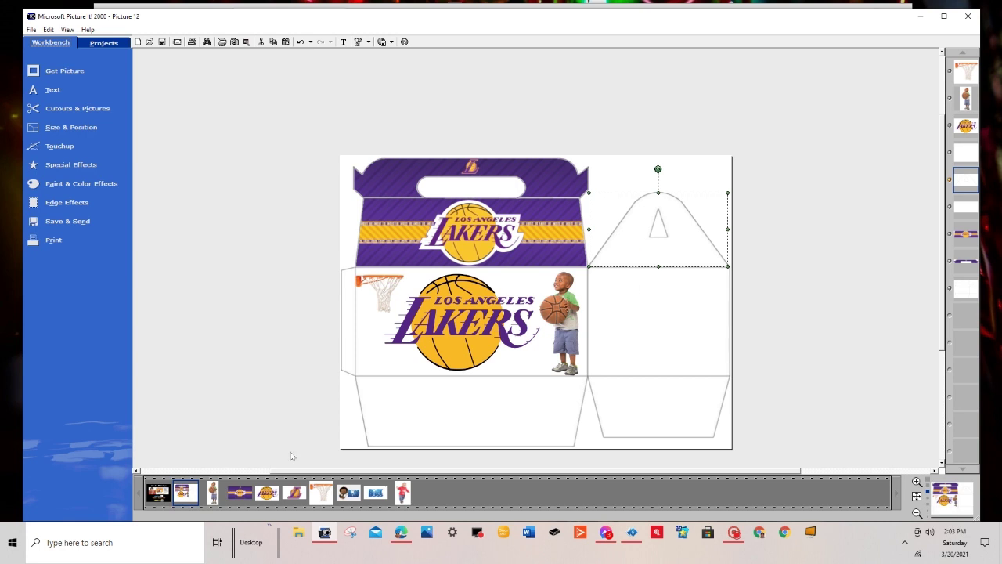
Step: Fill the top-right gable cutout with the Lakers banner picture
left_click(86, 109)
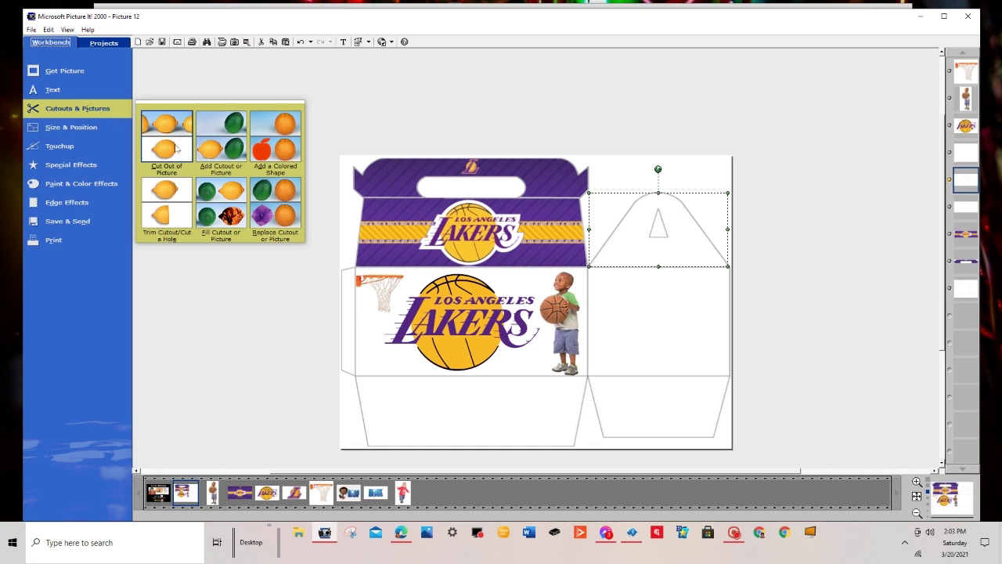
left_click(231, 214)
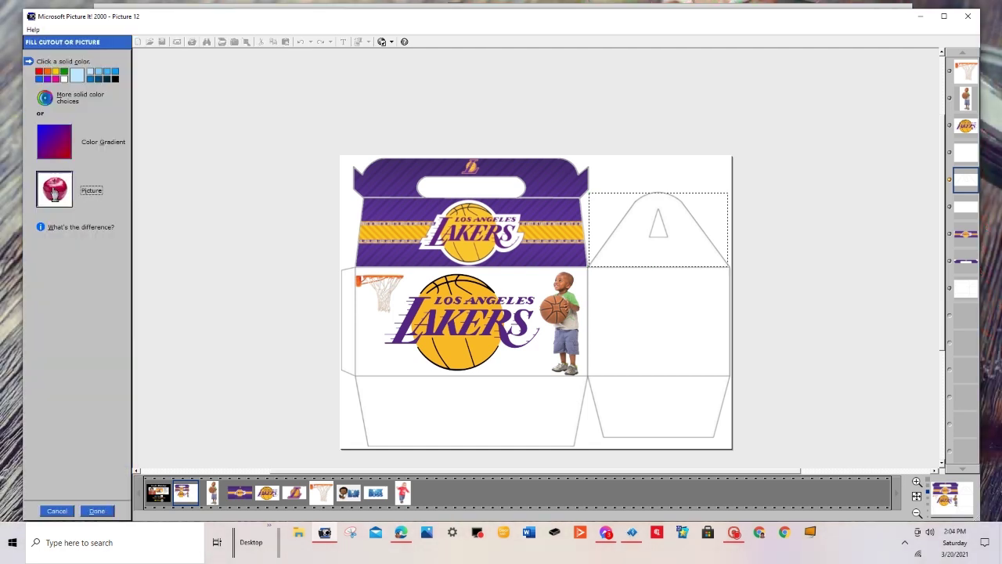
left_click(54, 191)
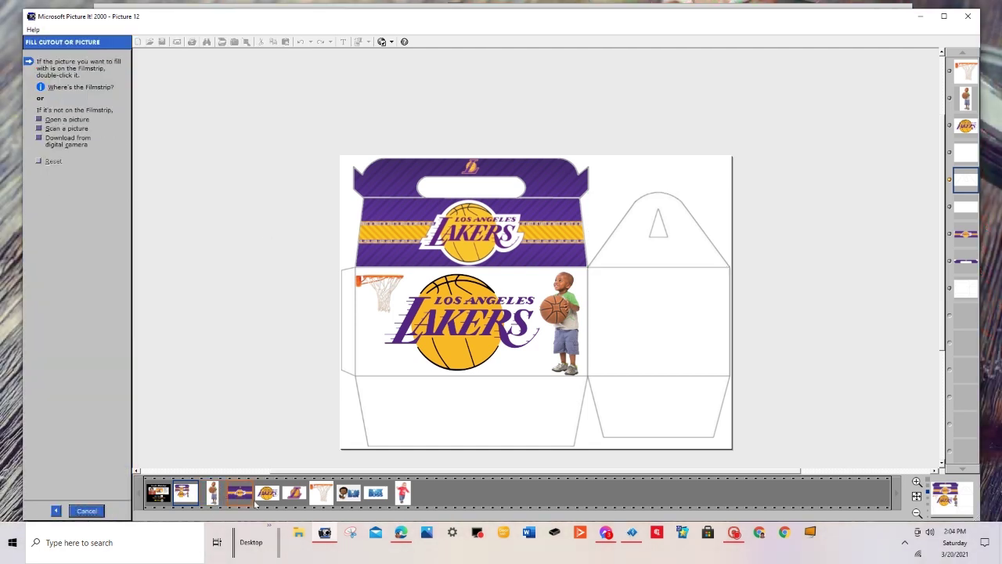
left_click_drag(251, 505, 665, 231)
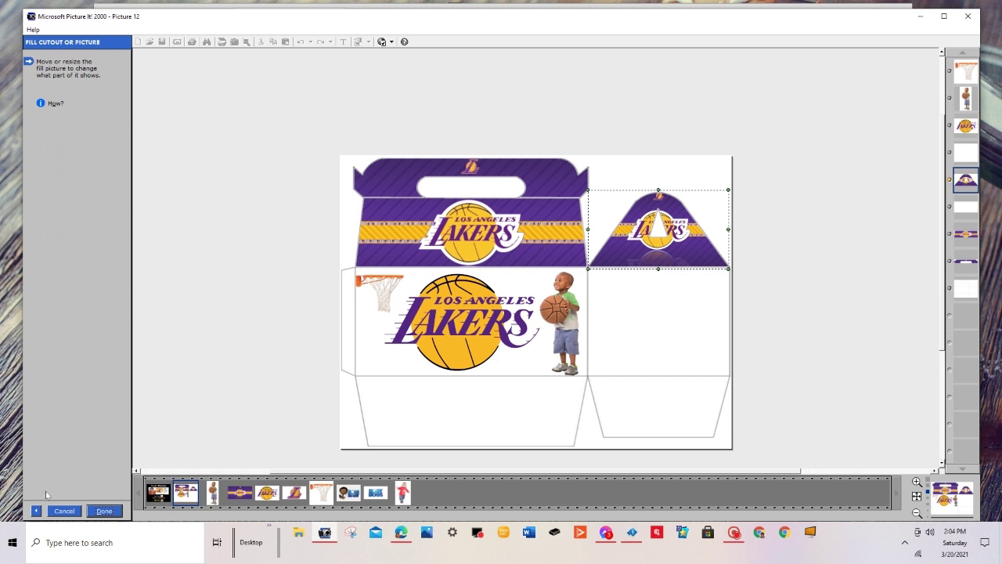
left_click(104, 512)
Step: Fill the blank right side panel with the Lakers L logo picture
left_click(649, 332)
left_click(93, 112)
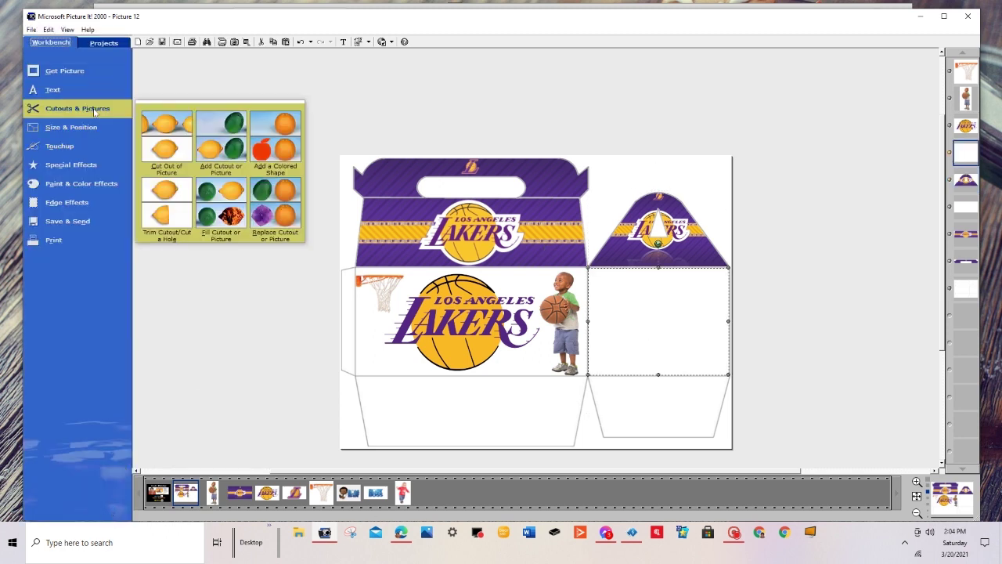
left_click(235, 202)
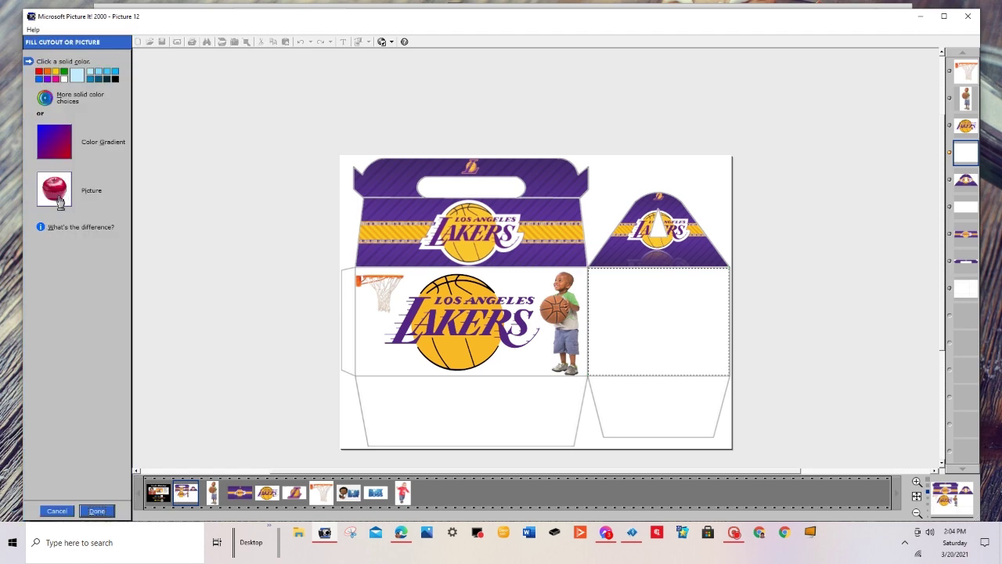
left_click(54, 189)
left_click_drag(294, 507, 665, 340)
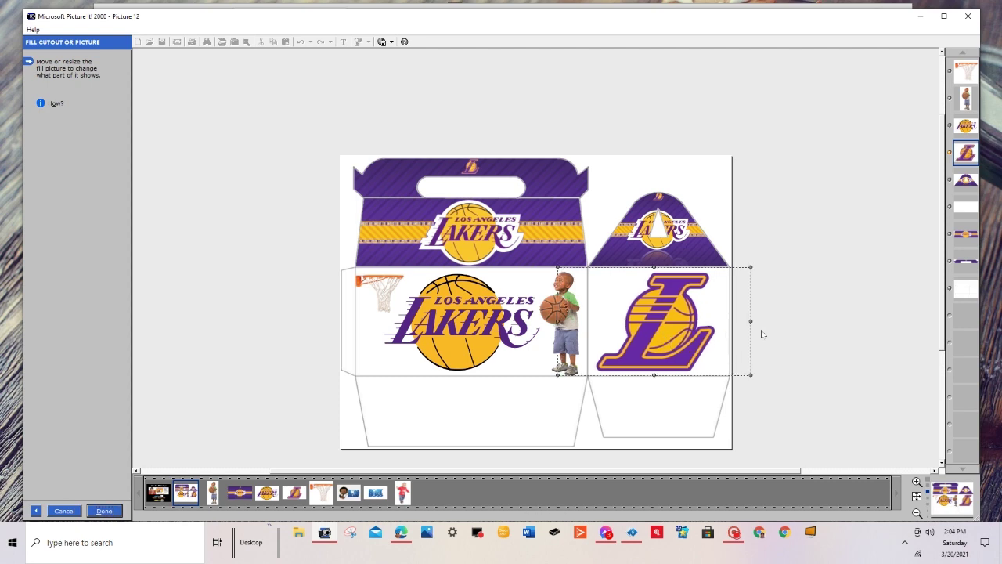
left_click(104, 511)
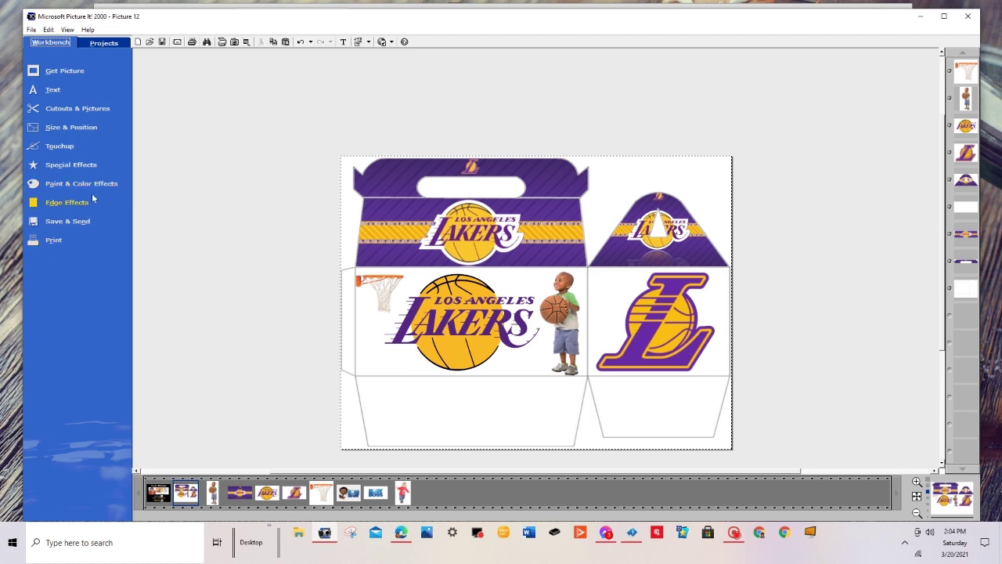
Step: Add a colored square in the Lakers logo's sampled yellow and move it below the box template
left_click(72, 113)
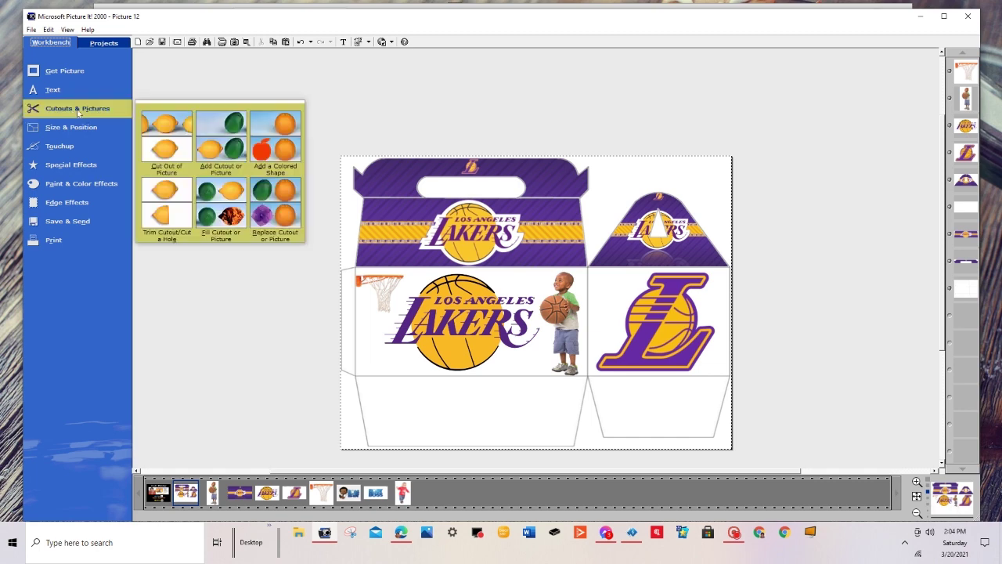
left_click(291, 148)
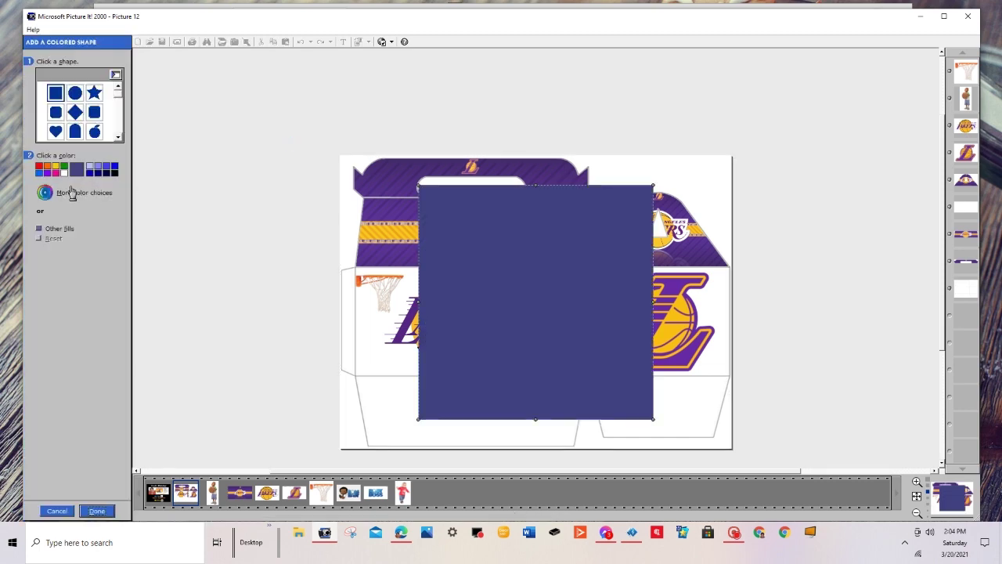
left_click(47, 195)
left_click(674, 328)
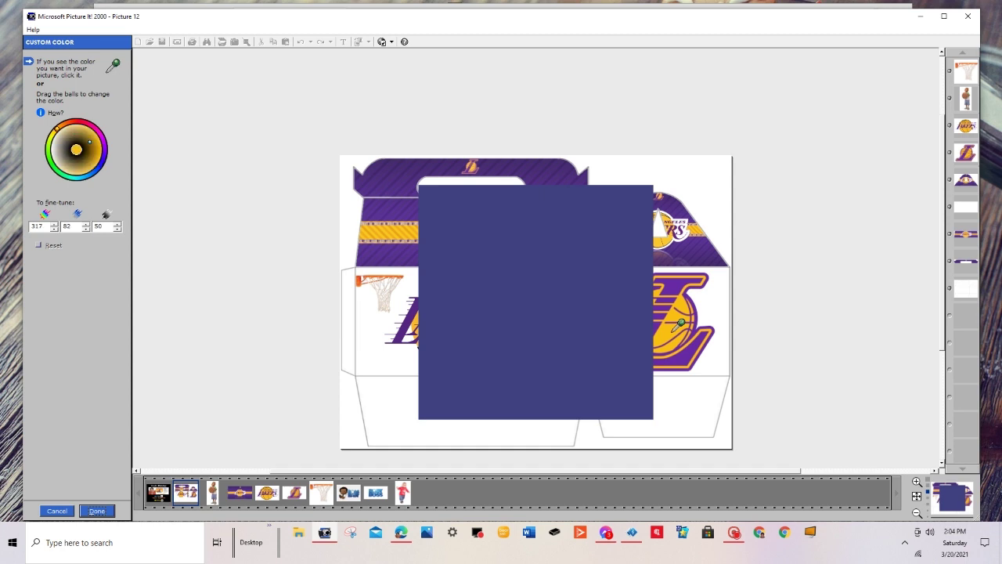
left_click(96, 511)
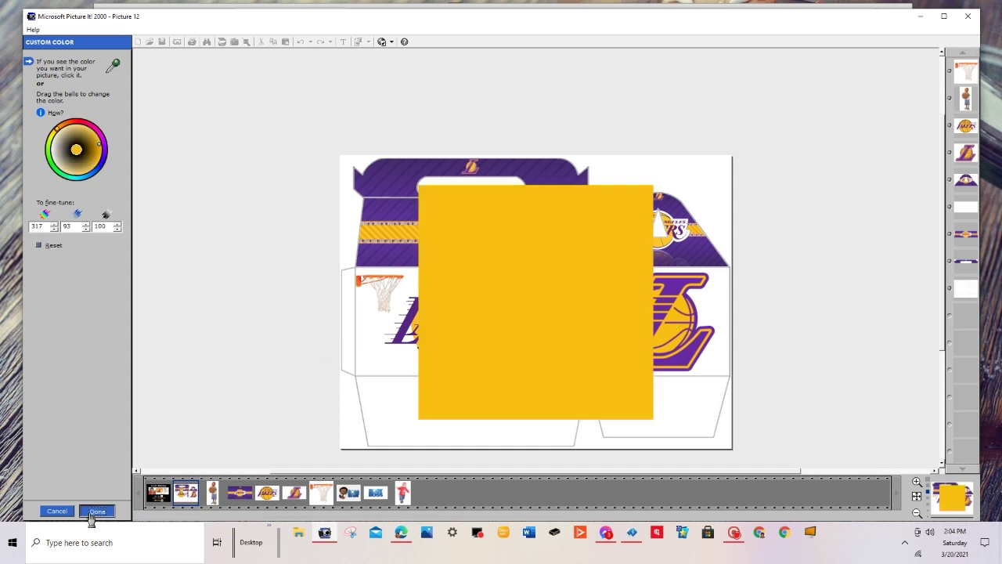
left_click(95, 511)
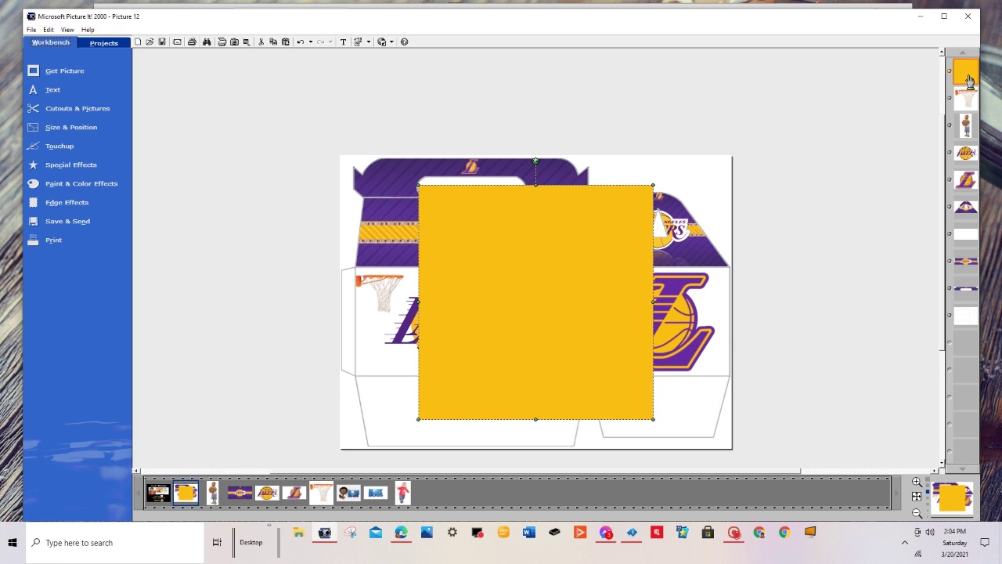
mouse_move(970, 80)
left_mouse_down()
mouse_move(966, 304)
mouse_move(968, 67)
left_mouse_up()
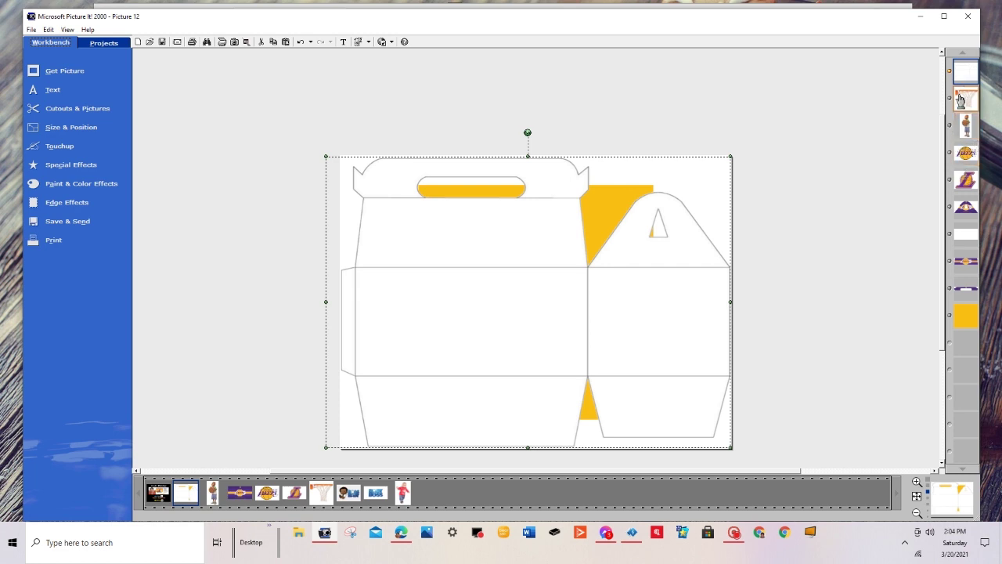
left_click_drag(964, 76, 967, 329)
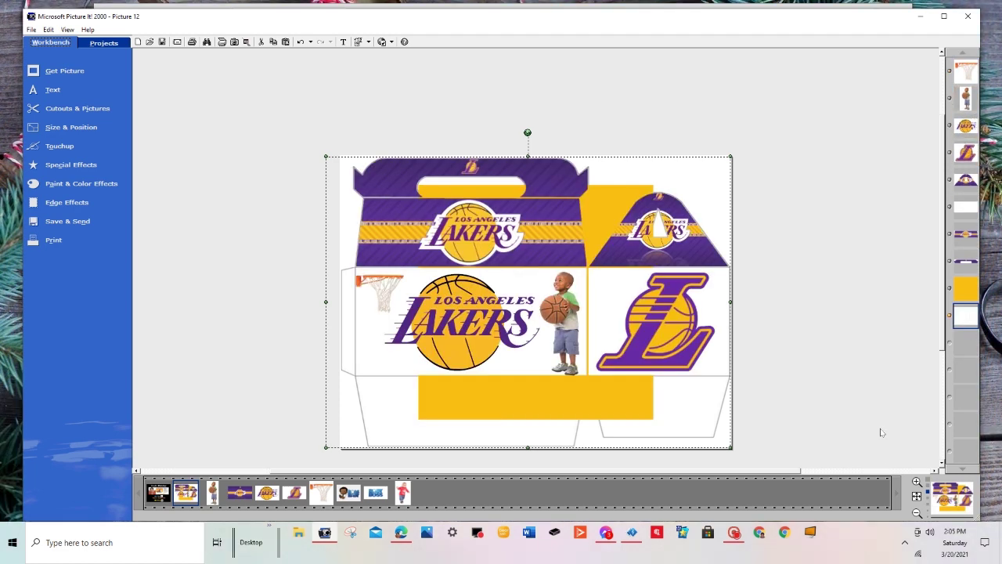
Step: Move the yellow rectangle behind the front panel and stretch it across the right panel
left_click(585, 191)
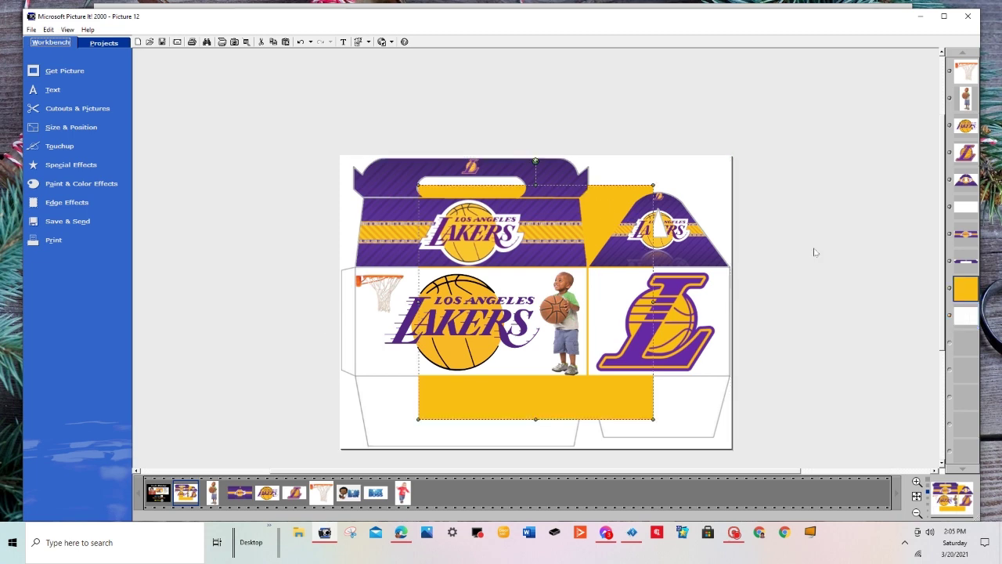
mouse_move(966, 294)
left_mouse_down()
mouse_move(971, 337)
mouse_move(970, 292)
left_mouse_up()
left_click(972, 314)
left_click_drag(520, 396, 459, 365)
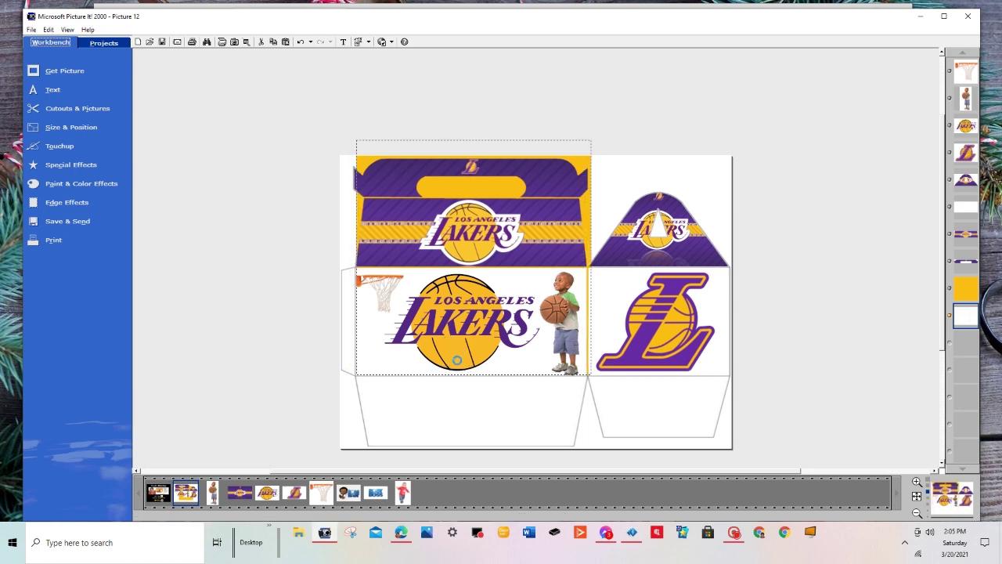
left_click(423, 288)
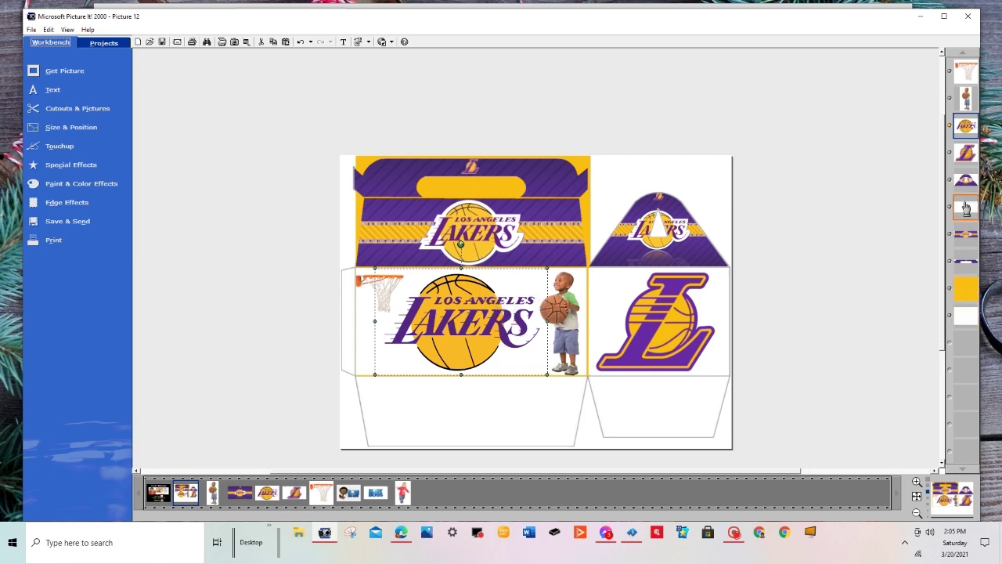
left_click_drag(967, 213, 960, 290)
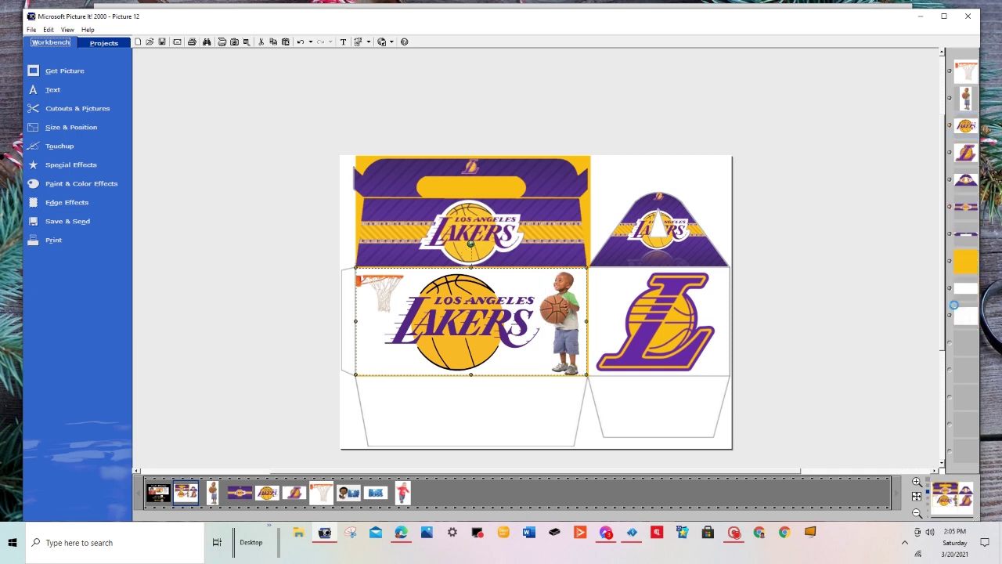
left_click(531, 372)
left_click_drag(596, 253, 734, 246)
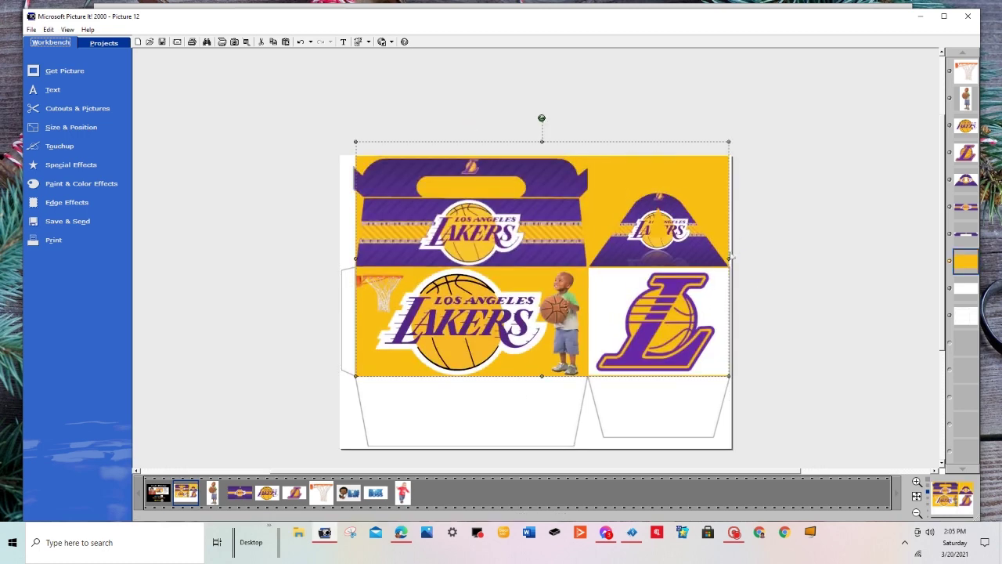
Step: Send the L panel behind the yellow, then place and resize the L logo on the right panel
left_click(664, 317)
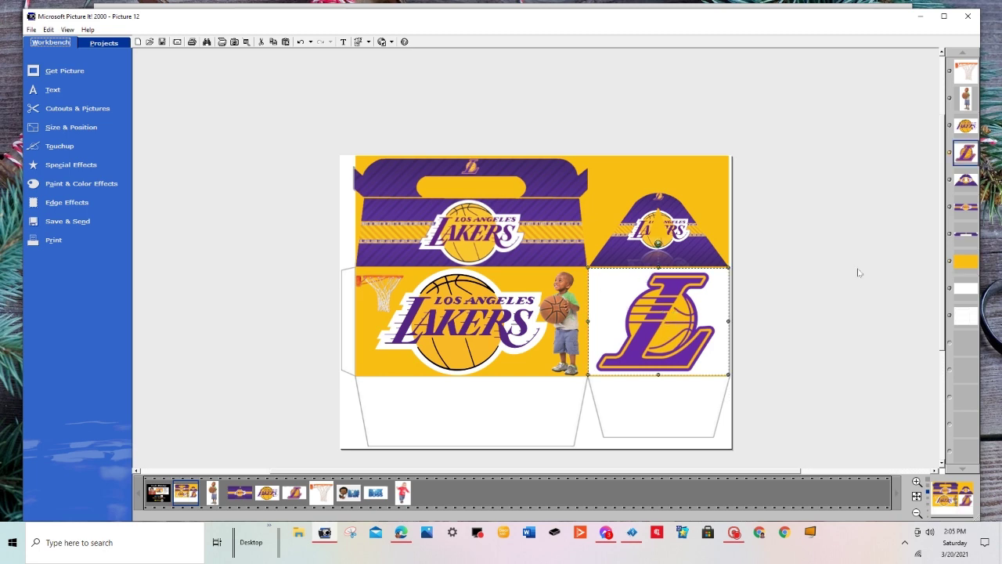
left_click_drag(967, 152, 968, 321)
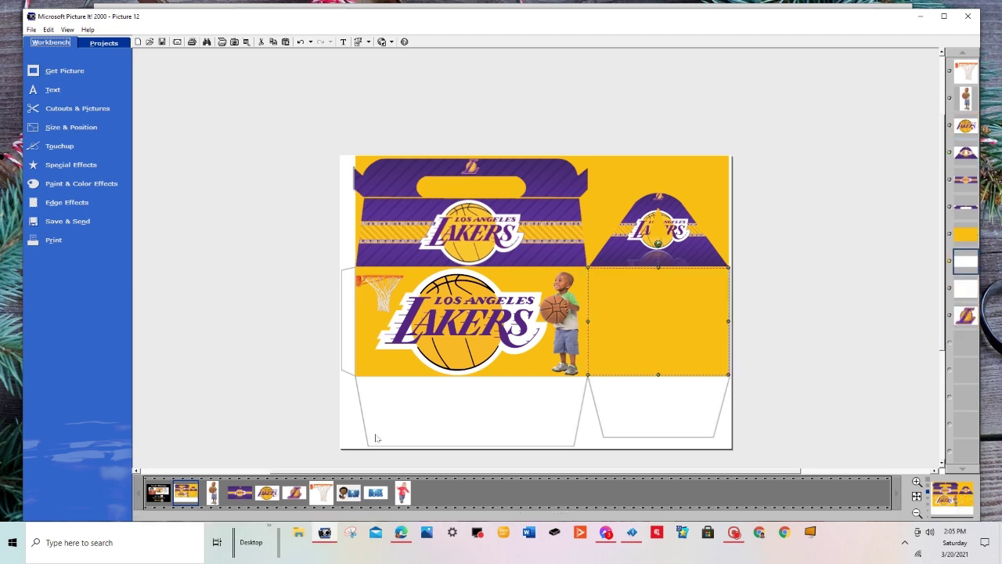
left_click(292, 501)
left_click_drag(282, 380, 664, 321)
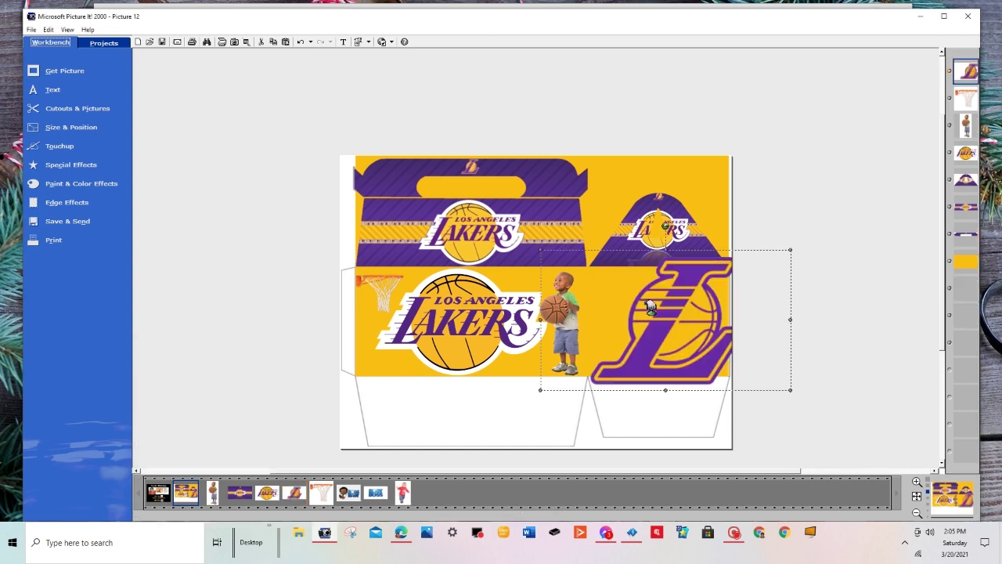
left_click_drag(791, 390, 732, 364)
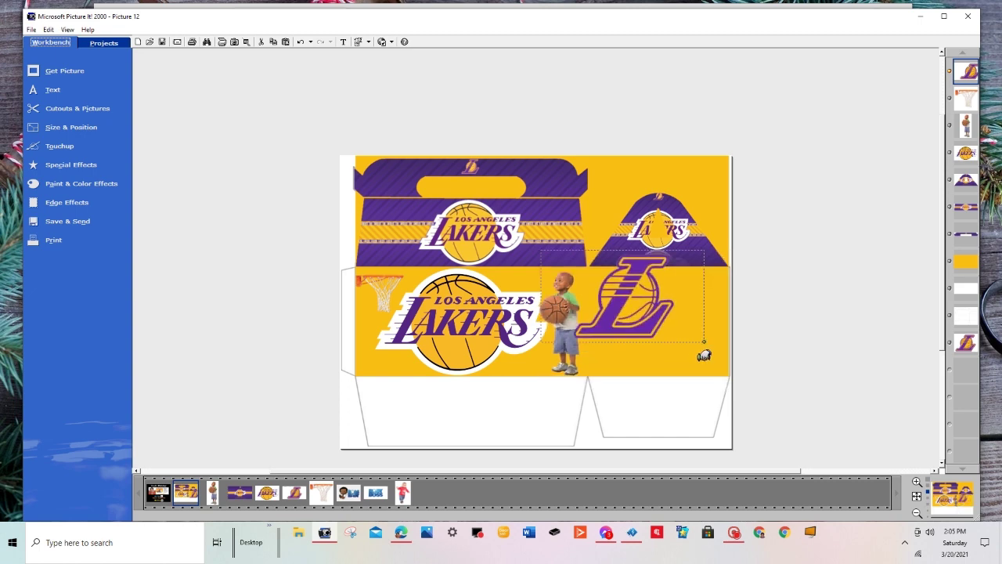
left_click_drag(642, 326, 641, 328)
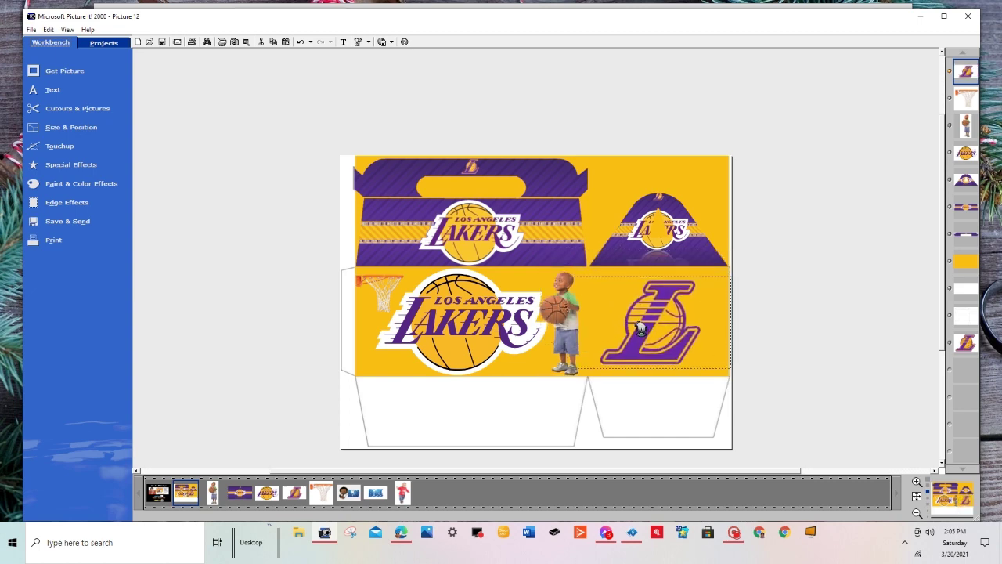
Step: Trim the yellow background's top down to the panel edge
left_click(666, 170)
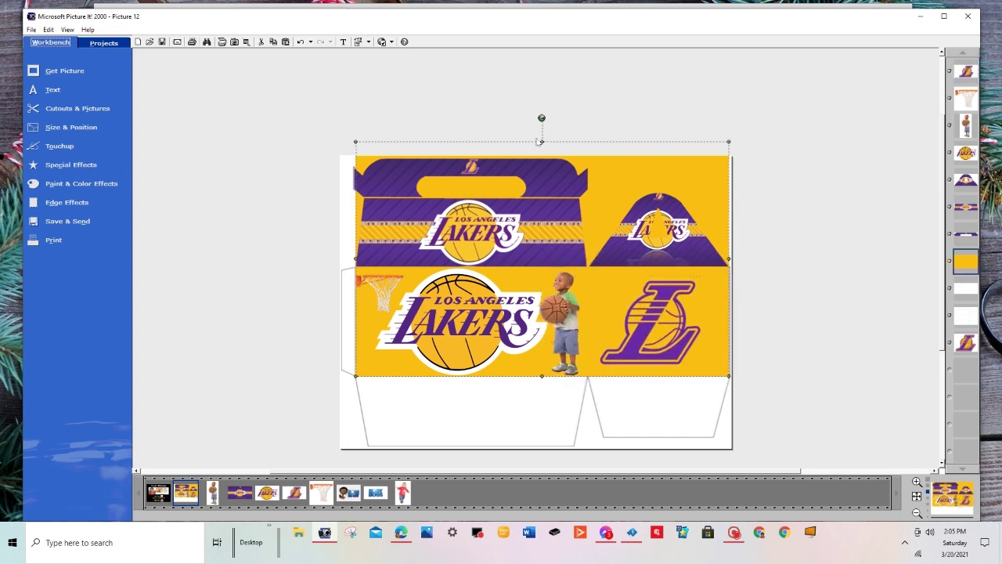
left_click_drag(535, 137, 514, 261)
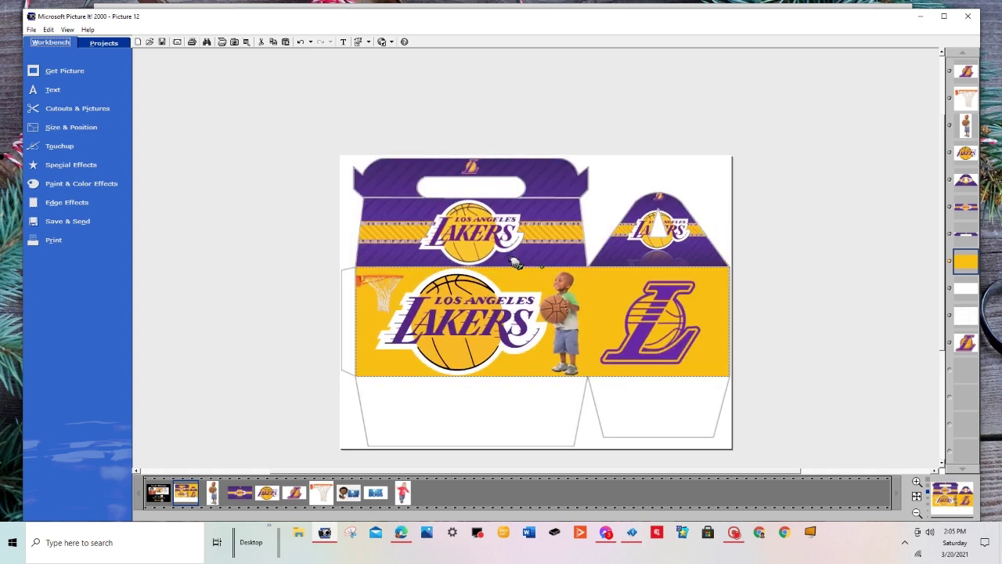
left_click(343, 326)
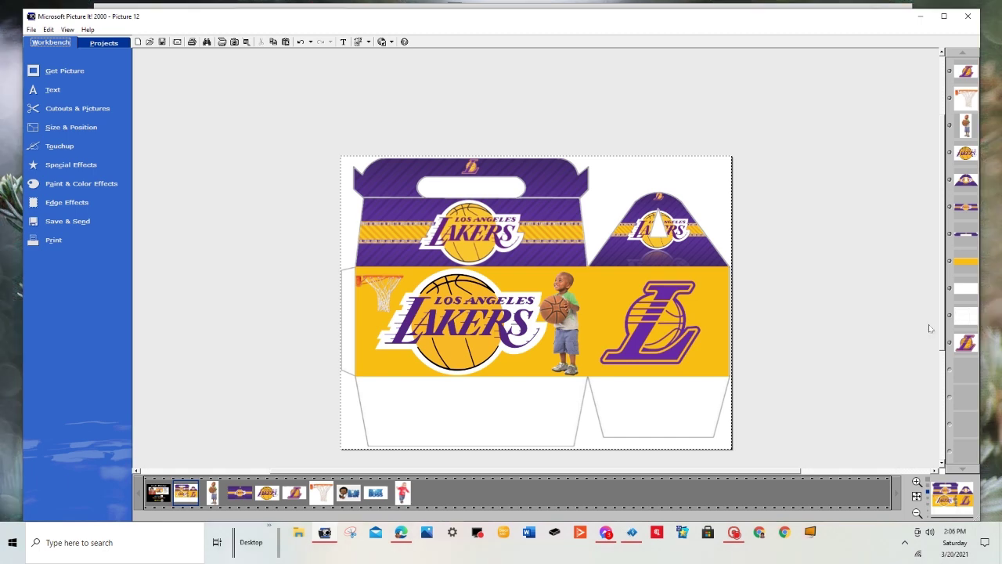
Step: Delete the yellow band, the side-panel L logo, and the large front Lakers logo
left_click(527, 374)
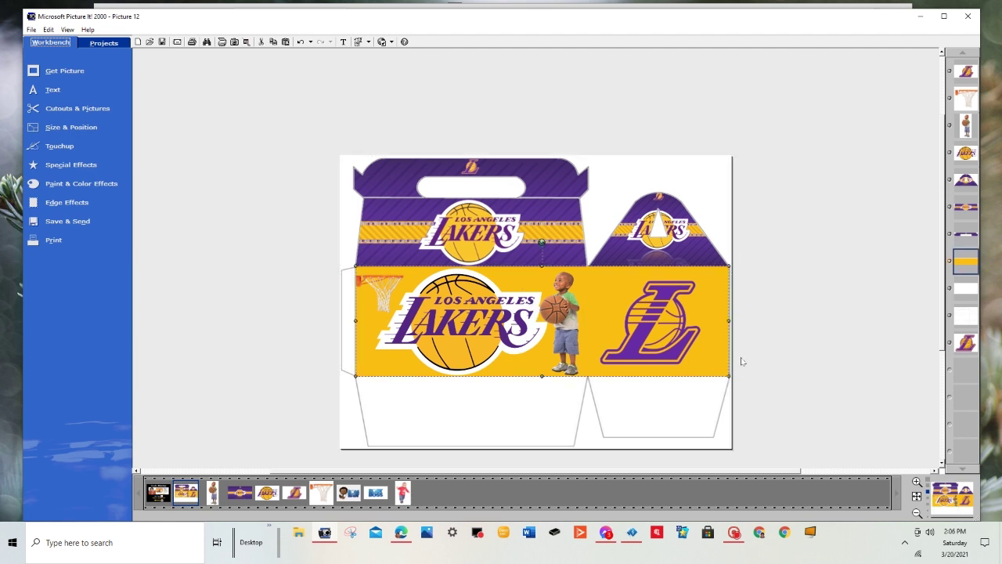
right_click(523, 376)
left_click(558, 424)
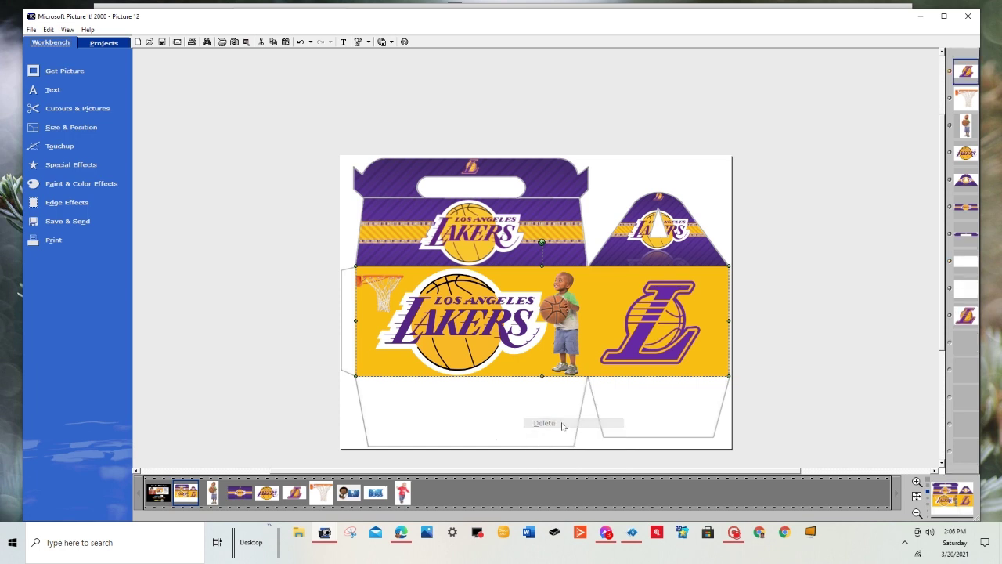
left_click(841, 366)
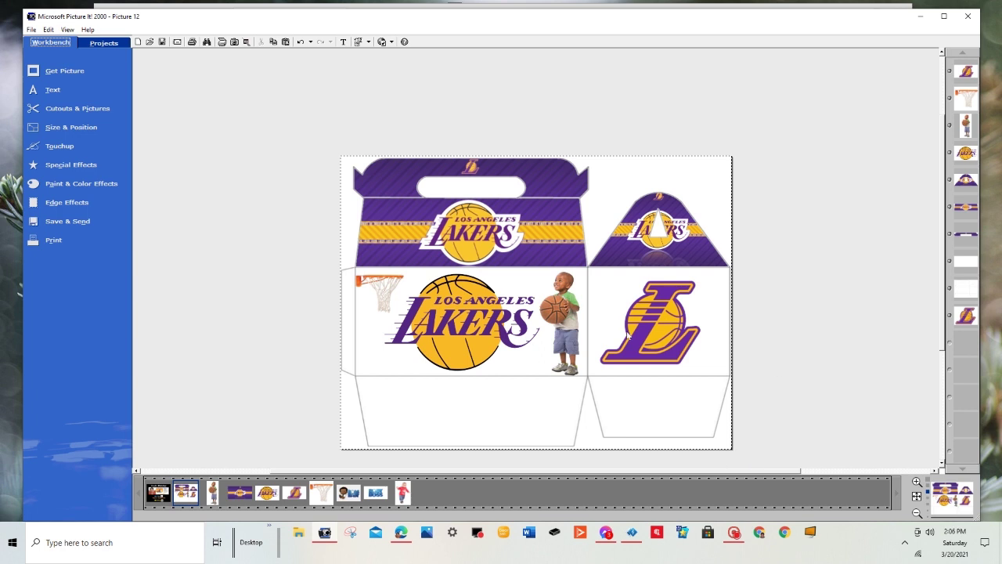
left_click(665, 339)
right_click(665, 337)
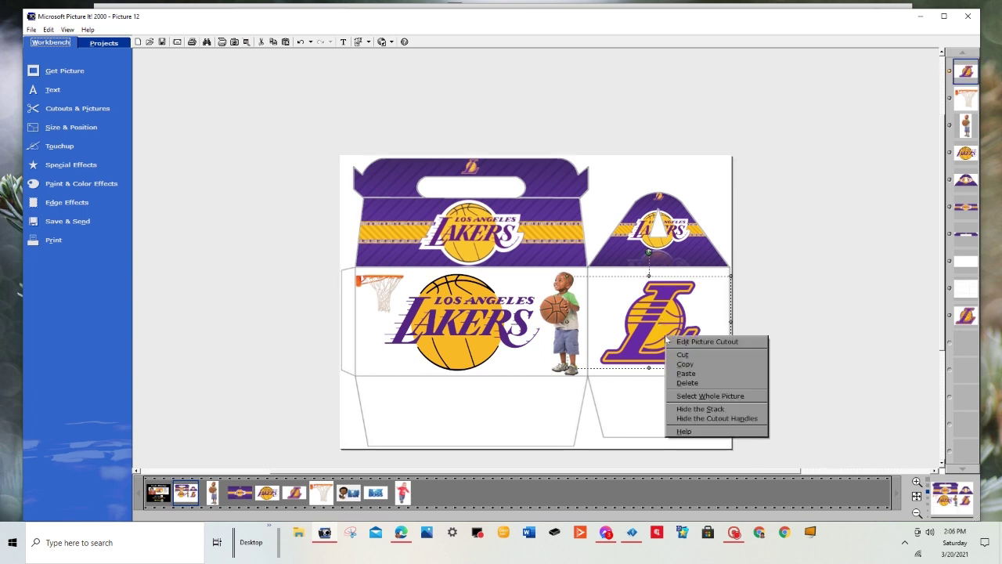
left_click(688, 382)
left_click(473, 333)
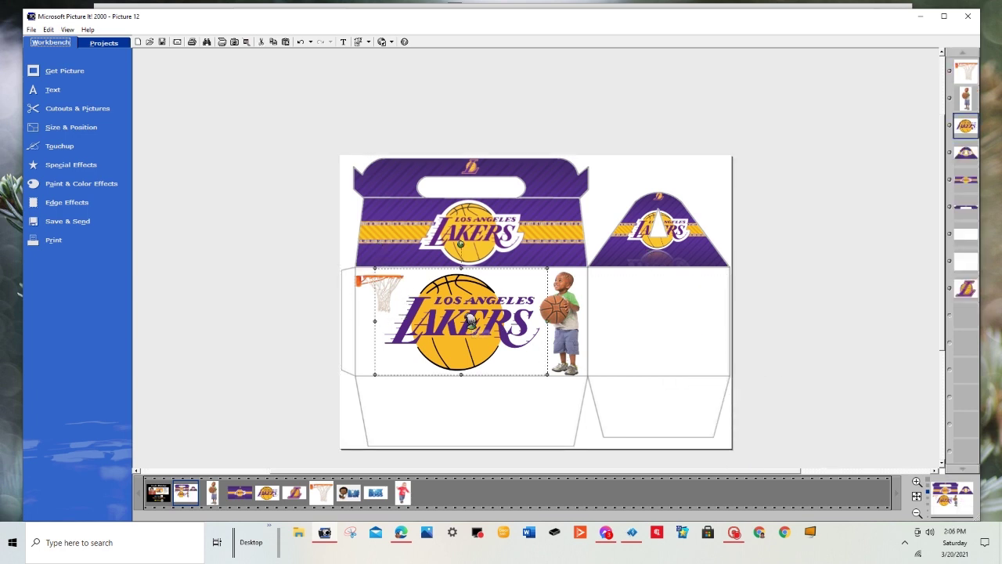
right_click(468, 331)
left_click(499, 376)
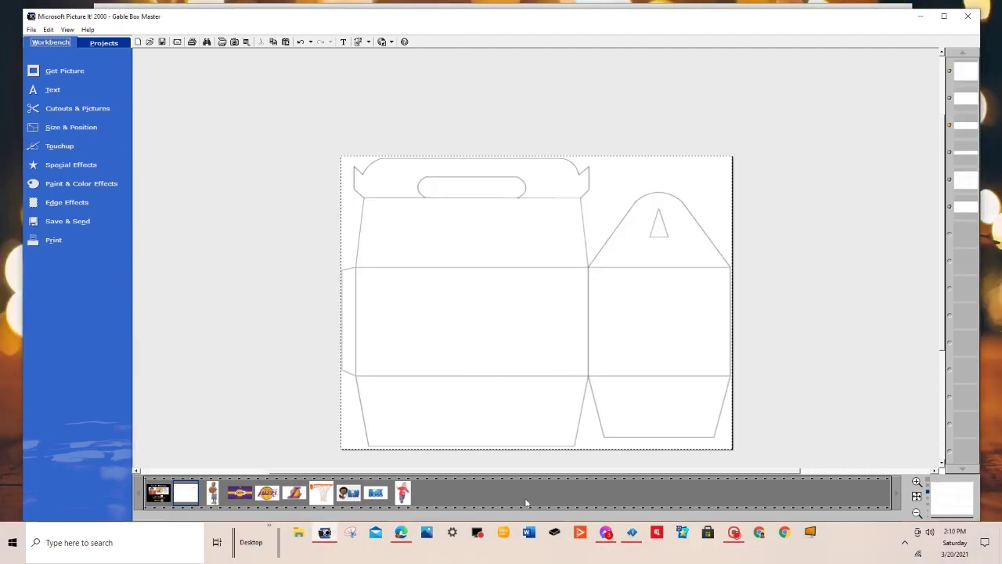
Step: Start a new blank picture and add a colored square shape to it
left_click(138, 42)
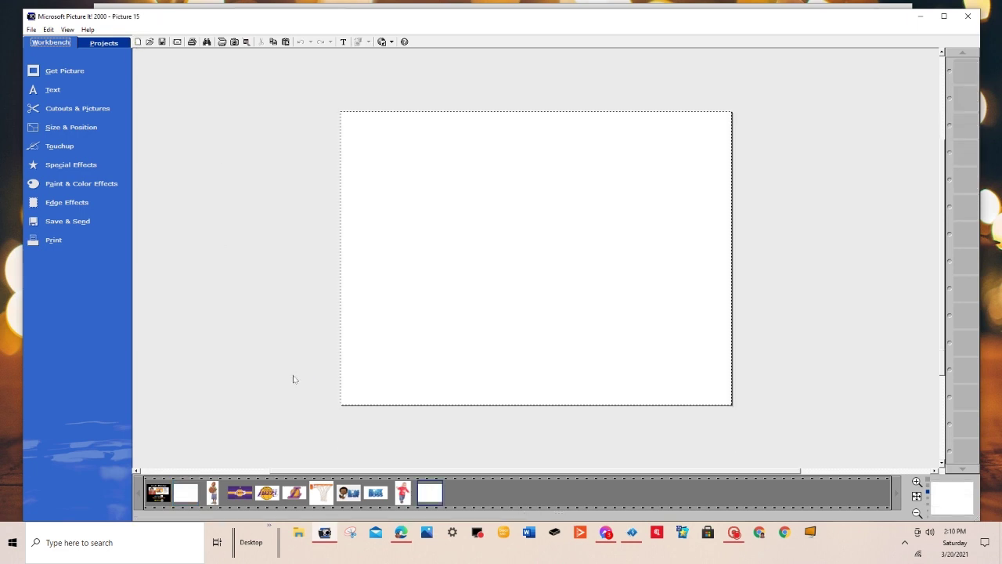
left_click(73, 110)
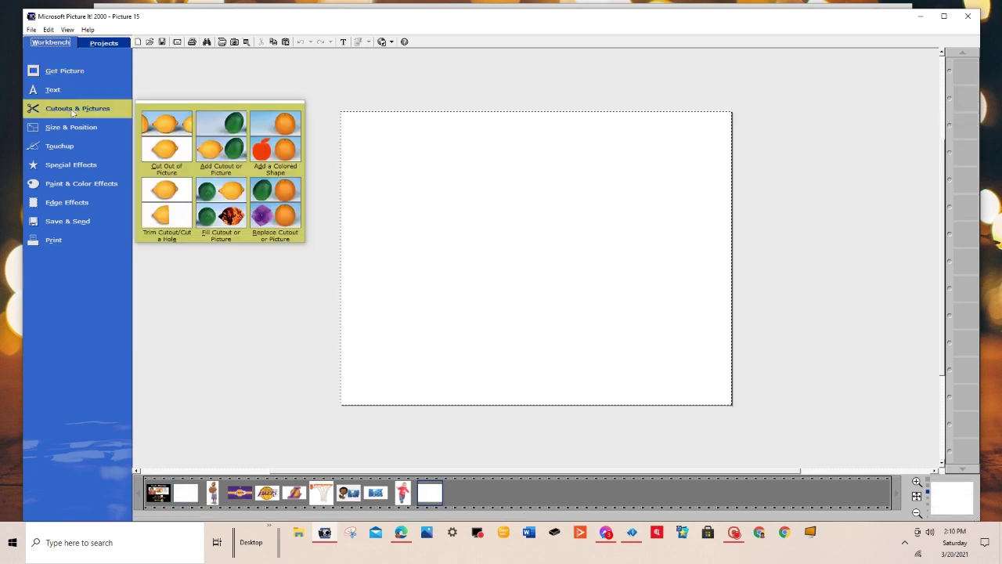
left_click(282, 140)
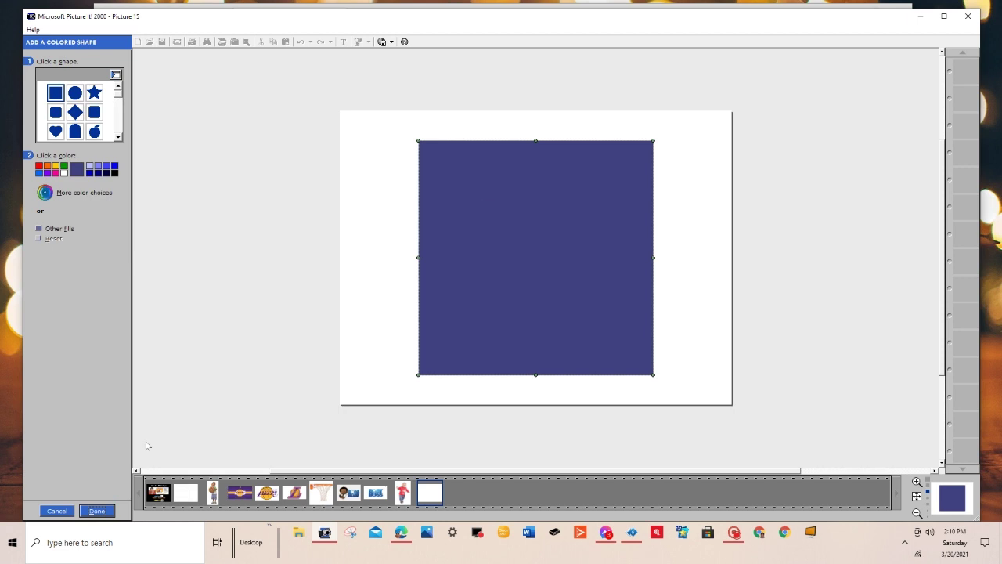
left_click(95, 511)
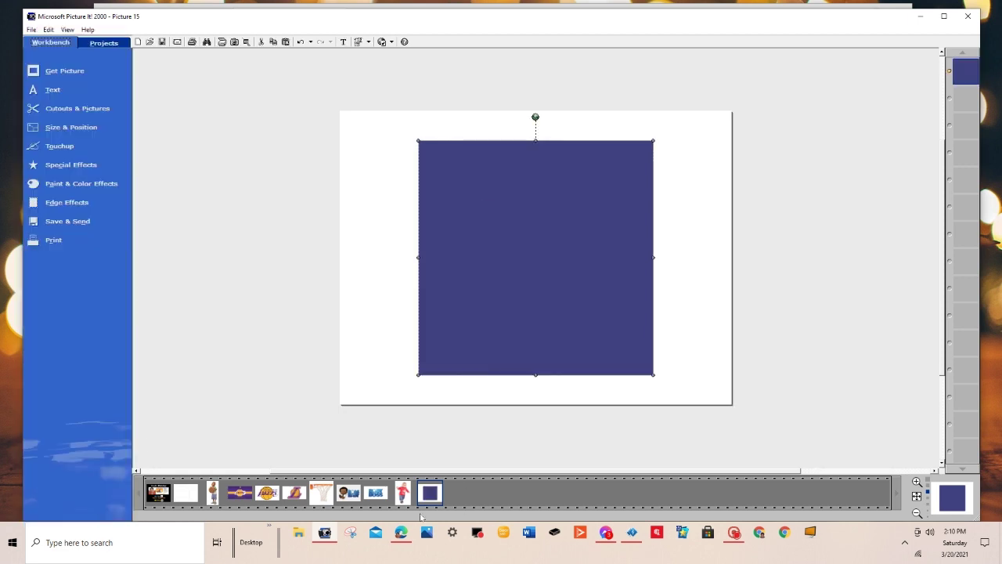
Step: Add the Baby Boss logo and arrange it at the navy square's upper-left corner
left_click_drag(378, 493, 383, 215)
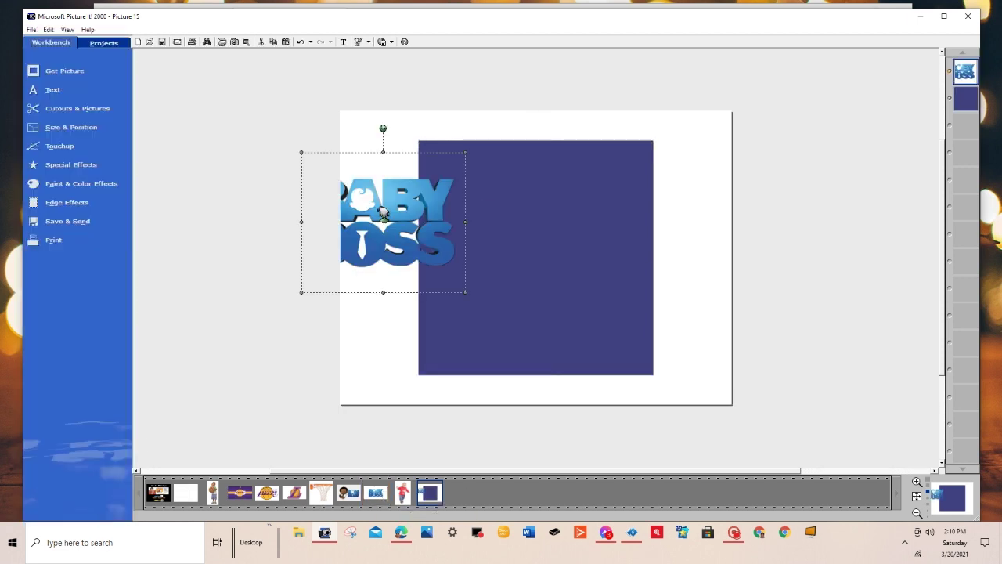
left_click(559, 242)
left_click_drag(556, 279, 656, 319)
left_click(378, 192)
left_click_drag(378, 192, 419, 157)
left_click(621, 287)
left_click_drag(621, 287, 598, 285)
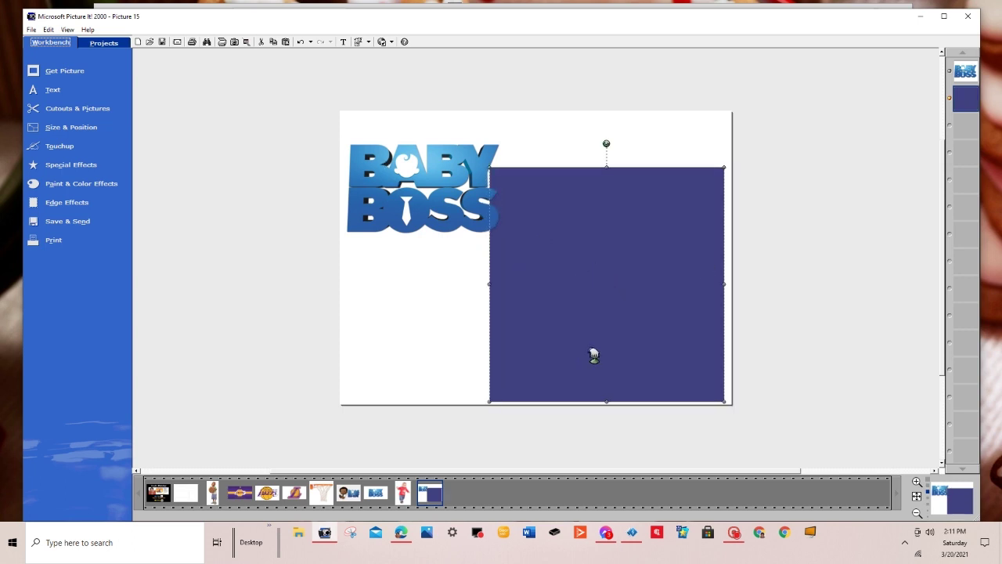
Step: Fill the square with the blue-red-blue banded gradient style
left_click(64, 185)
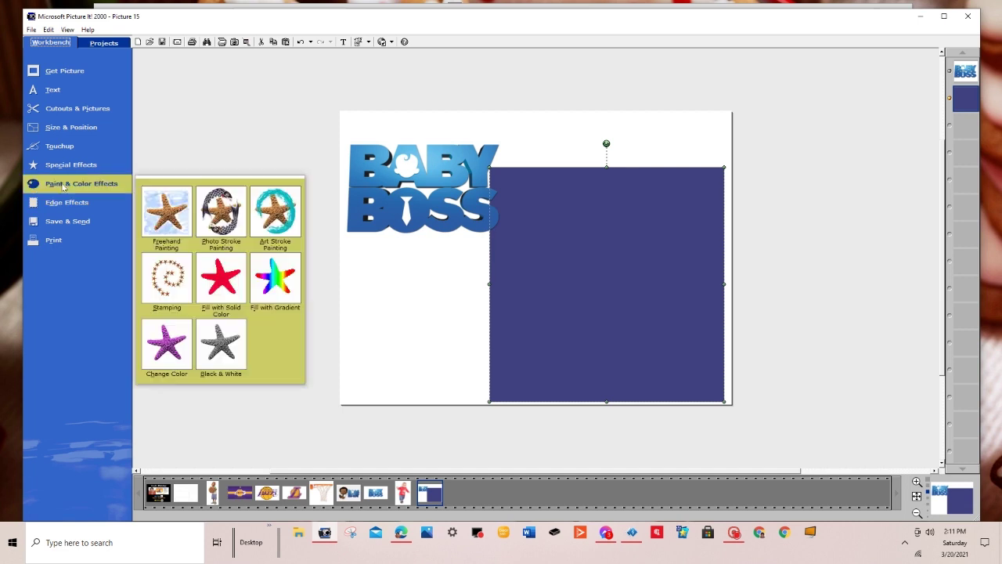
left_click(275, 283)
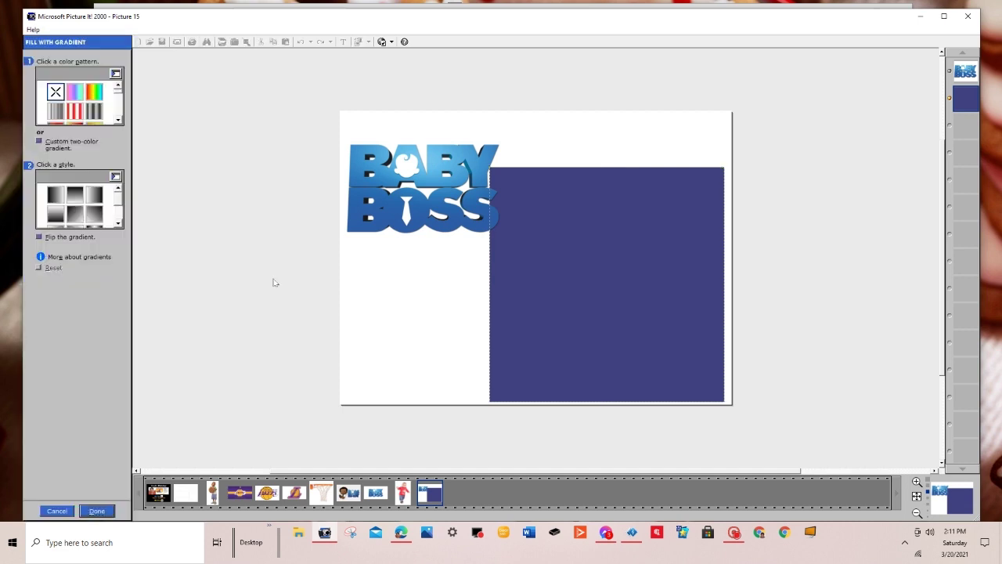
left_click(95, 196)
left_click(76, 197)
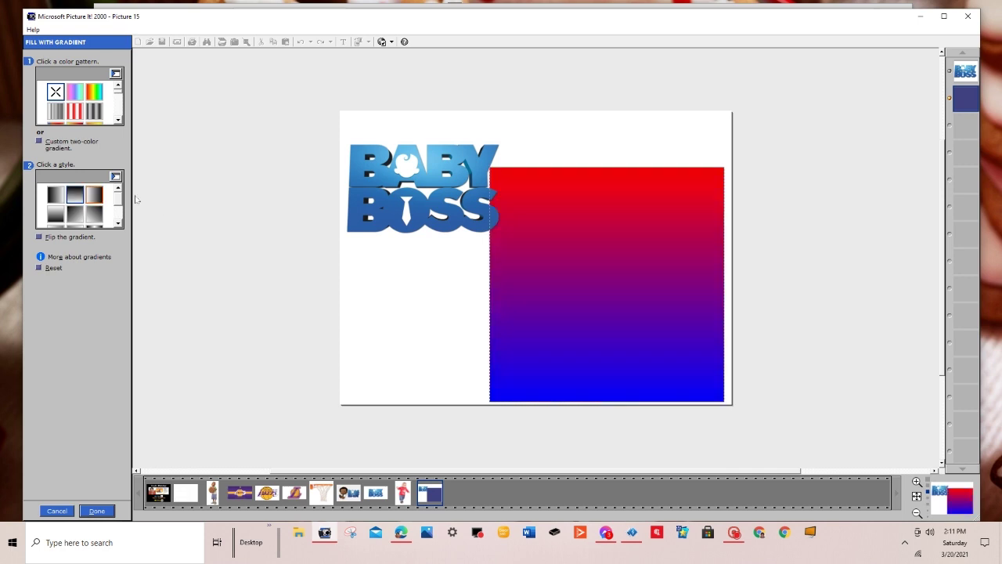
left_click(56, 215)
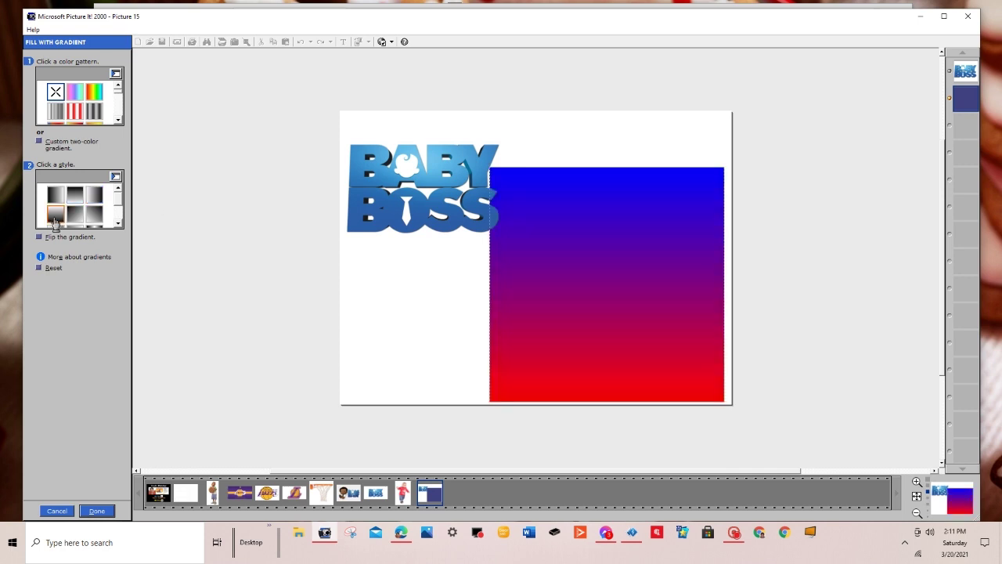
left_click(118, 223)
left_click(94, 216)
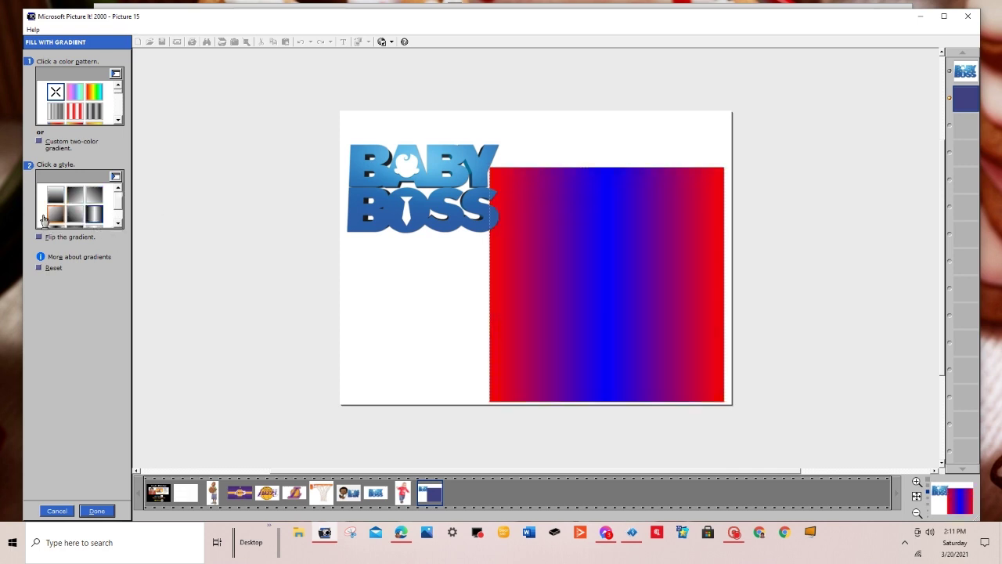
left_click(119, 223)
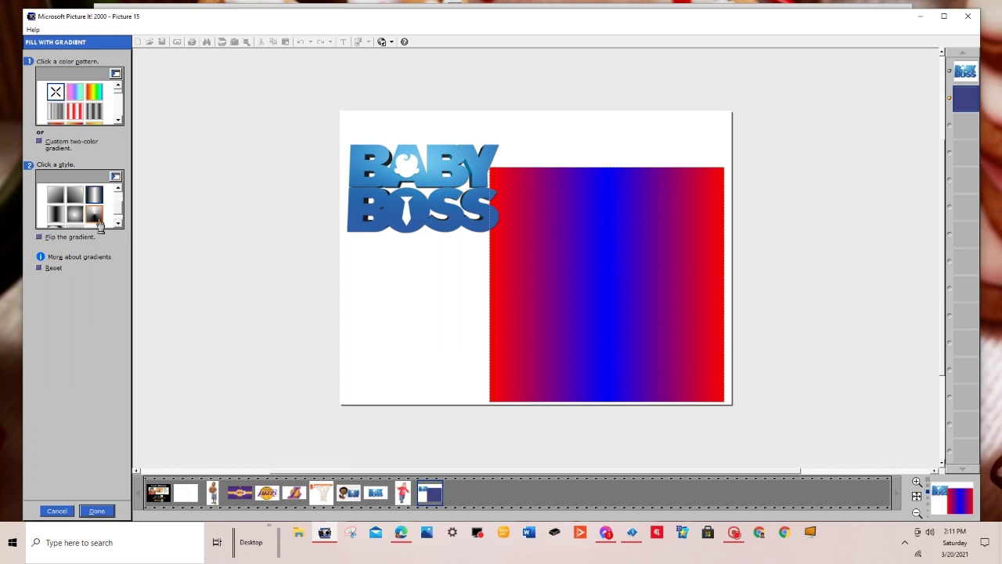
left_click(54, 199)
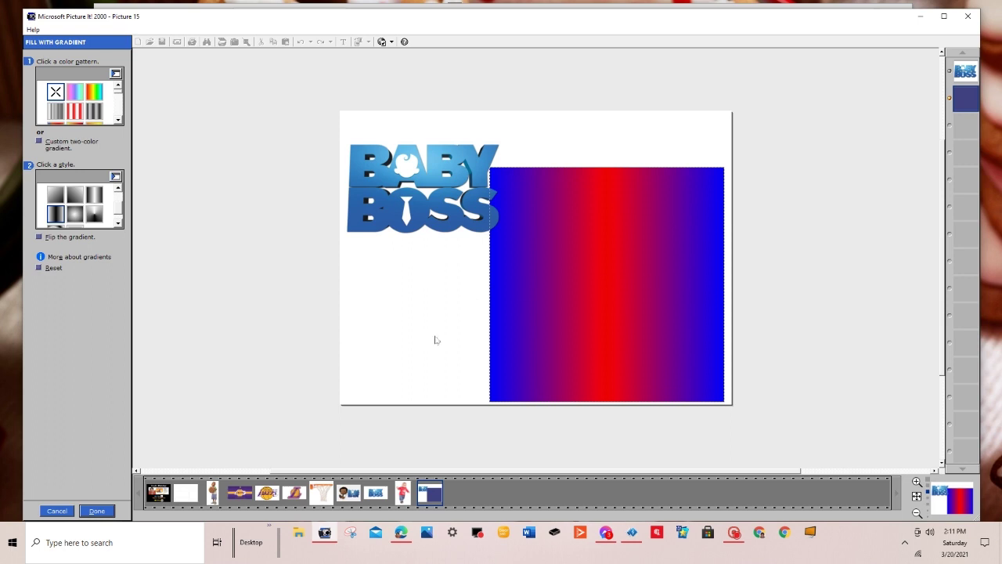
Step: Set custom gradient colours: light-blue start and steel-blue end sampled from the Baby Boss logo
left_click(39, 143)
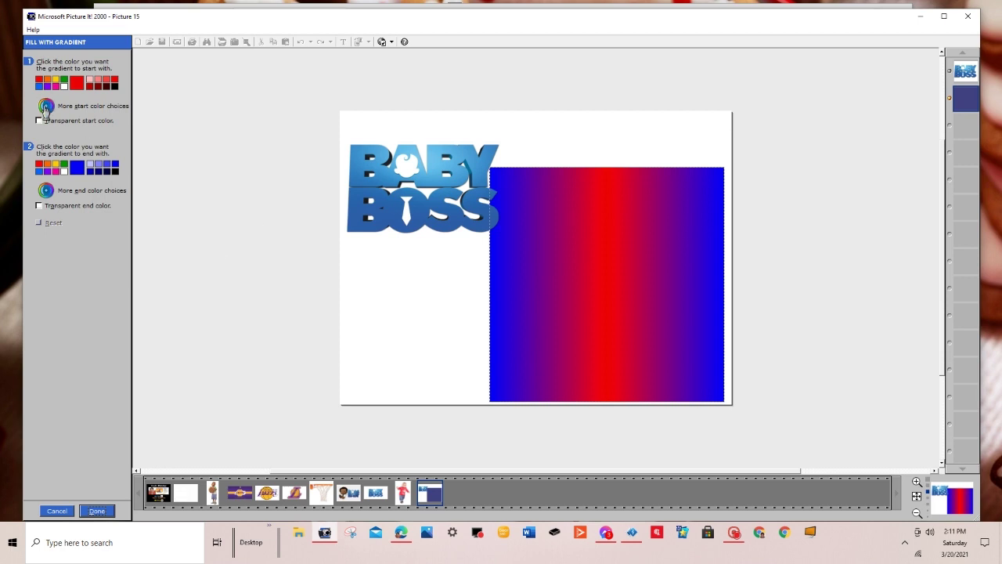
left_click(46, 107)
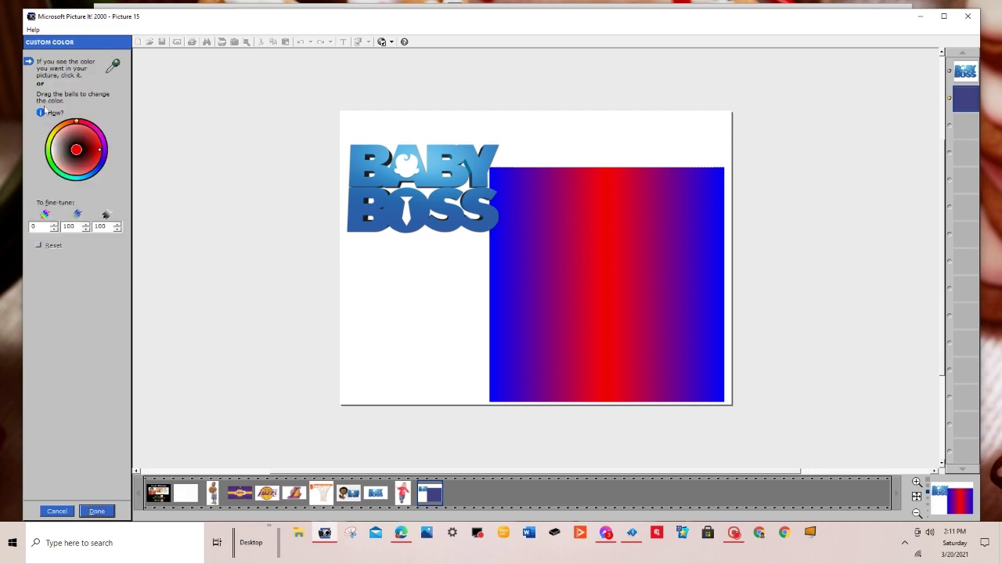
left_click(422, 148)
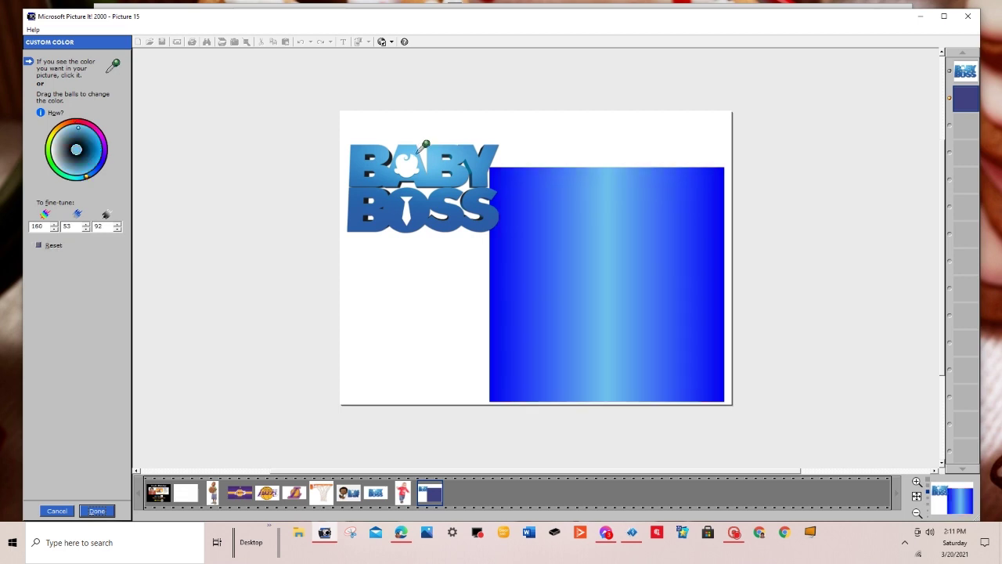
left_click(422, 143)
left_click(420, 142)
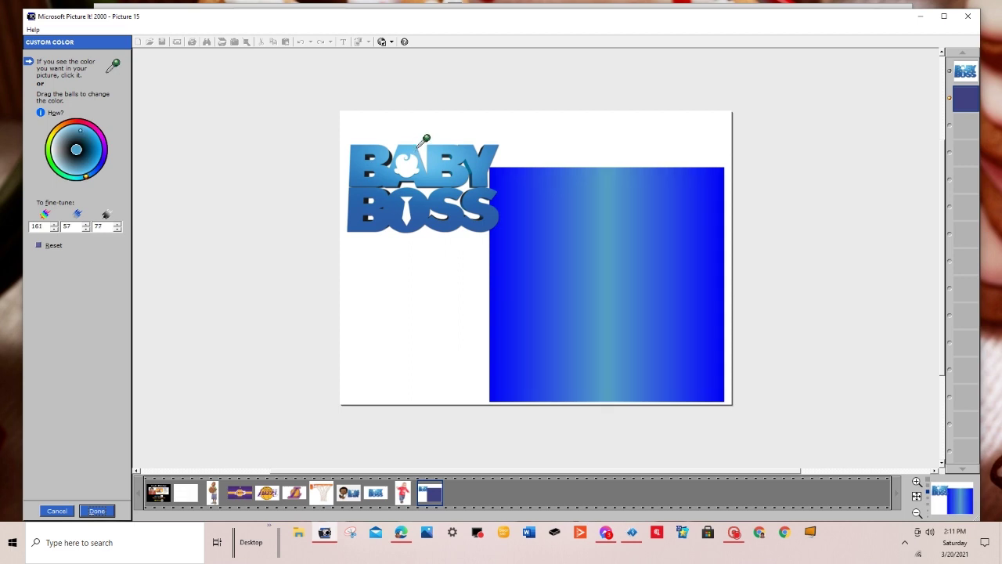
left_click(420, 143)
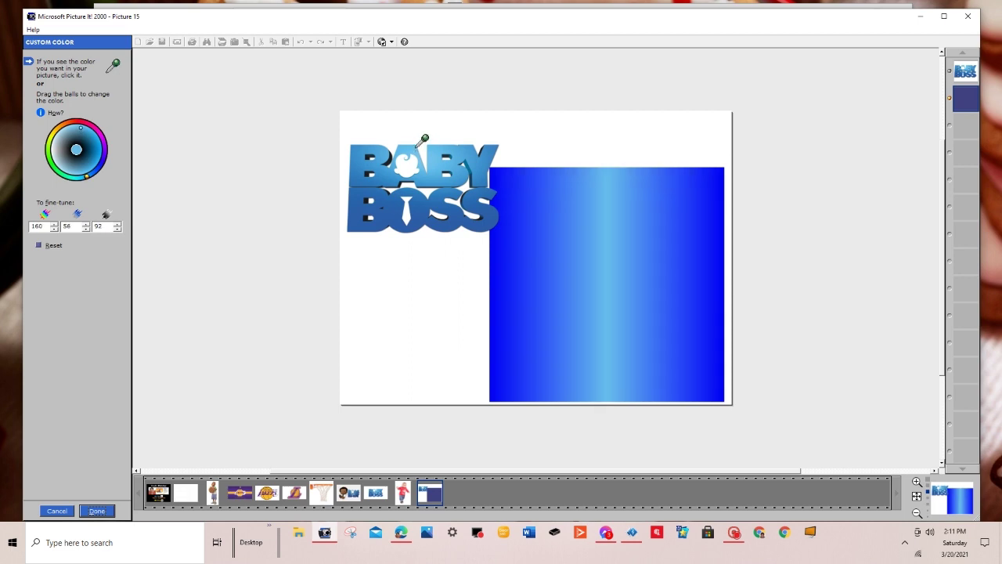
left_click(410, 146)
left_click(97, 513)
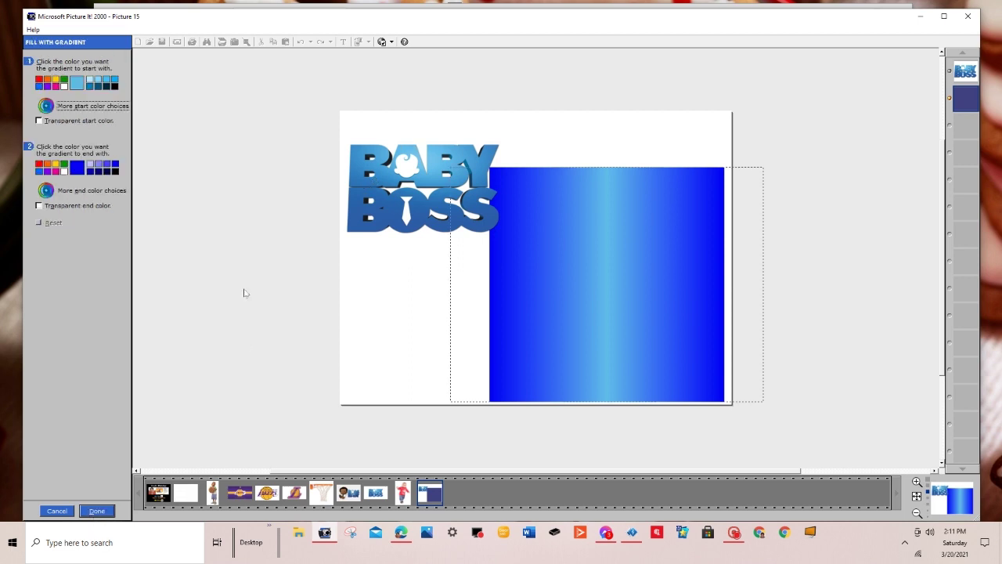
left_click(46, 192)
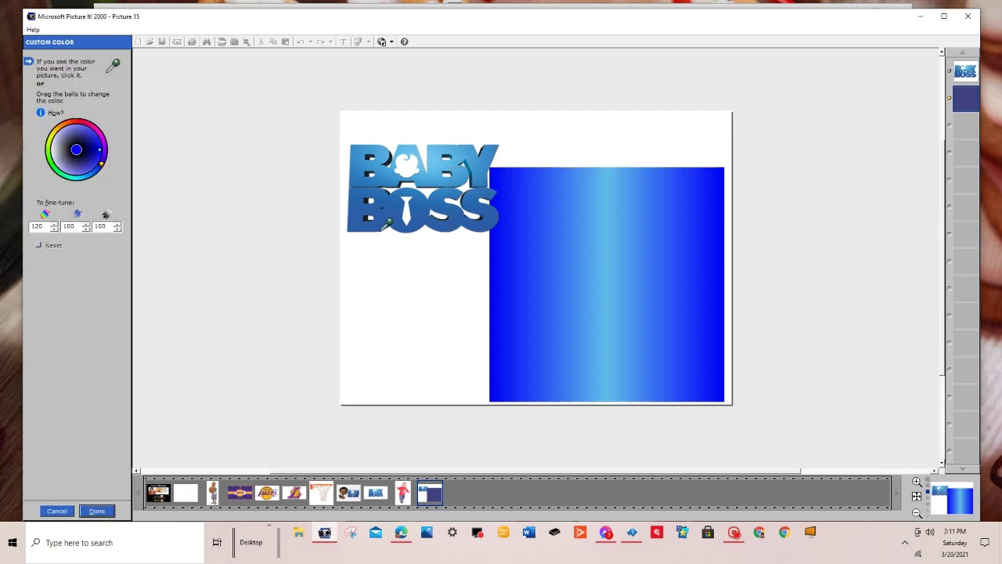
left_click(351, 228)
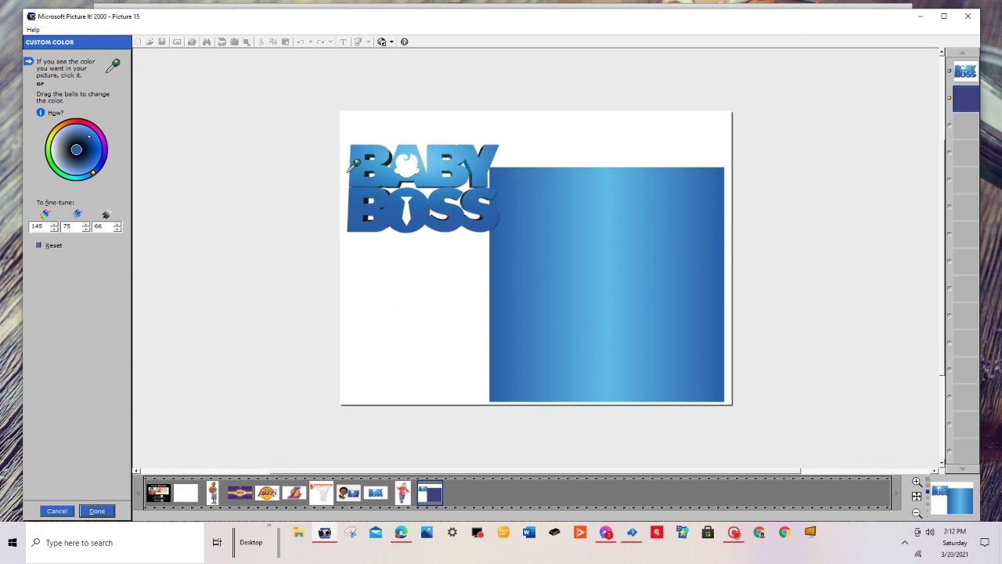
left_click(97, 509)
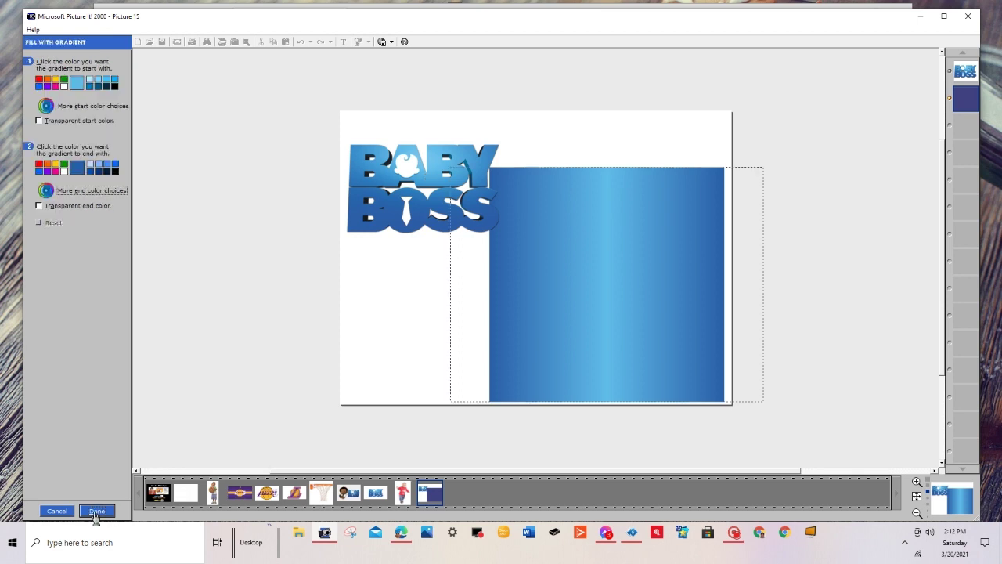
left_click(97, 511)
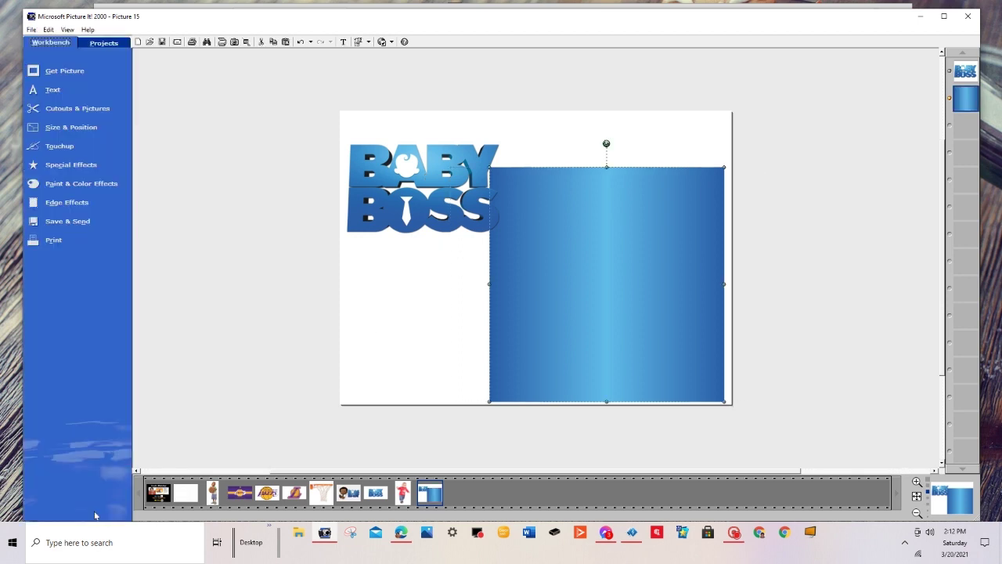
Step: Delete the Baby Boss logo and stretch the gradient rectangle wide and tall across the canvas top
left_click(368, 225)
right_click(374, 221)
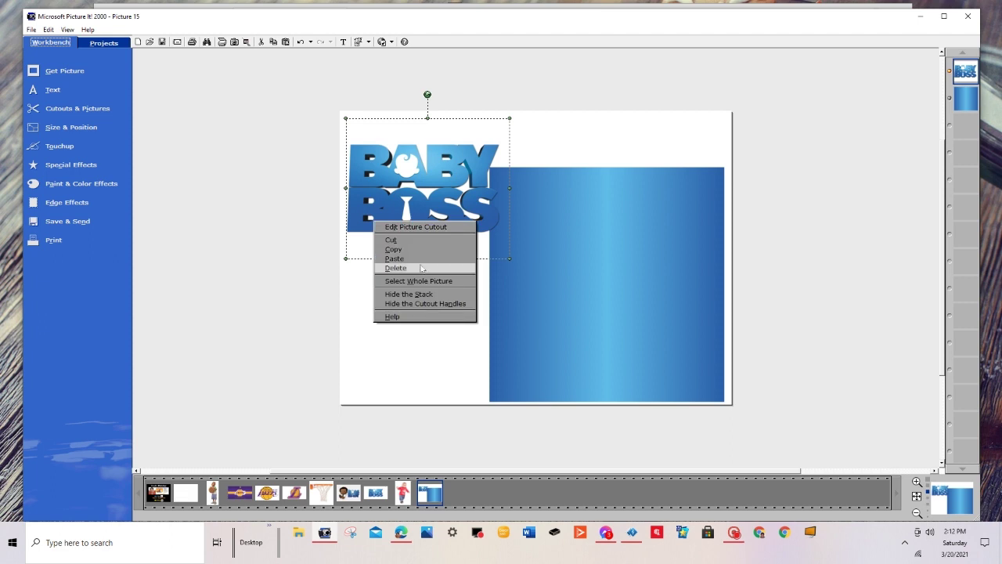
left_click(421, 267)
left_click_drag(588, 253, 437, 196)
left_click_drag(575, 228, 735, 224)
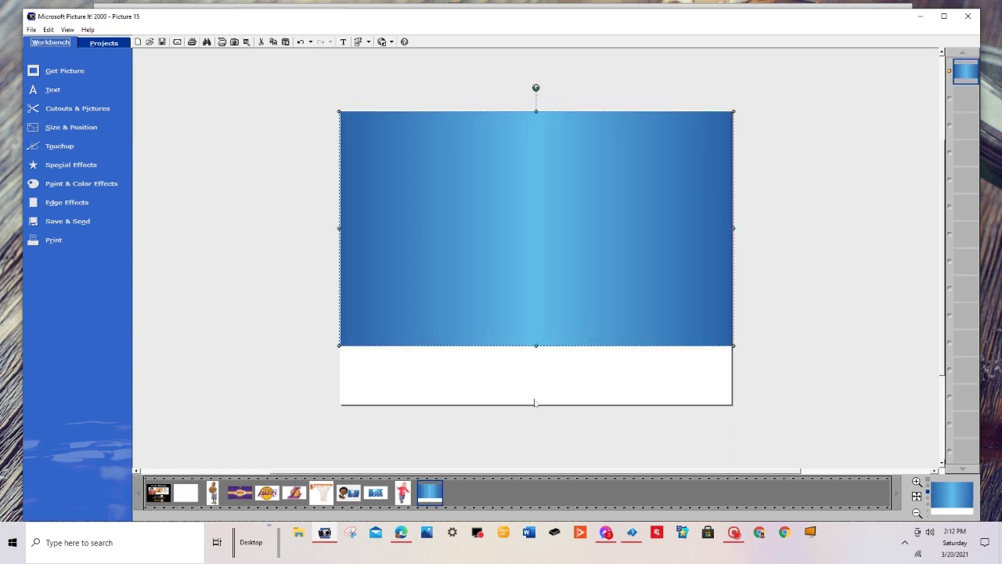
left_click_drag(536, 346, 530, 403)
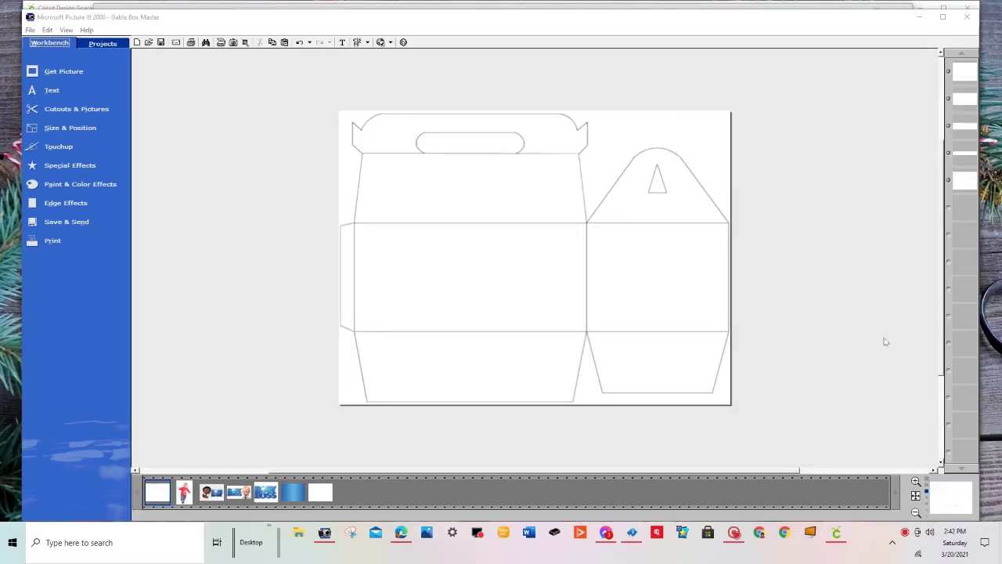
Step: Switch to blank Picture 2 and paste the stripes, stretched to full canvas height on the left
left_click(321, 494)
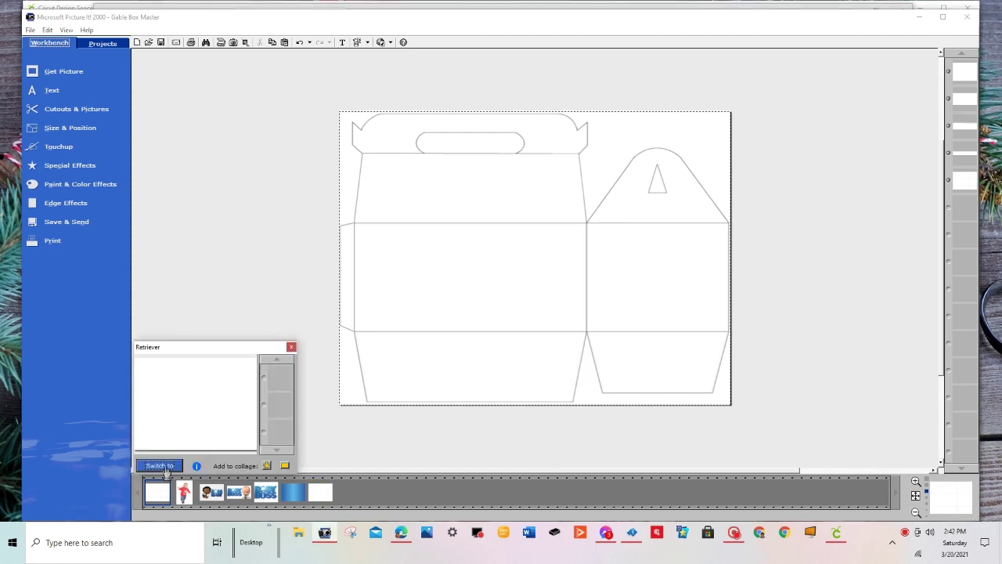
left_click(159, 466)
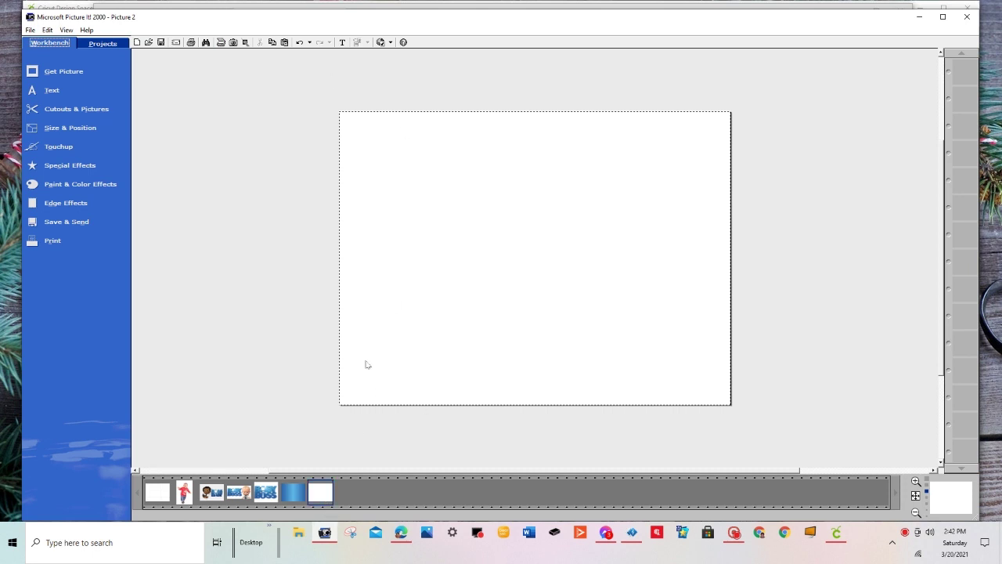
left_click(284, 43)
left_click_drag(509, 286, 410, 233)
left_click_drag(435, 275, 427, 405)
mouse_move(436, 134)
left_mouse_down()
mouse_move(438, 104)
mouse_move(438, 117)
left_mouse_up()
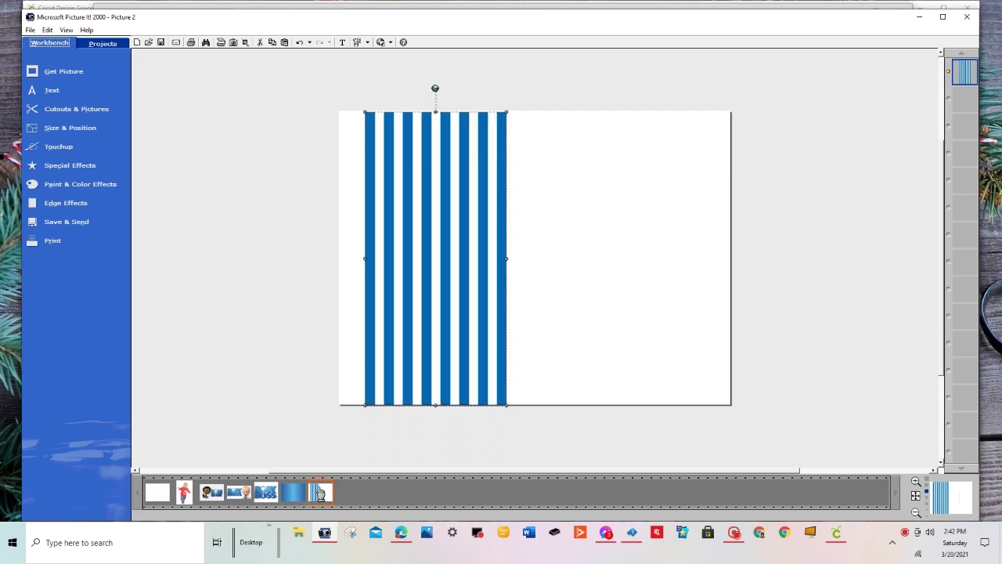
Step: Paste a second stripe copy at the right, stretched to full height and butted against the first
left_click(285, 42)
left_click_drag(537, 250, 589, 173)
left_click_drag(588, 250, 588, 410)
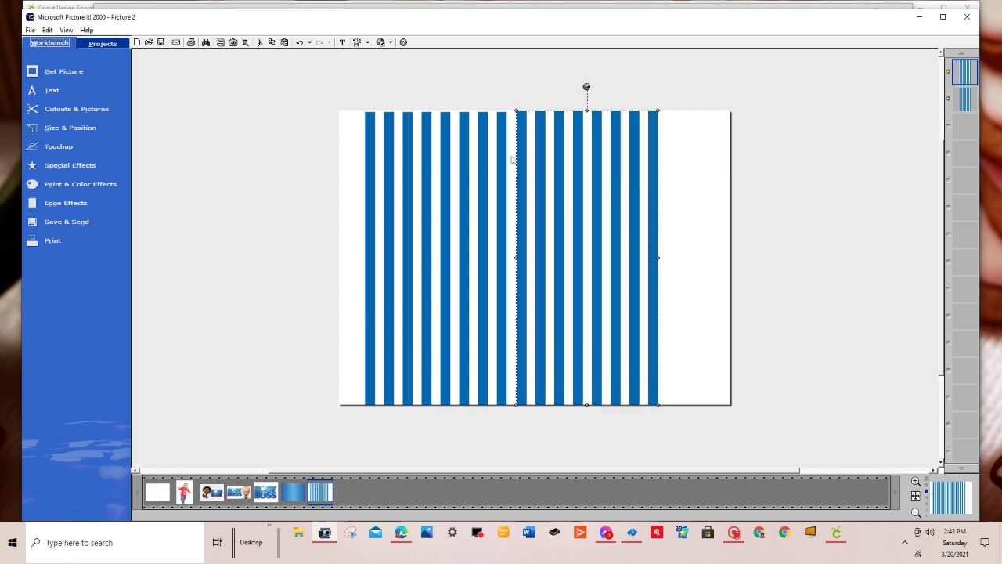
left_click(350, 321)
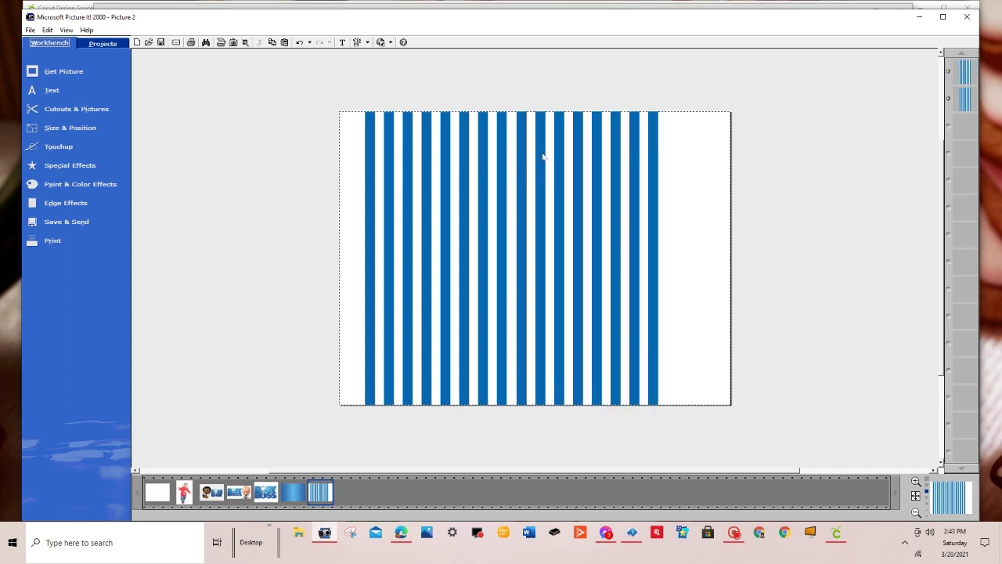
left_click(588, 152)
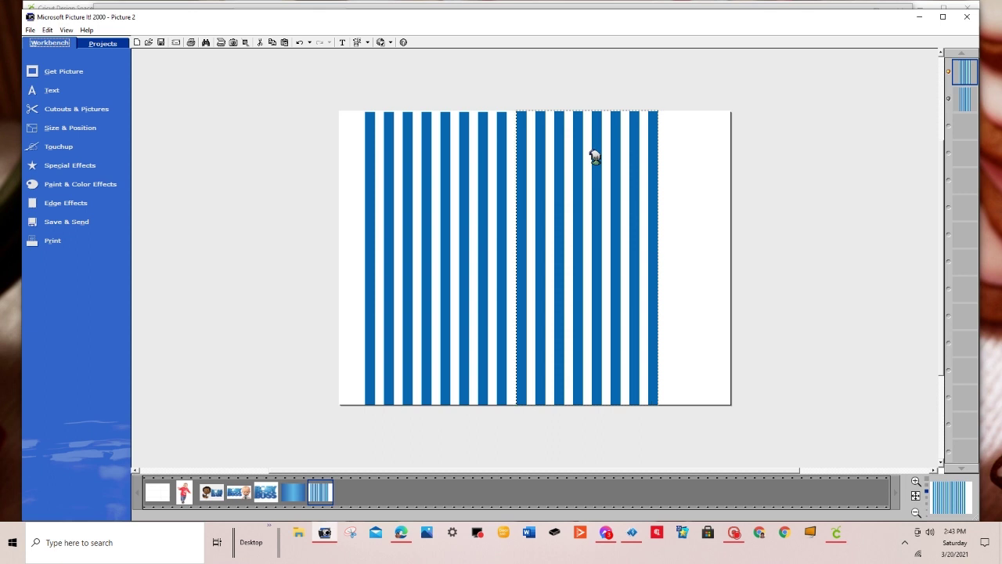
left_click_drag(595, 156, 594, 157)
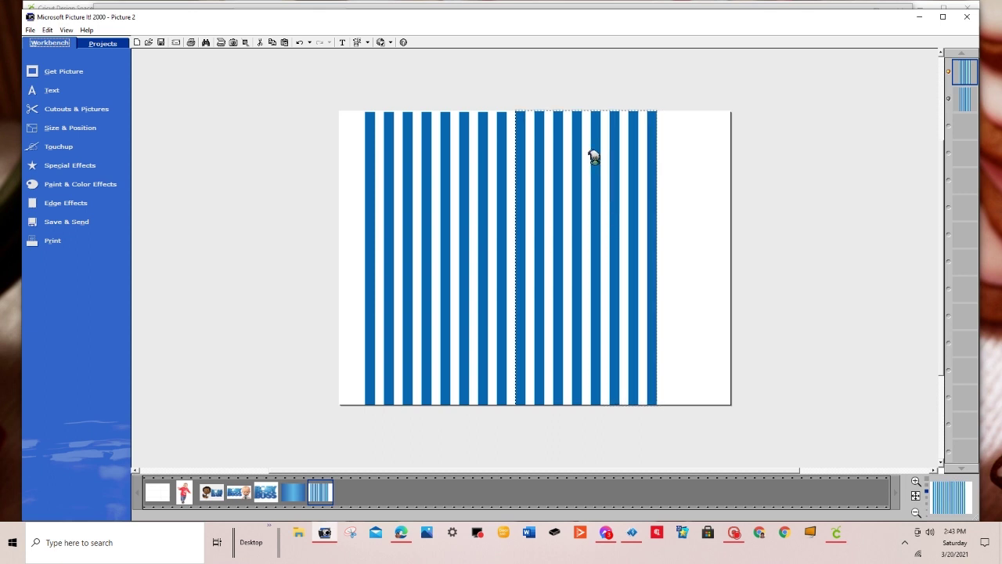
left_click(379, 329)
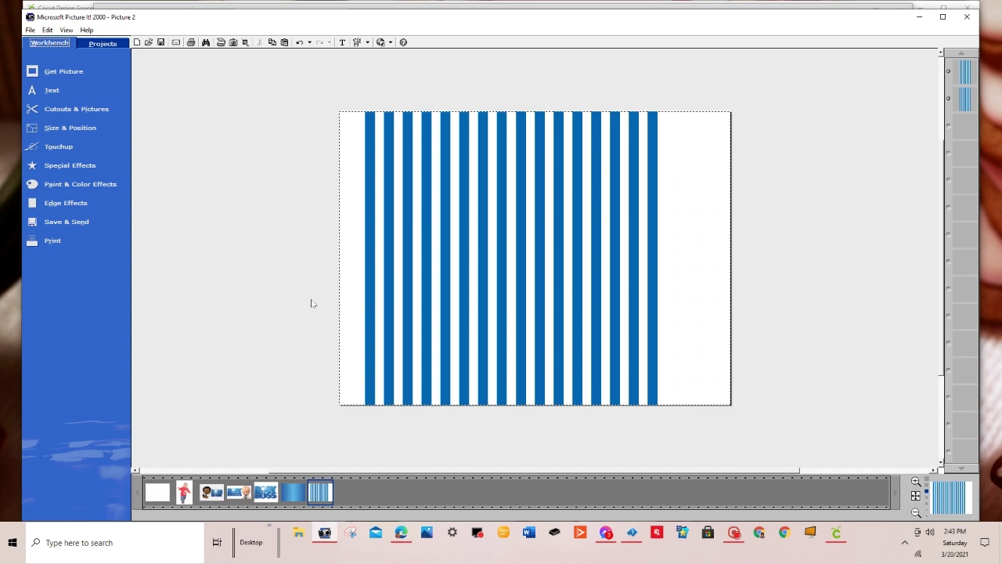
left_click(98, 114)
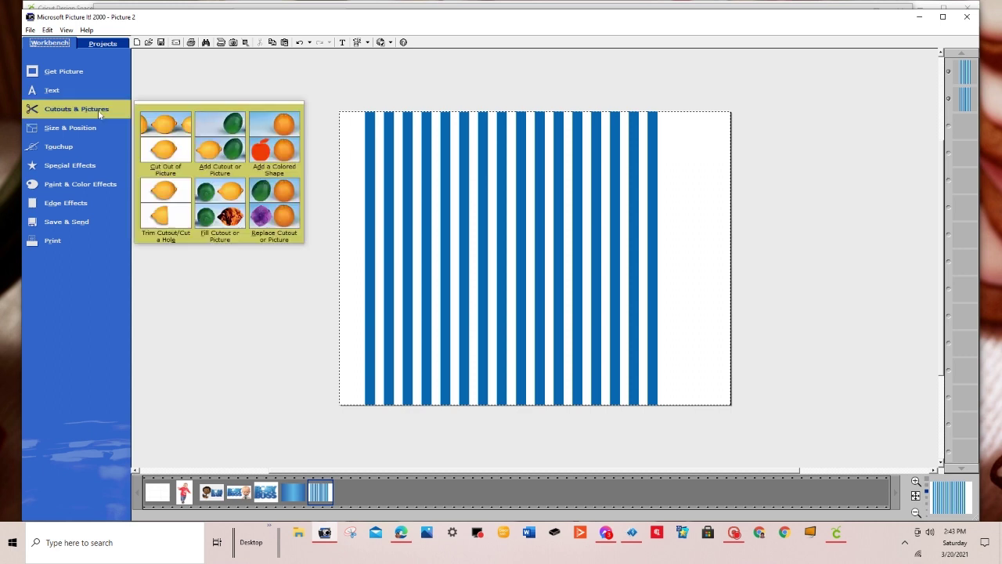
Step: Cut out by colour, selecting every alternate blue stripe from left to right
left_click(162, 138)
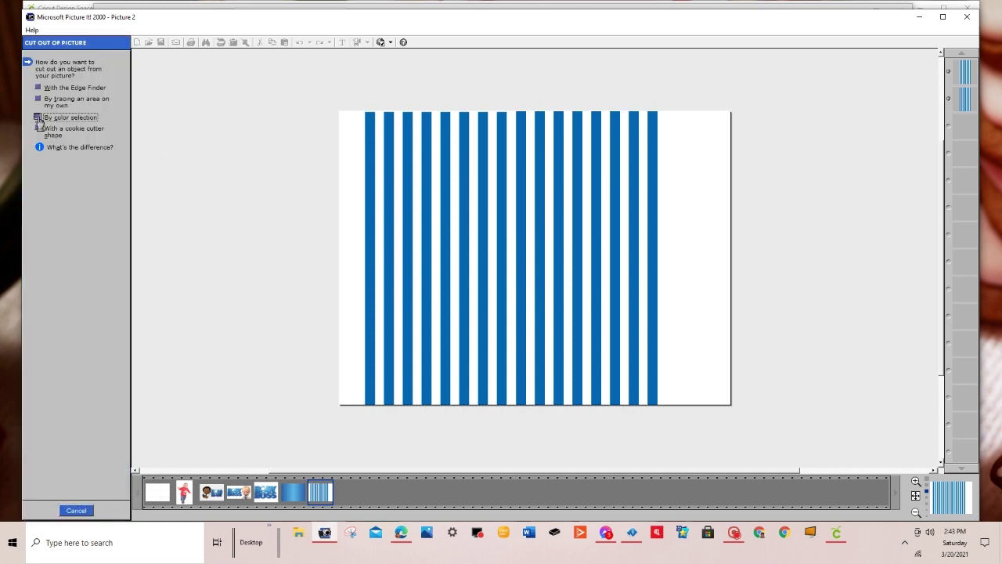
left_click(69, 118)
left_click(389, 129)
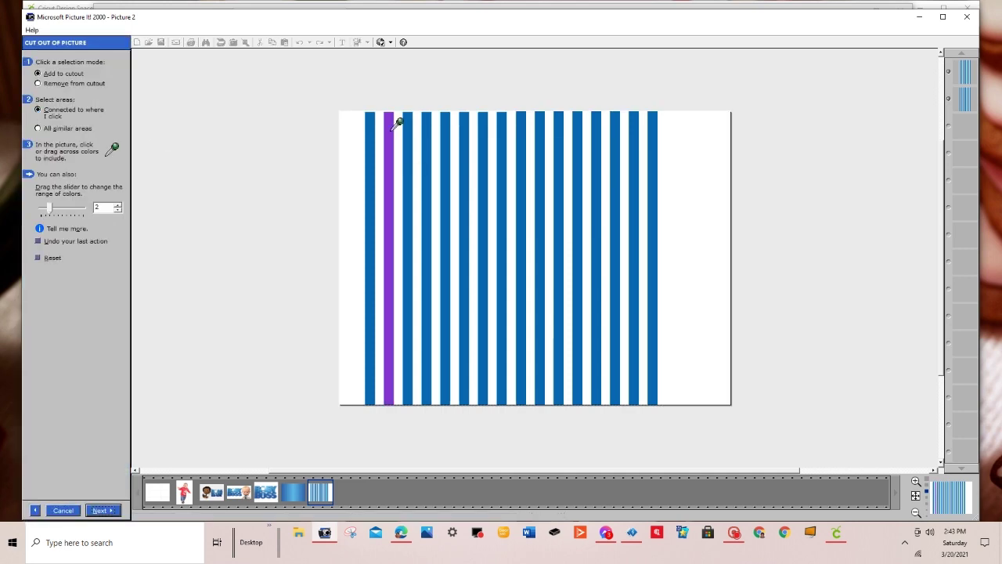
left_click(428, 128)
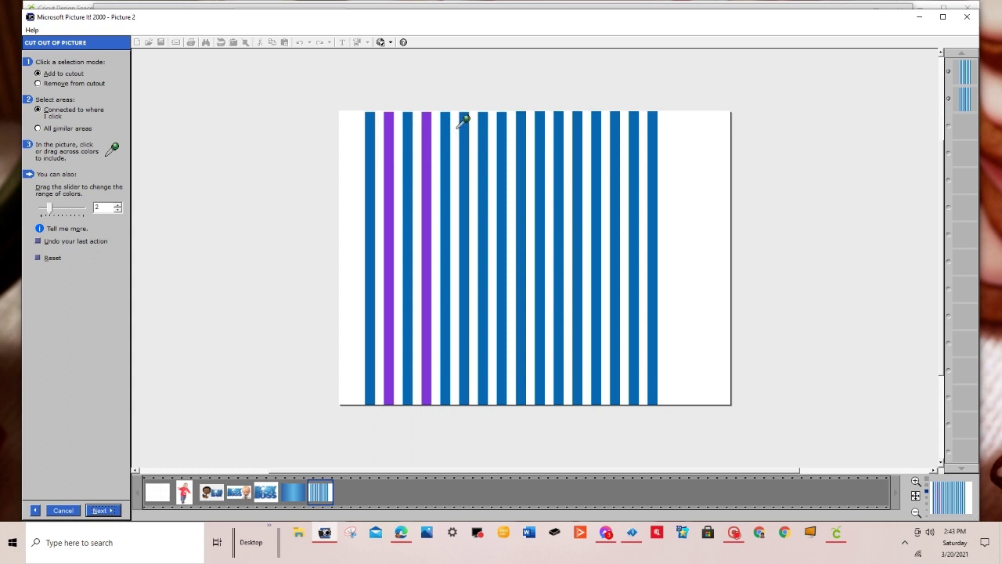
left_click(465, 127)
left_click(502, 128)
left_click(542, 122)
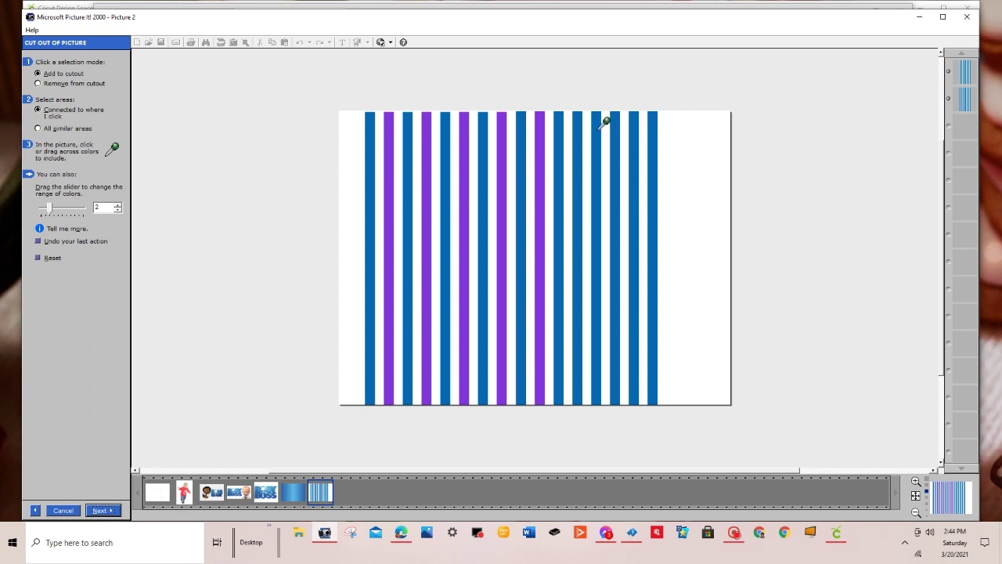
left_click(578, 141)
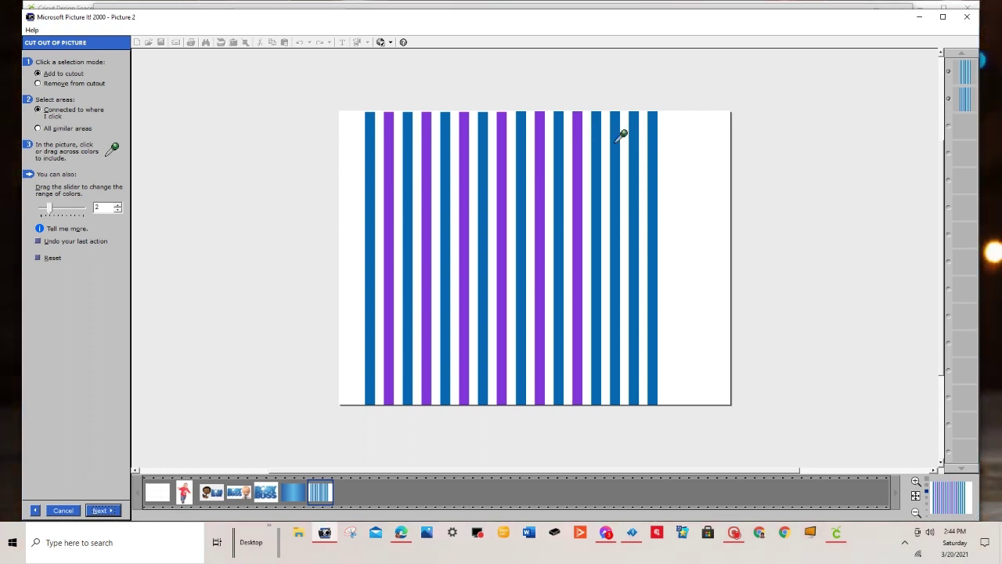
left_click(616, 141)
left_click(655, 143)
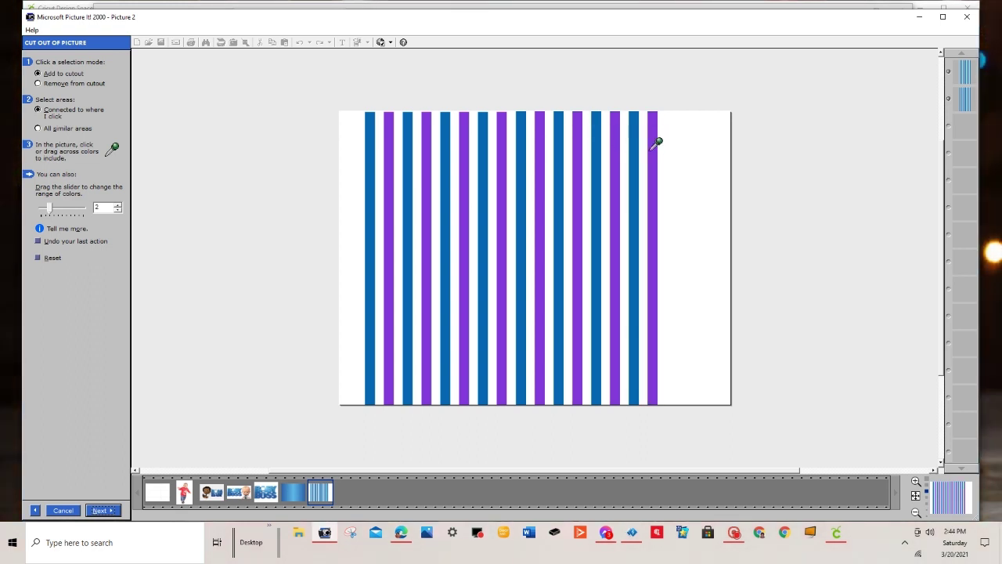
left_click(101, 510)
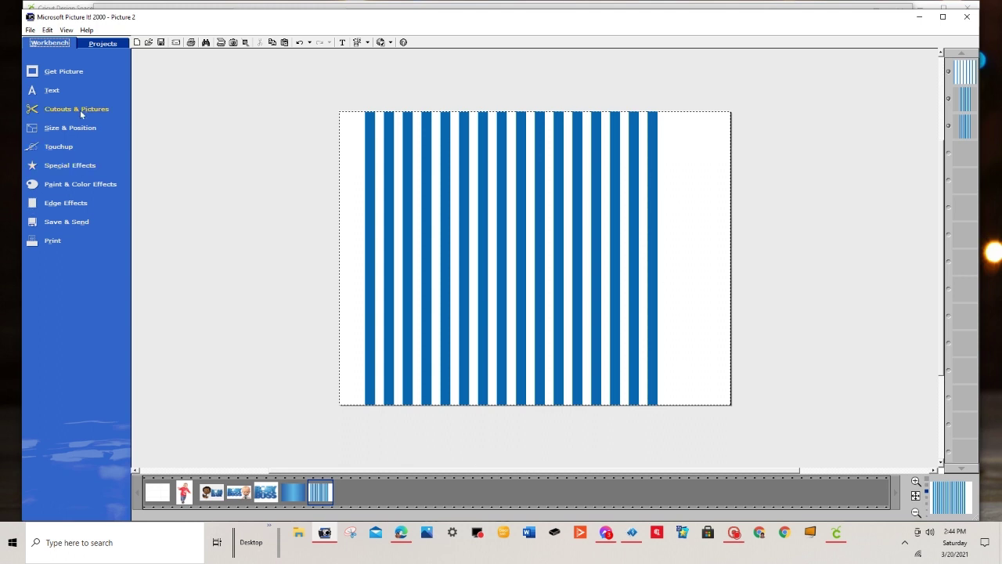
Step: Cut out by colour using all similar areas on the white gaps, then invert to keep the blue stripes
mouse_move(82, 114)
left_click(158, 139)
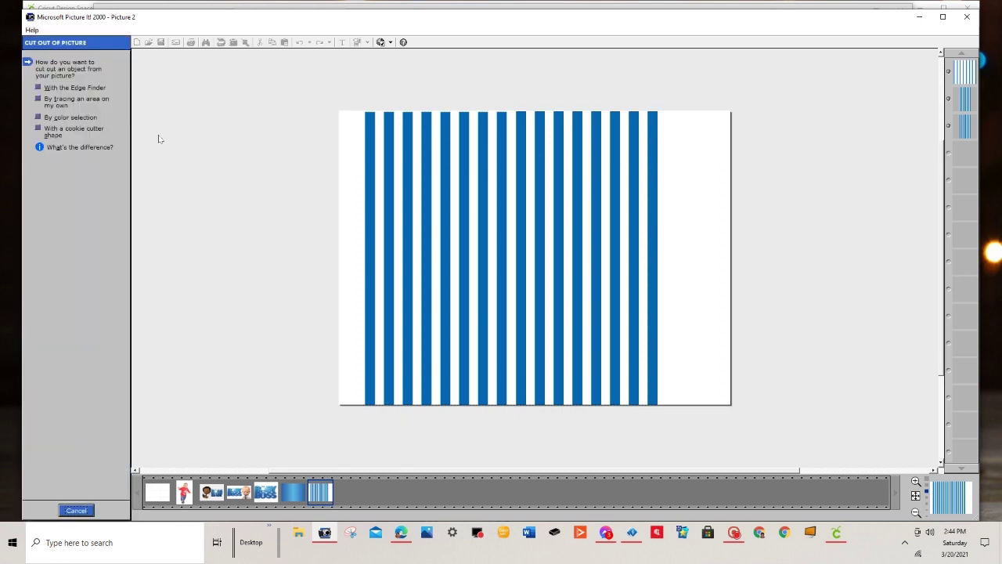
left_click(37, 118)
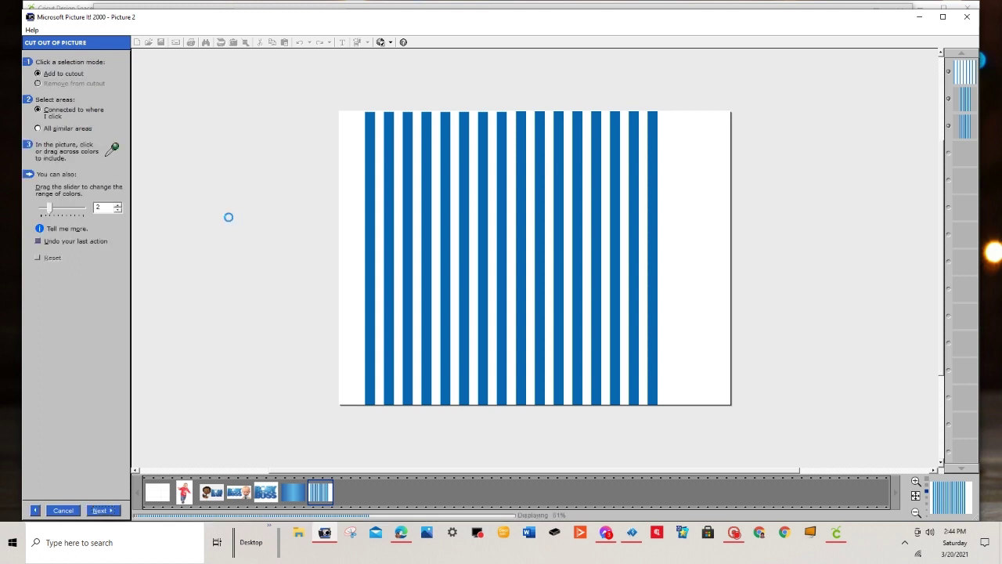
left_click(38, 129)
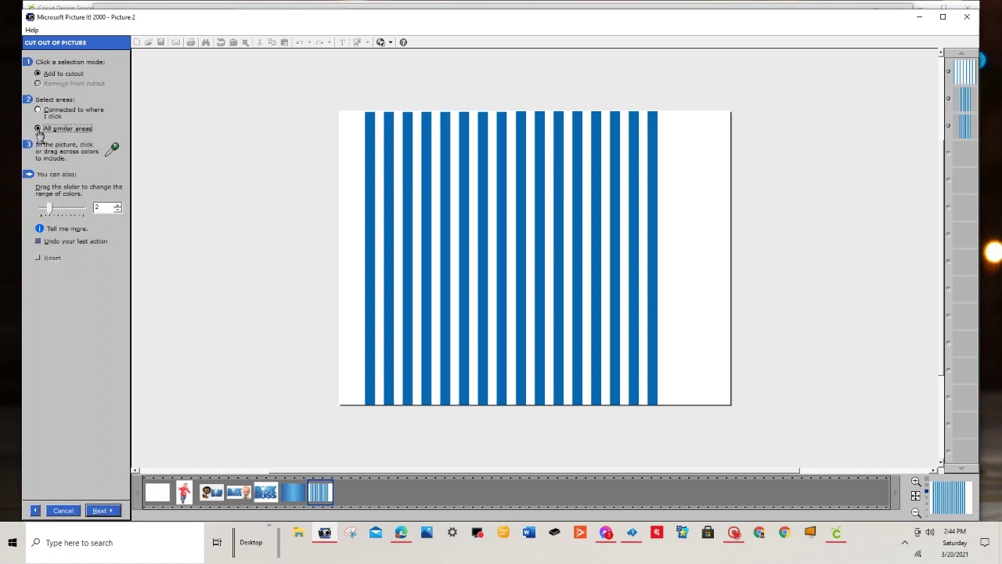
left_click(384, 122)
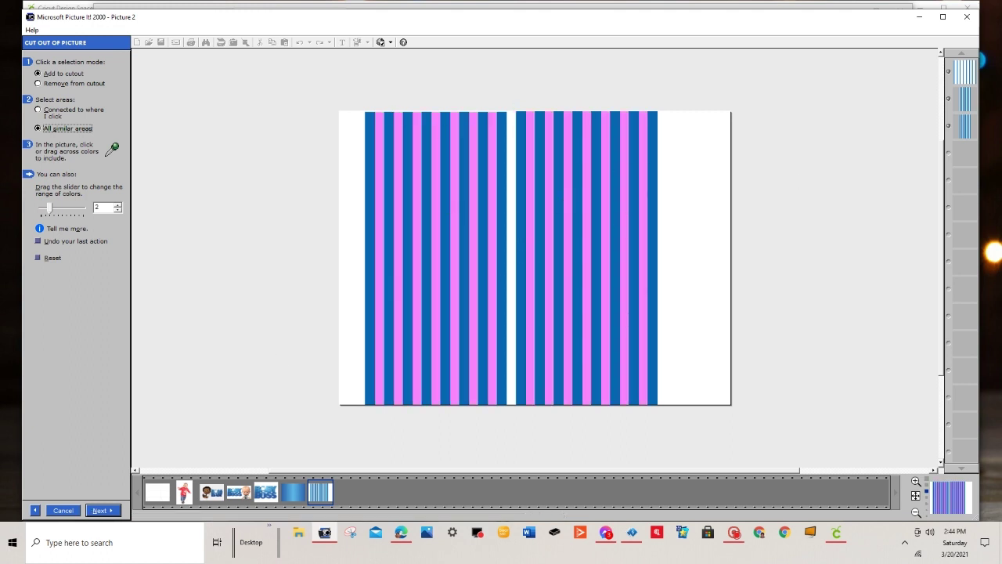
left_click(103, 513)
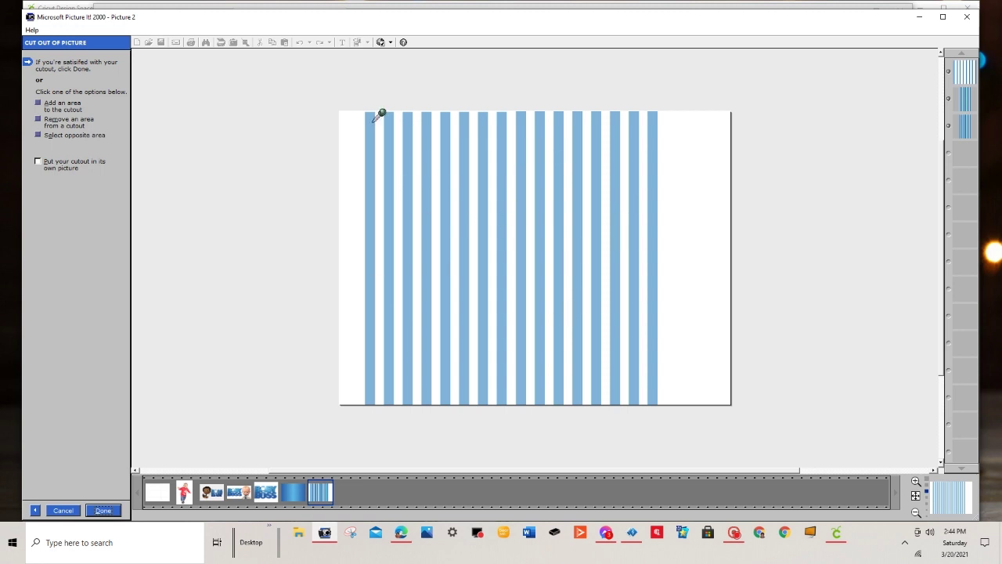
left_click(38, 136)
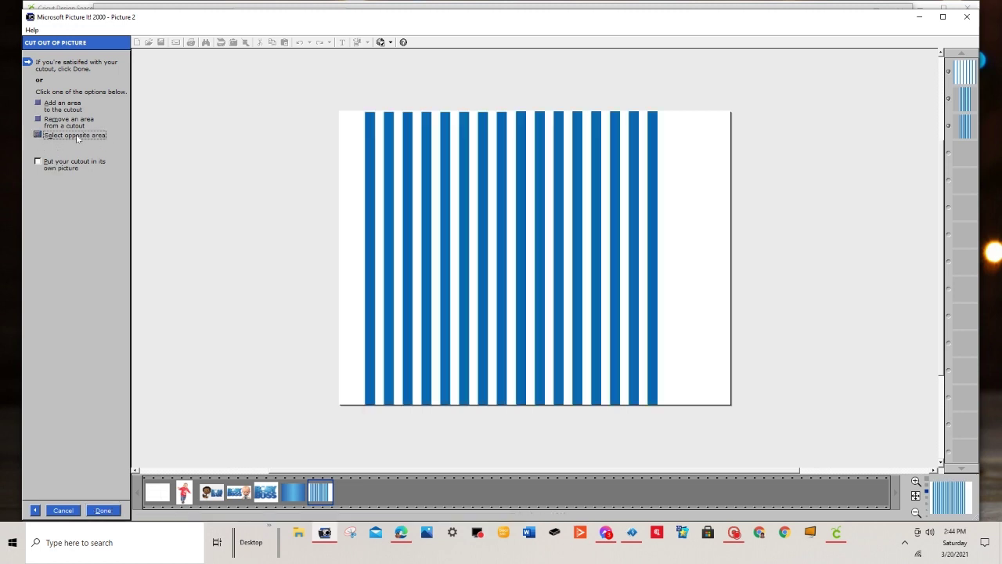
left_click(105, 514)
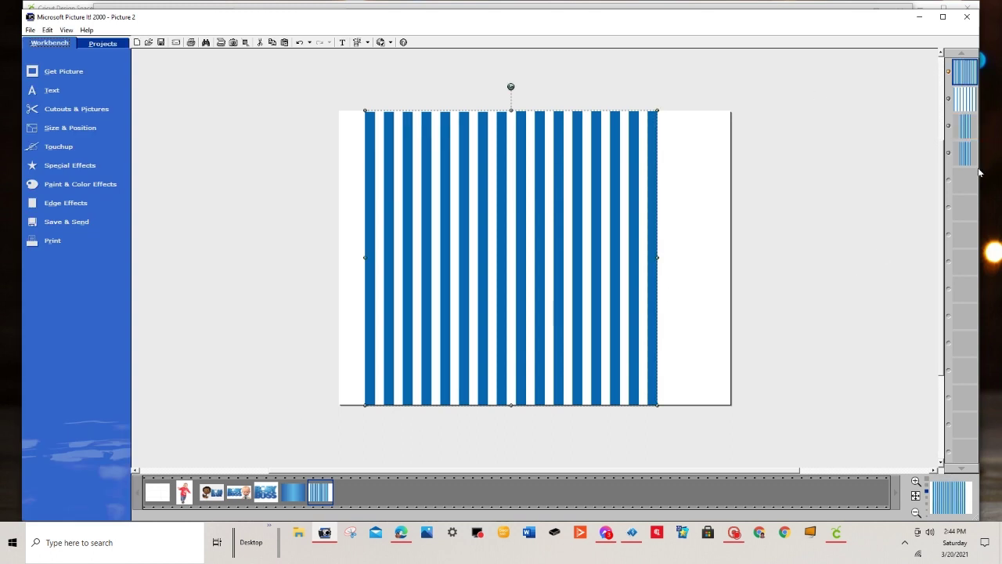
Step: Delete the third and fourth stripe layers, then select the second stripe layer
right_click(970, 158)
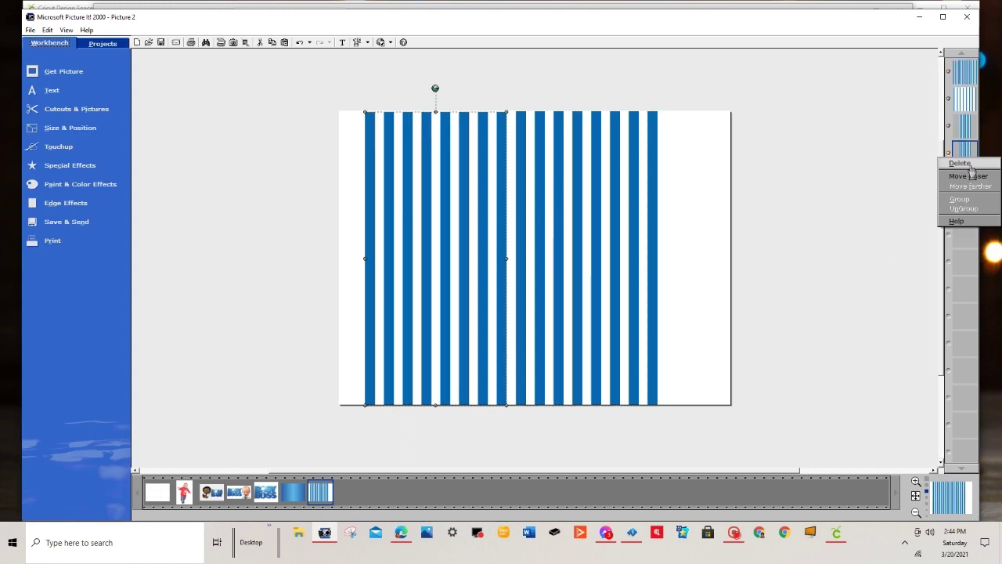
left_click(971, 164)
right_click(969, 134)
left_click(971, 141)
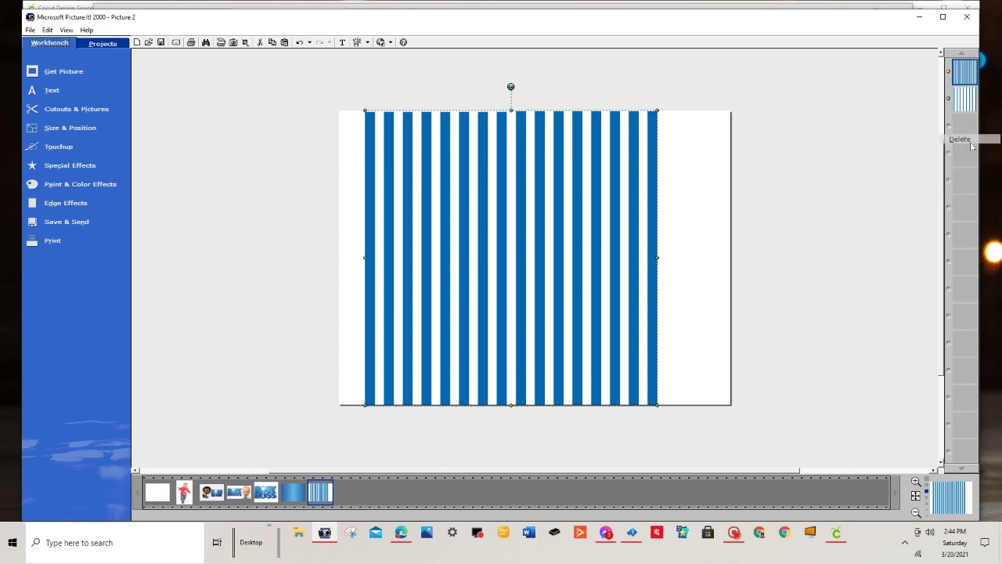
left_click(971, 102)
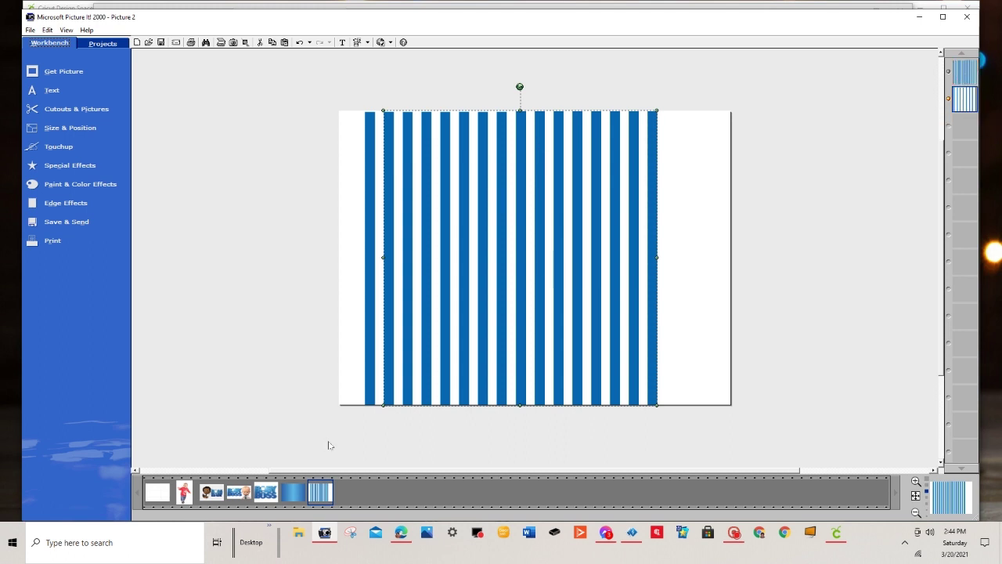
Step: Place the Baby Boss logo at the upper left of the striped picture
left_click_drag(266, 501, 444, 210)
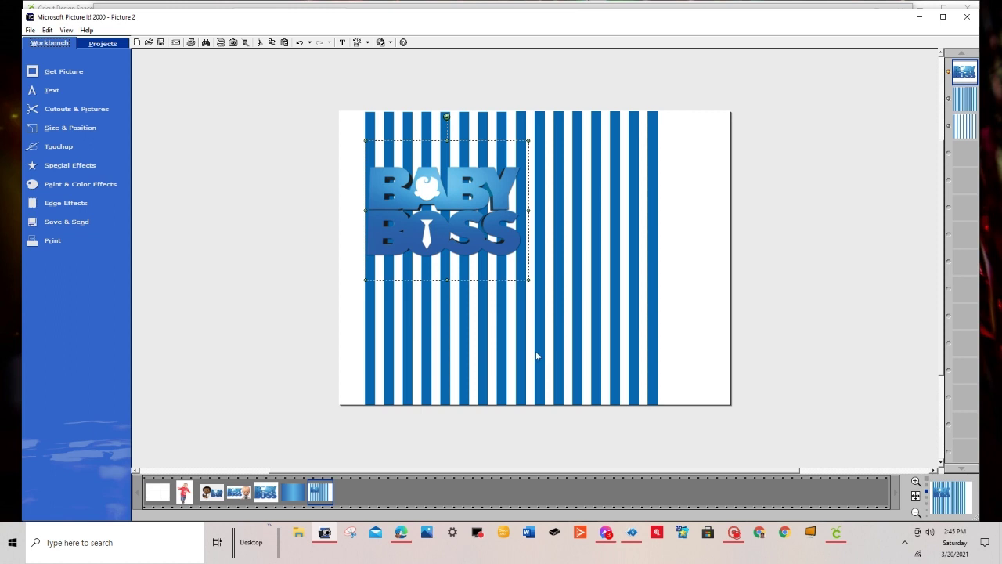
left_click(965, 127)
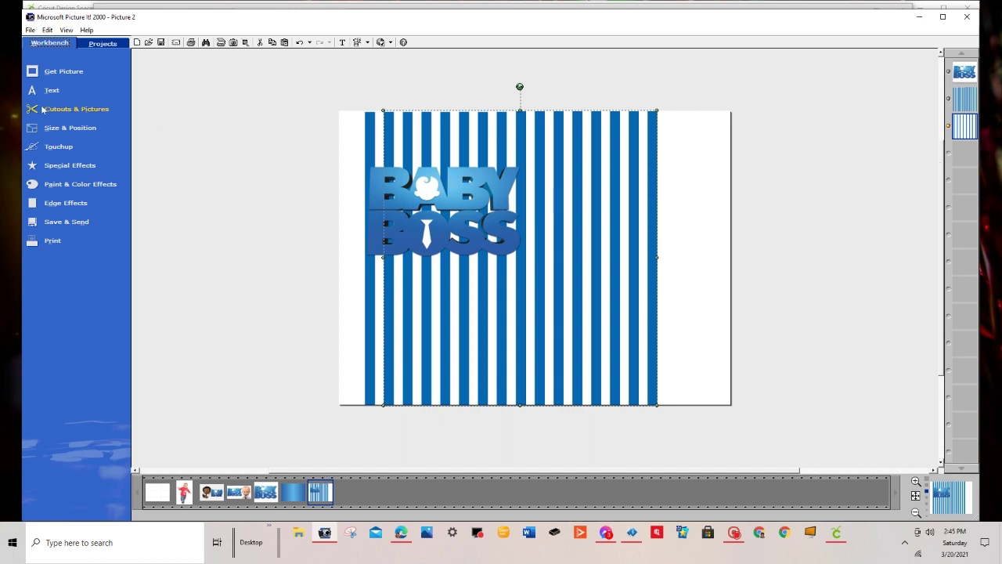
left_click(72, 187)
Step: Refill the stripe layer with solid blue and reorder it so light stripes alternate with dark
left_click(216, 286)
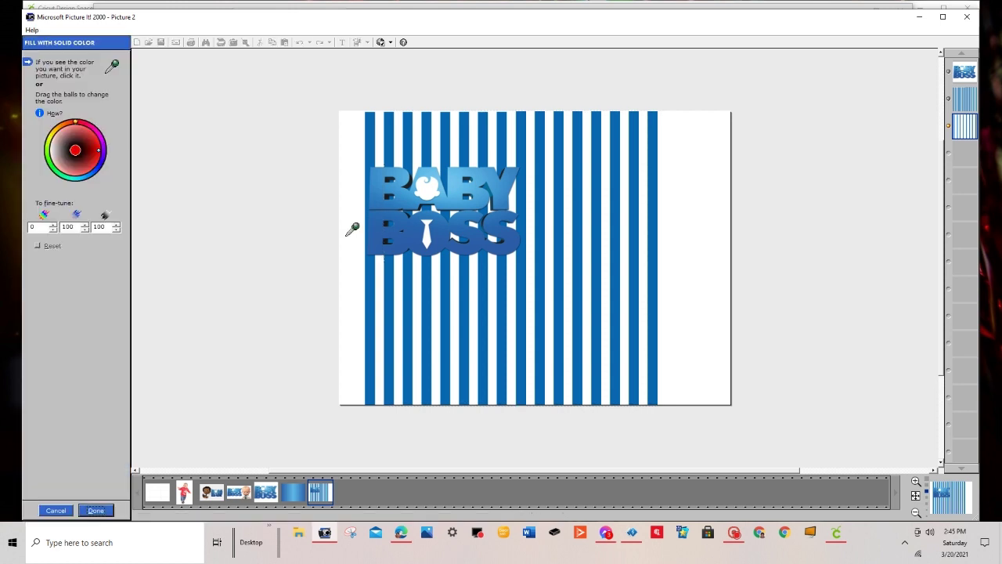
left_click(431, 164)
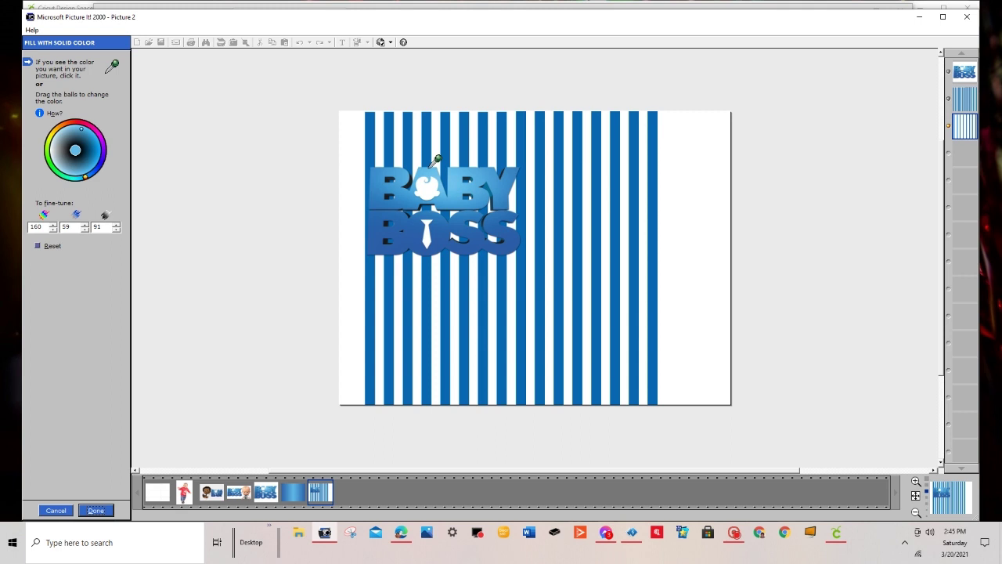
left_click(96, 509)
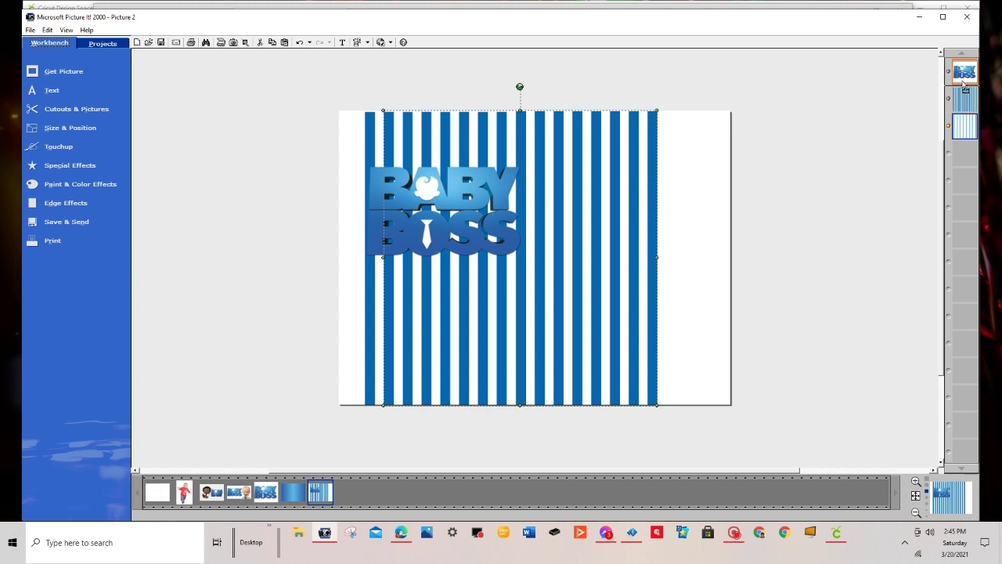
left_click_drag(964, 82, 964, 78)
Step: Delete the BABY BOSS logo from the striped picture
left_click(891, 346)
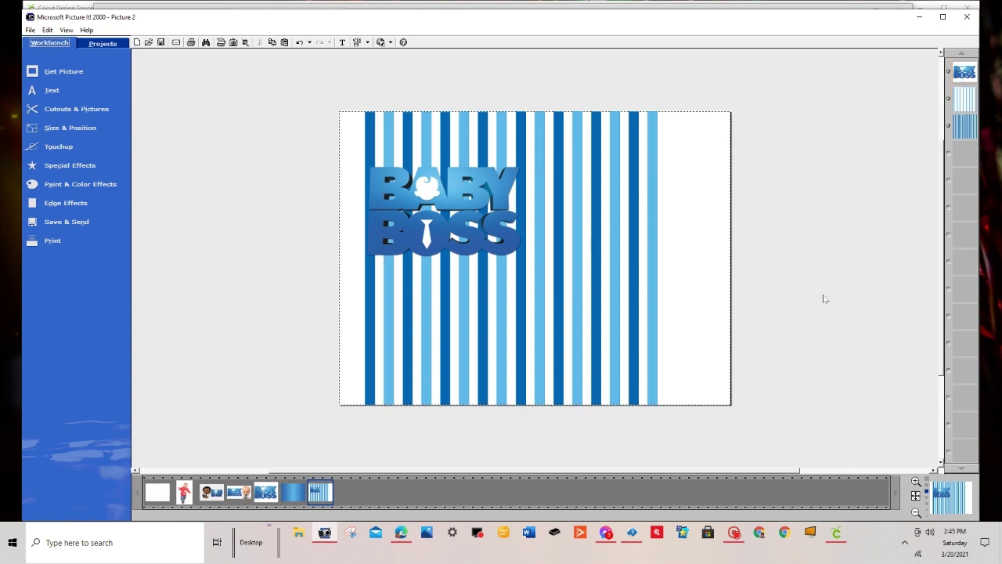
left_click(373, 321)
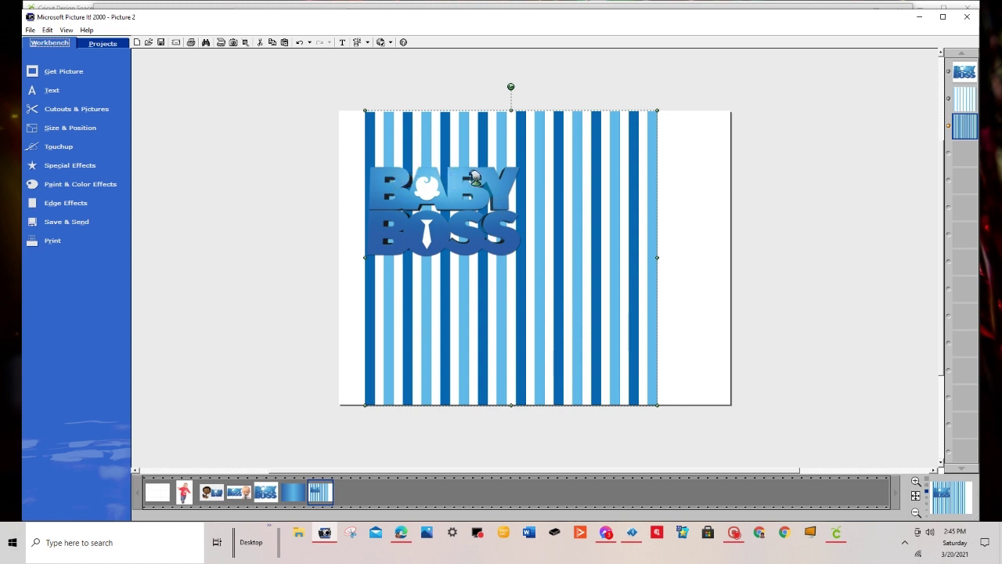
left_click(322, 251)
left_click(400, 196)
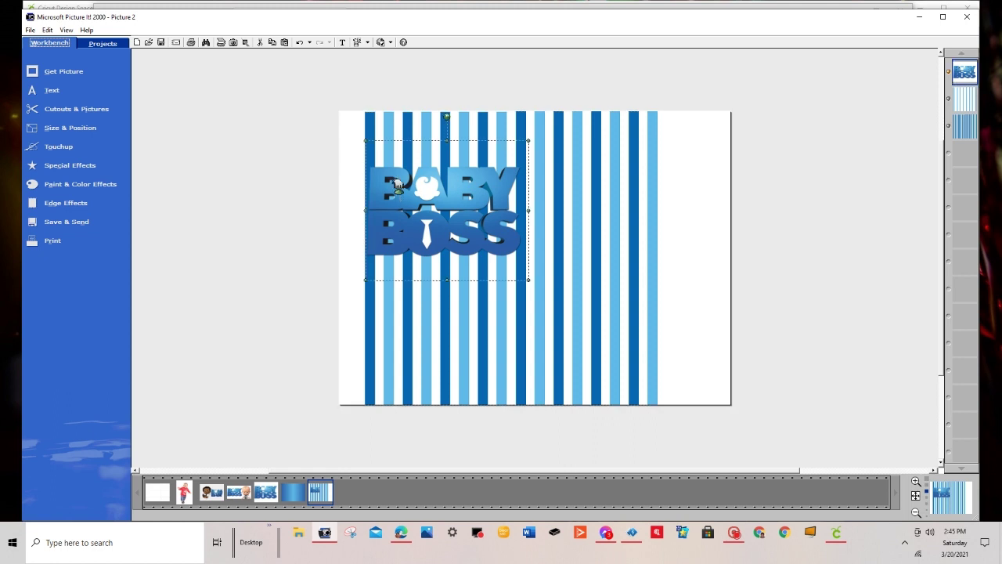
right_click(400, 197)
left_click(483, 249)
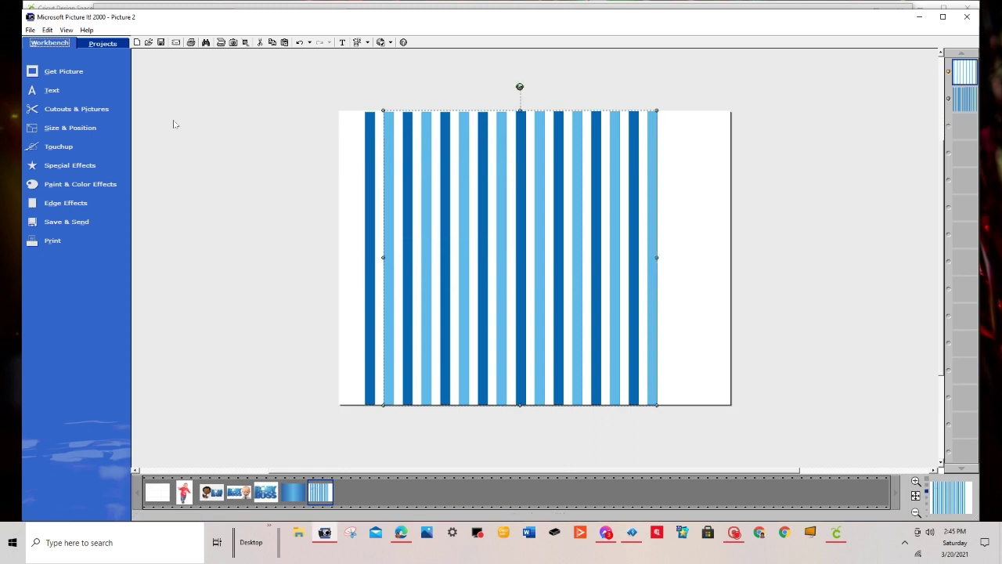
Step: Cut out a cookie-cutter rectangle stretched over all the stripes down to the bottom edge
left_click(99, 110)
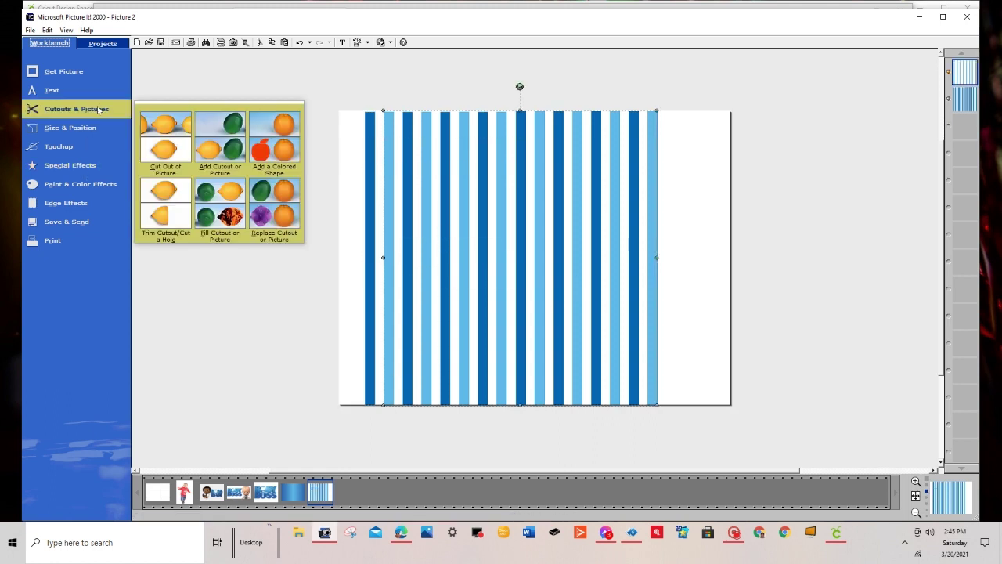
left_click(159, 133)
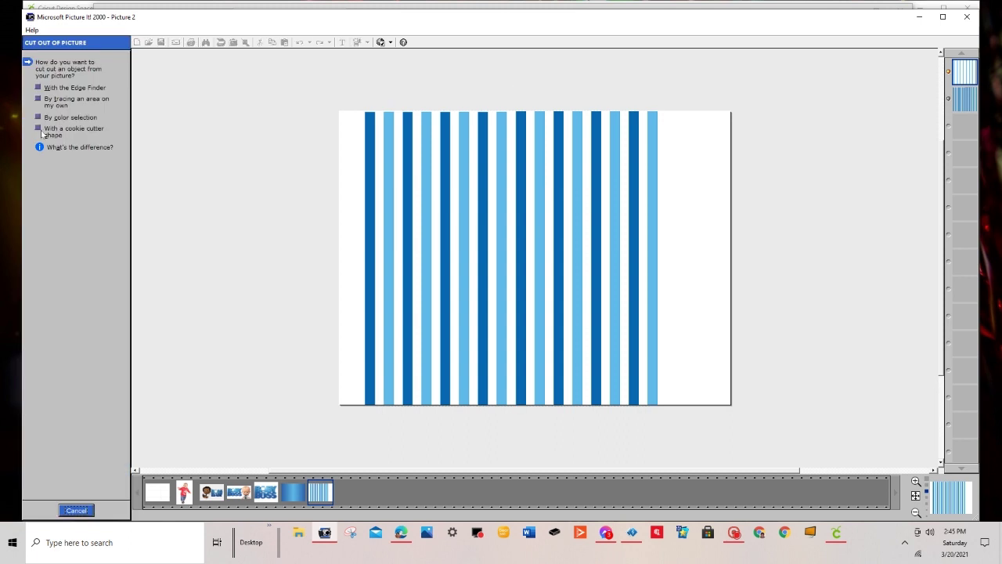
left_click(40, 131)
left_click_drag(440, 226, 449, 218)
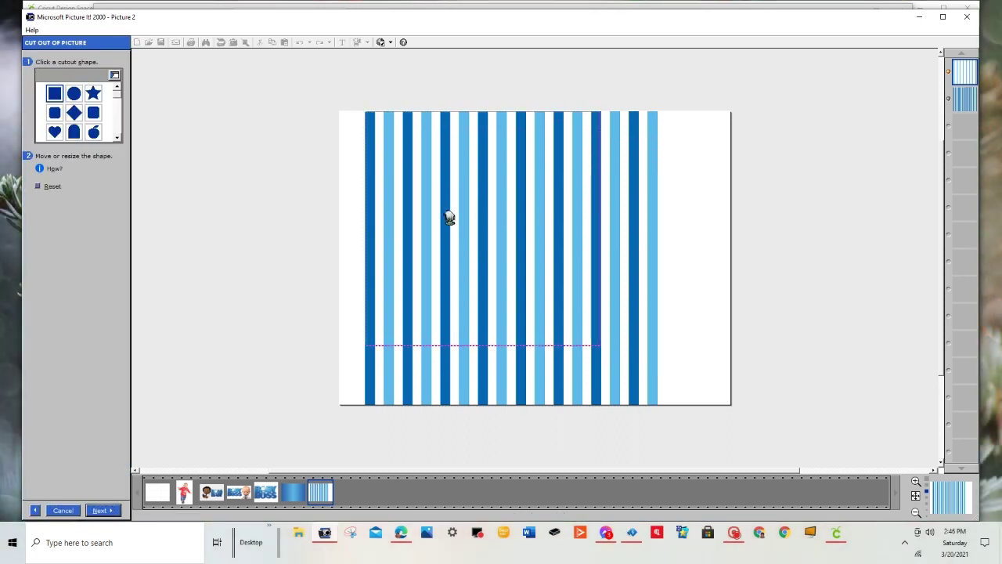
left_click_drag(602, 224, 662, 232)
left_click_drag(515, 348, 517, 413)
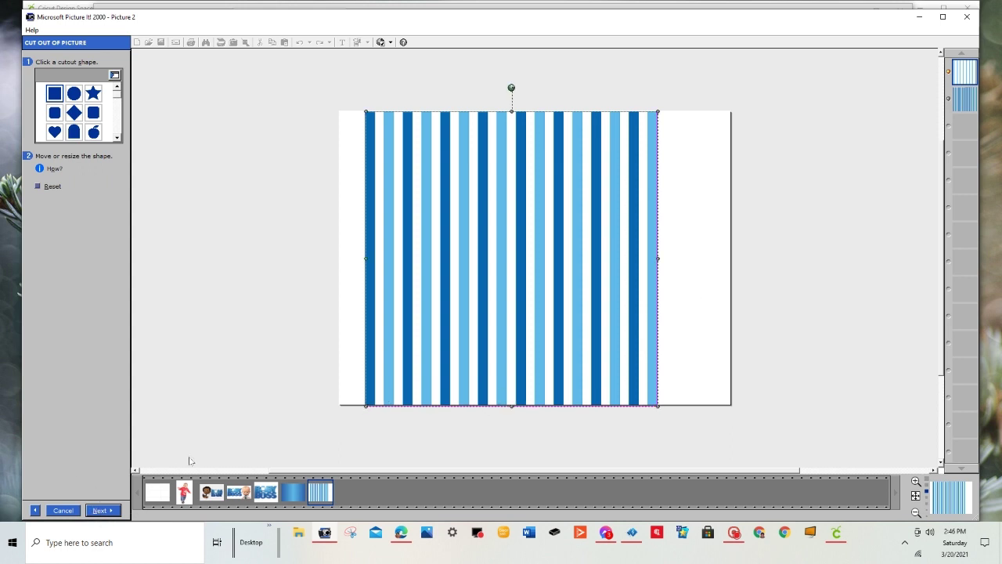
left_click(101, 510)
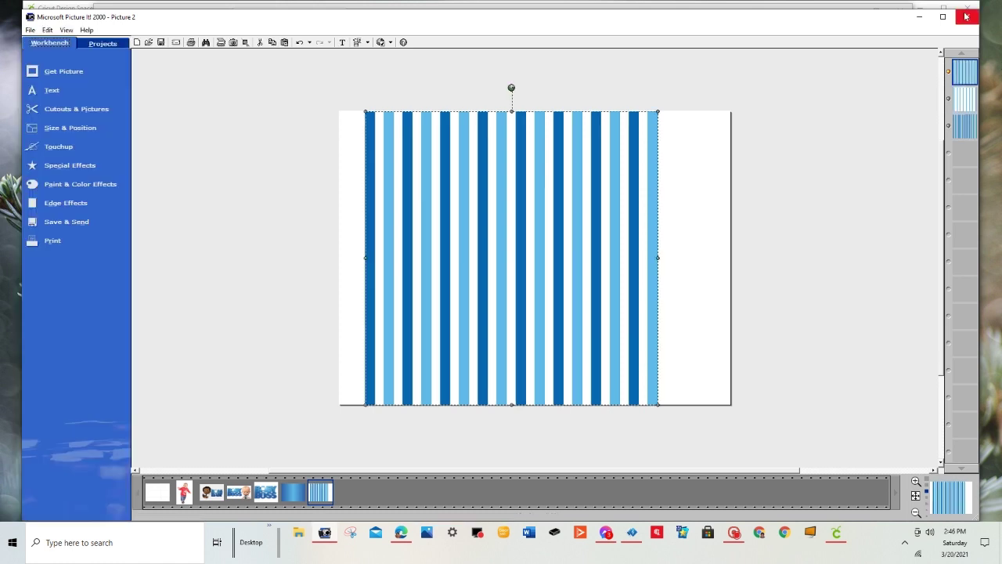
Step: Delete the leftover cutout object and centre the stripes on the page
right_click(971, 137)
left_click(968, 141)
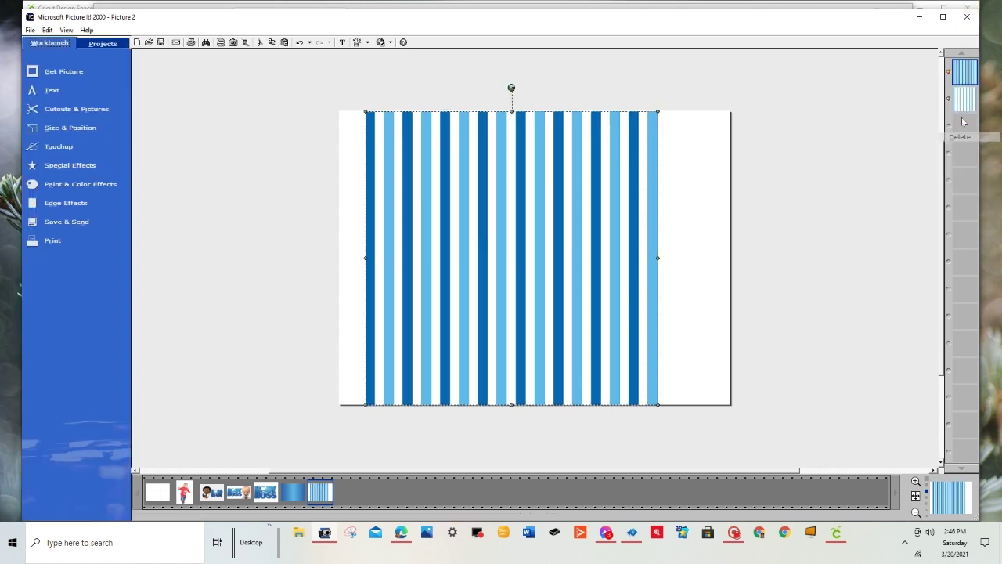
right_click(965, 104)
left_click(962, 105)
left_click_drag(425, 277, 459, 287)
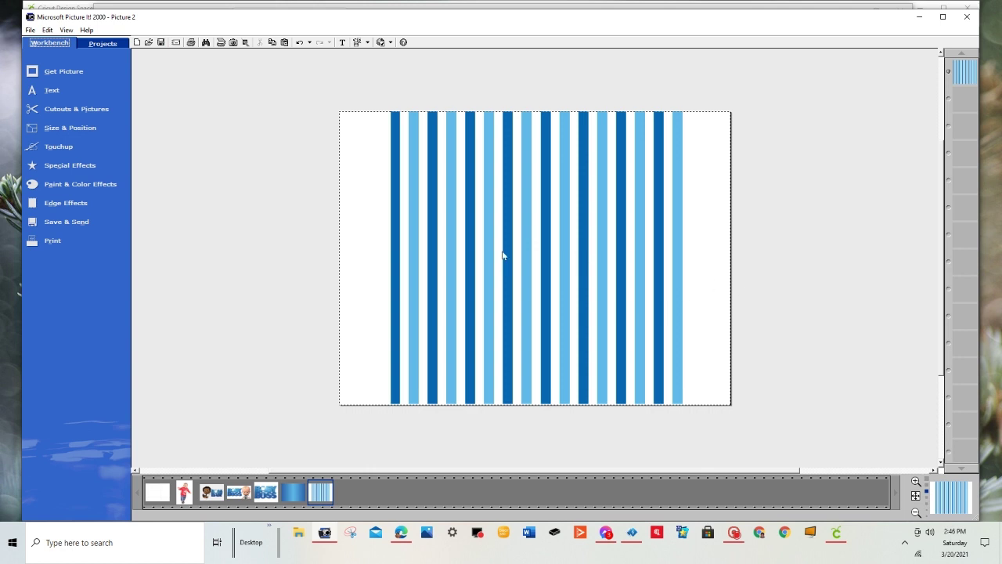
Step: Rotate the striped picture 90° left so the stripes run horizontally
left_click(524, 241)
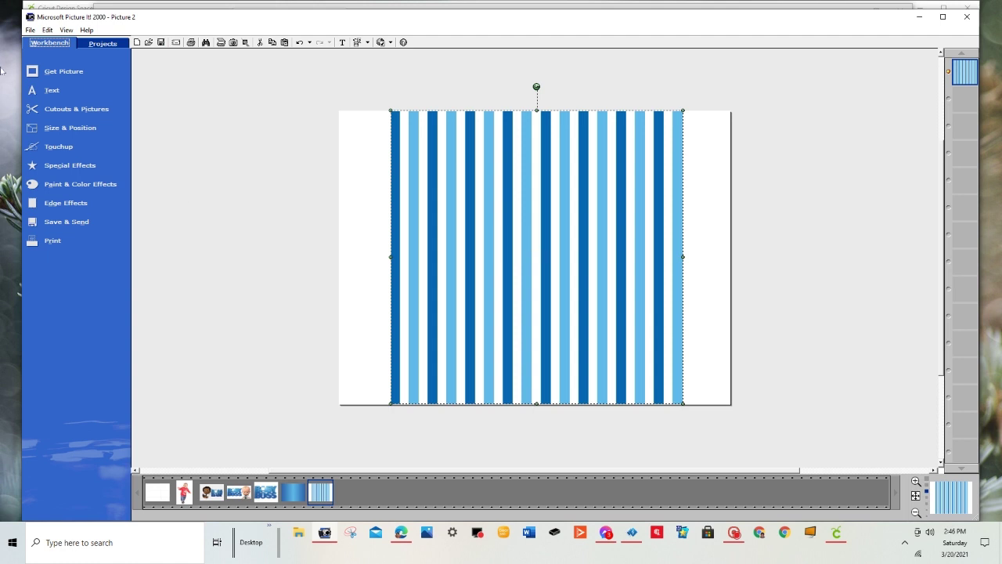
left_click(91, 132)
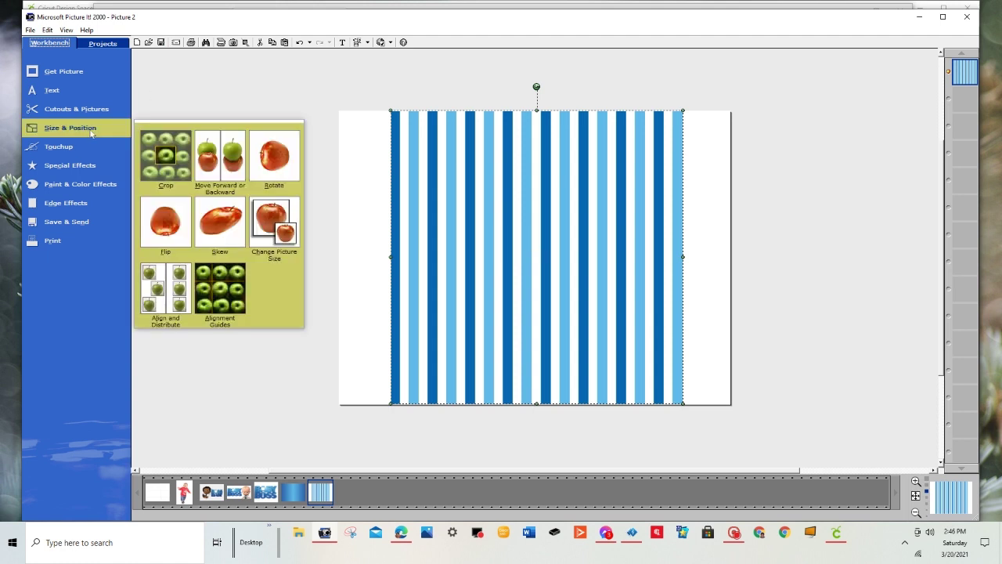
left_click(274, 156)
left_click(63, 107)
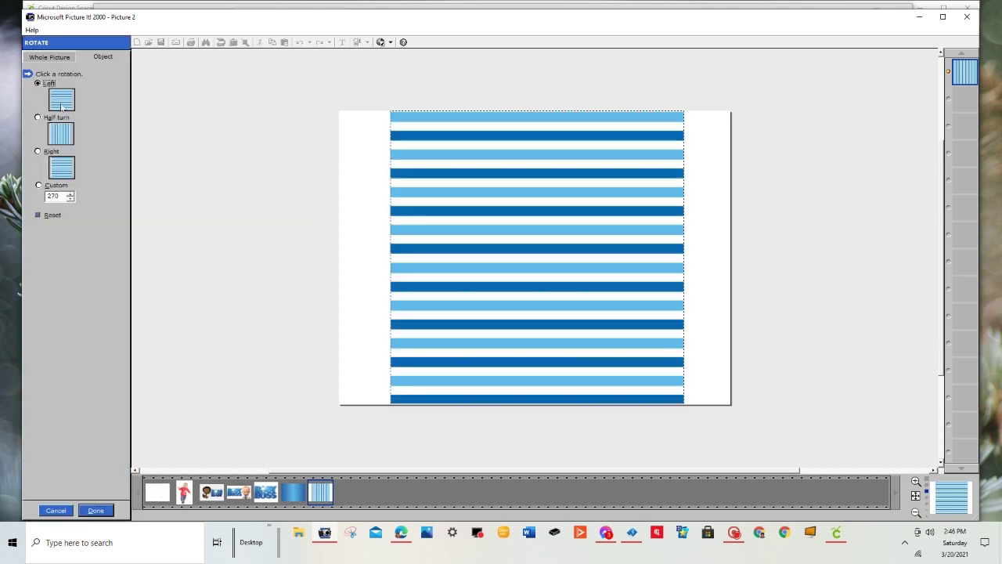
left_click(97, 510)
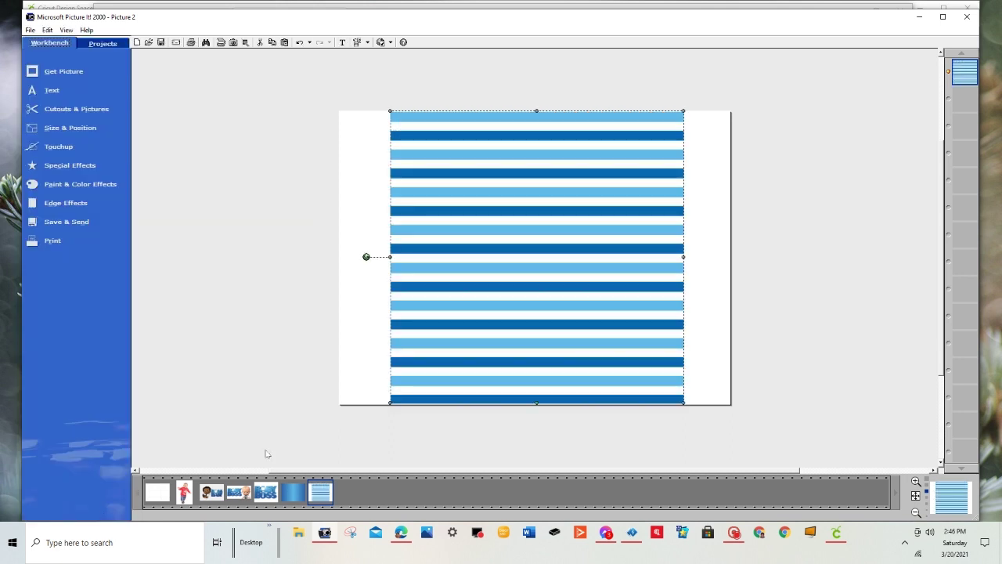
left_click(159, 493)
Step: Fill the Gable Box Master's top handle piece with the blue gradient picture
left_click(779, 412)
left_click(393, 141)
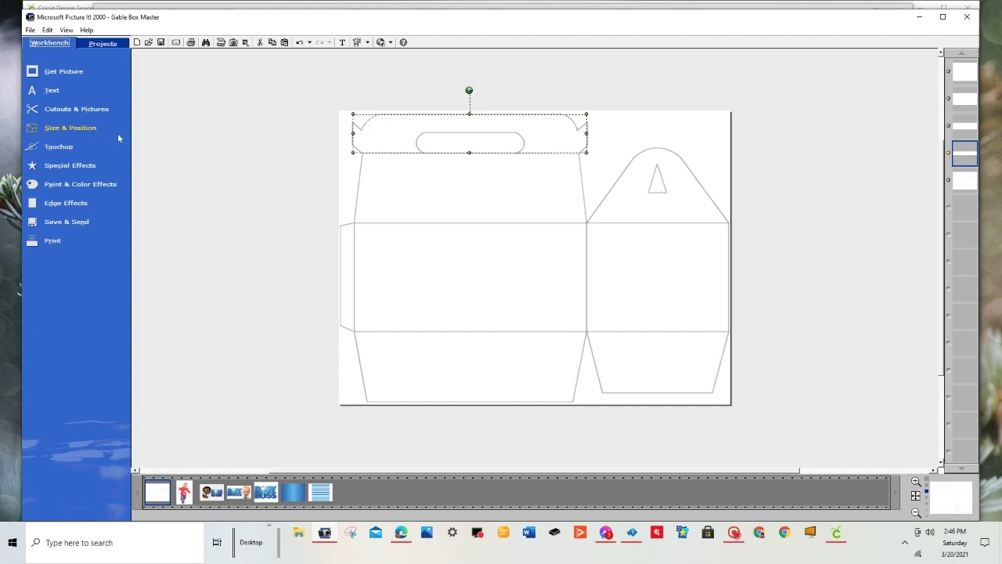
left_click(98, 111)
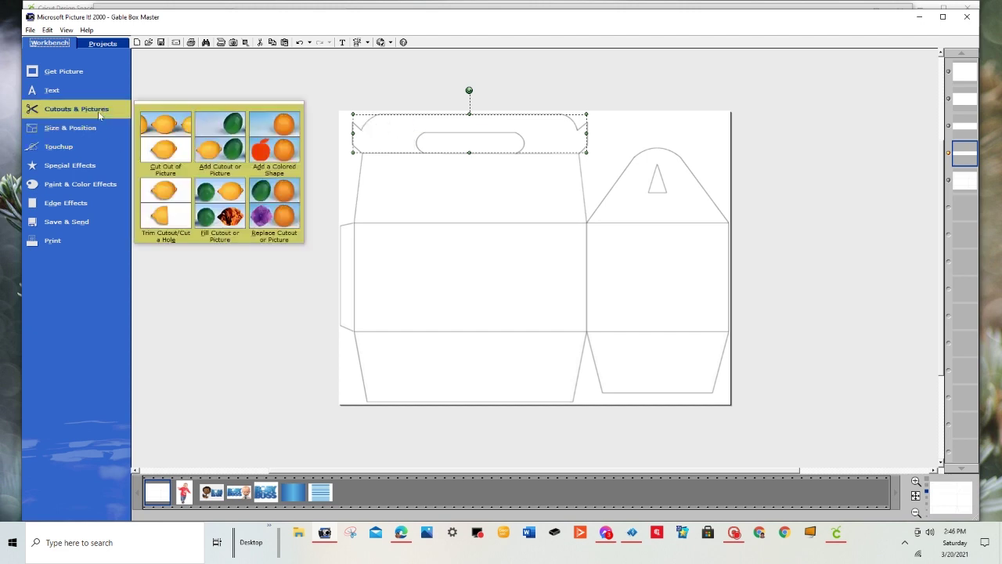
left_click(227, 216)
left_click(51, 192)
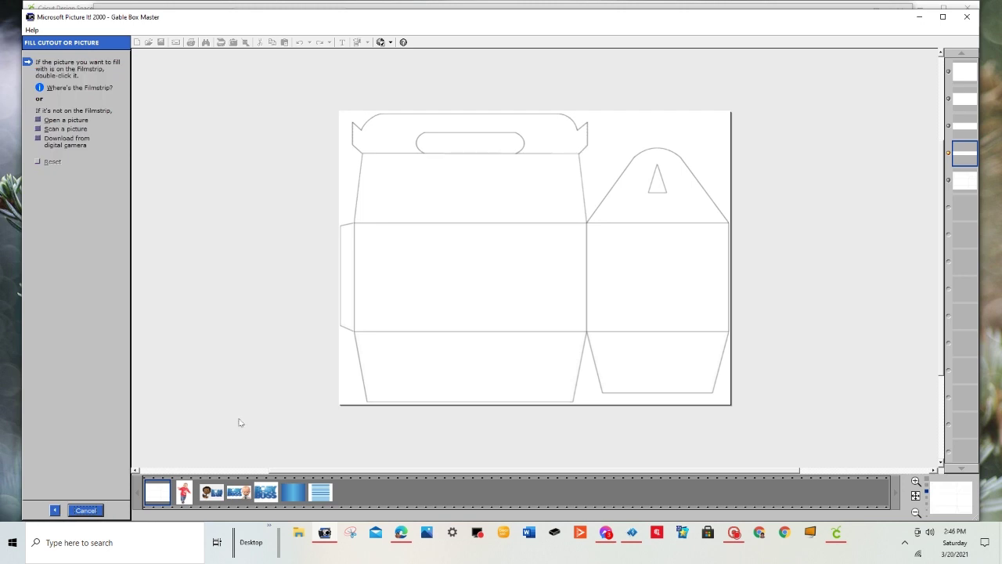
left_click(459, 127)
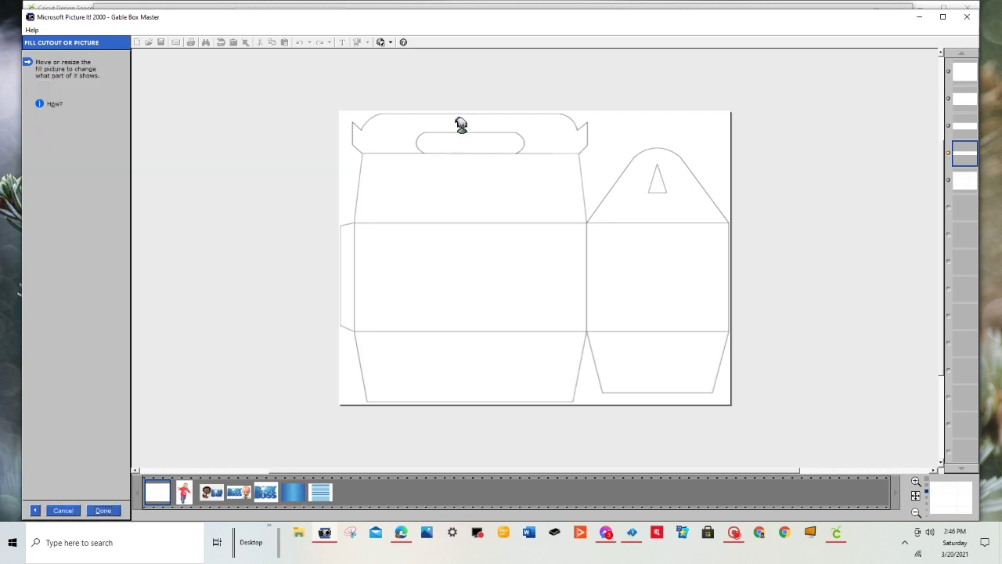
left_click(103, 510)
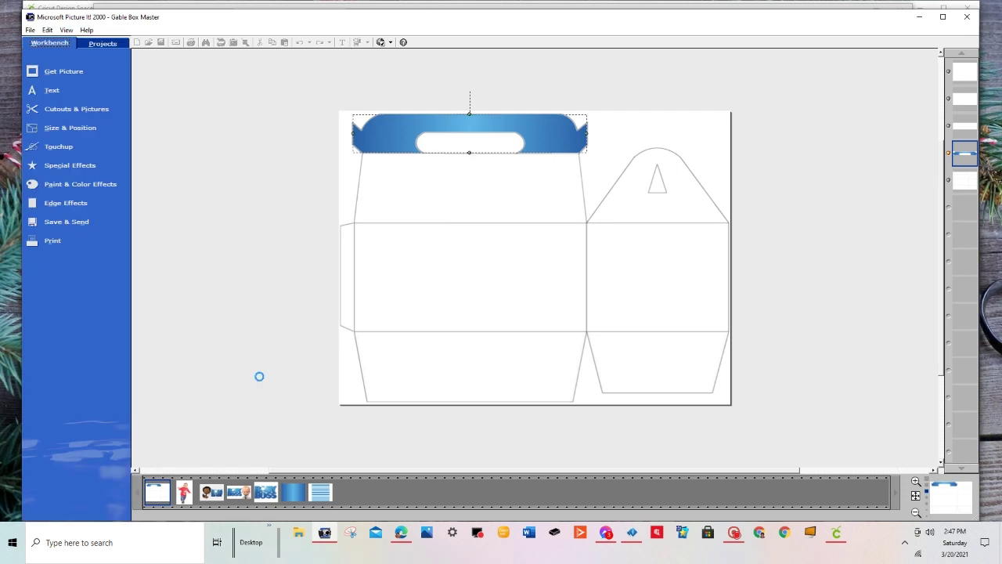
Step: Drop a Baby Boss logo onto the box, shrink it, and position it just below the handle
left_click(483, 183)
left_click_drag(266, 495, 468, 180)
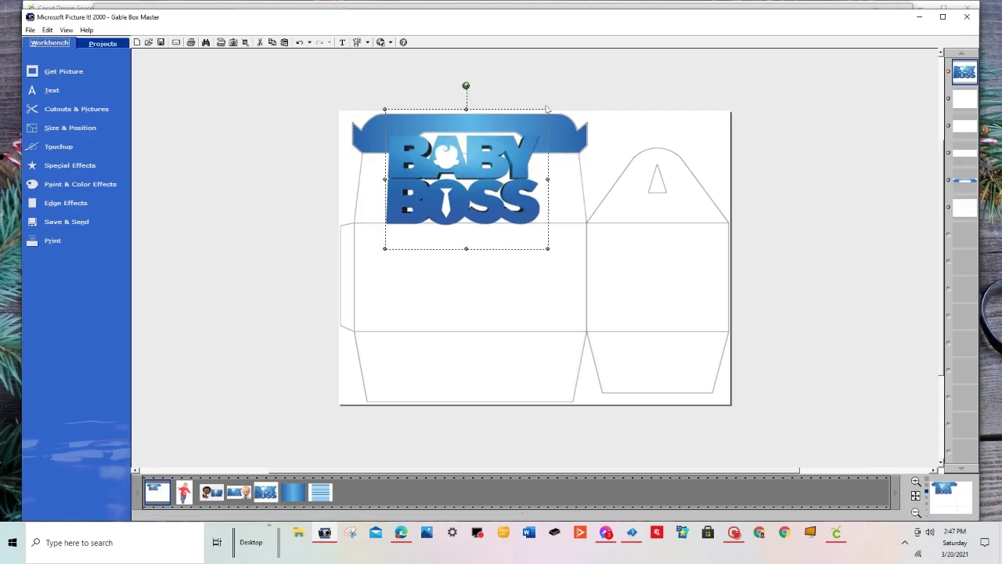
left_click(567, 197)
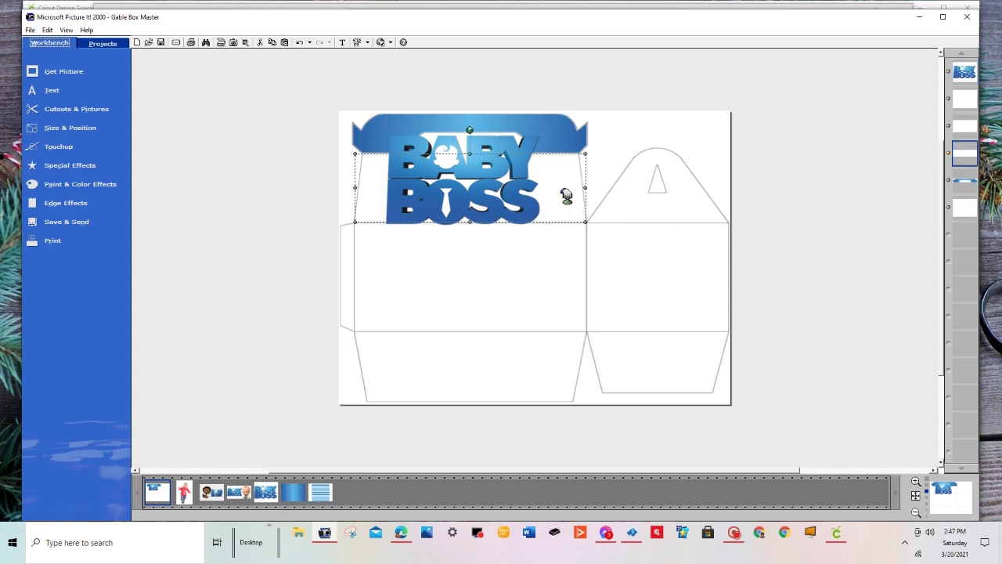
left_click(437, 197)
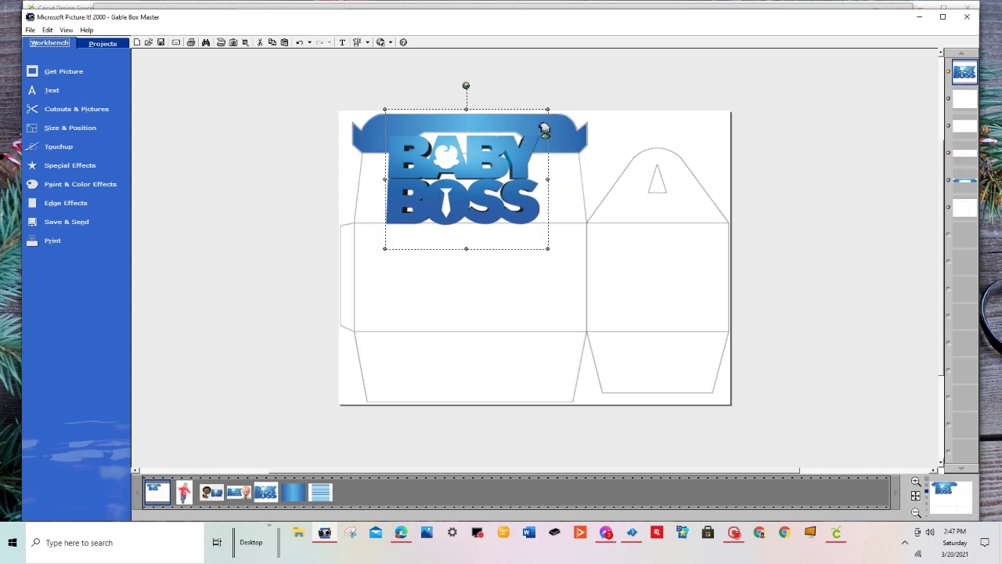
left_click_drag(550, 106, 490, 159)
left_click_drag(437, 218, 467, 201)
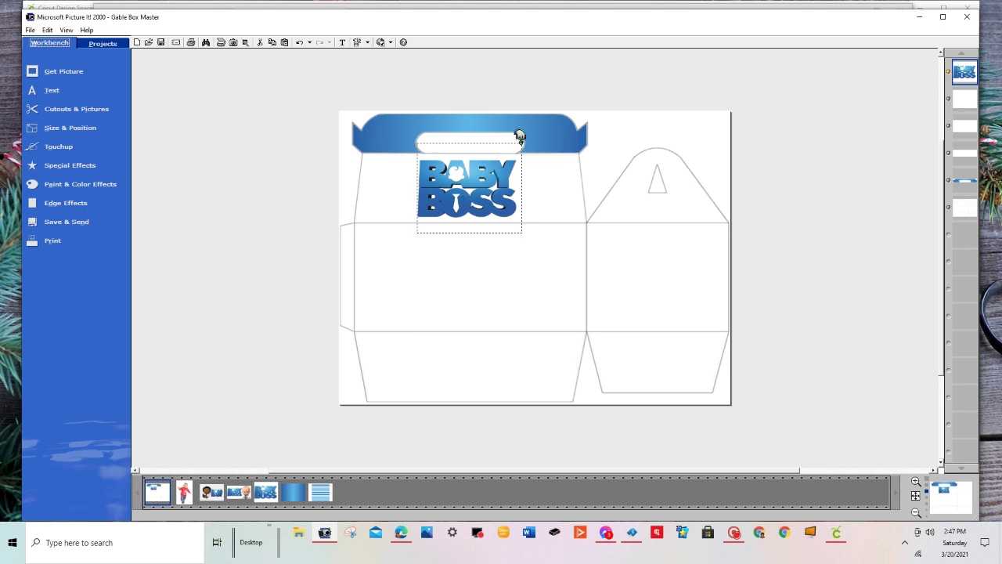
left_click_drag(519, 130, 523, 133)
left_click(415, 239)
left_click(415, 240)
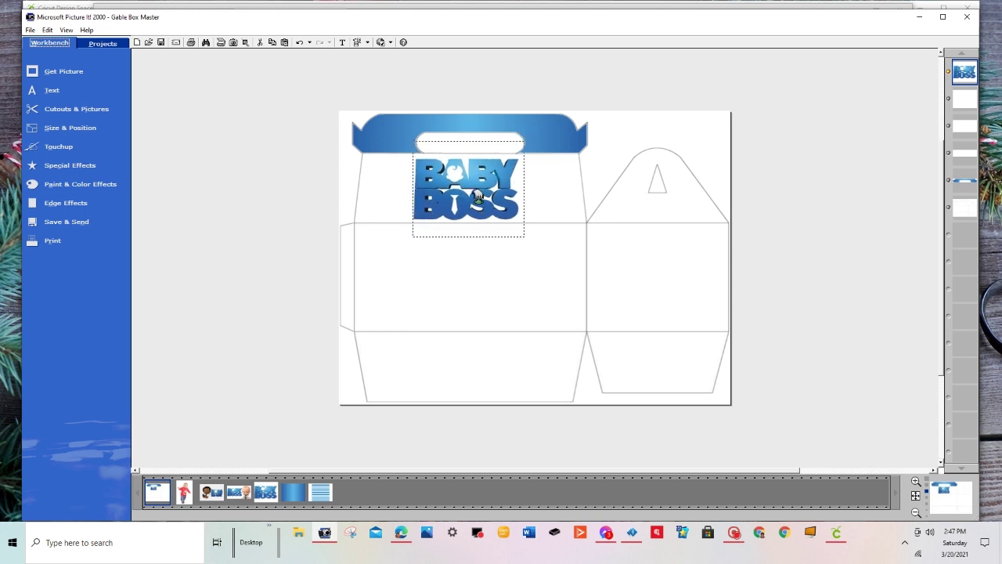
left_click(293, 327)
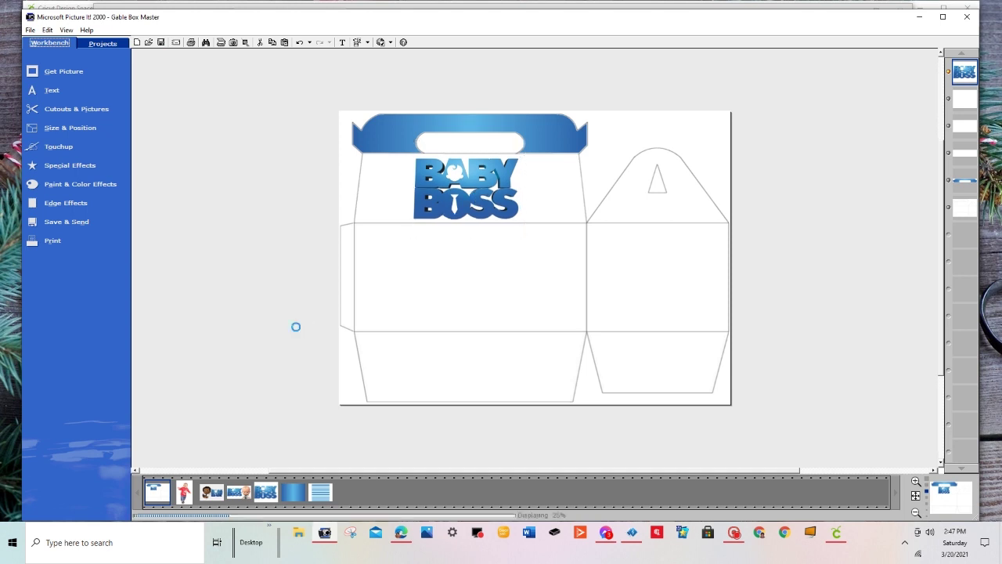
left_click(431, 293)
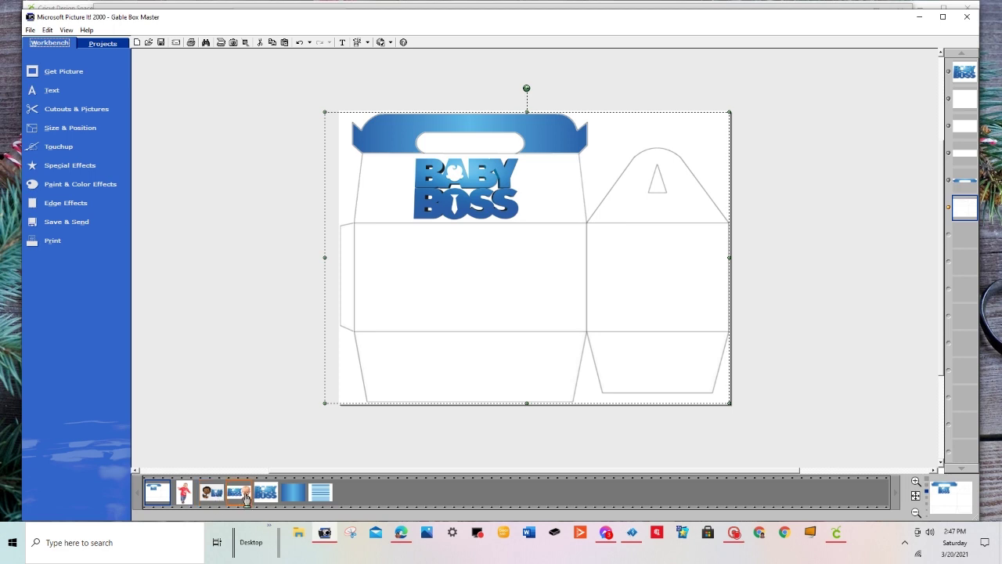
Step: Place the baby photo on the front panel, shrink it, and shift it slightly right
left_click_drag(184, 501, 417, 272)
left_click_drag(465, 343, 459, 323)
left_click_drag(413, 262, 418, 272)
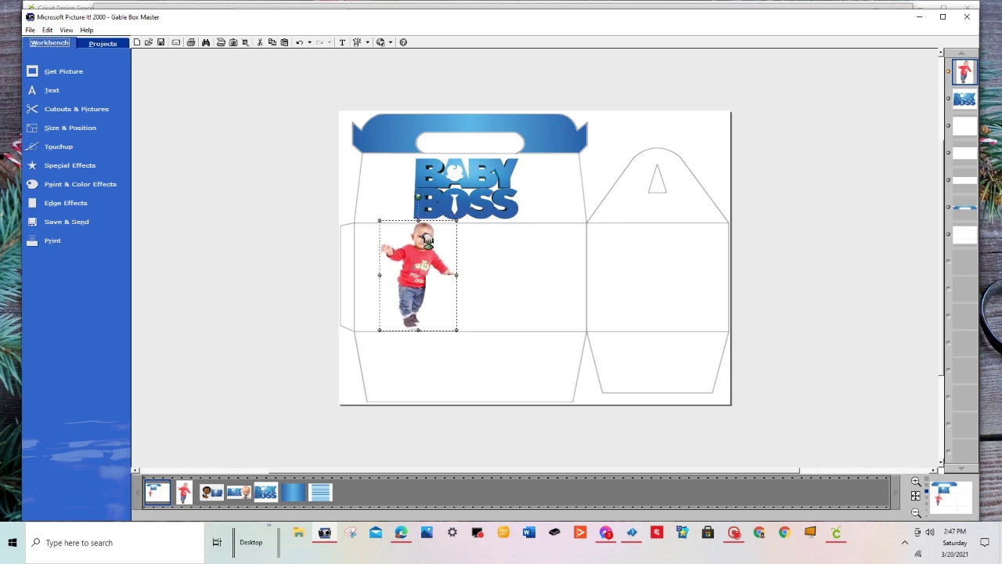
left_click(453, 219)
left_click(452, 225)
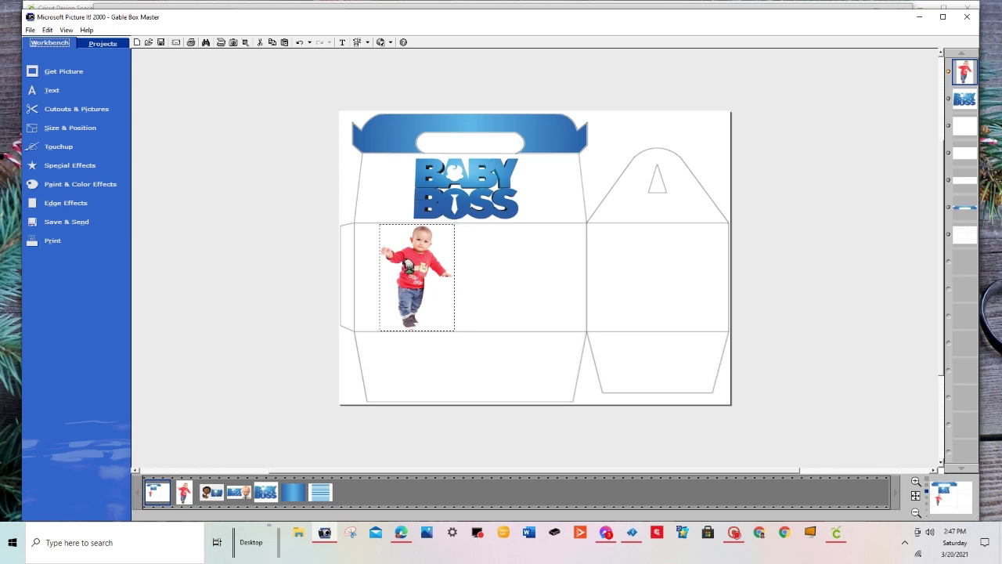
left_click_drag(407, 266, 415, 269)
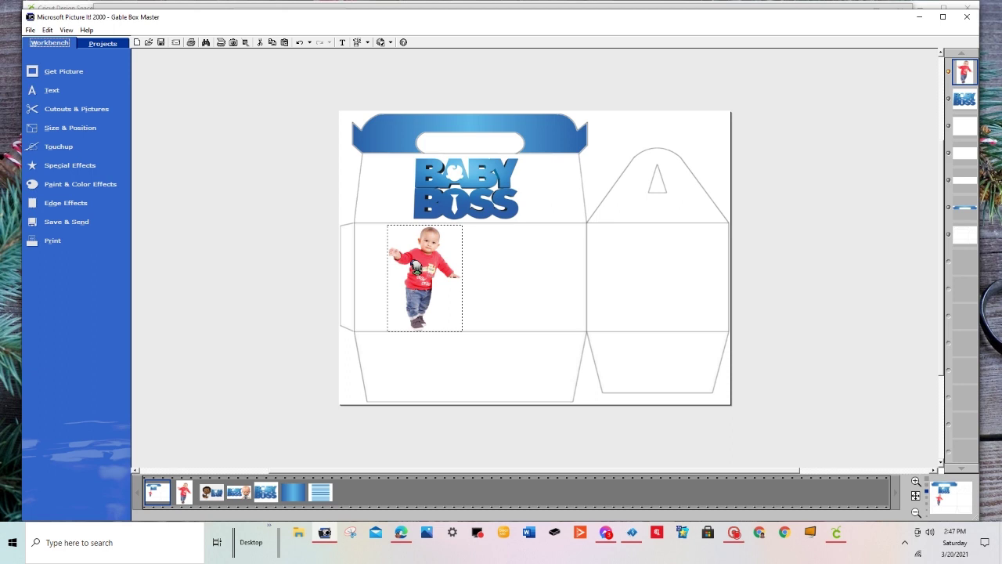
left_click_drag(416, 268, 416, 268)
Step: Add a second, smaller Baby Boss logo beside the baby photo and shift the photo slightly right
left_click_drag(266, 498, 475, 291)
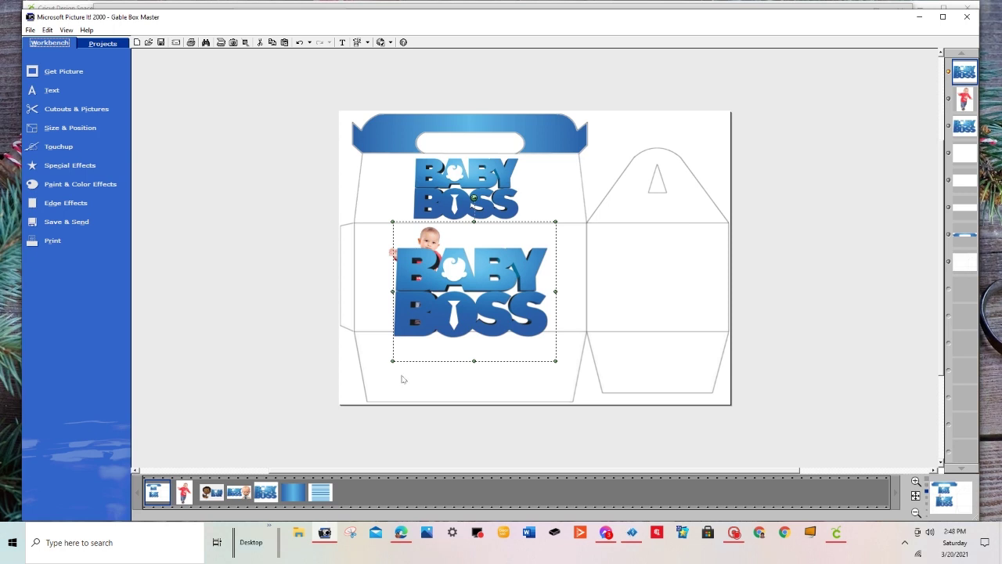
left_click_drag(391, 363, 474, 334)
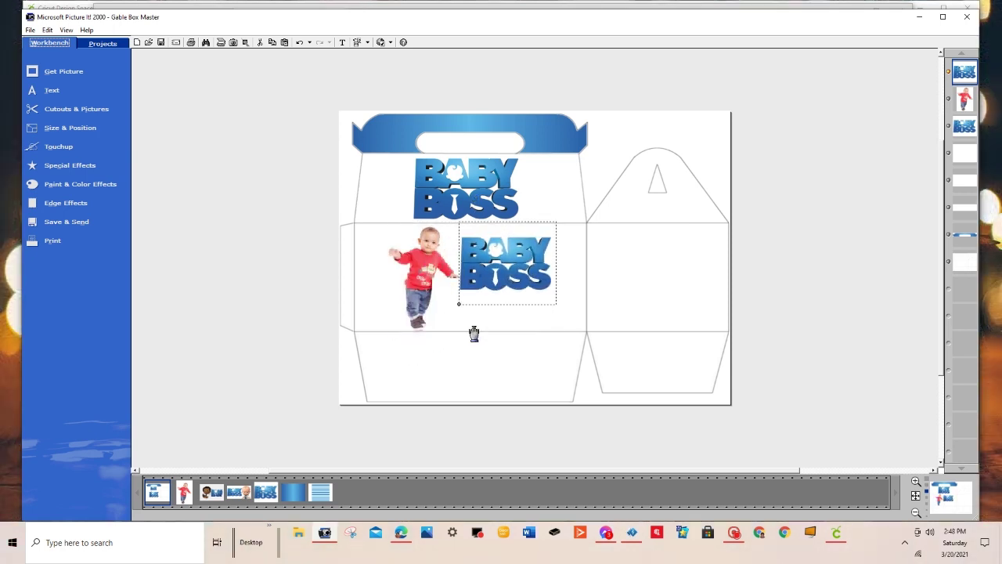
left_click_drag(509, 282, 516, 314)
left_click(428, 302)
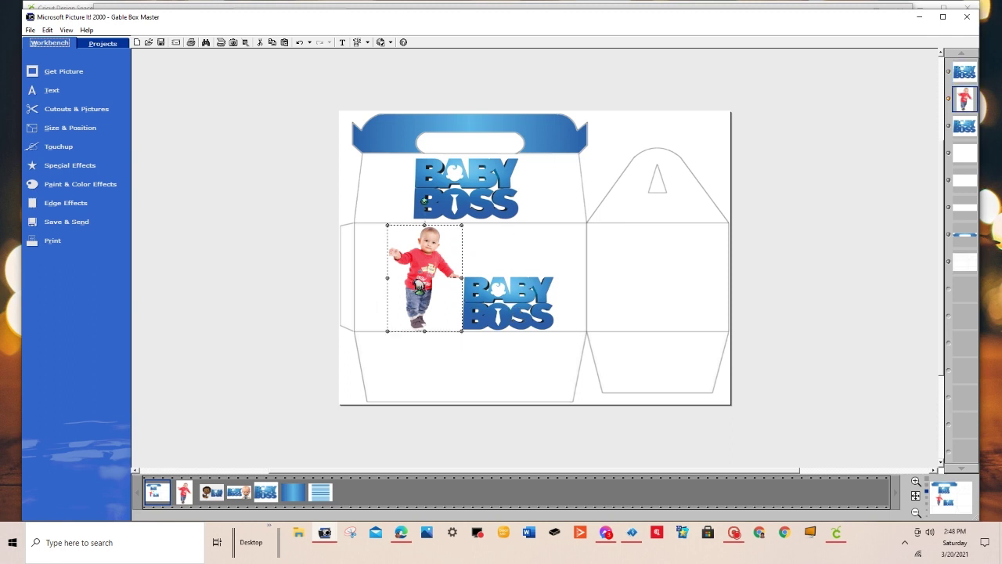
left_click_drag(420, 288, 435, 288)
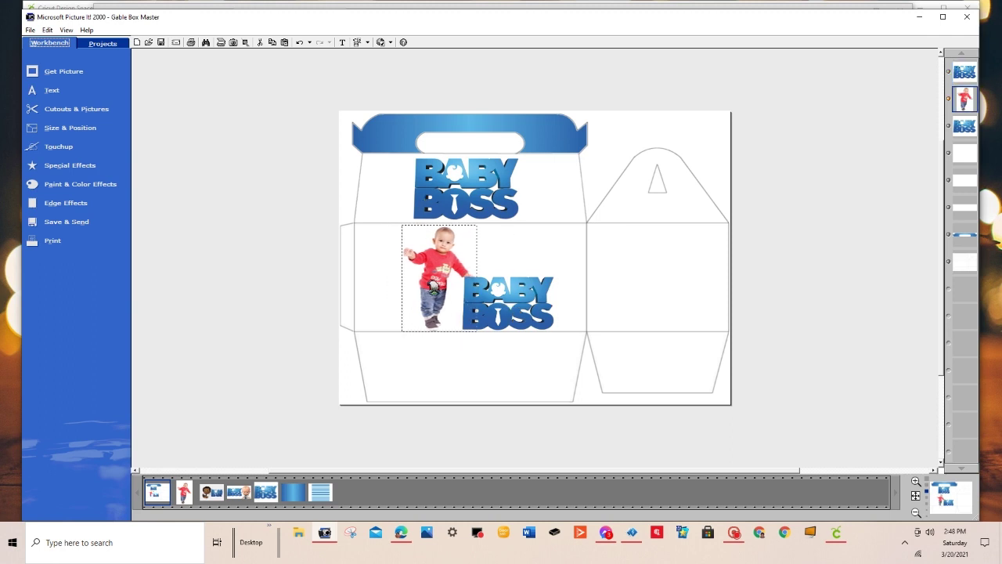
Step: Fine-tune the small logo's size, then move the photo and logo together slightly left
left_click(537, 284)
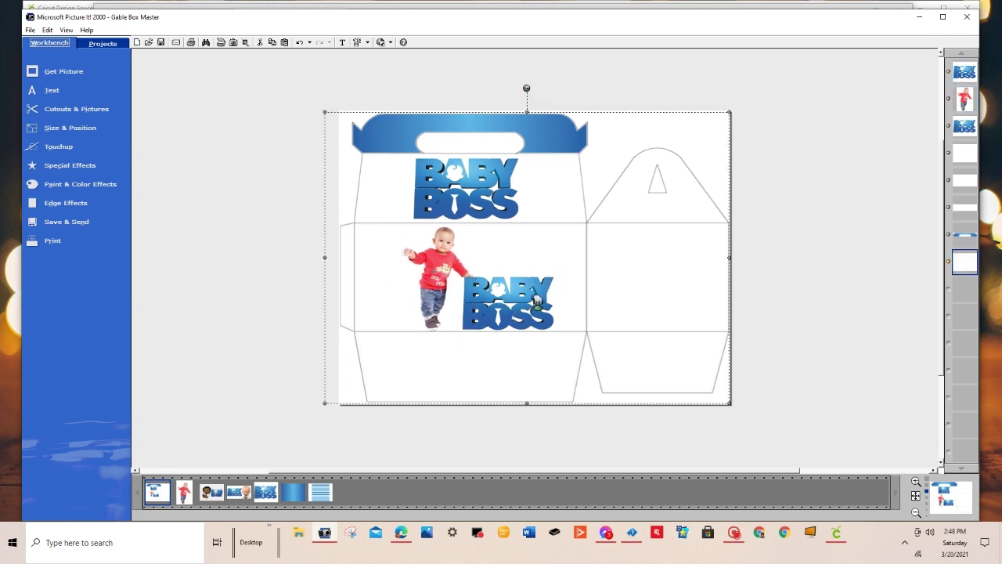
left_click(528, 291)
mouse_move(559, 261)
left_mouse_down()
mouse_move(553, 250)
mouse_move(560, 260)
left_mouse_up()
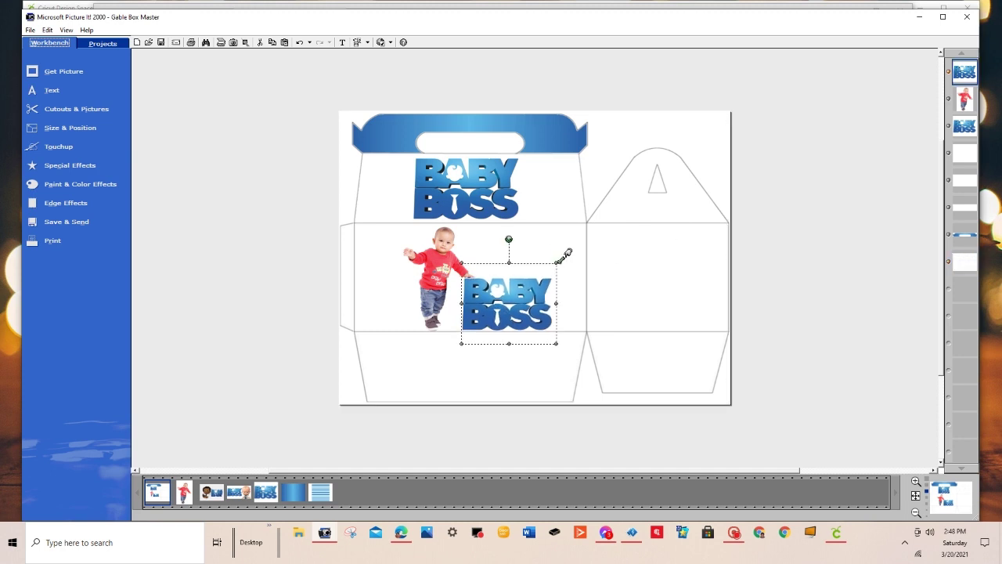
left_click_drag(501, 308, 500, 309)
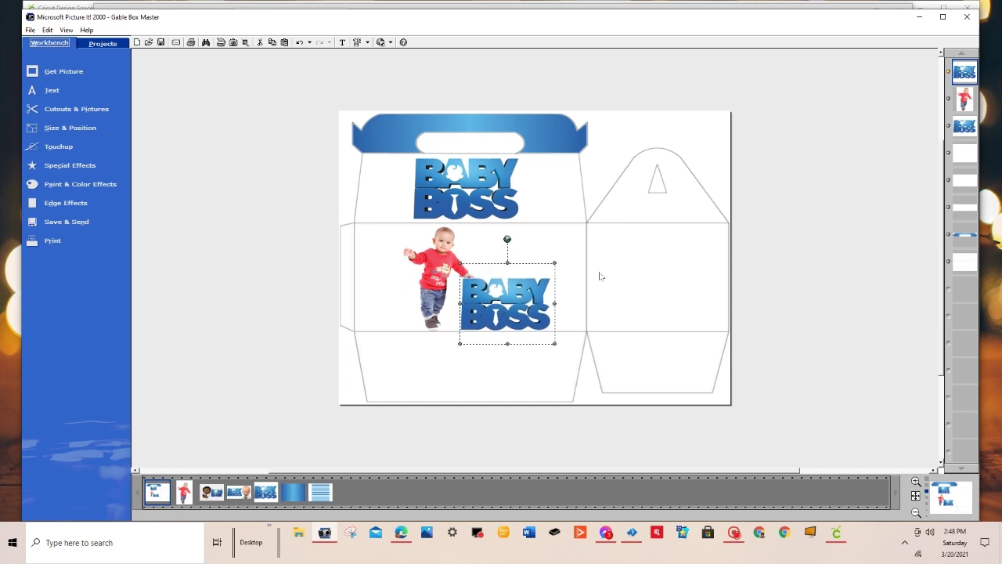
left_click_drag(552, 258, 552, 258)
left_click_drag(312, 214, 572, 366)
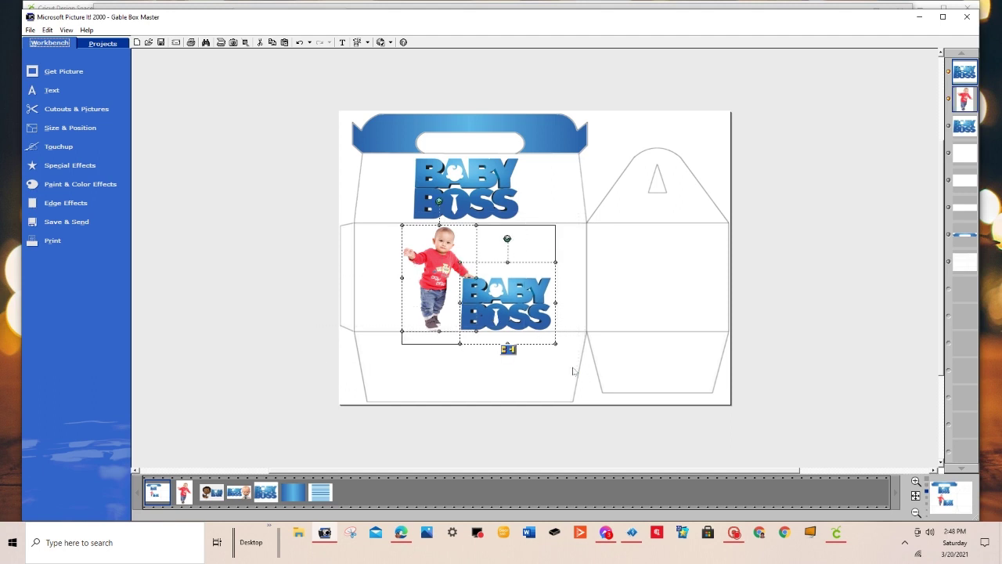
left_click_drag(512, 309, 505, 309)
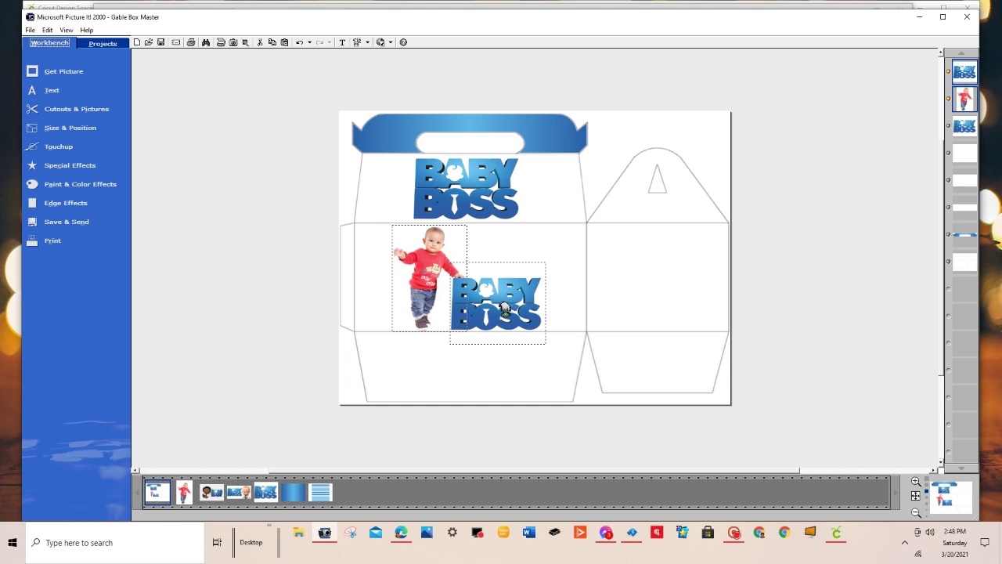
left_click(846, 345)
left_click(692, 280)
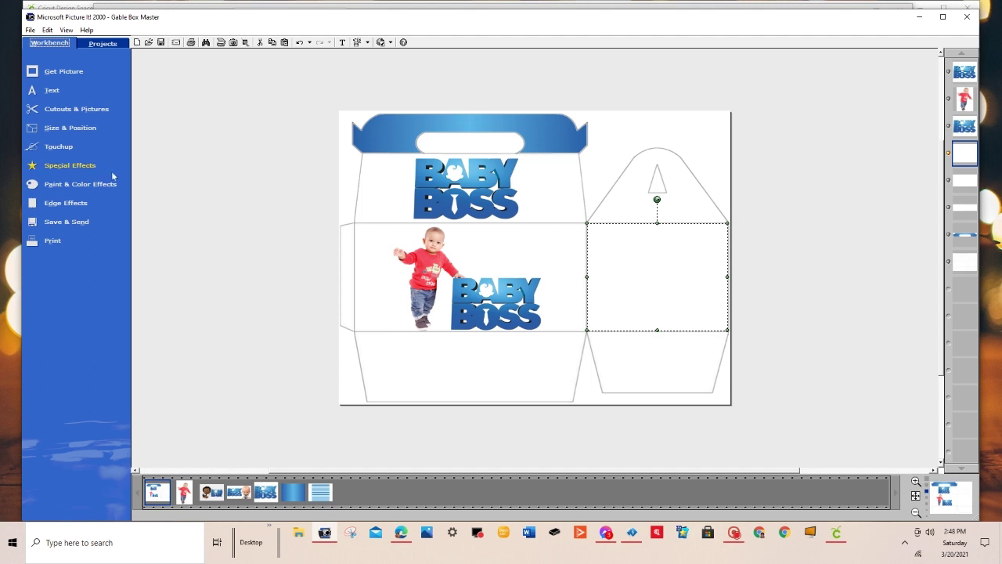
Step: Fill the box's right side panel with the blue gradient picture from the filmstrip
left_click(68, 110)
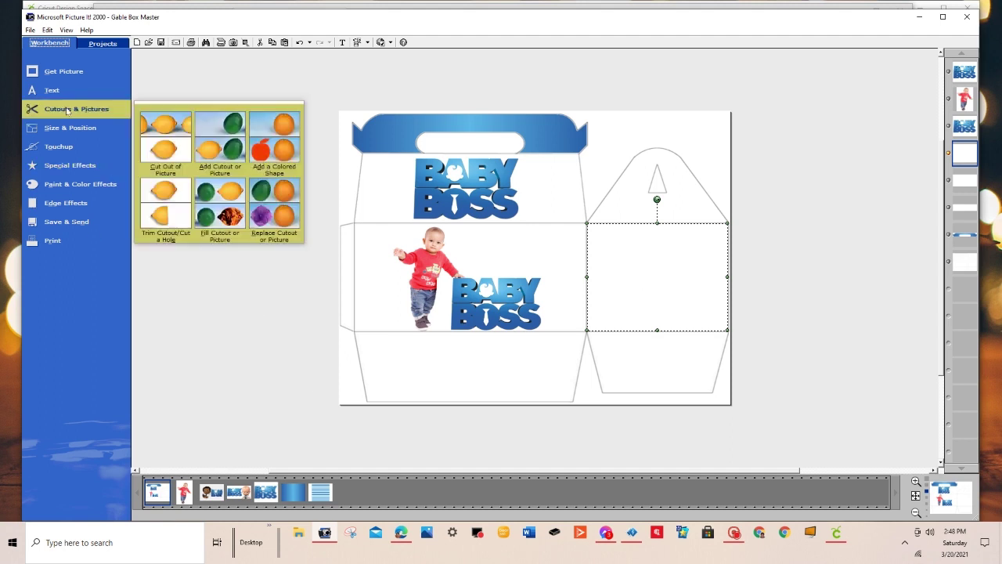
left_click(222, 210)
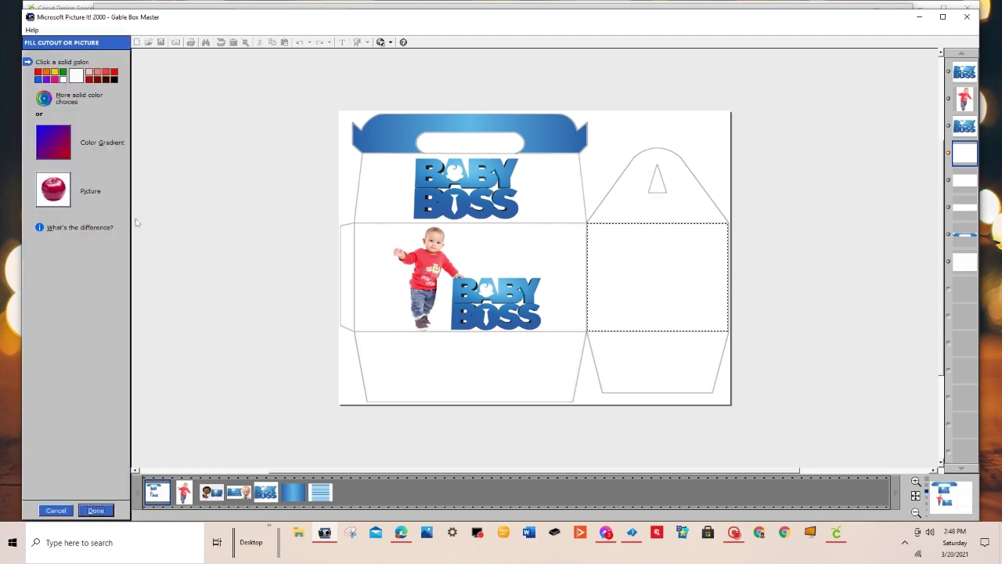
left_click(53, 192)
left_click_drag(285, 493, 662, 307)
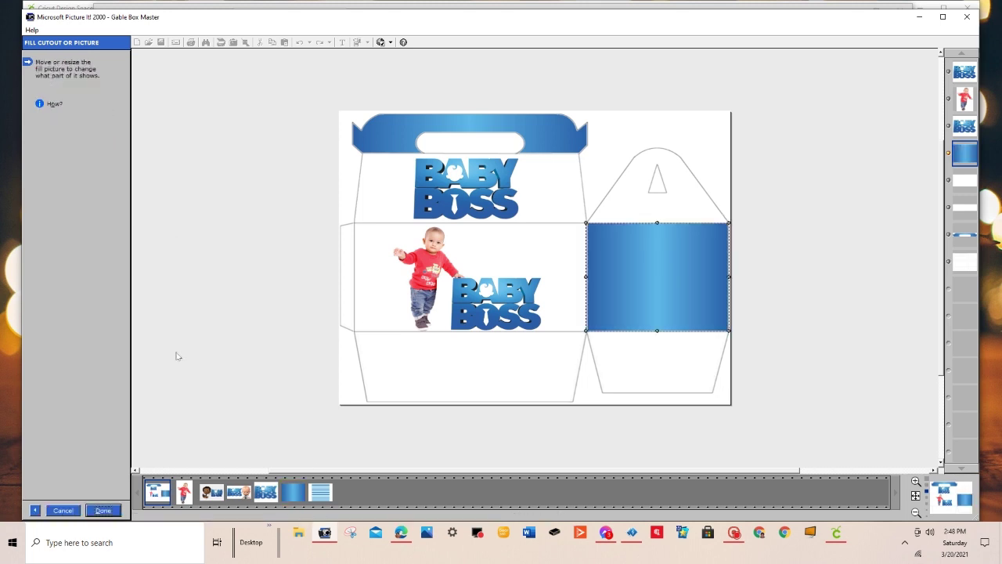
left_click(110, 510)
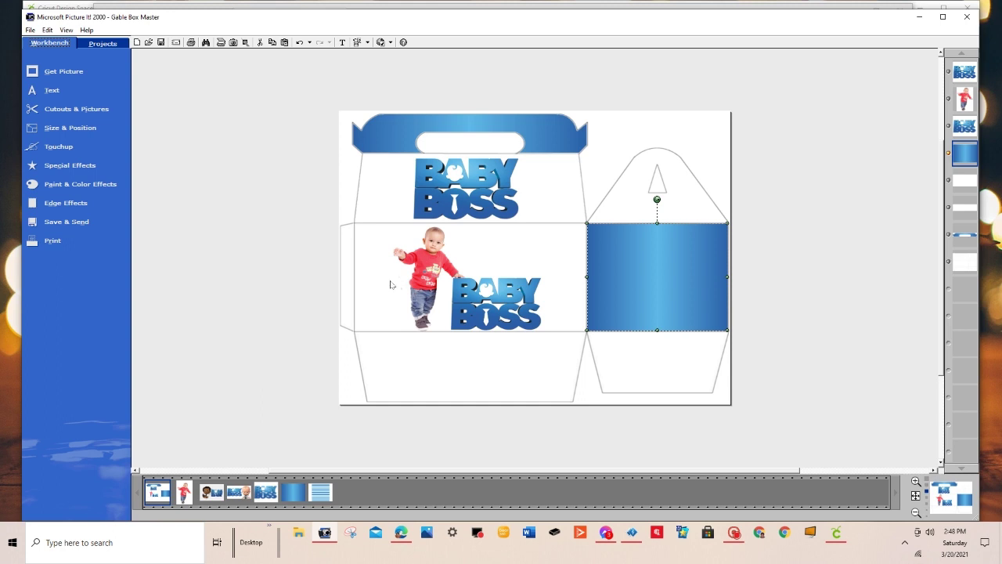
left_click(315, 381)
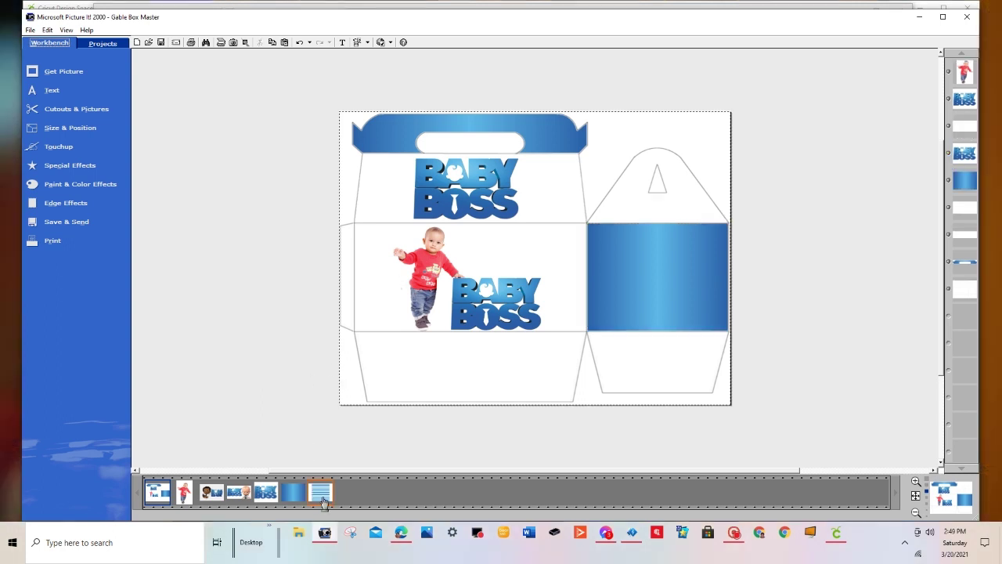
Step: Fill the front middle panel with the blue striped picture
left_click(372, 284)
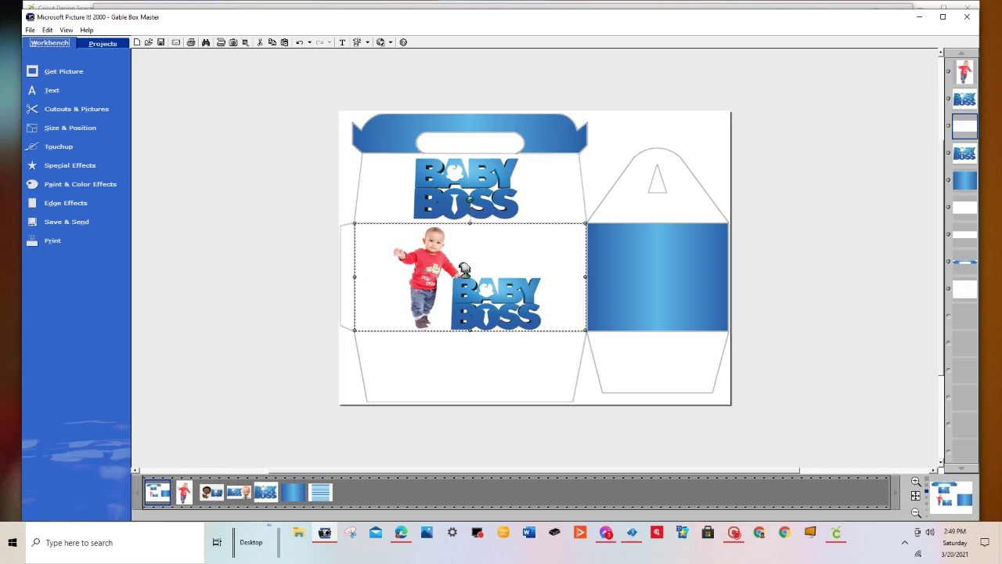
left_click(88, 108)
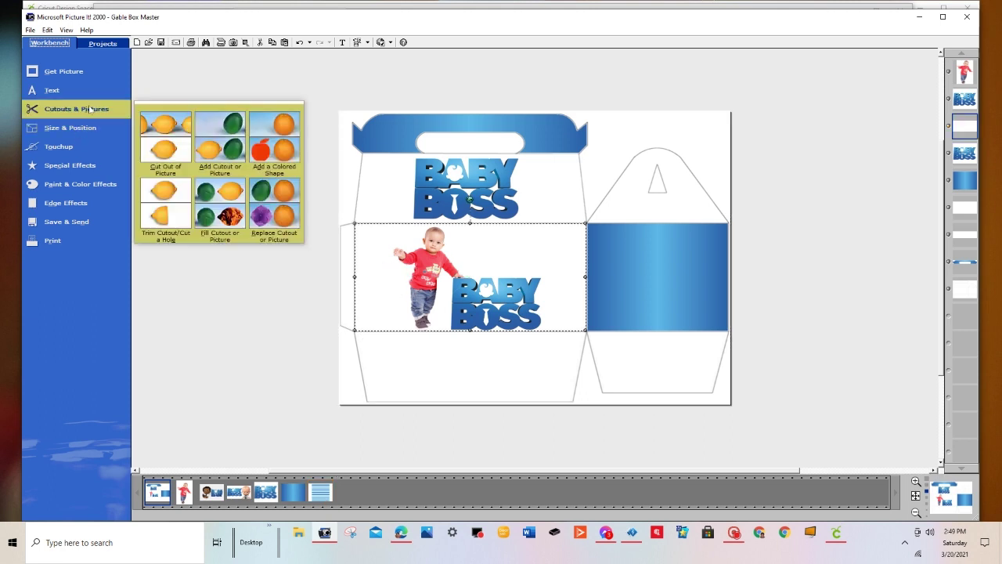
left_click(216, 202)
left_click(52, 190)
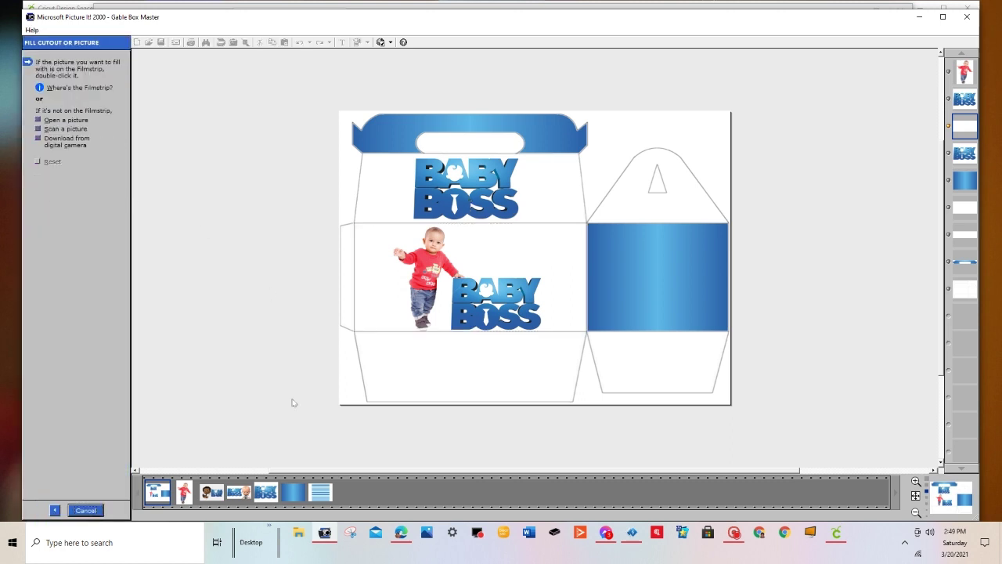
left_click_drag(333, 469, 454, 283)
Step: Resize and reposition the striped fill so it fits the front panel
mouse_move(473, 400)
left_mouse_down()
mouse_move(466, 347)
mouse_move(466, 397)
left_mouse_up()
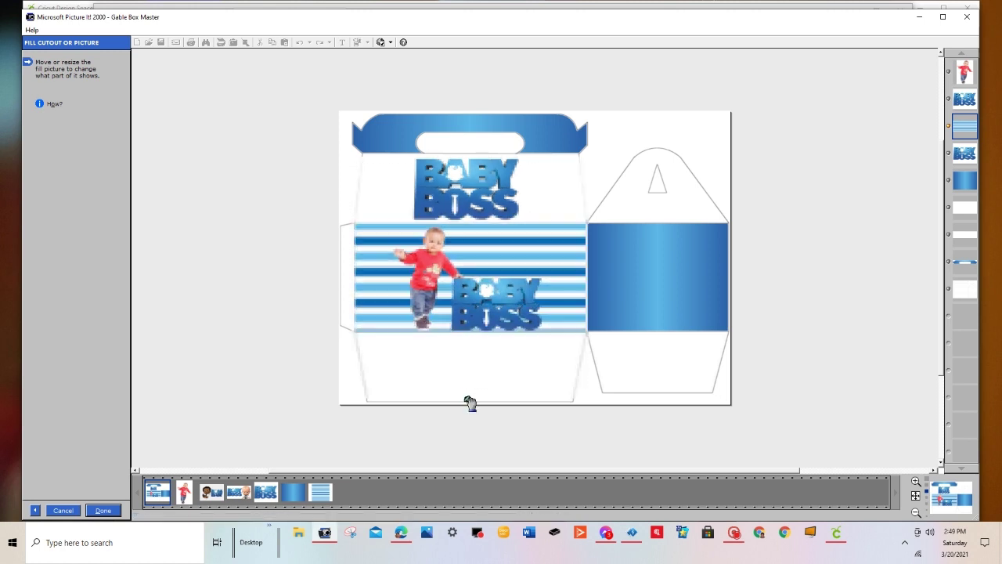
left_click_drag(540, 253, 540, 257)
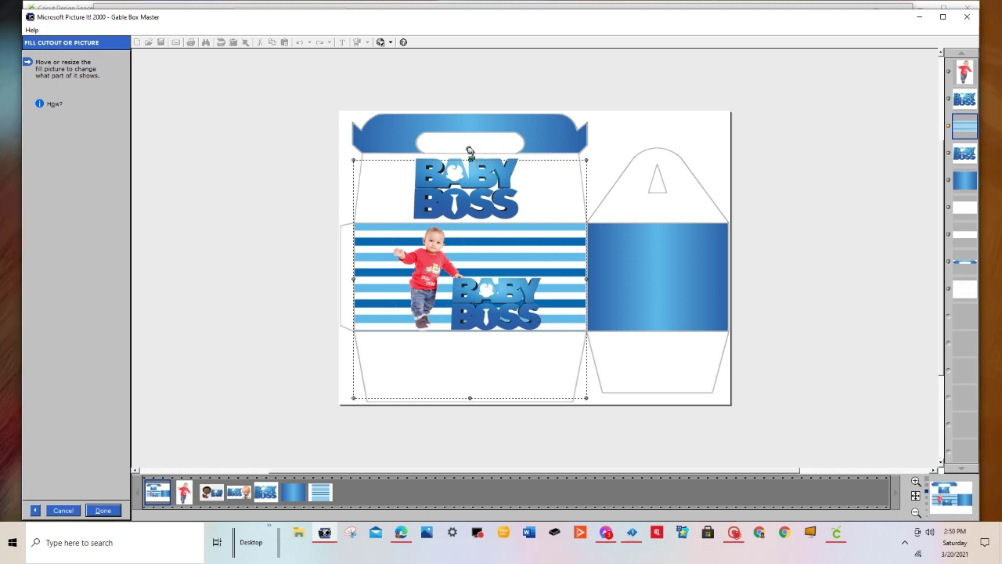
left_click_drag(470, 150, 470, 152)
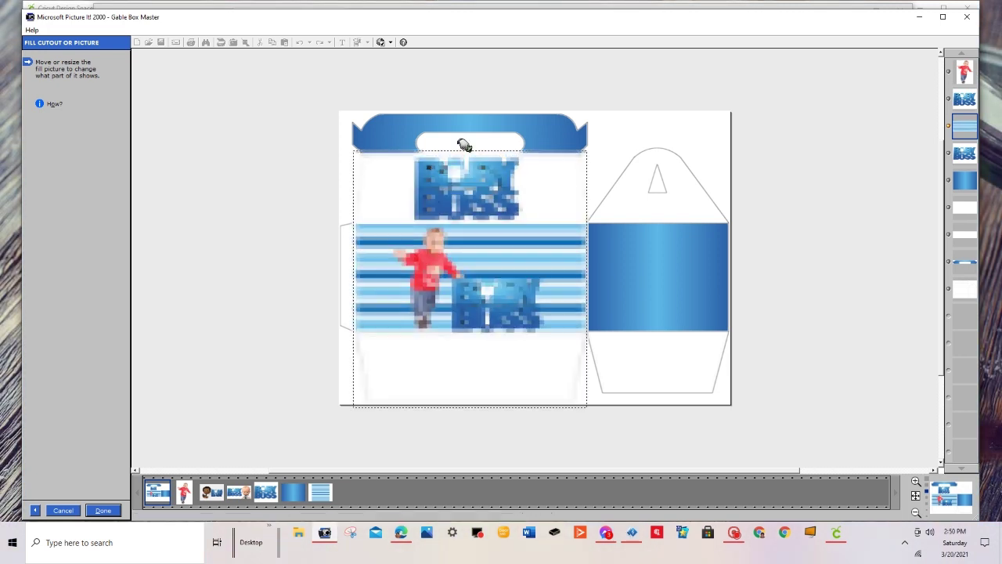
left_click_drag(510, 235, 508, 231)
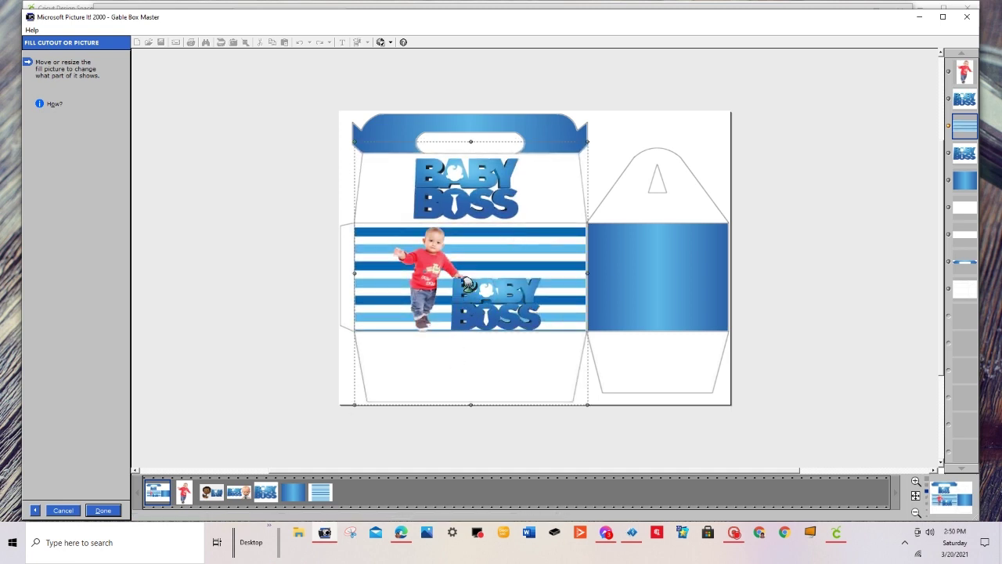
left_click_drag(466, 134, 465, 119)
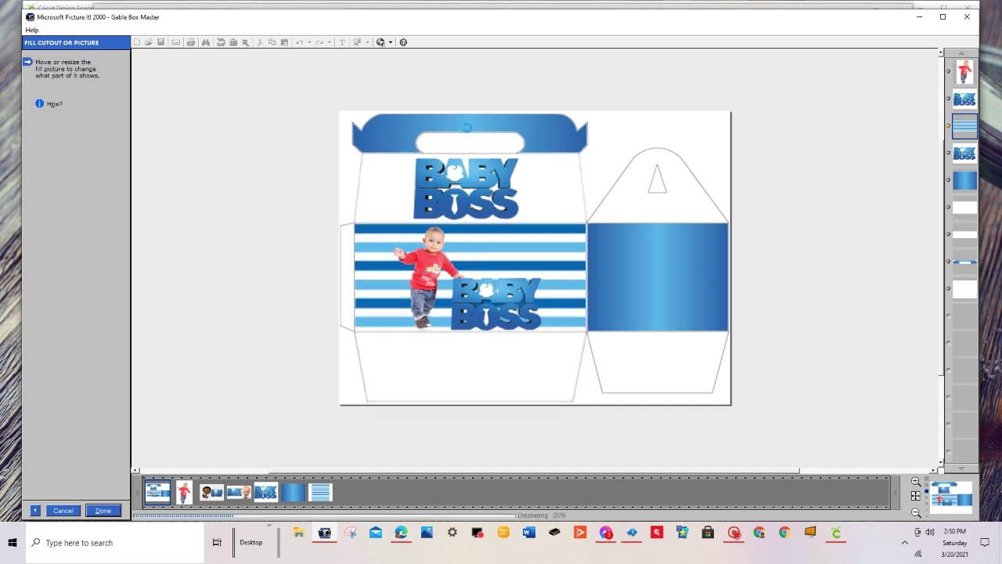
mouse_move(510, 256)
left_mouse_down()
mouse_move(510, 217)
mouse_move(509, 252)
left_mouse_up()
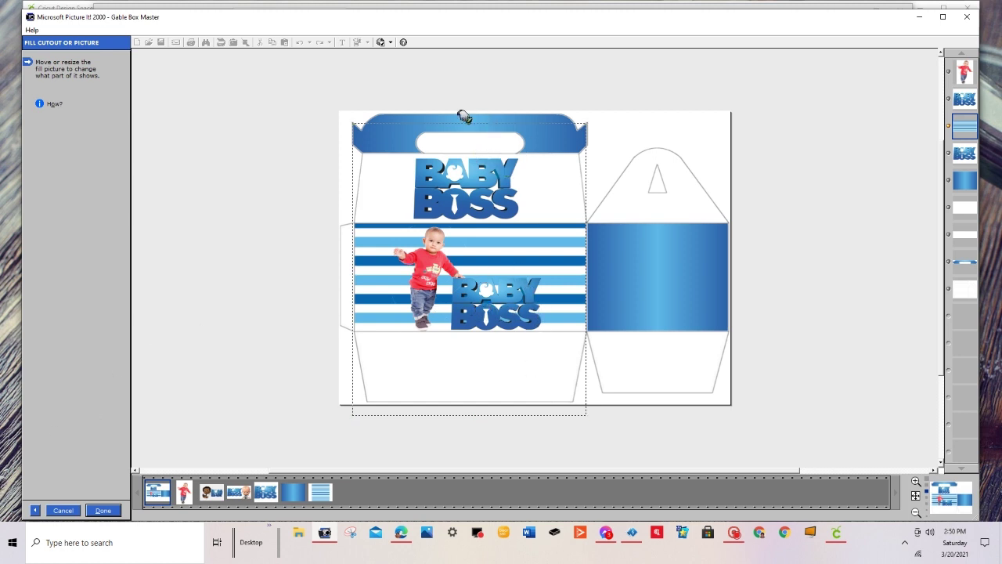
Step: Drag the striped baby fill slightly upward inside the front panel cutout and finish the fill
left_click_drag(461, 111, 464, 111)
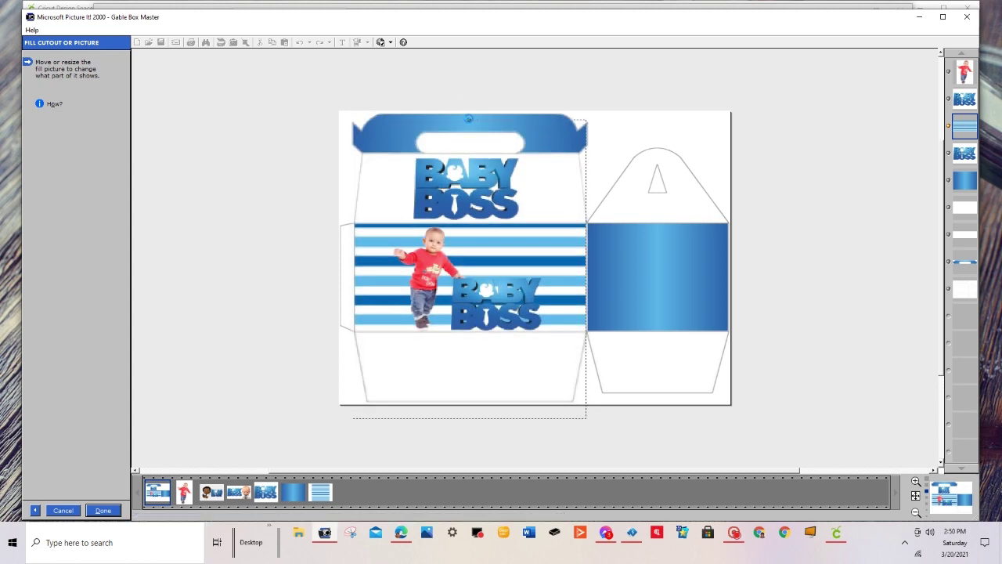
left_click_drag(482, 247, 481, 244)
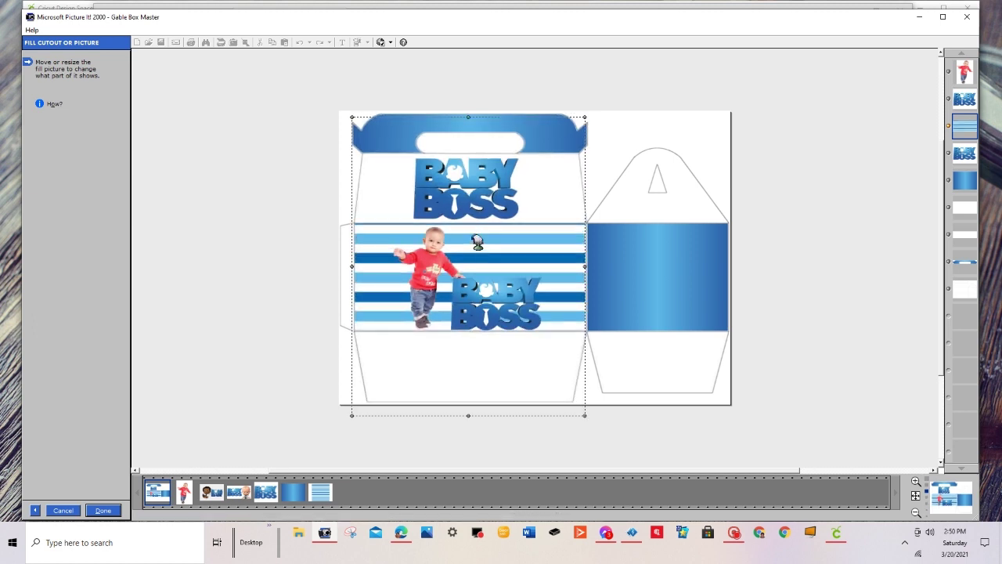
left_click_drag(470, 108, 463, 105)
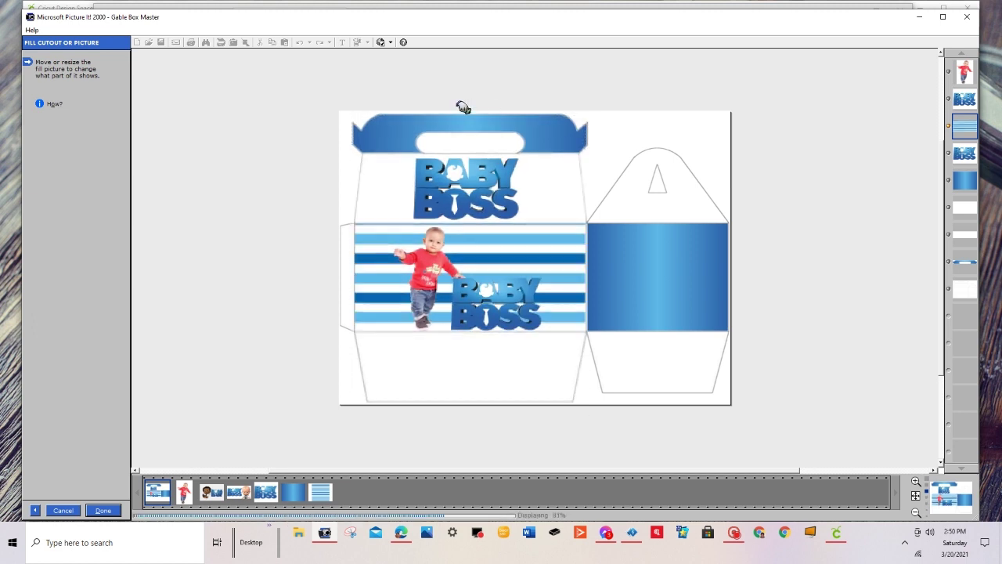
left_click(474, 301)
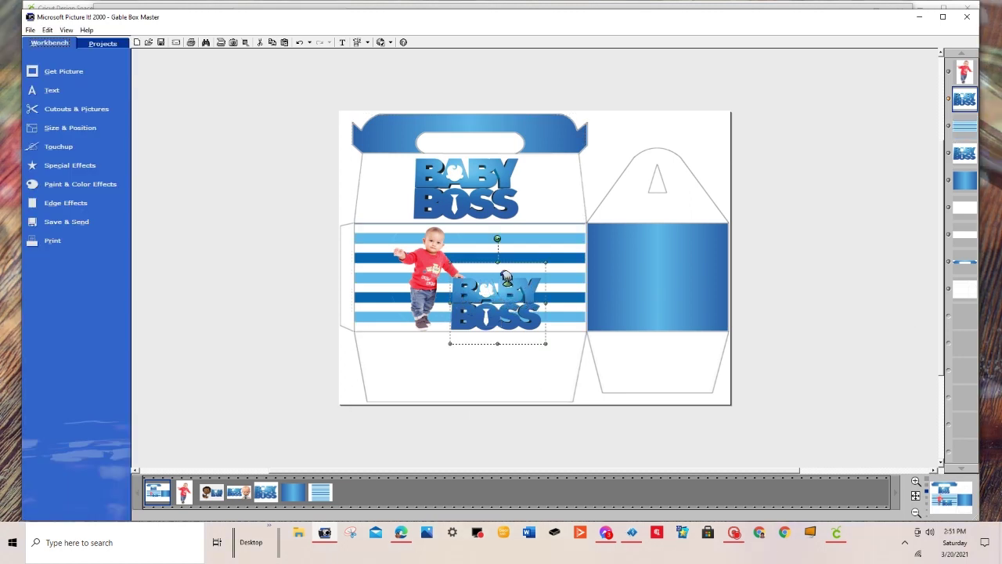
Step: Apply a Soft shadow to the BABY BOSS logo and adjust where the shadow falls
left_click(58, 172)
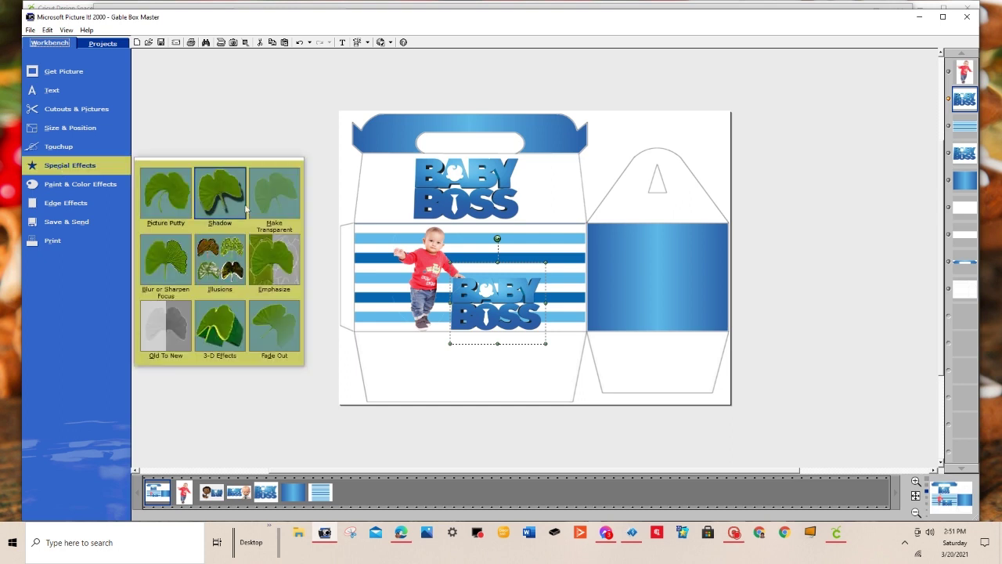
left_click(223, 192)
left_click(109, 125)
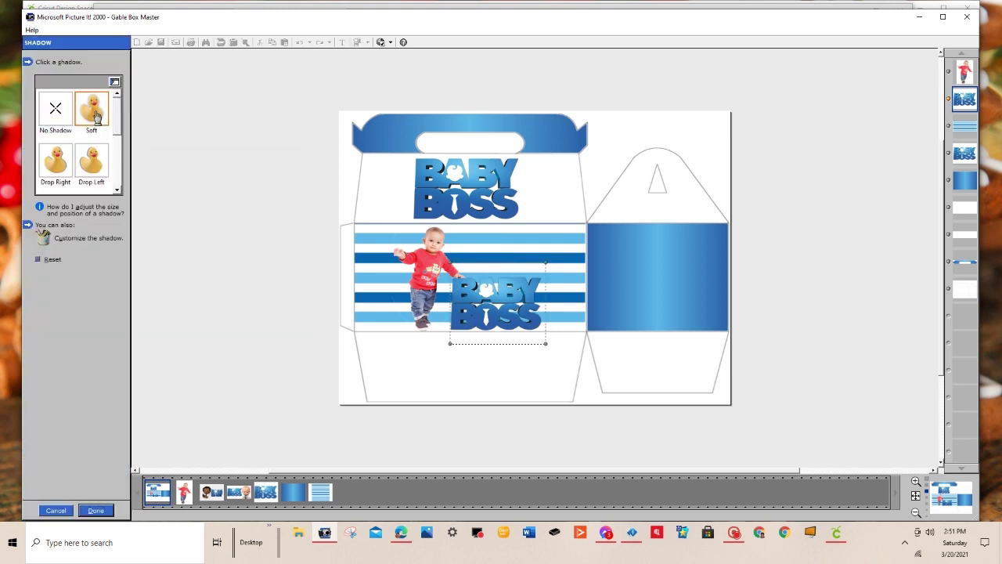
left_click_drag(553, 267, 549, 251)
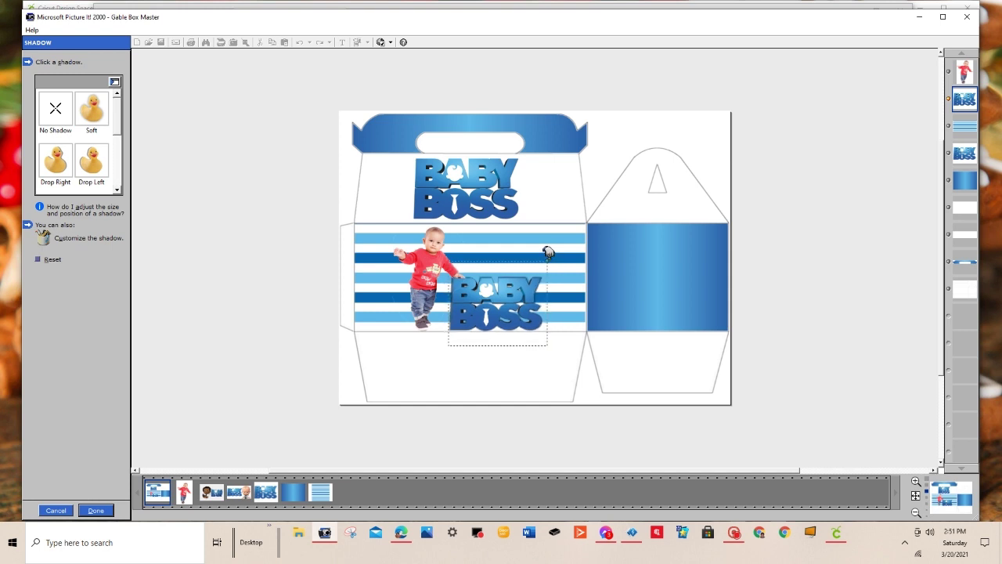
left_click_drag(549, 251, 549, 251)
left_click(96, 511)
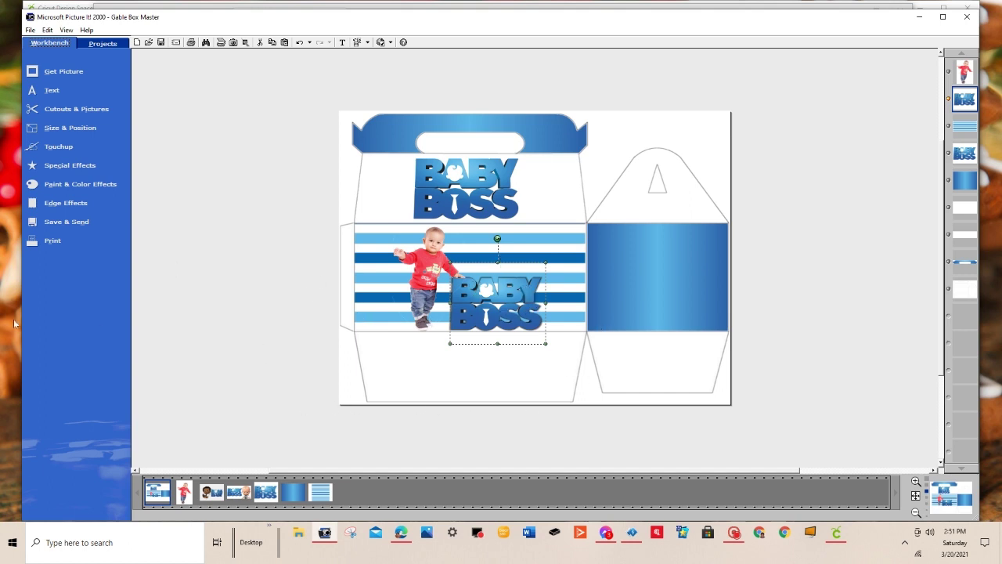
Step: Place a smaller copy of the baby photo on the blue side panel
left_click_drag(636, 276, 635, 275)
left_click_drag(684, 198, 660, 230)
left_click(641, 270)
Step: Add a shrunken BABY BOSS logo at the side panel's lower right
left_click_drag(264, 495, 689, 321)
left_click_drag(768, 370, 697, 320)
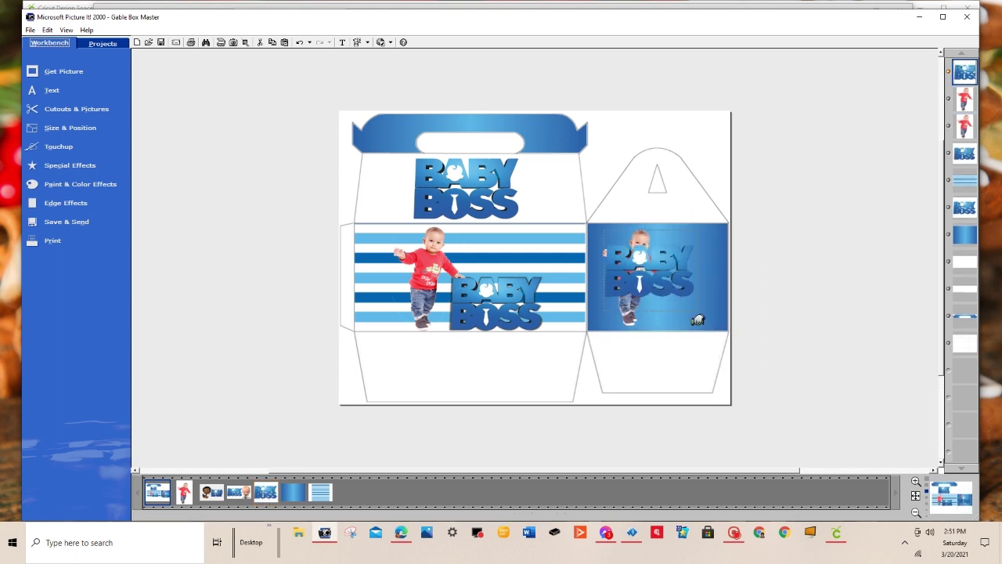
left_click_drag(650, 281, 689, 312)
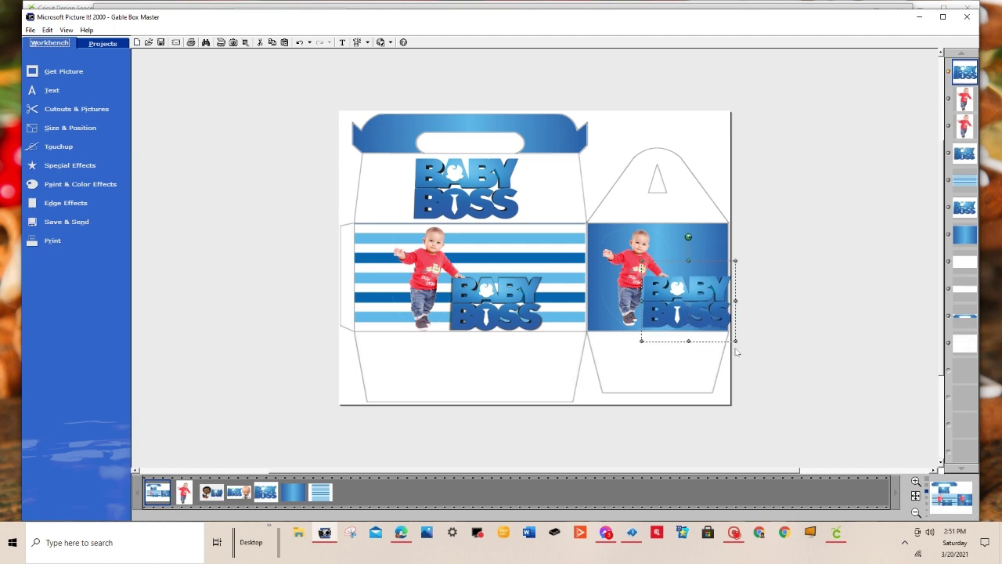
left_click_drag(739, 337, 728, 334)
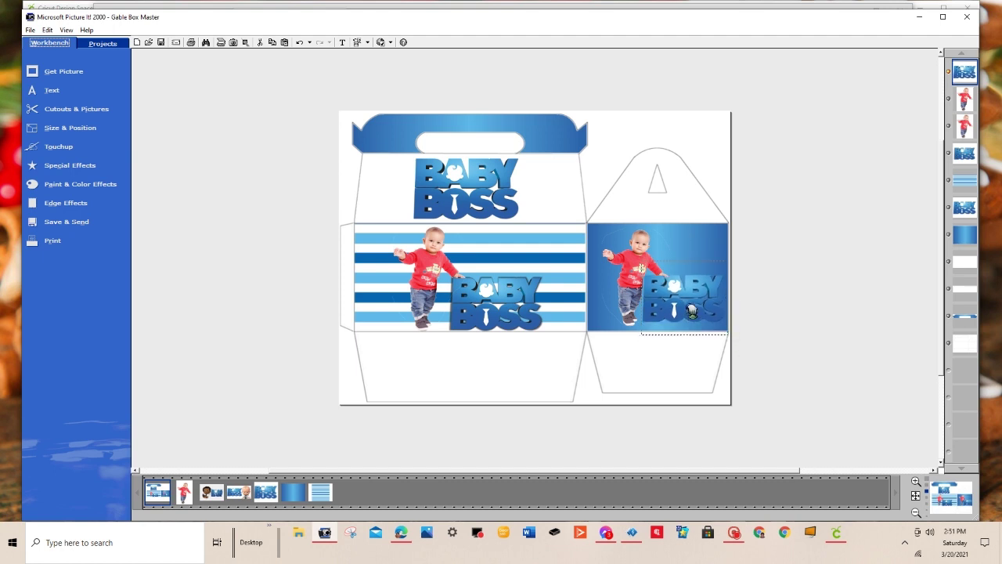
Step: Nudge the photo left, undo the accidental panel move, and nudge the logo down-left
left_click(623, 270)
left_click_drag(623, 269, 624, 266)
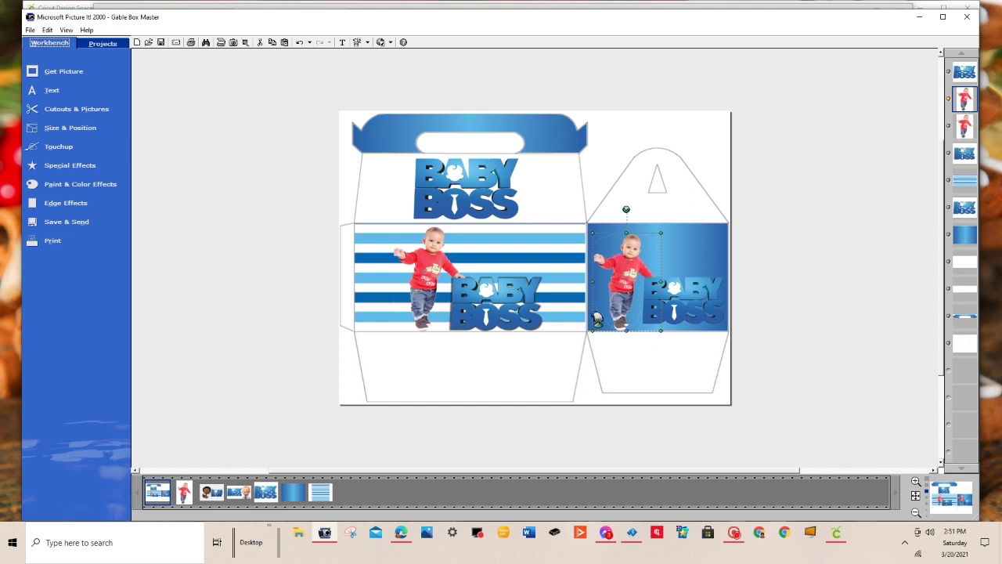
left_click(708, 304)
left_click_drag(687, 283, 684, 290)
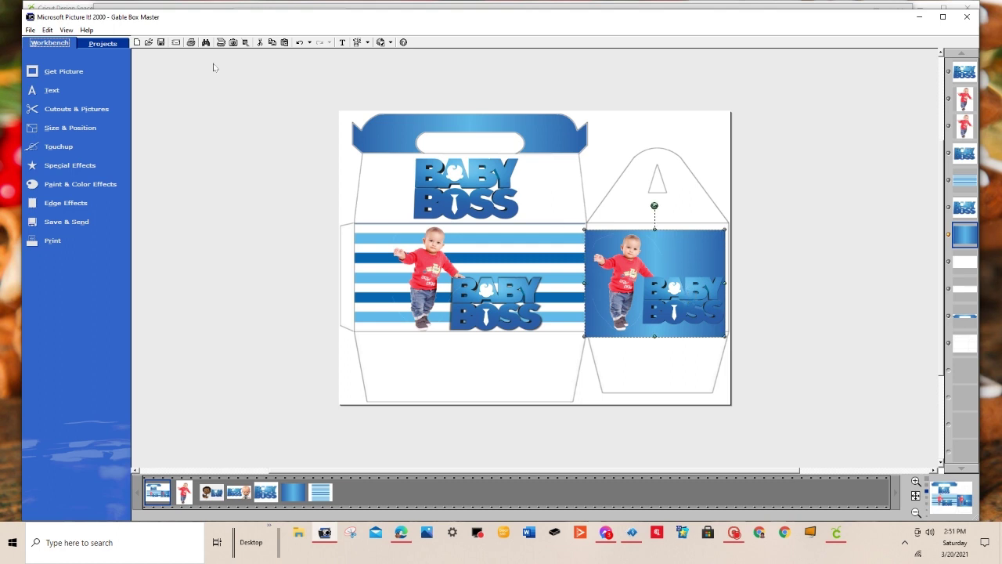
left_click(298, 44)
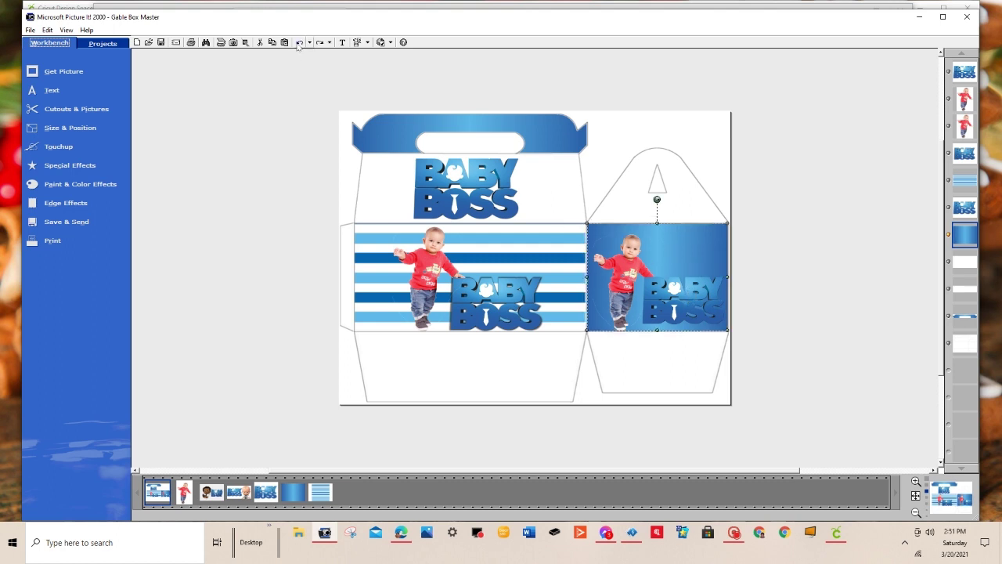
left_click(693, 299)
left_click_drag(714, 283, 707, 289)
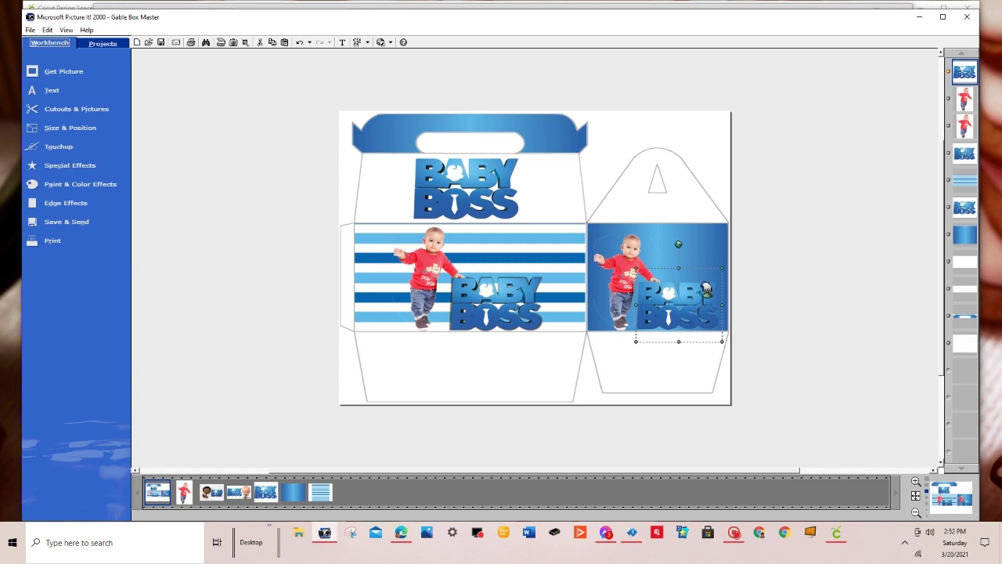
left_click(815, 323)
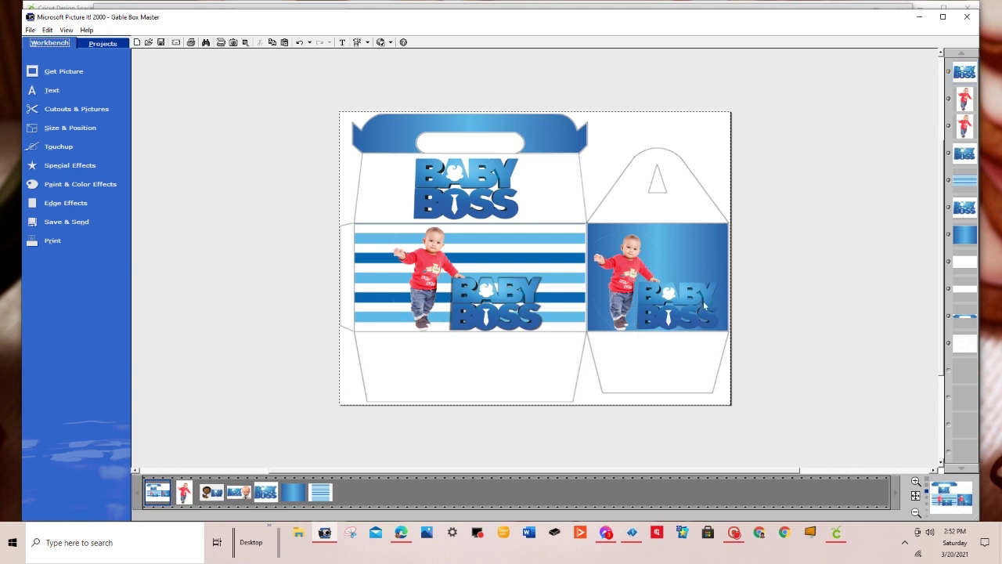
Step: Give the side-panel BABY BOSS logo a white highlighted edge
left_click(71, 205)
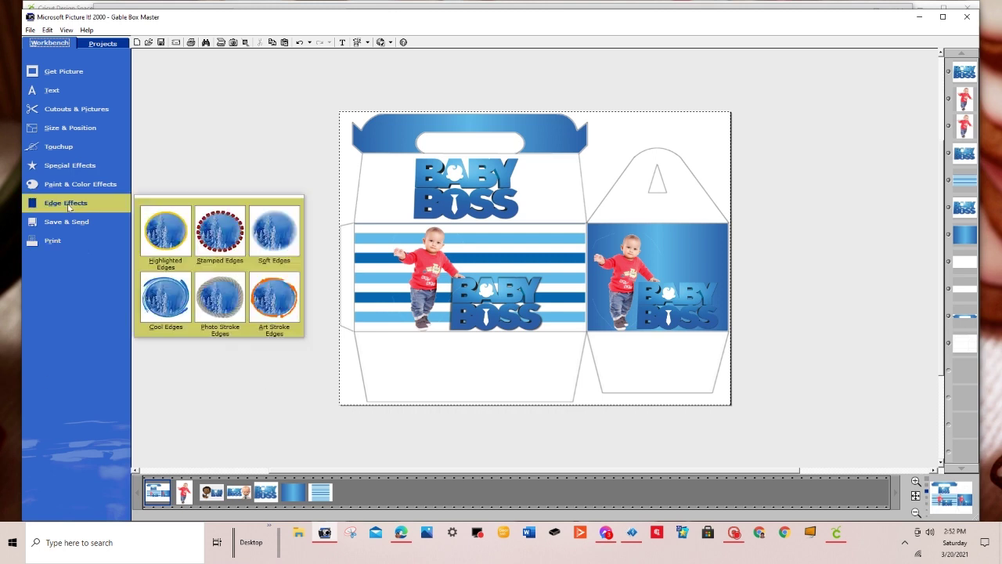
left_click(166, 246)
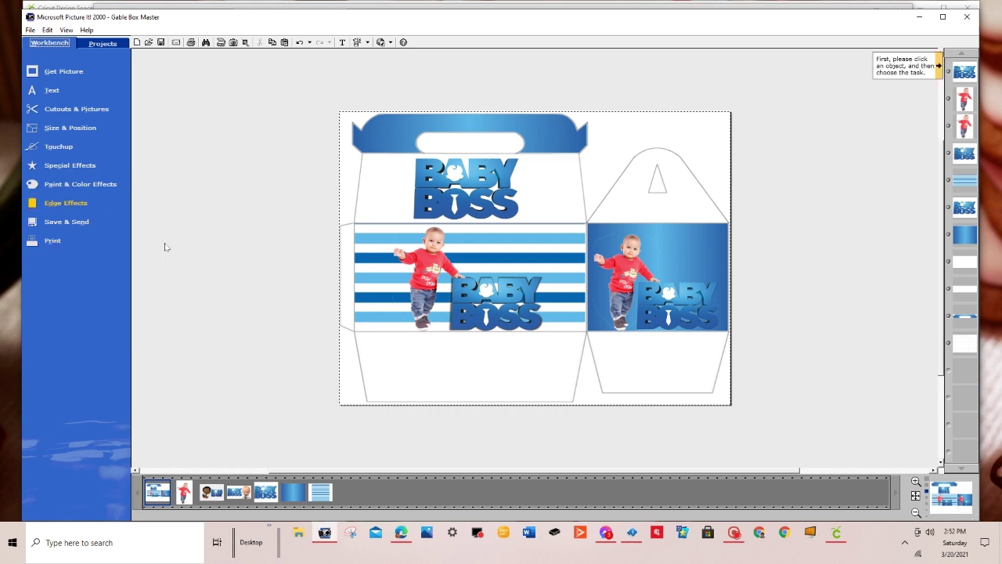
left_click(688, 296)
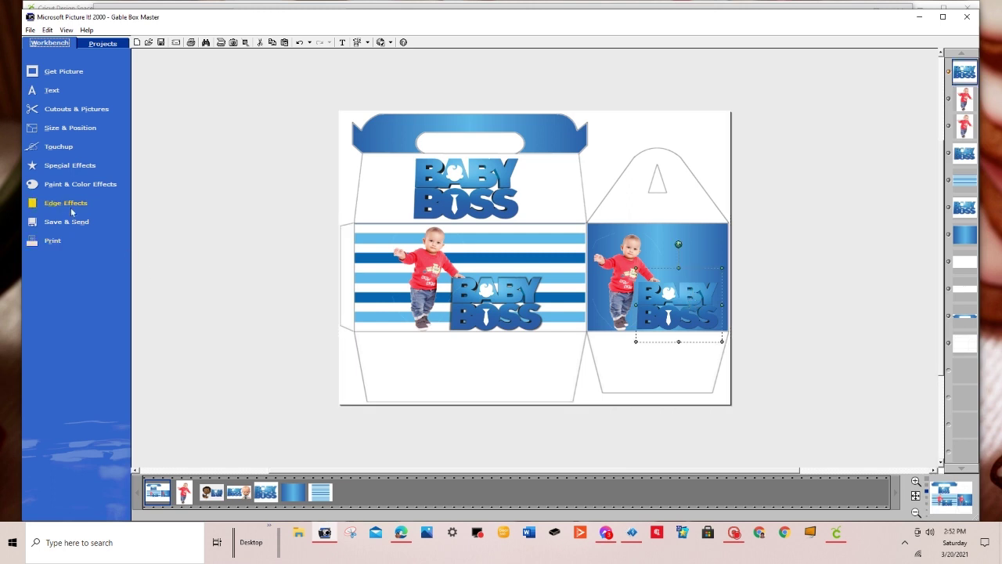
left_click(71, 208)
left_click(163, 235)
left_click(65, 140)
left_click(44, 247)
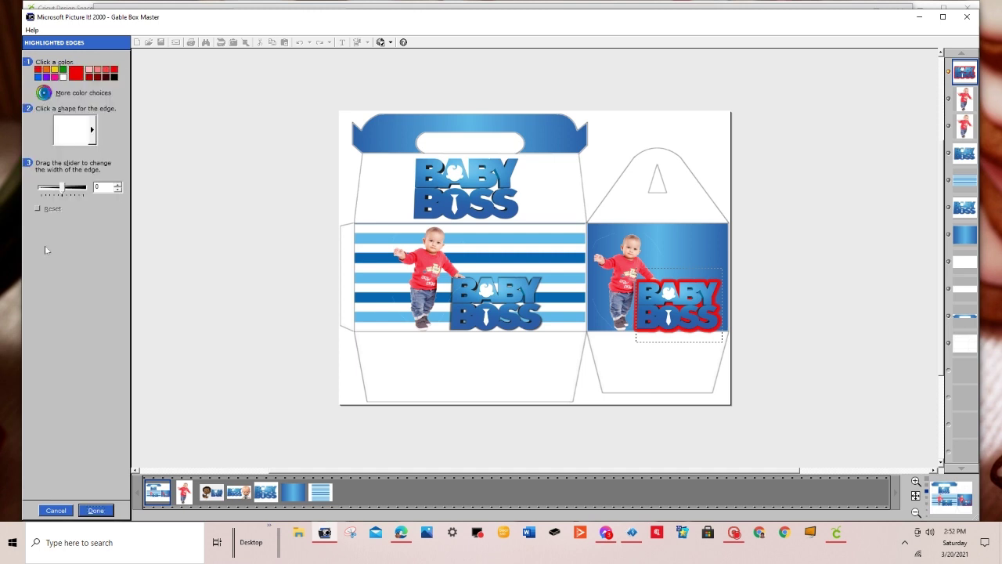
left_click(64, 76)
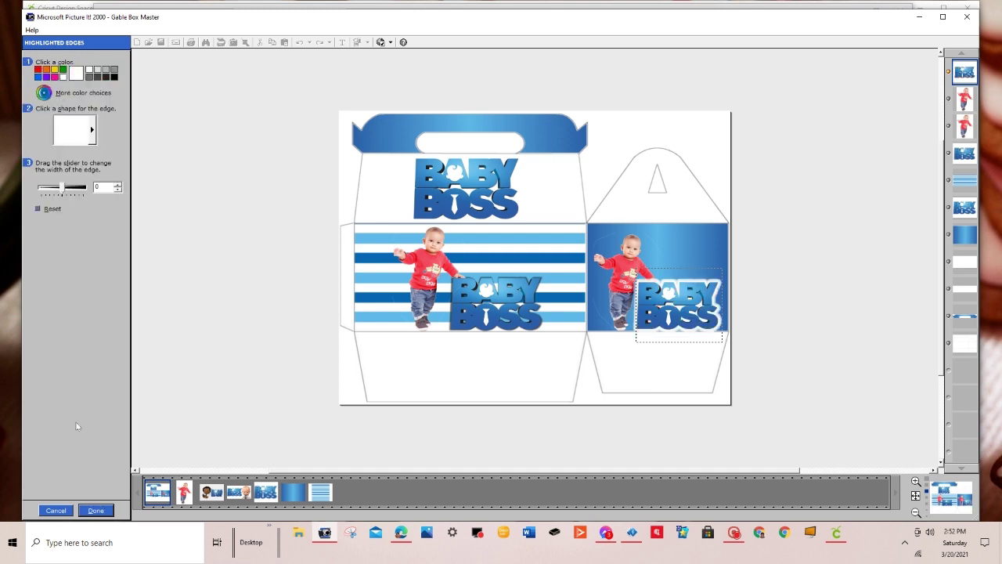
left_click(97, 511)
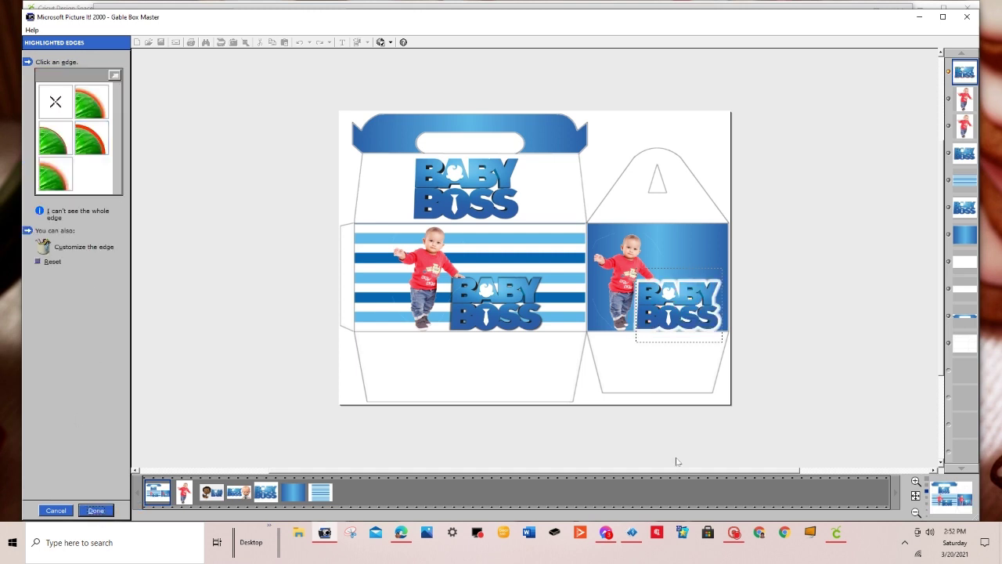
left_click(95, 510)
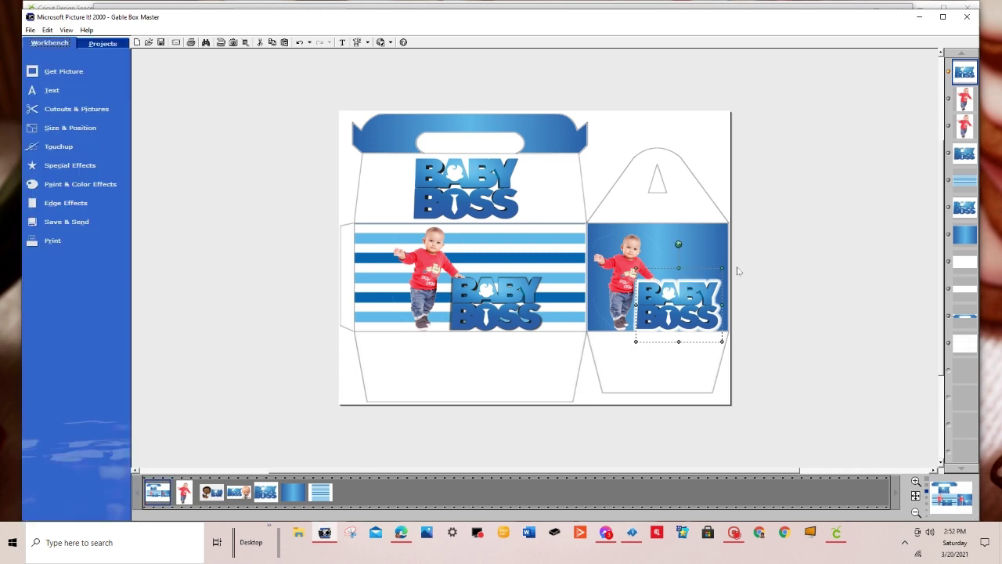
Step: Shrink the logo slightly and nudge it snugly into the lower right corner
left_click_drag(721, 266, 722, 263)
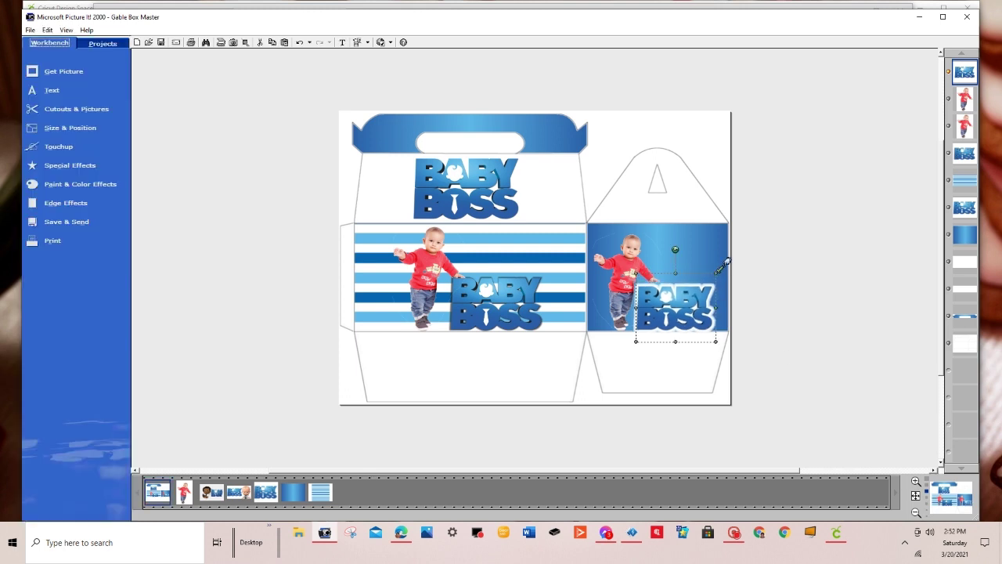
left_click_drag(693, 294, 695, 291)
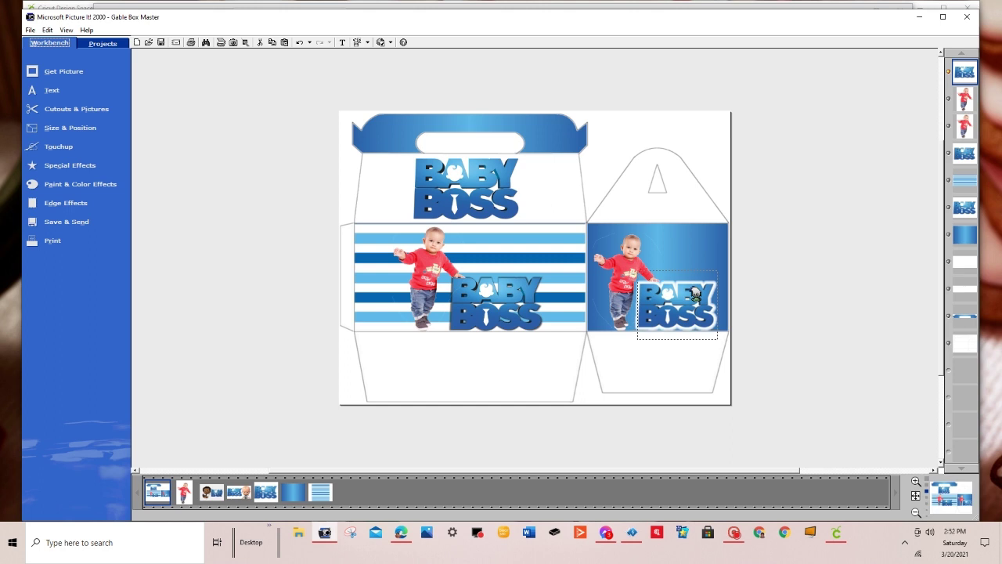
left_click(663, 224)
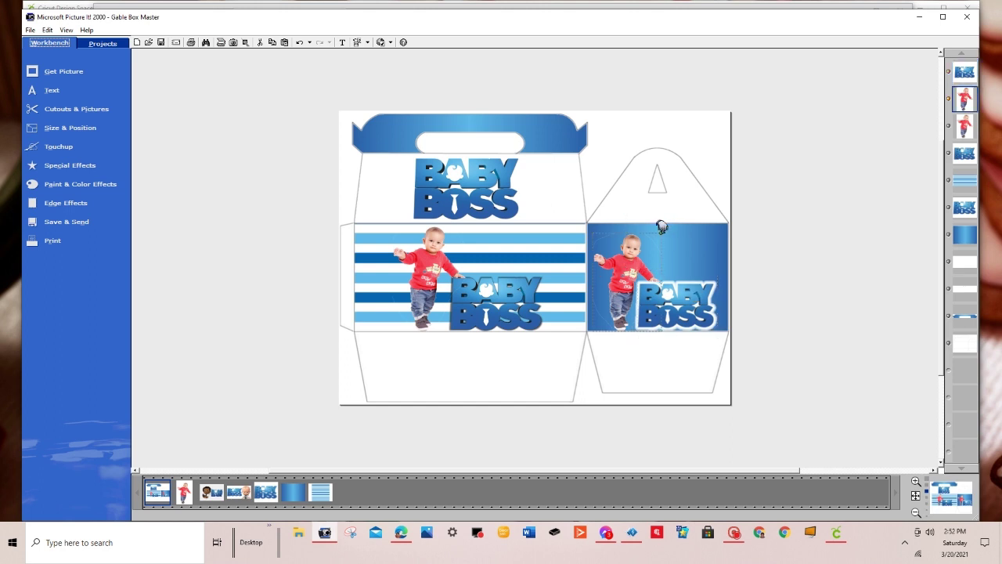
left_click(689, 294)
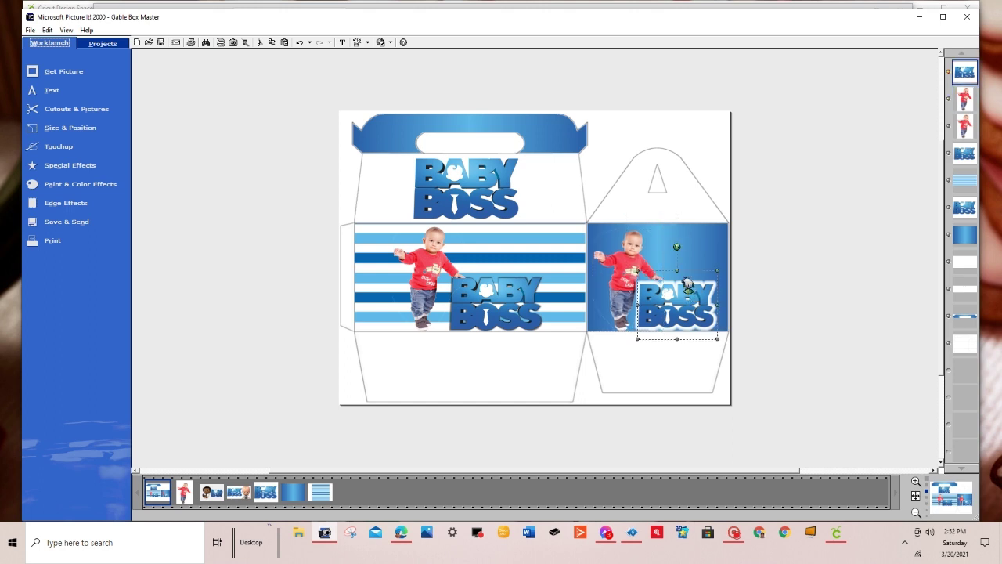
left_click_drag(687, 294, 693, 295)
left_click(817, 353)
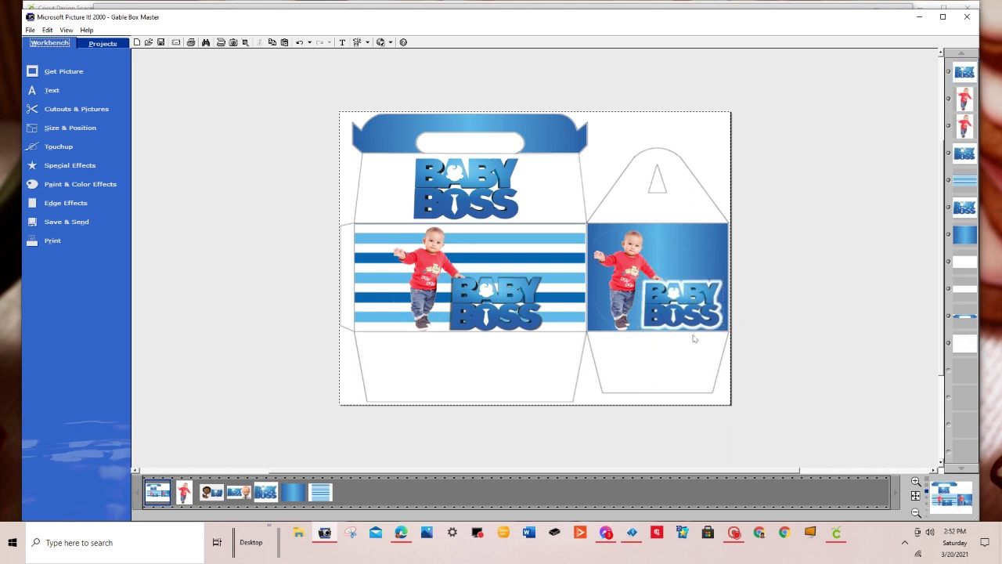
Step: Remove the shadow from the front panel's BABY BOSS logo
left_click(465, 322)
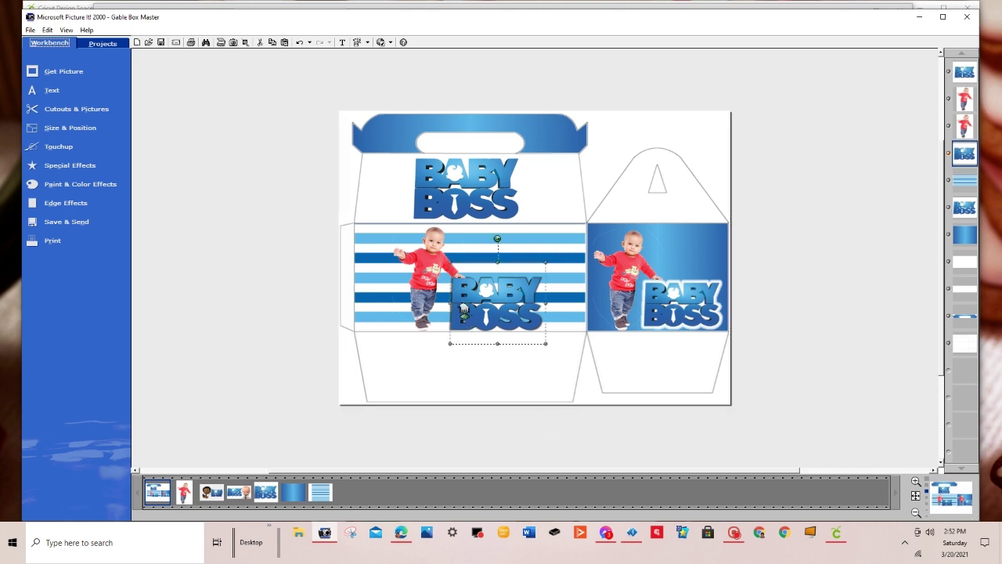
left_click(70, 165)
left_click(221, 196)
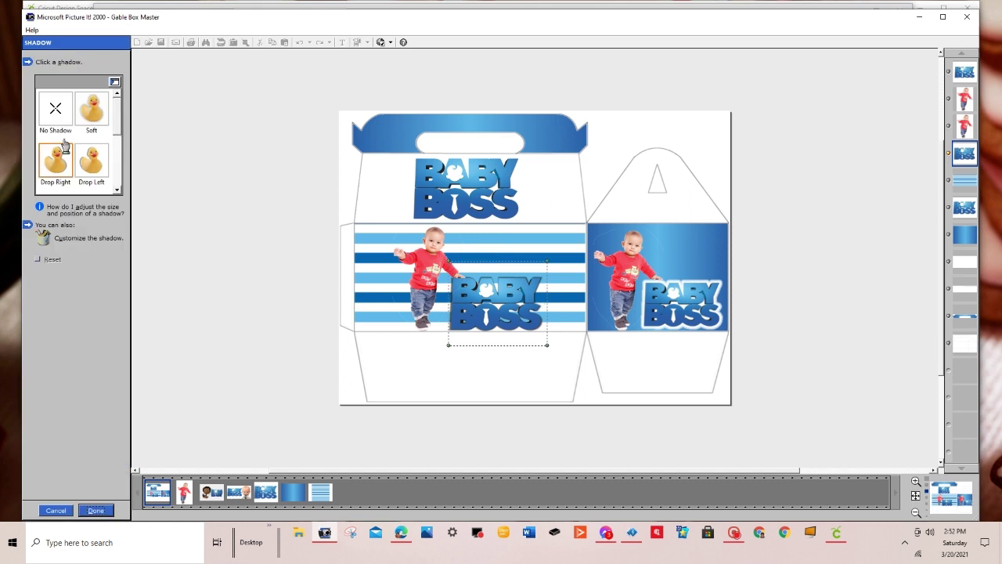
left_click(58, 109)
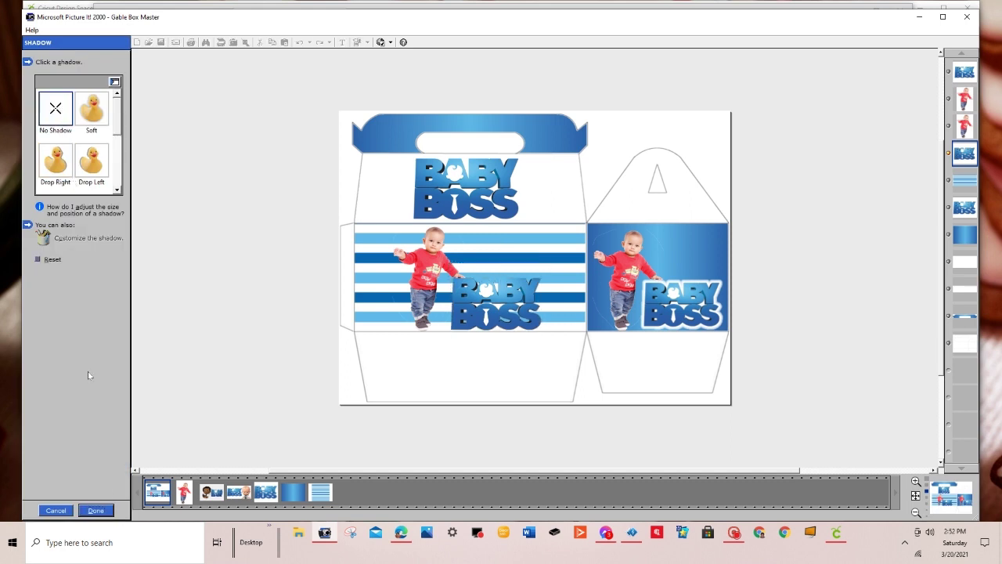
left_click(96, 510)
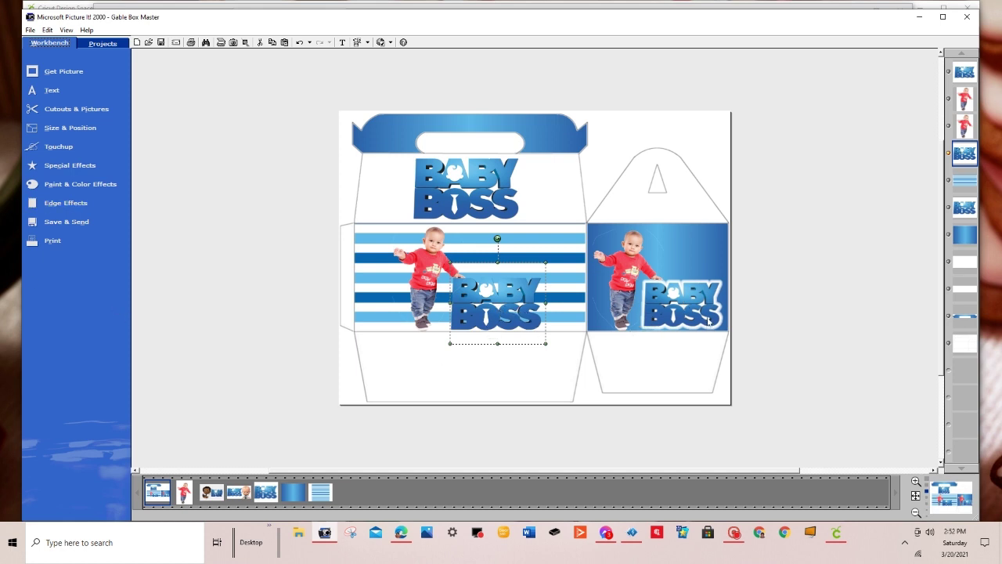
Step: Give the front logo a highlighted edge, customizing its colour to white
left_click(64, 206)
left_click(166, 238)
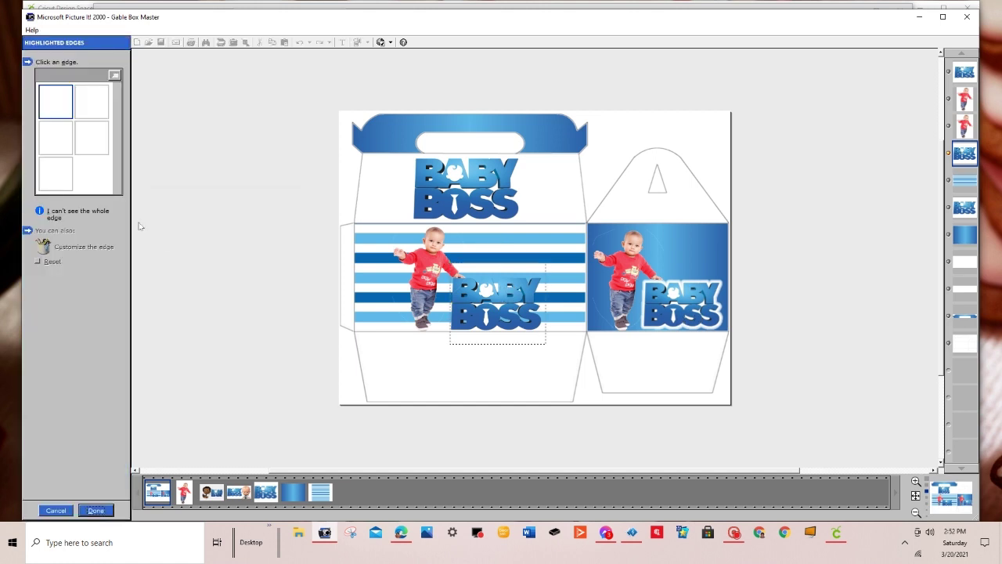
left_click(94, 133)
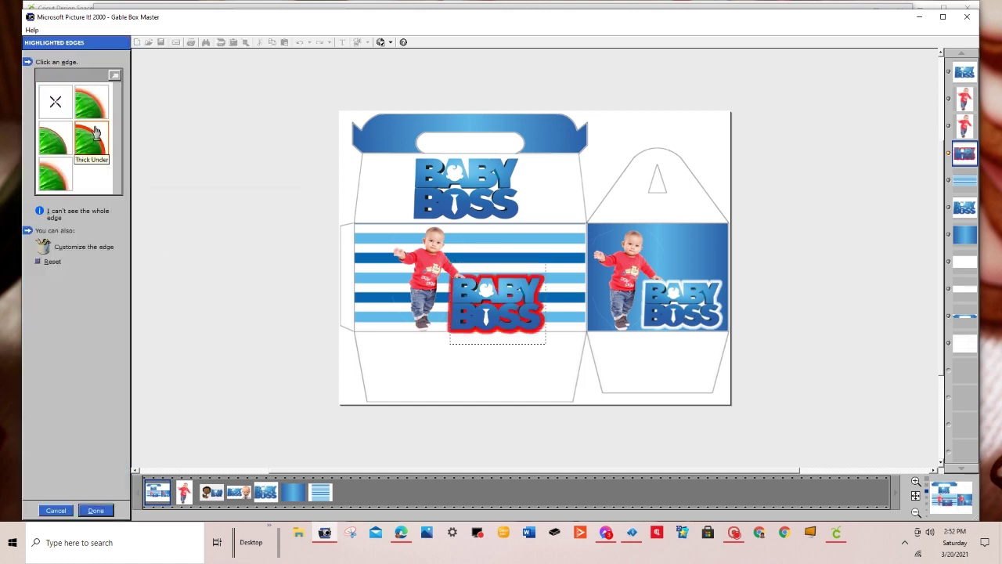
left_click(45, 247)
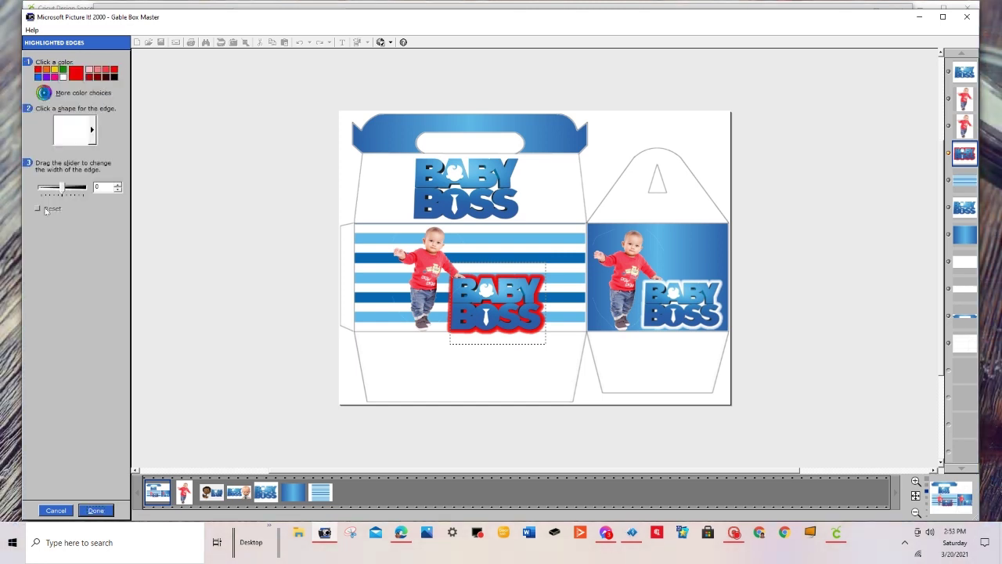
left_click(56, 510)
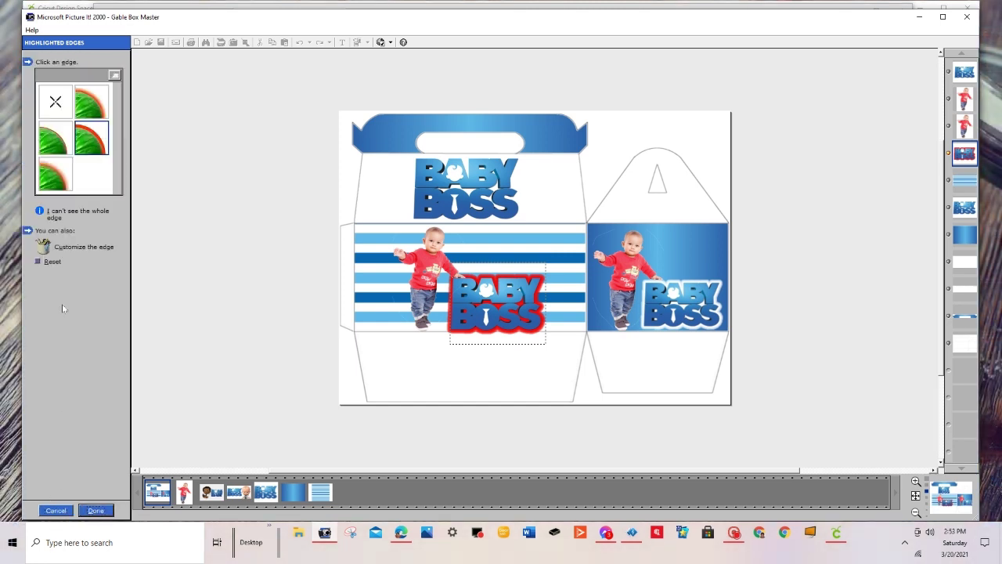
left_click(45, 248)
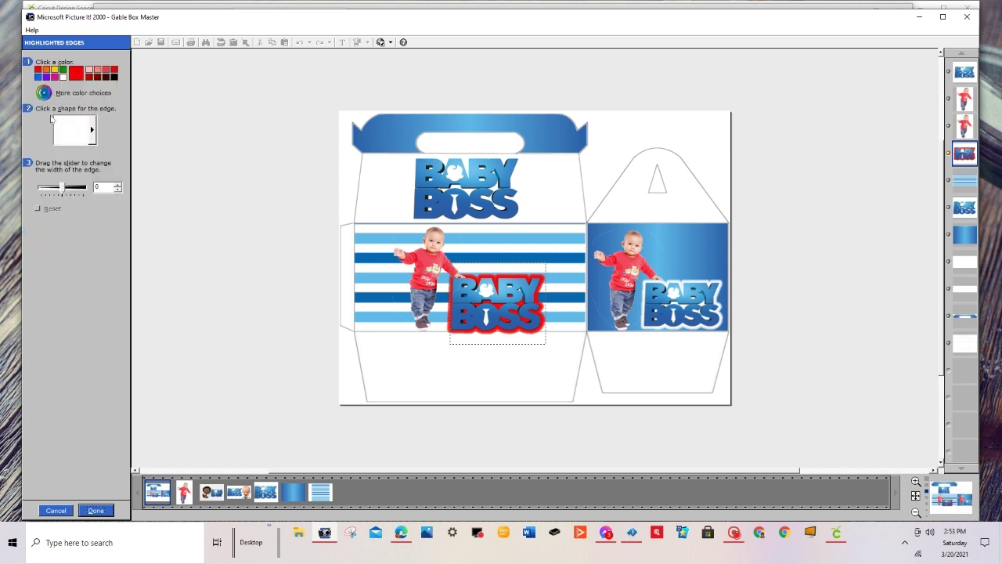
left_click(63, 77)
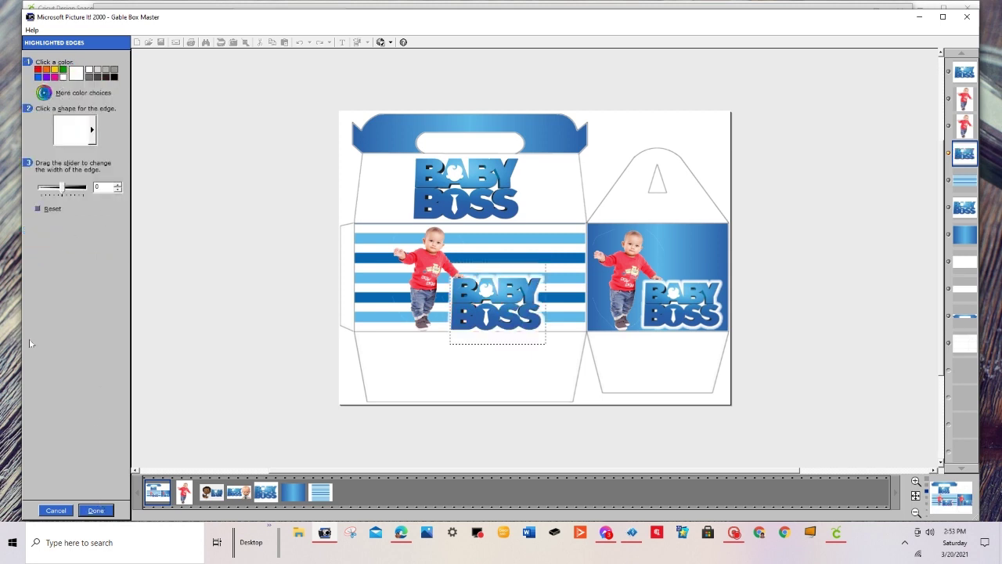
left_click(44, 94)
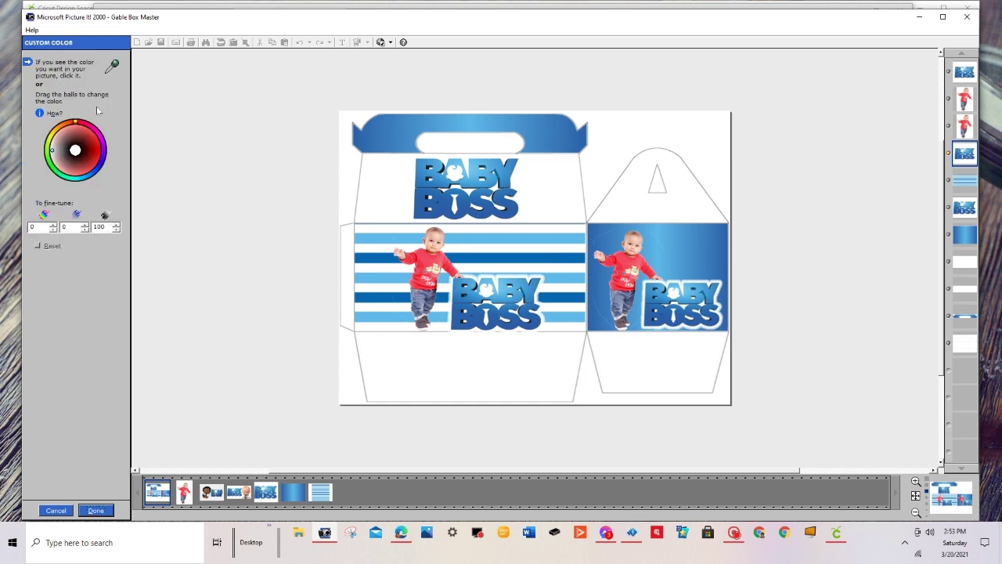
left_click_drag(52, 150, 82, 177)
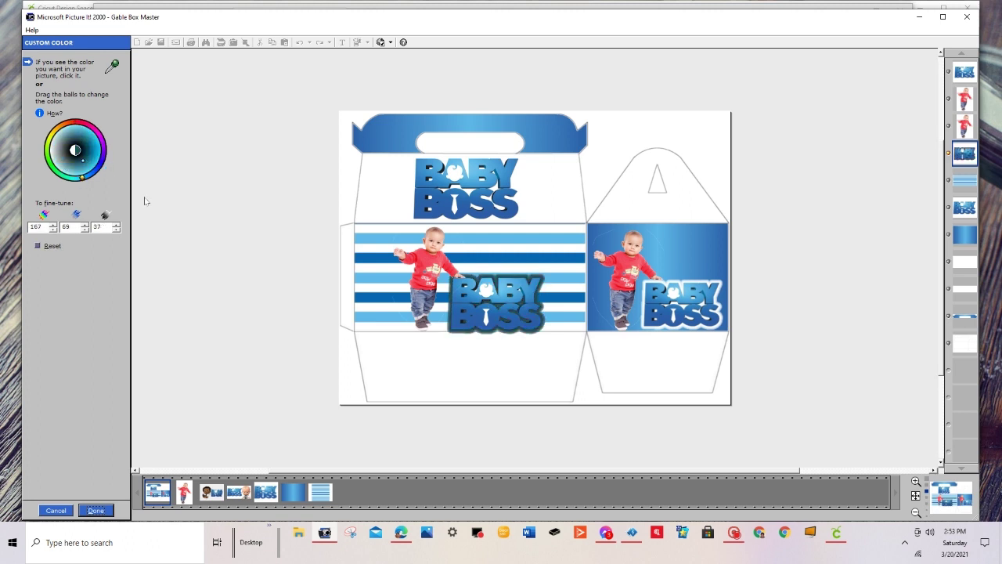
left_click(63, 509)
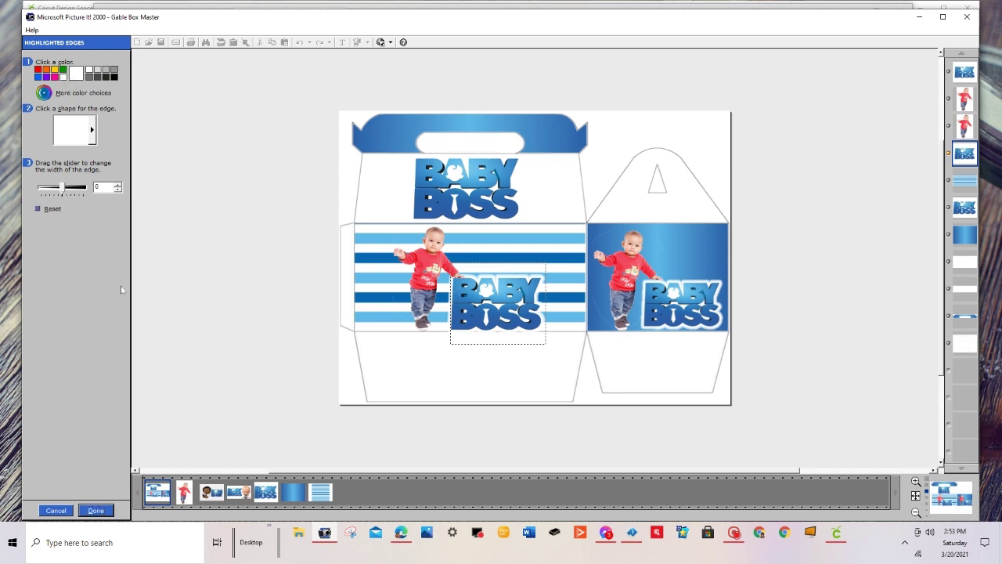
left_click(95, 510)
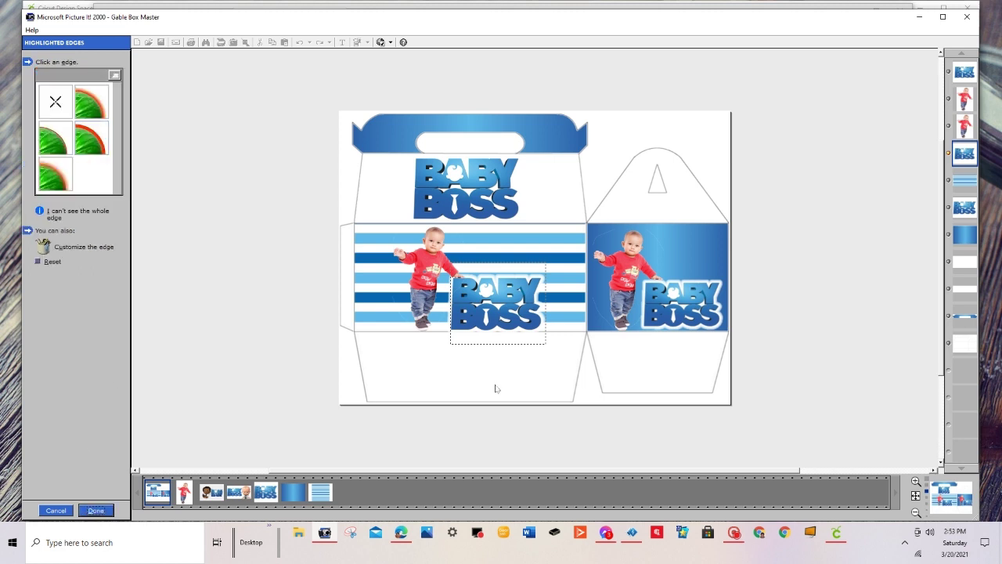
left_click(96, 510)
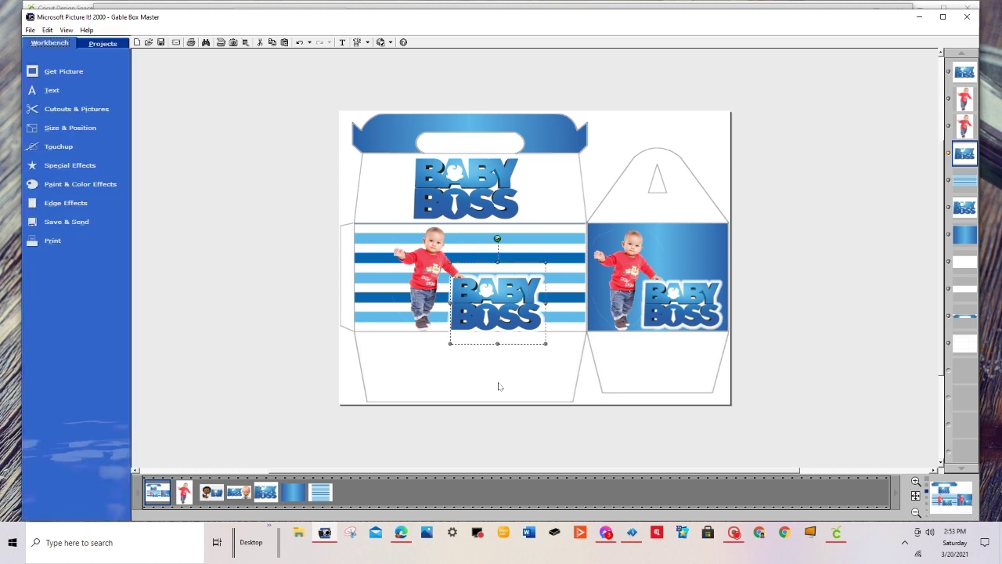
Step: Shrink and reposition the front logo, then bring a baby photo to the top of the stack
left_click_drag(546, 343, 541, 339)
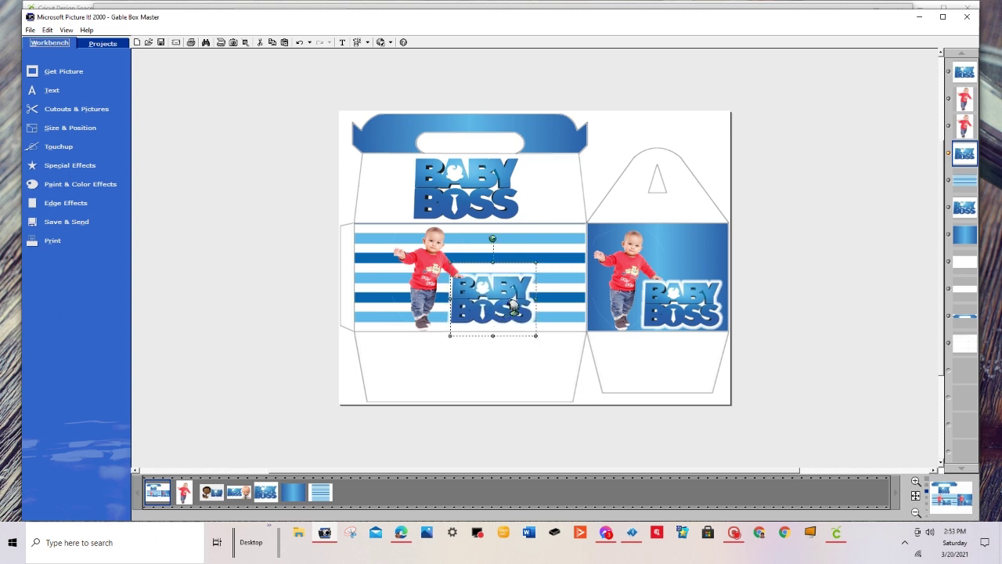
left_click_drag(511, 307, 539, 339)
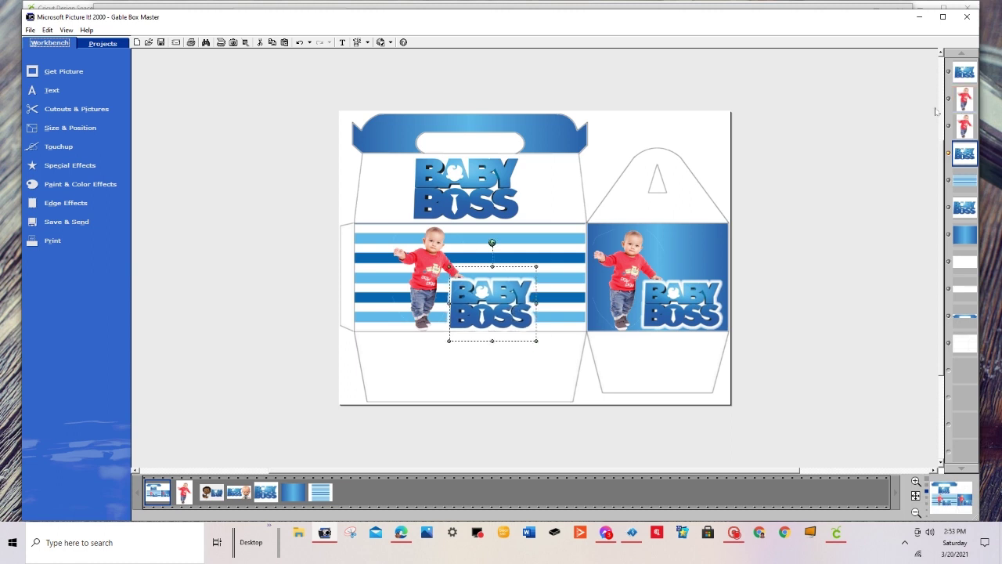
mouse_move(966, 99)
left_mouse_down()
mouse_move(964, 71)
mouse_move(967, 98)
left_mouse_up()
left_click(966, 132)
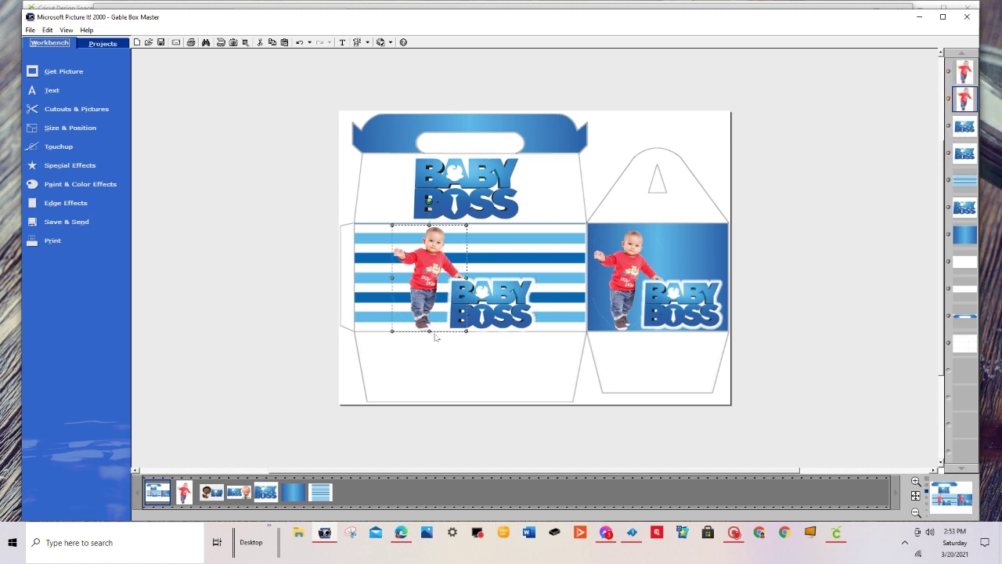
Step: Select the front-panel baby photo and apply a shadow, nudging the photo slightly left
left_click(672, 316)
left_click(614, 272)
left_click(856, 302)
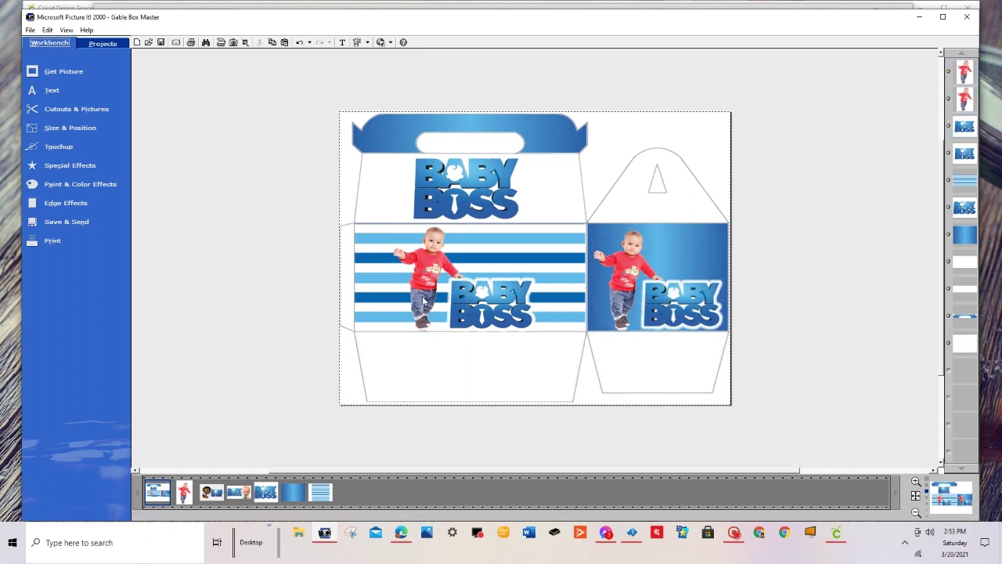
left_click(423, 300)
left_click(853, 376)
left_click(423, 272)
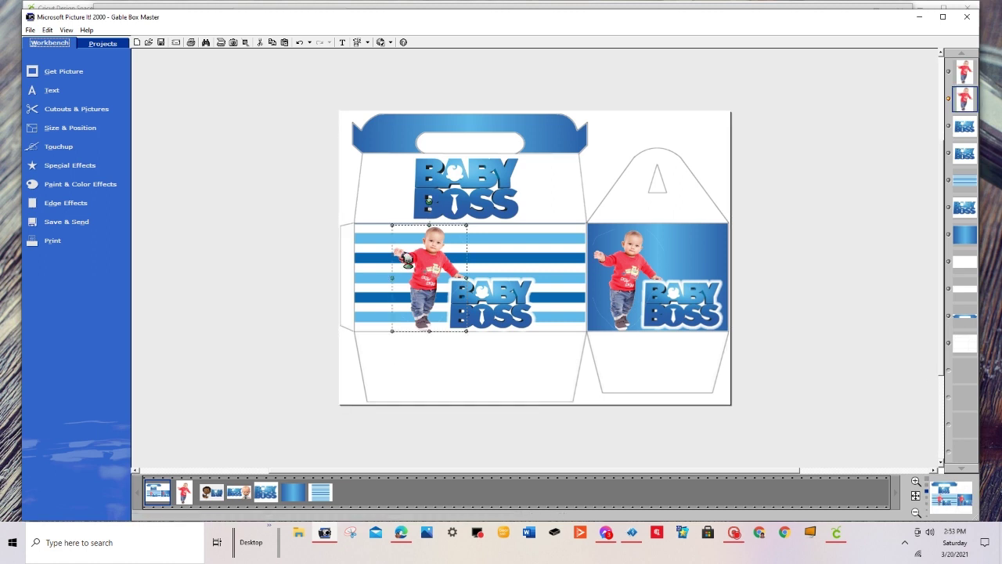
left_click(70, 165)
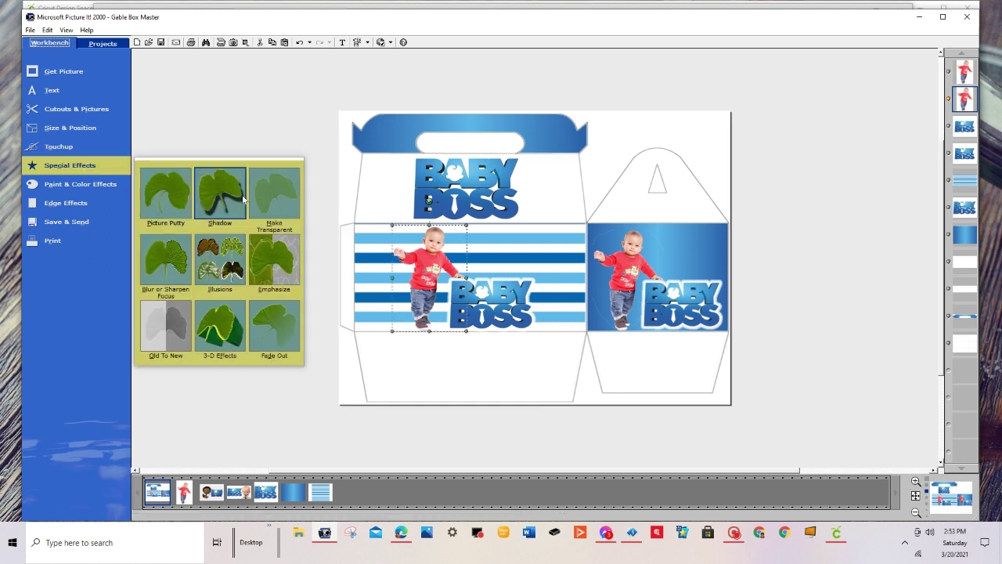
left_click(220, 193)
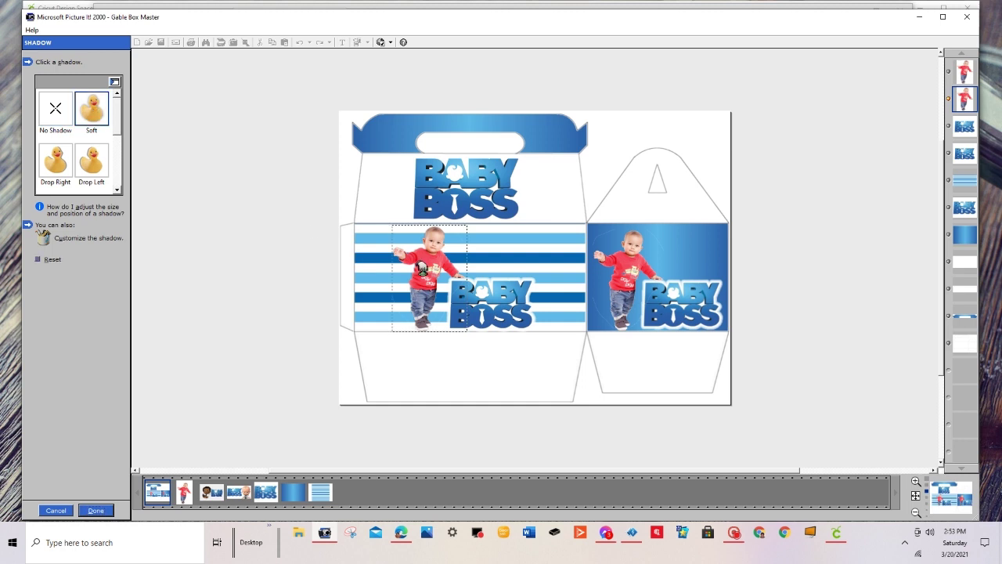
left_click_drag(423, 270, 420, 267)
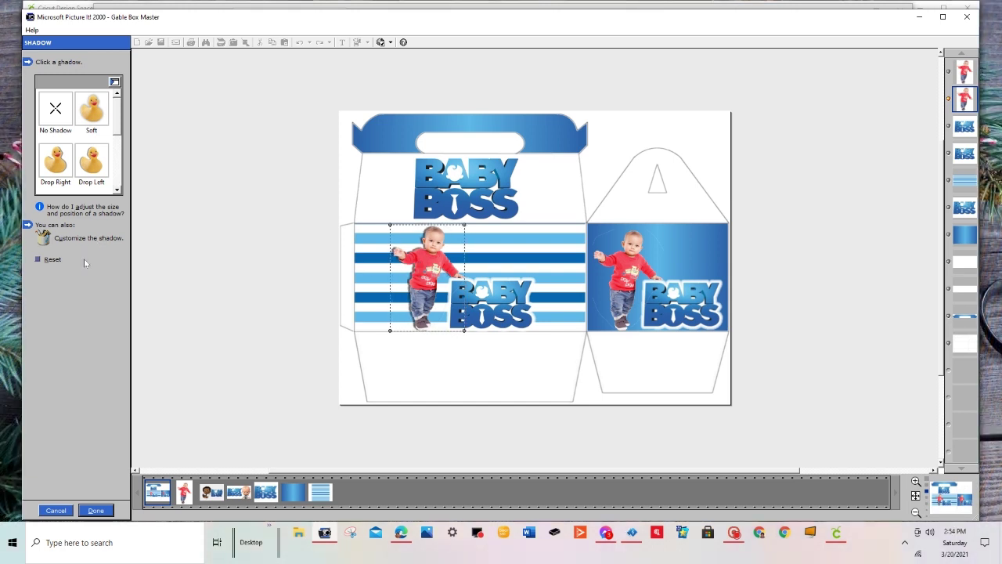
Step: Customize the photo's shadow to transparency 10 and edge softness 18
left_click(41, 240)
left_click_drag(42, 145, 49, 152)
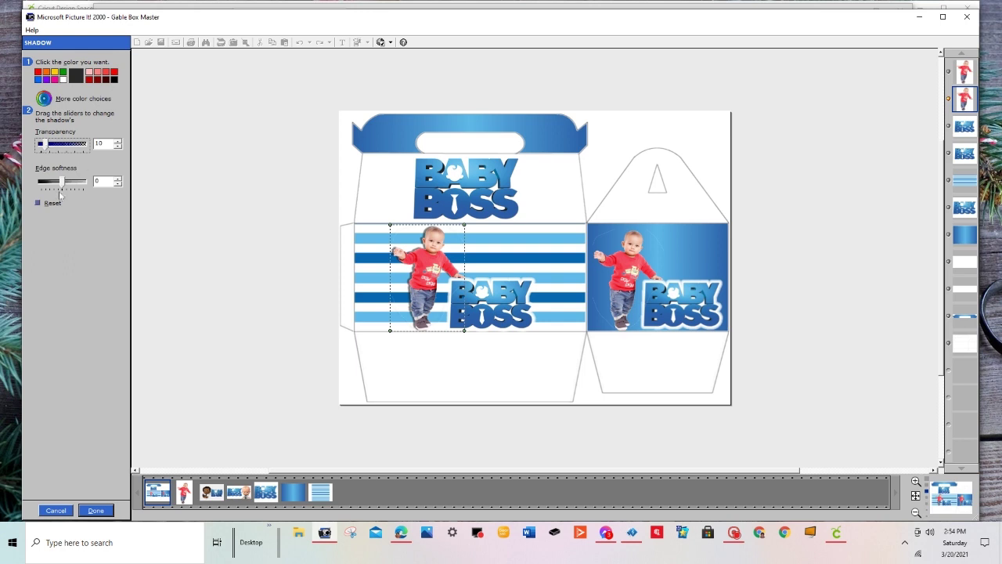
left_click_drag(62, 188, 67, 191)
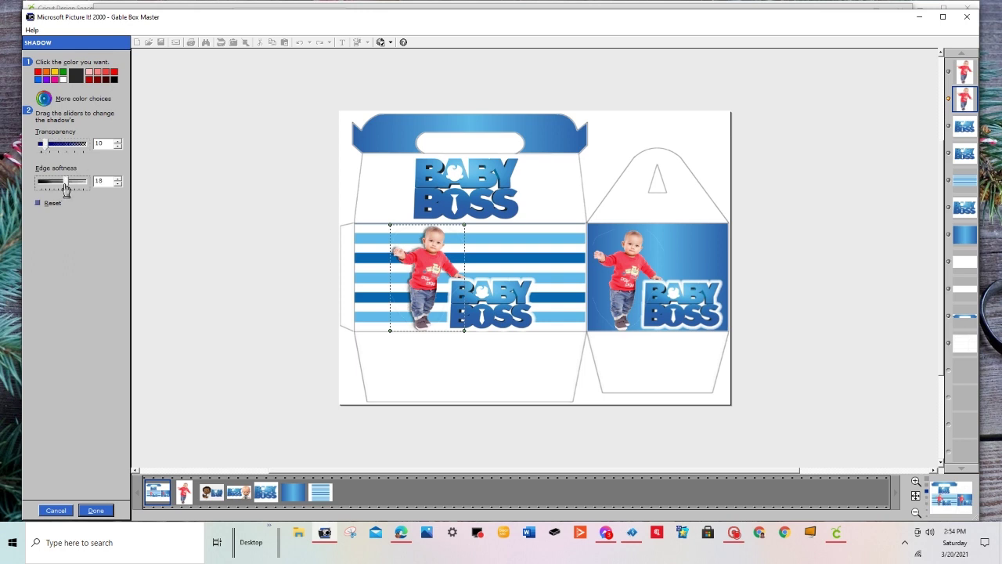
left_click(94, 511)
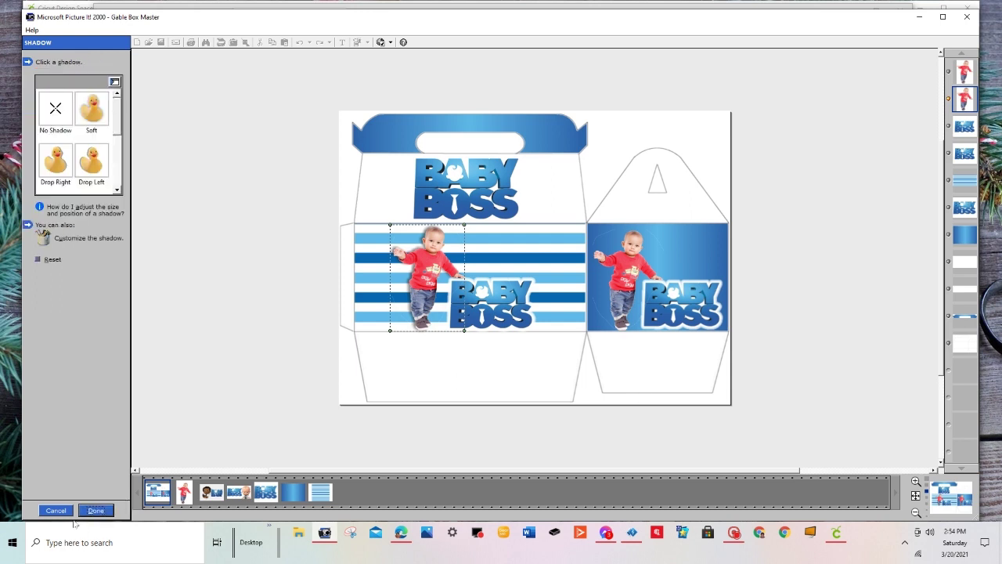
left_click(95, 510)
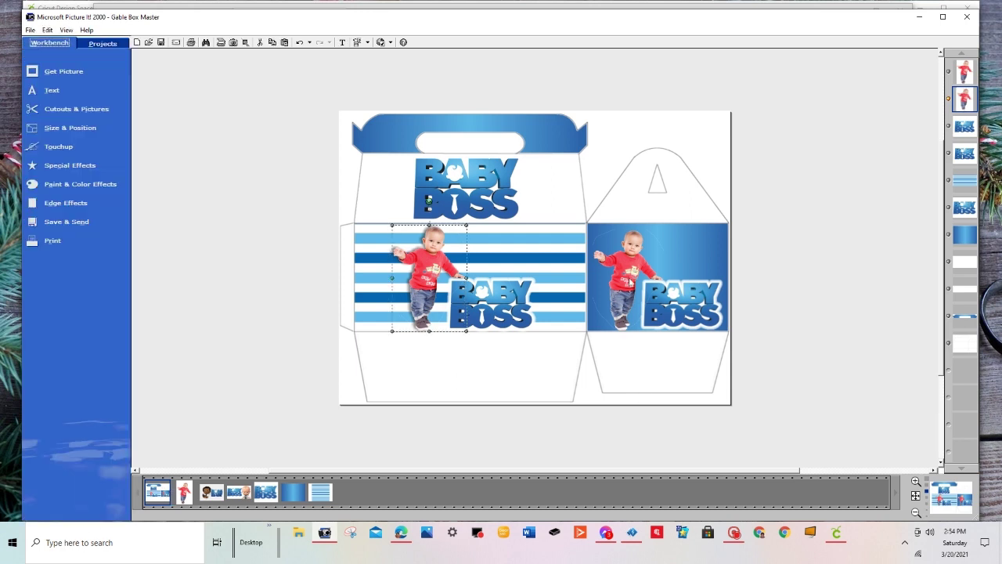
Step: Apply a Soft shadow to the right baby photo, customized to transparency 16 and edge softness 28
left_click(631, 268)
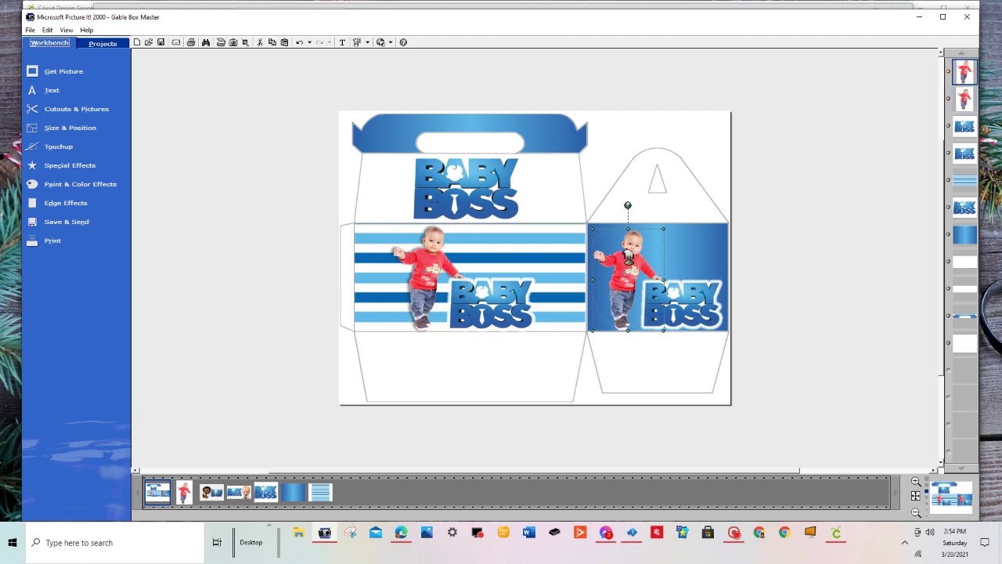
left_click(74, 165)
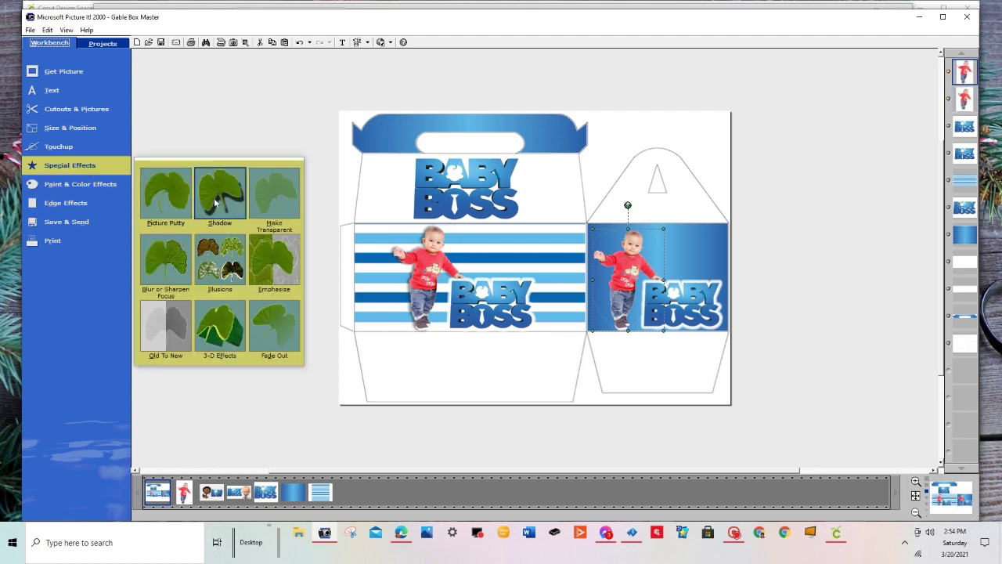
left_click(221, 195)
left_click(93, 112)
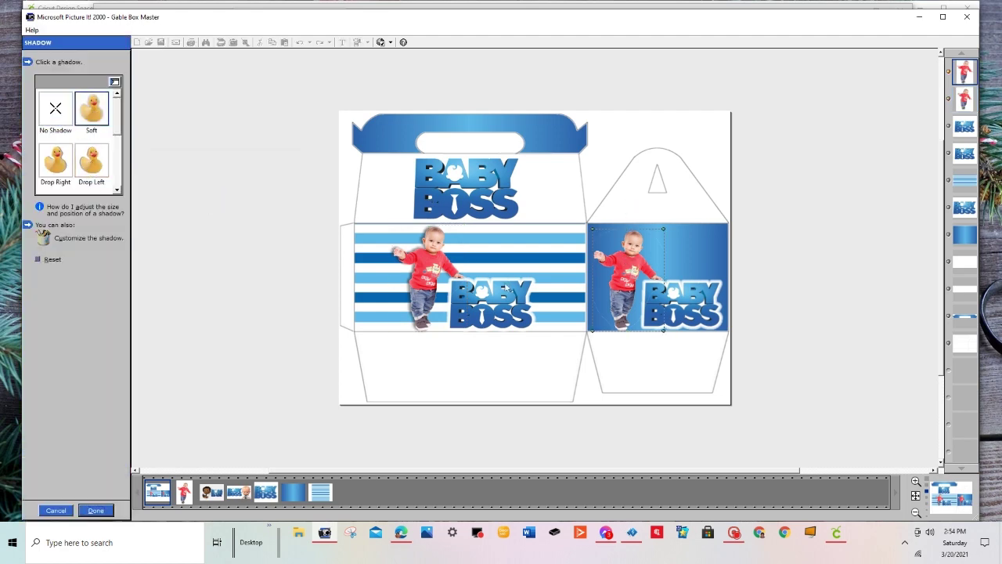
left_click(633, 265)
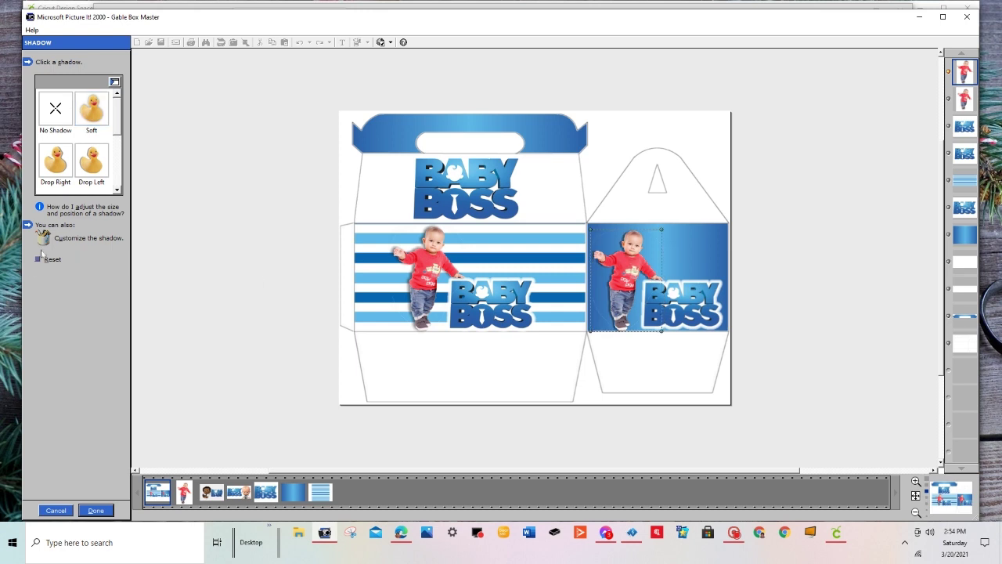
left_click(43, 238)
left_click(47, 149)
left_click_drag(47, 149, 49, 150)
left_click_drag(62, 186, 70, 189)
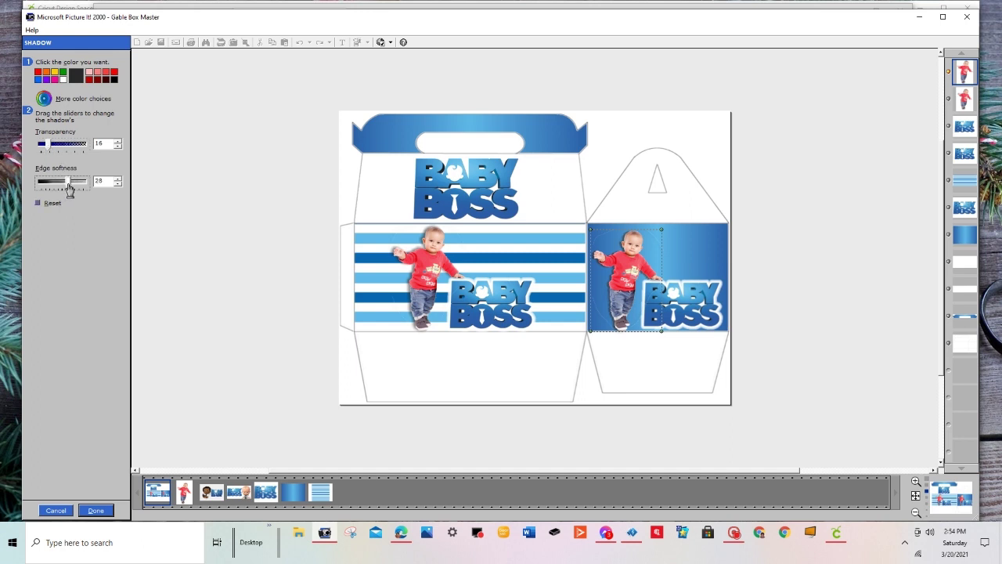
left_click(98, 514)
left_click(107, 514)
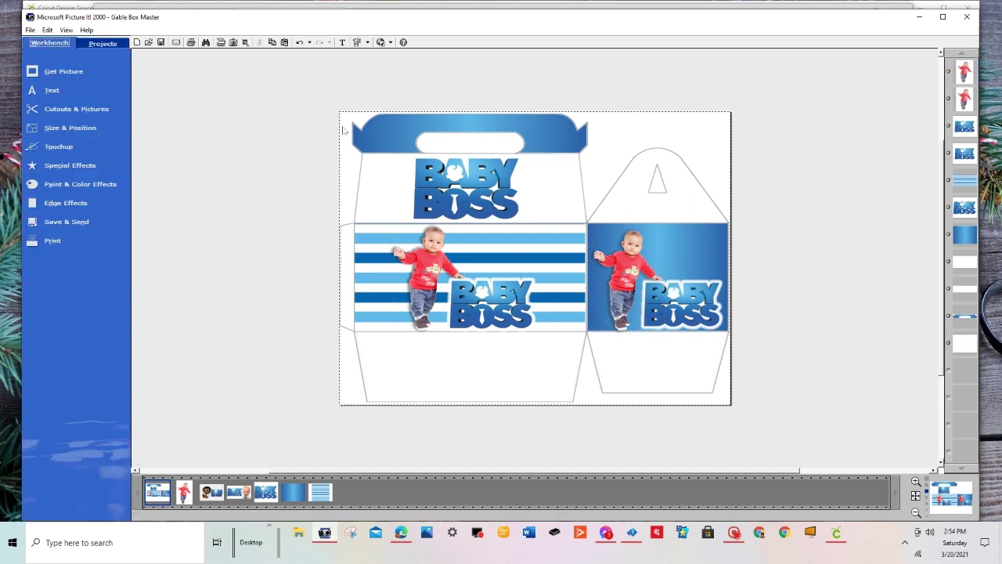
Step: Fill the triangular roof panel with the blue-and-white striped picture, stretched to cover it
left_click(630, 206)
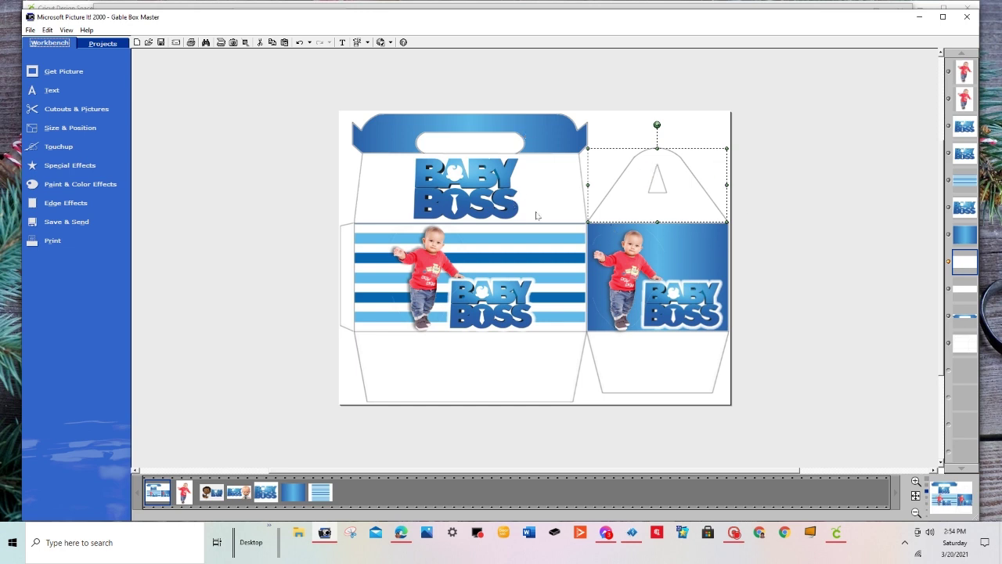
left_click(101, 113)
left_click(226, 205)
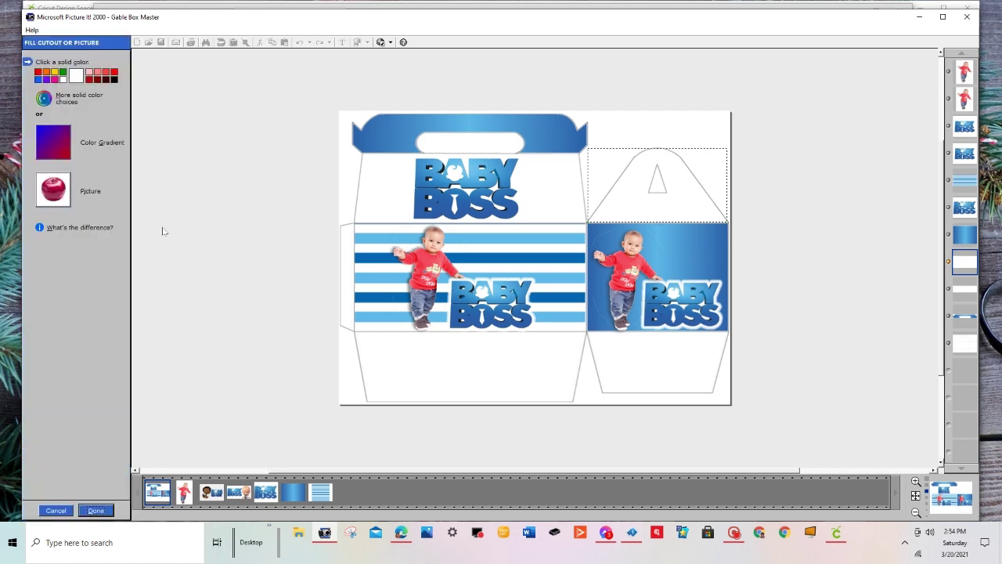
left_click(53, 196)
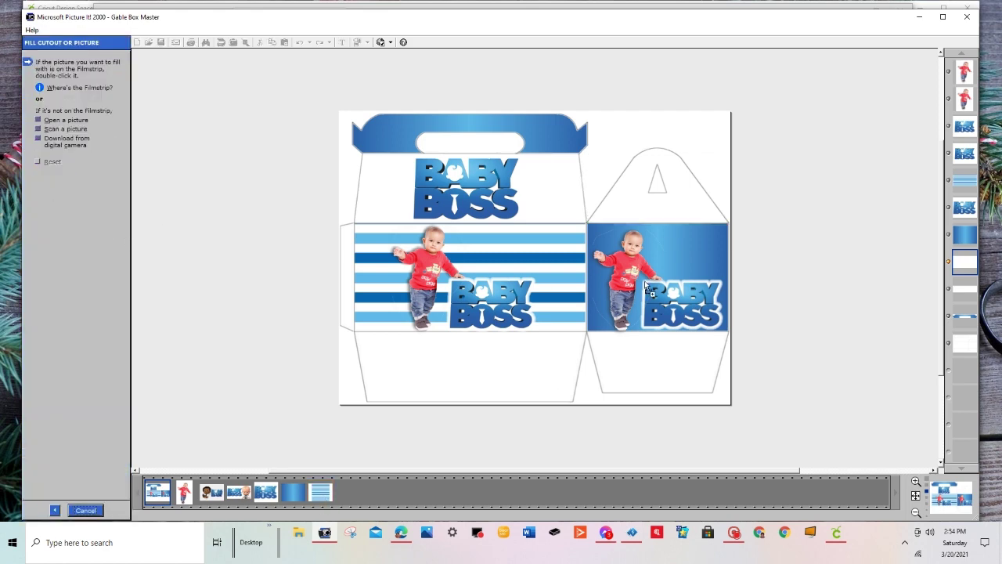
left_click(660, 192)
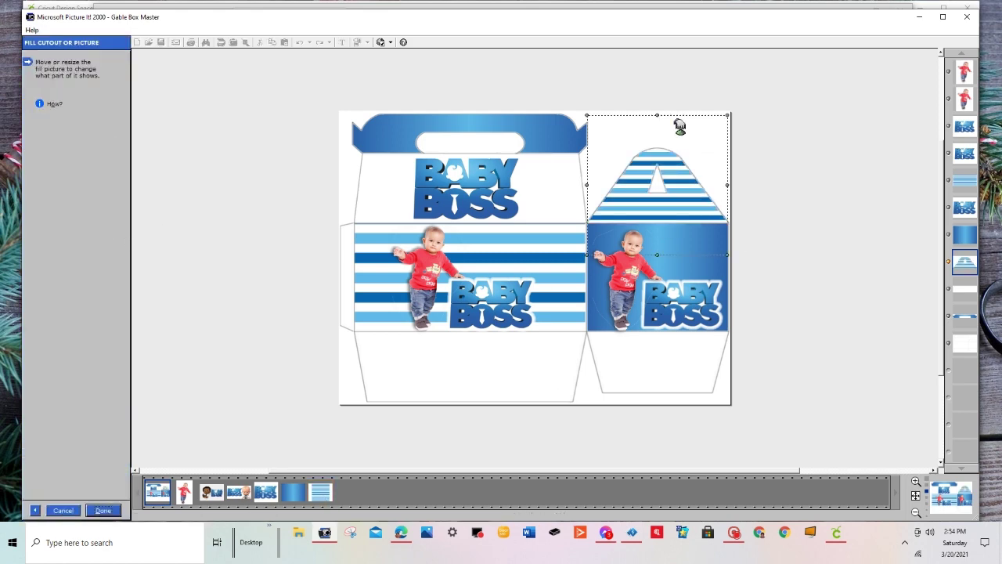
left_click_drag(659, 112, 660, 52)
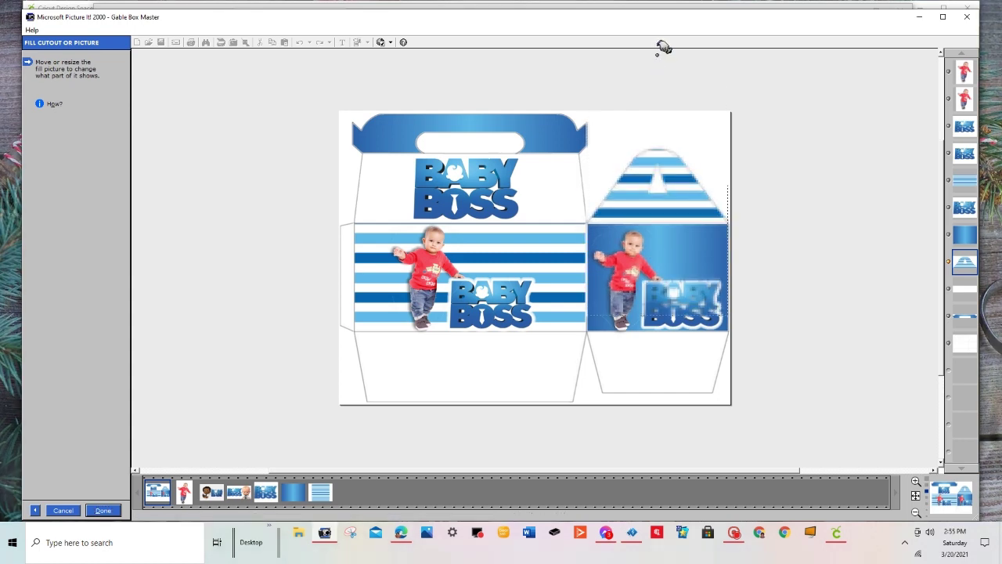
left_click_drag(657, 317, 656, 331)
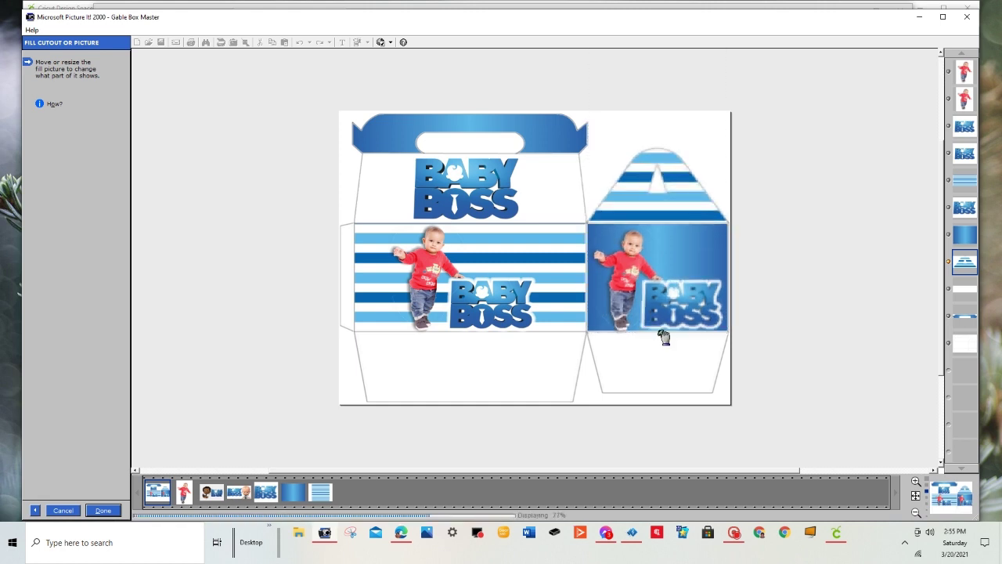
left_click_drag(692, 196, 689, 193)
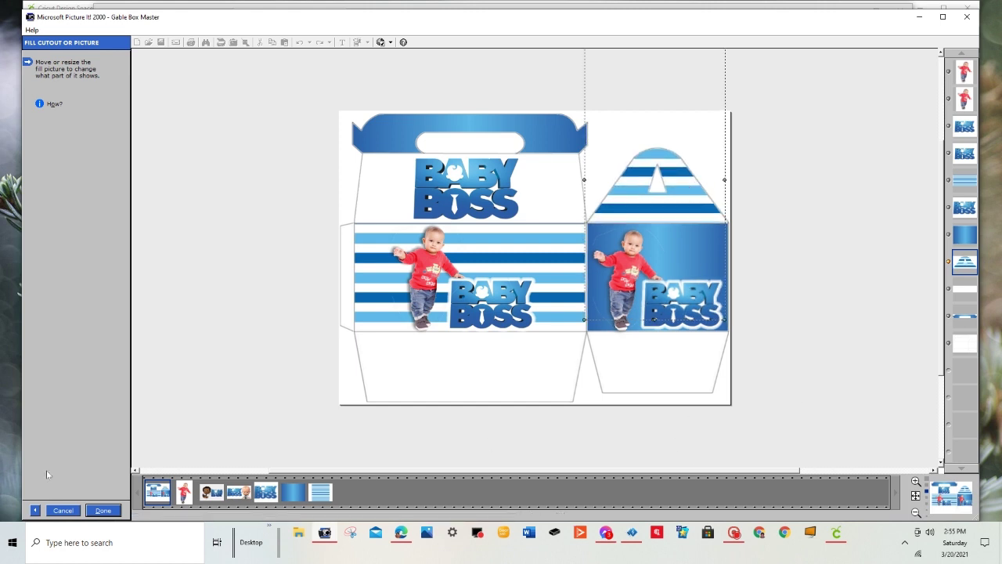
left_click(103, 510)
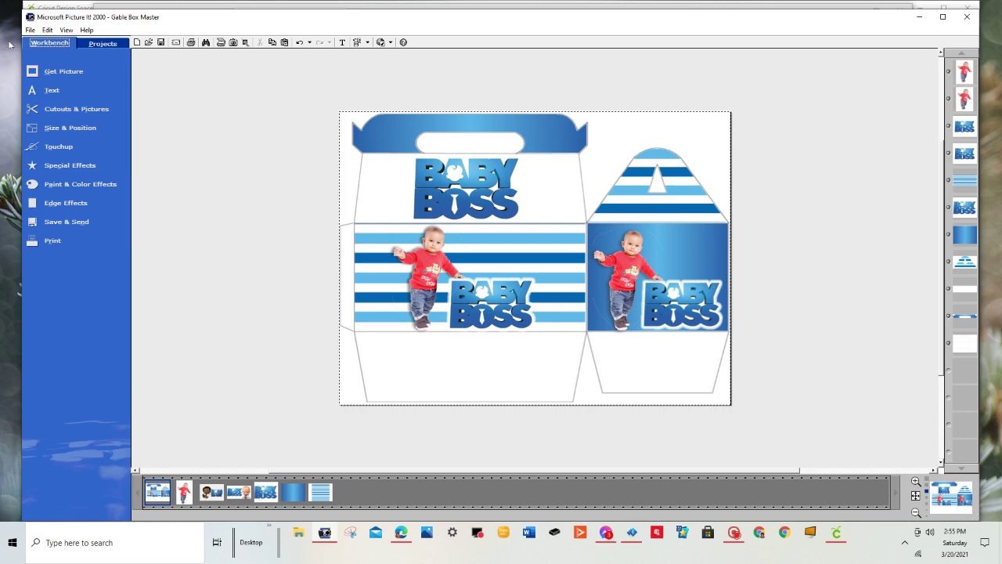
Step: Save a copy as a Portable Network Graphics file named 'Boss Gable' on the Desktop
left_click(32, 29)
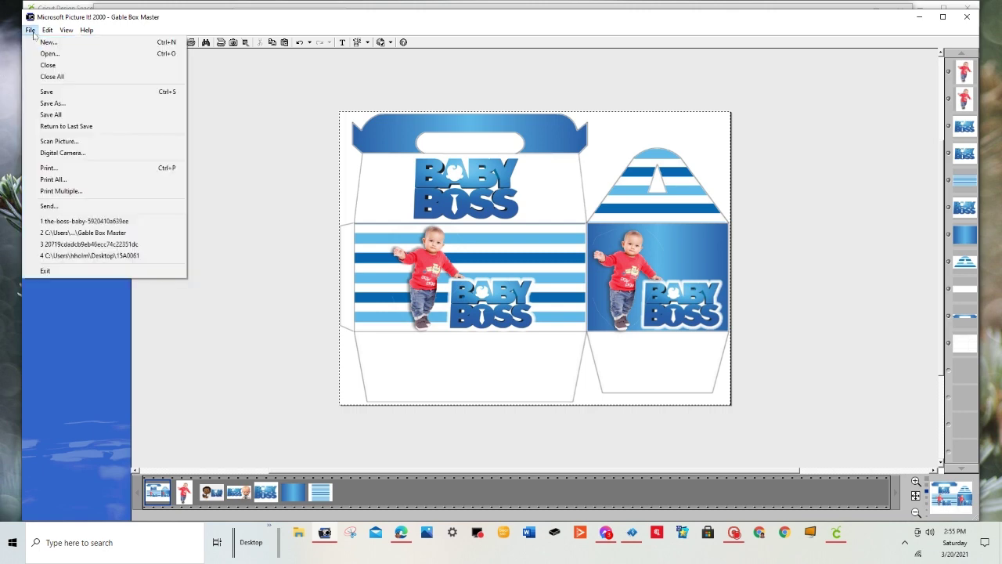
left_click(47, 103)
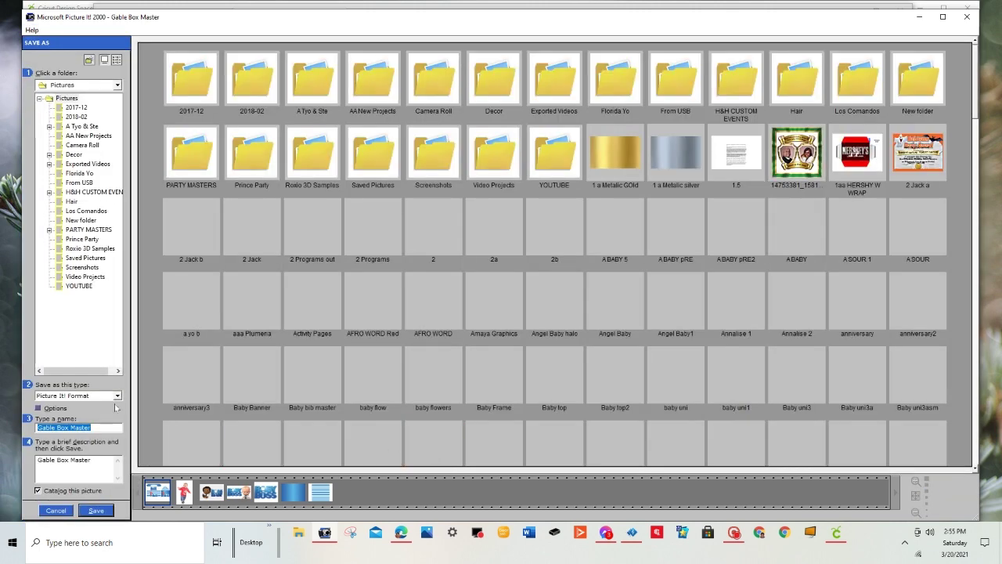
left_click(117, 397)
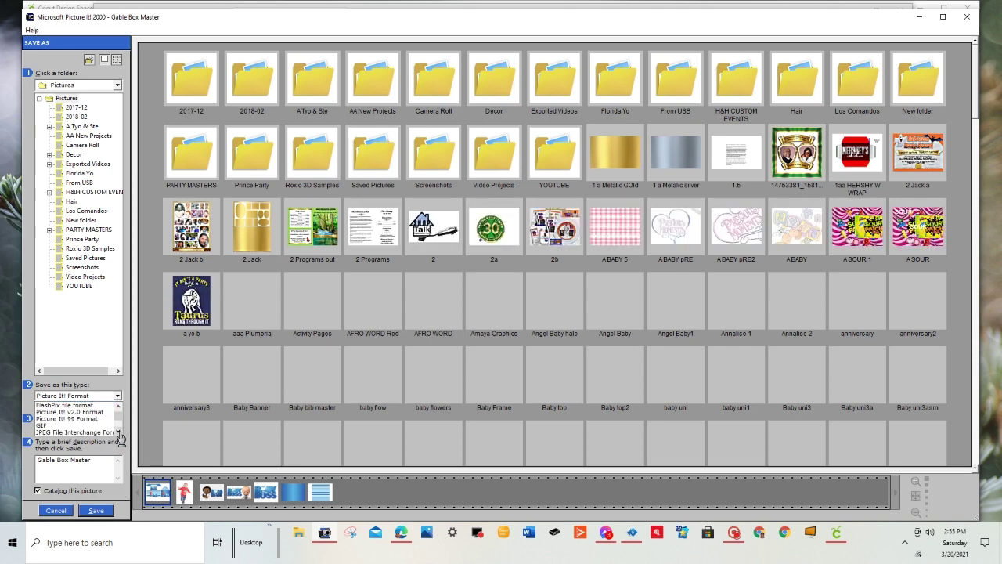
scroll(118, 433, "down", 1)
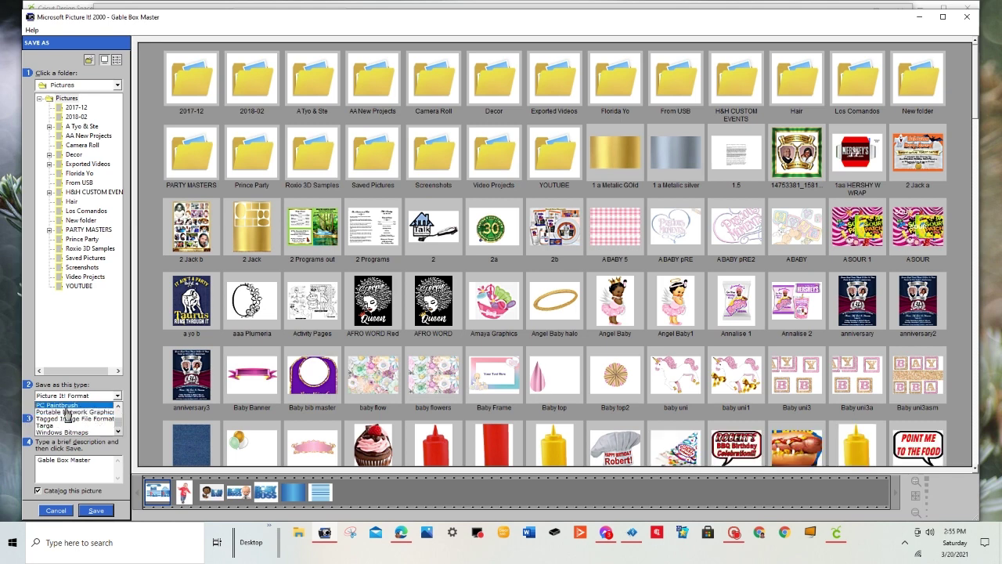
left_click(65, 413)
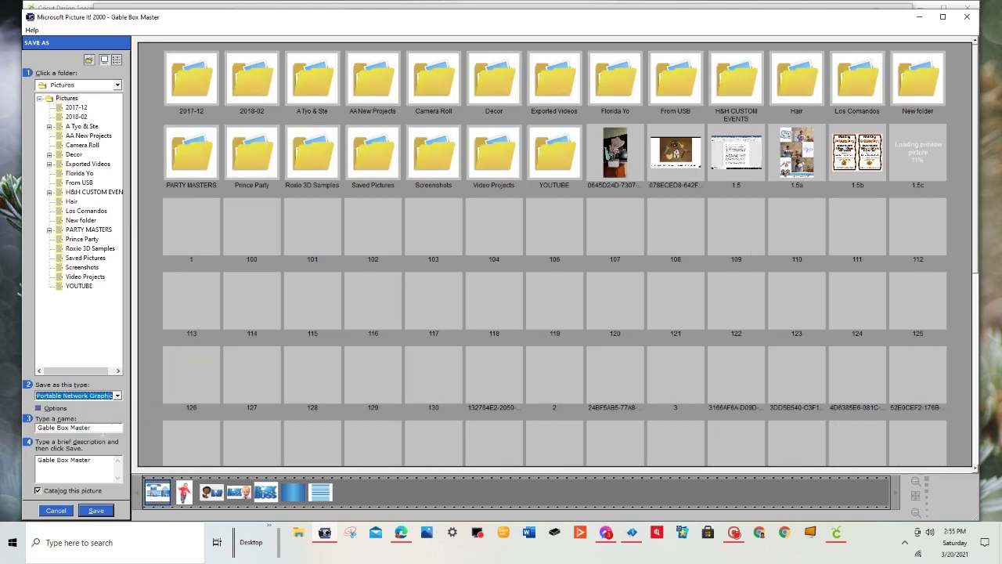
key("Tab")
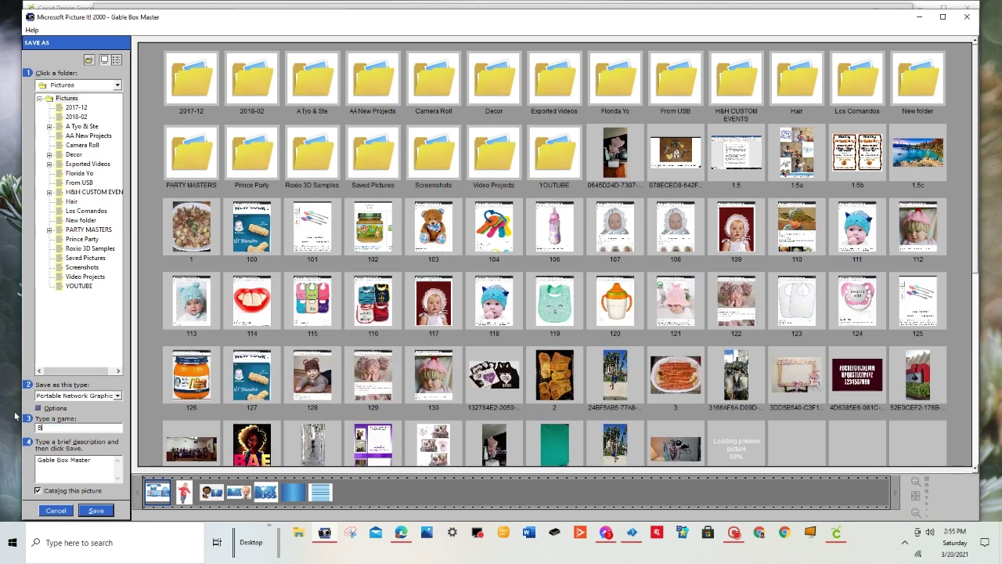
type("Boss Gable")
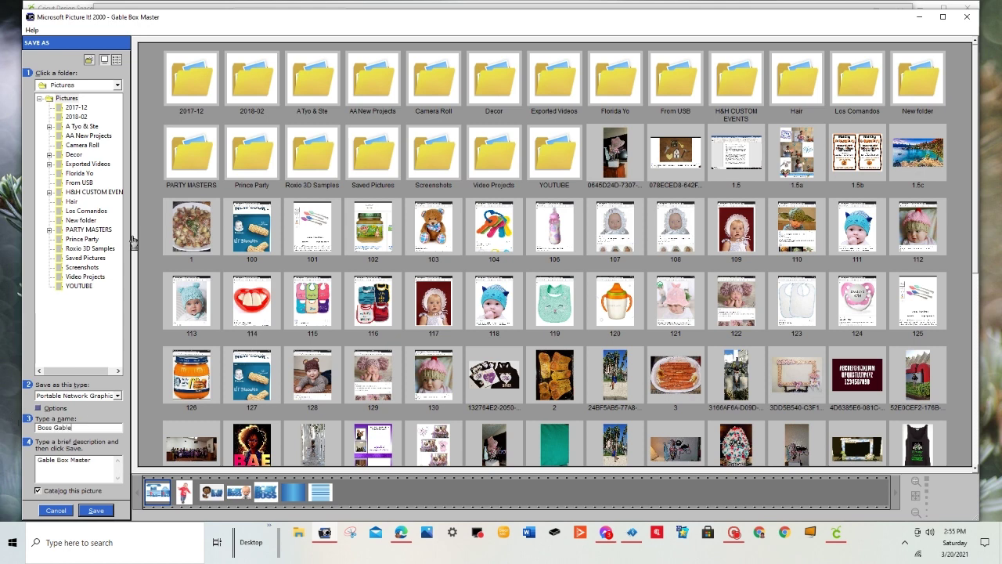
left_click(116, 88)
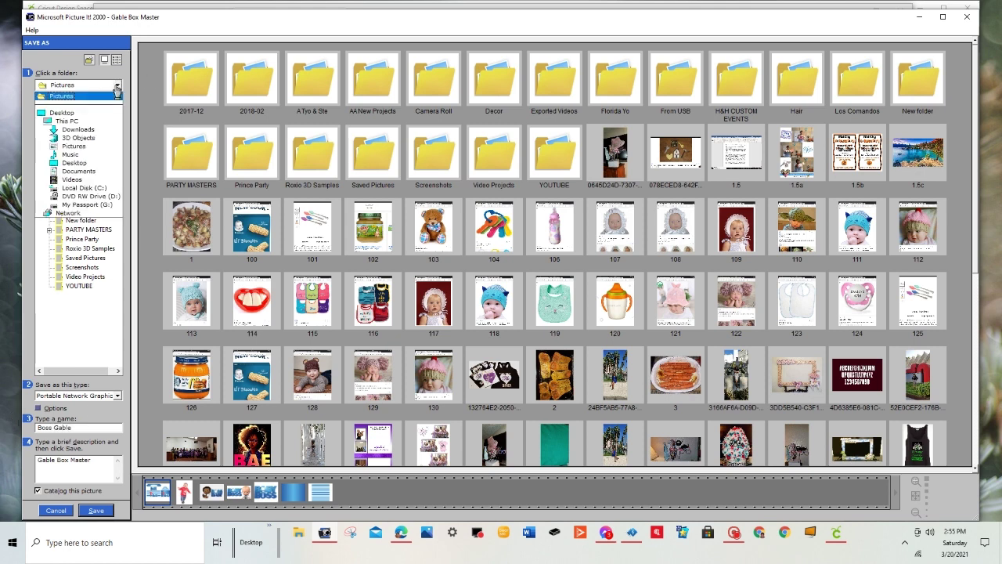
left_click(61, 112)
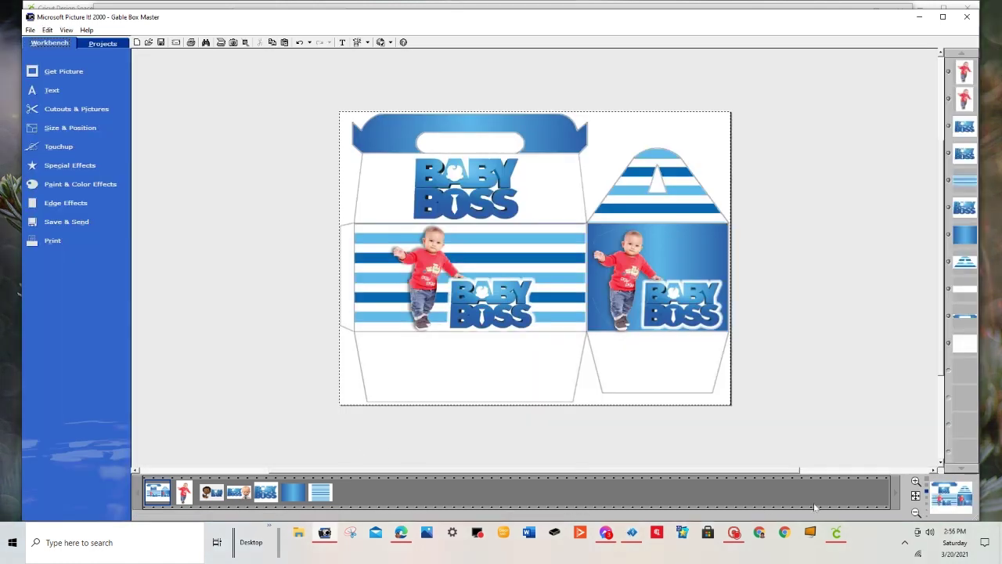
Step: Upload the Boss Gable picture from the Desktop into Cricut Design Space
left_click(837, 533)
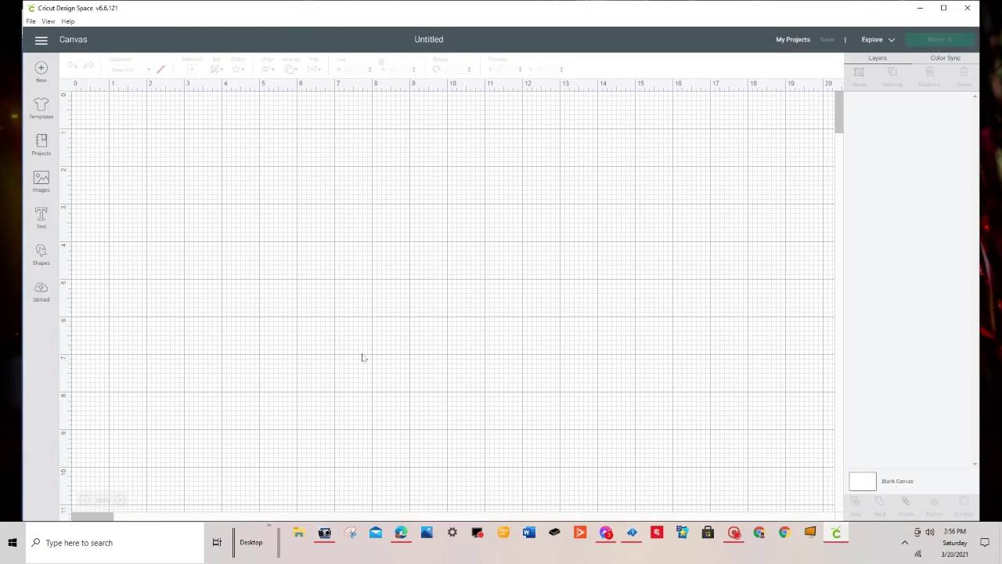
left_click(41, 288)
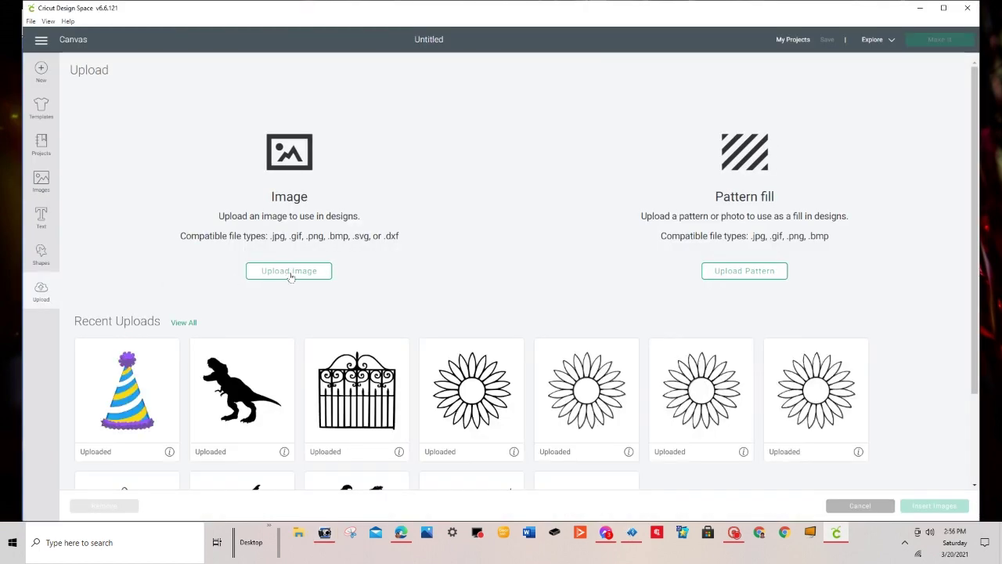
left_click(289, 275)
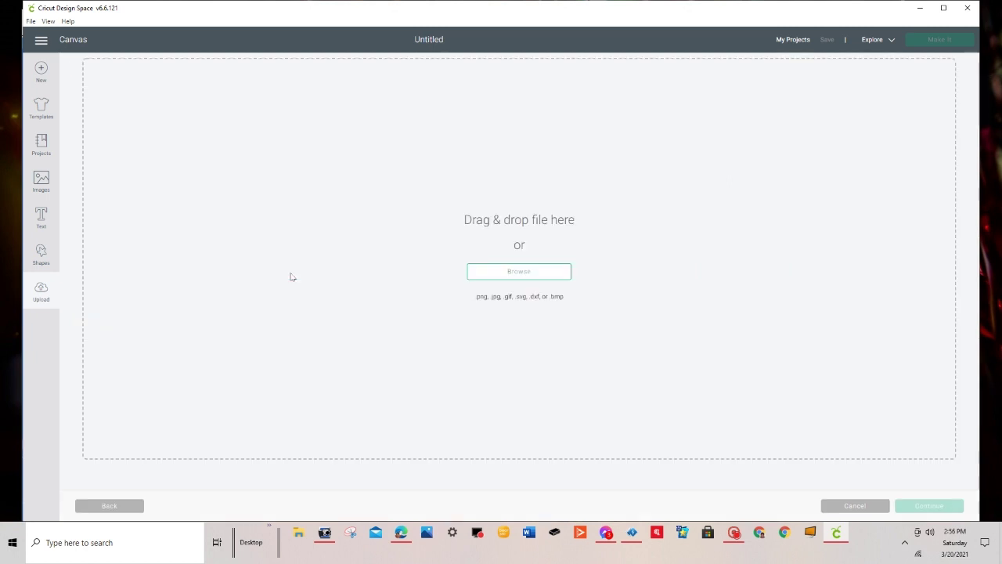
left_click(524, 274)
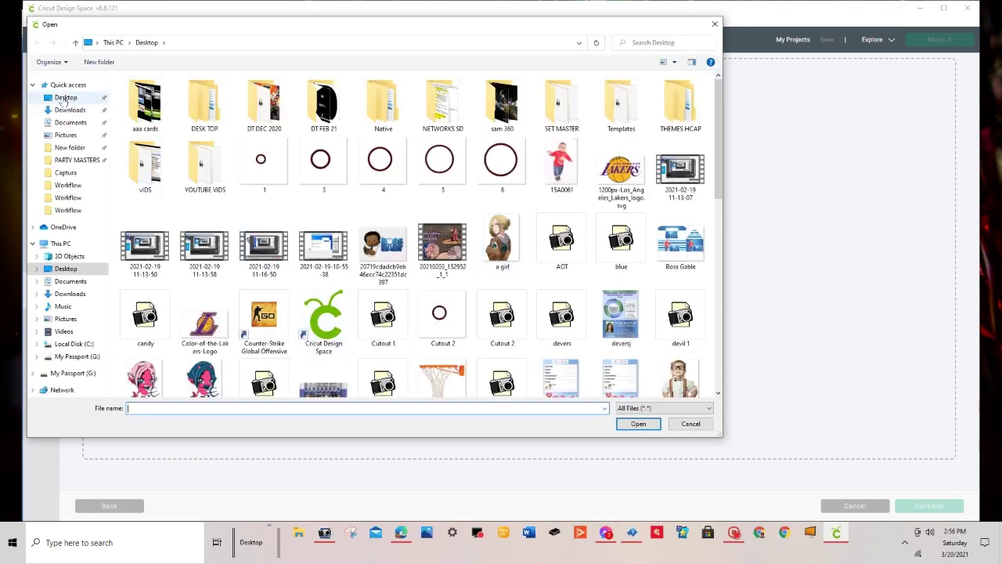
left_click(64, 101)
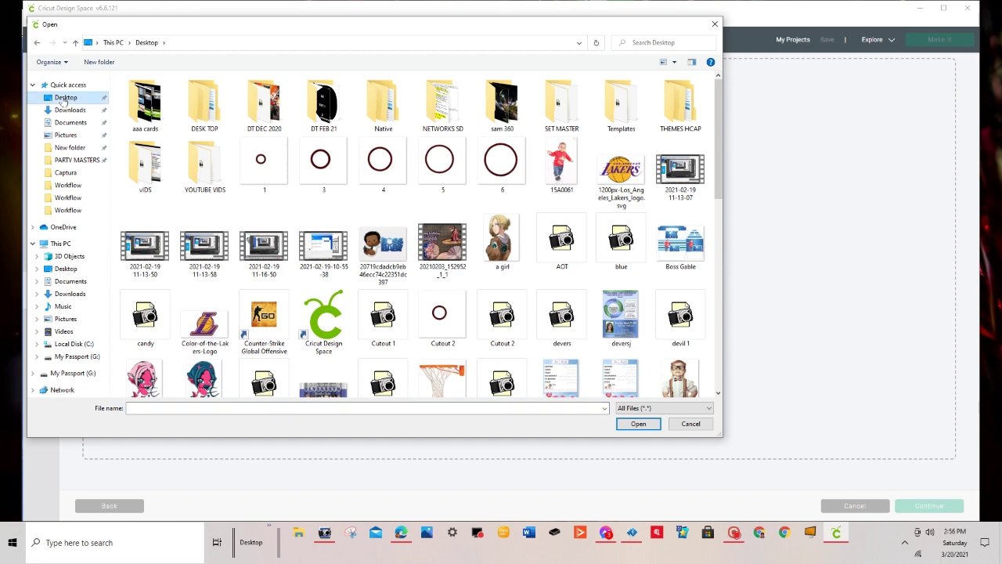
double_click(681, 243)
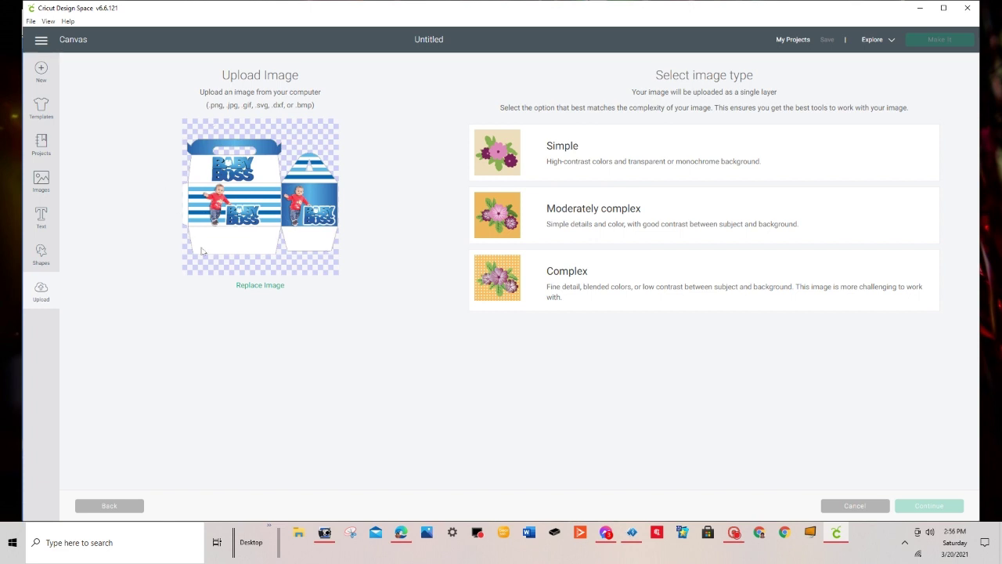
Step: Set the image type to Complex and continue to the erasing step
left_click(493, 288)
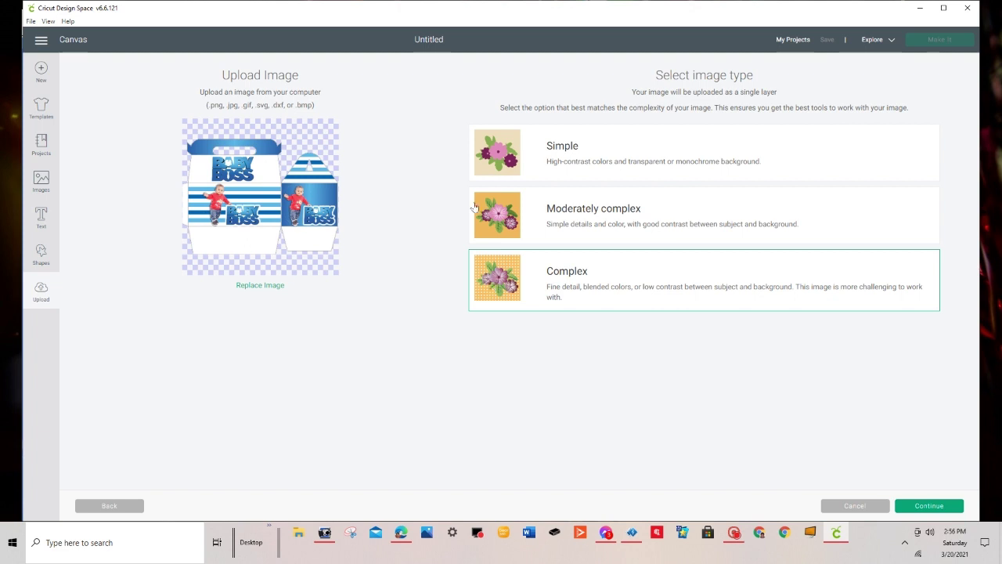
left_click(499, 156)
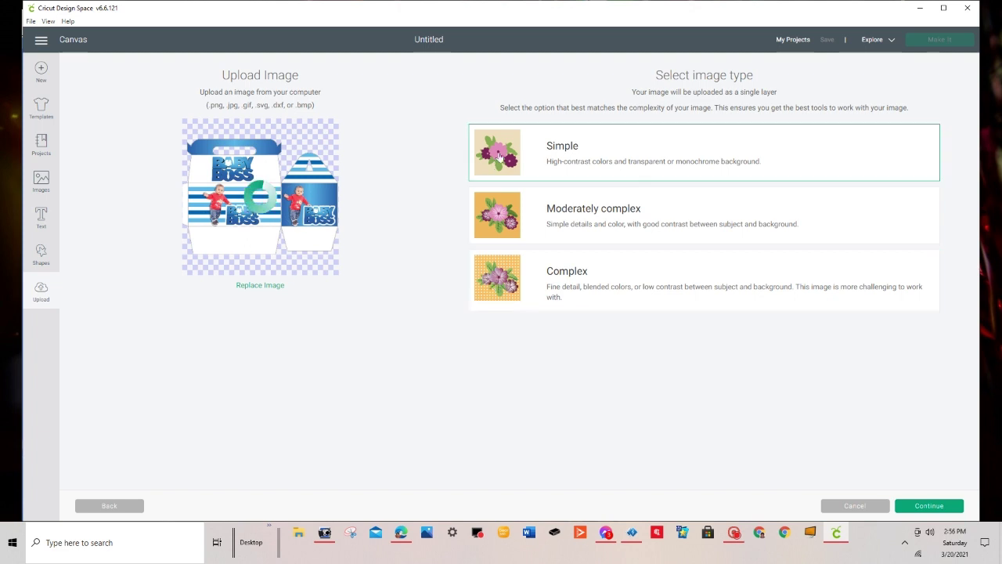
left_click(505, 224)
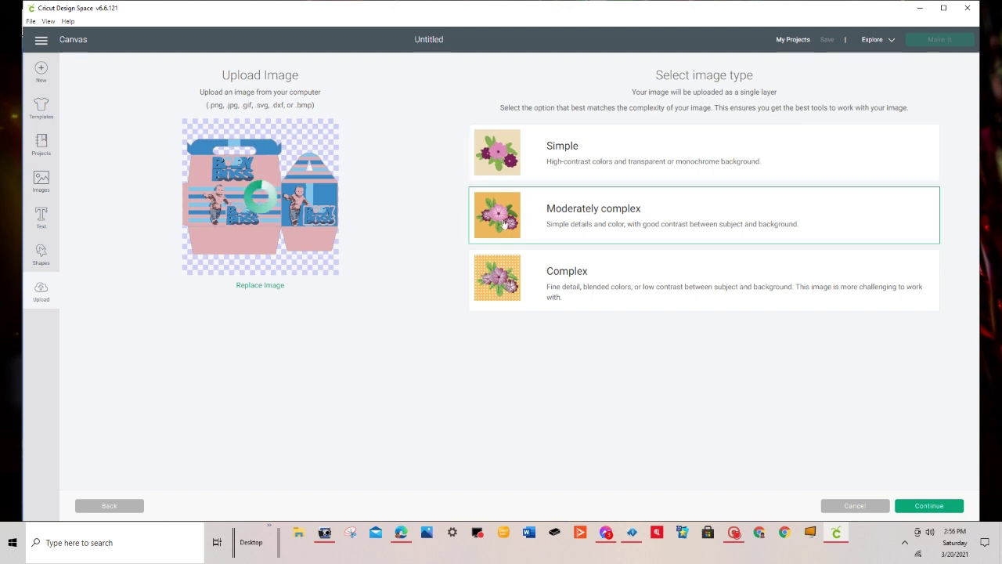
left_click(504, 280)
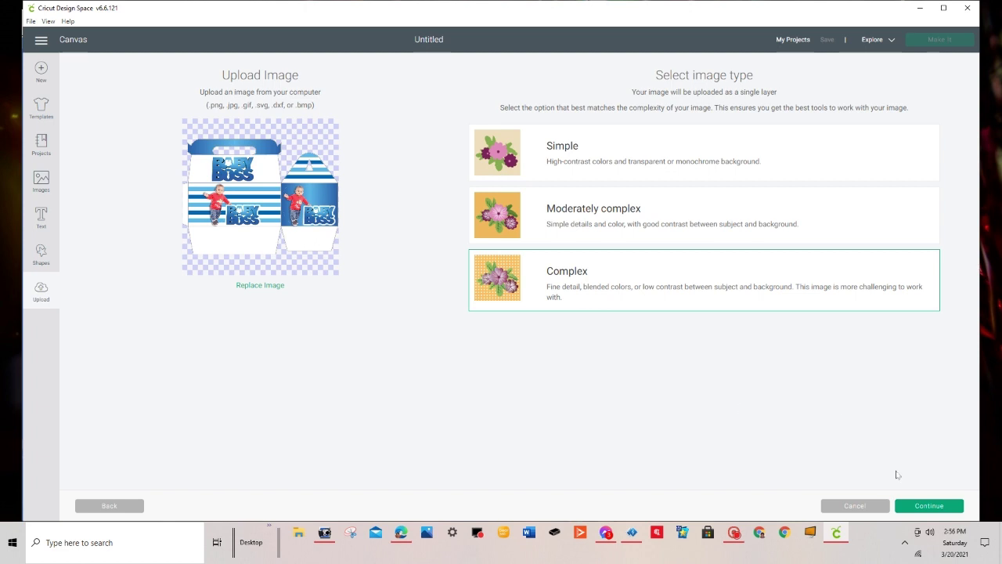
left_click(928, 505)
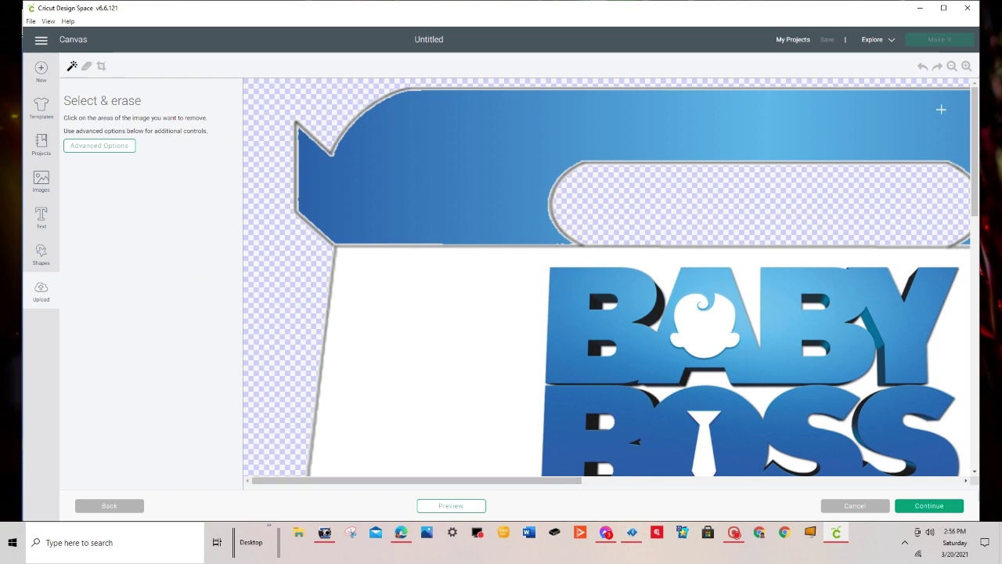
Step: View the whole box template, choose Print Then Cut Image, and upload it as Boss Gable
left_click(951, 67)
left_click(952, 66)
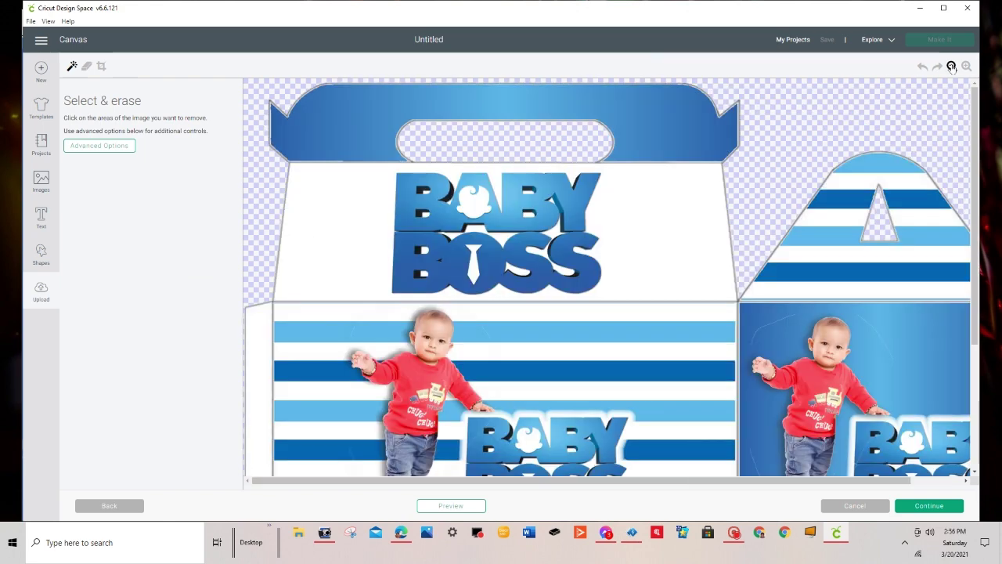
left_click(951, 67)
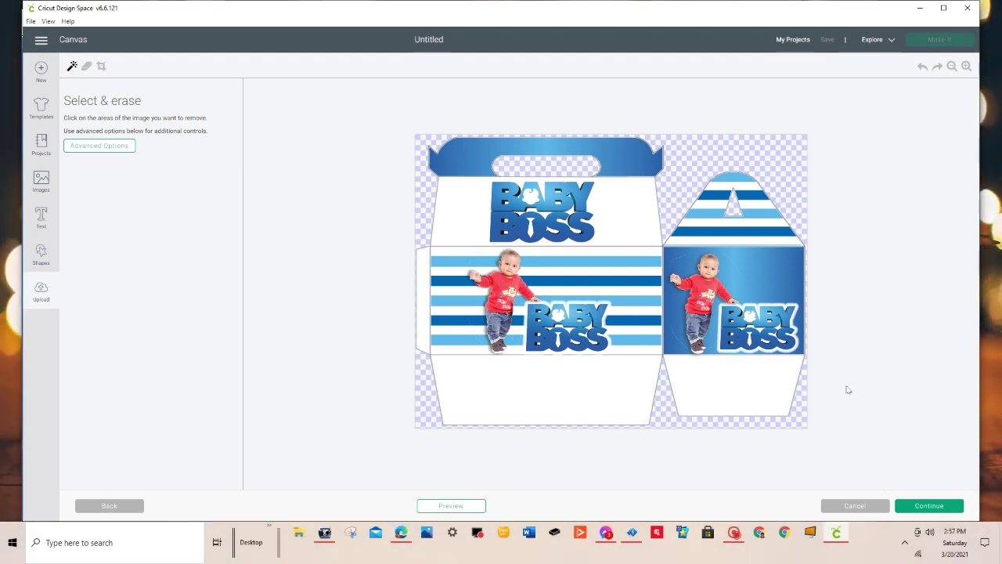
left_click(929, 506)
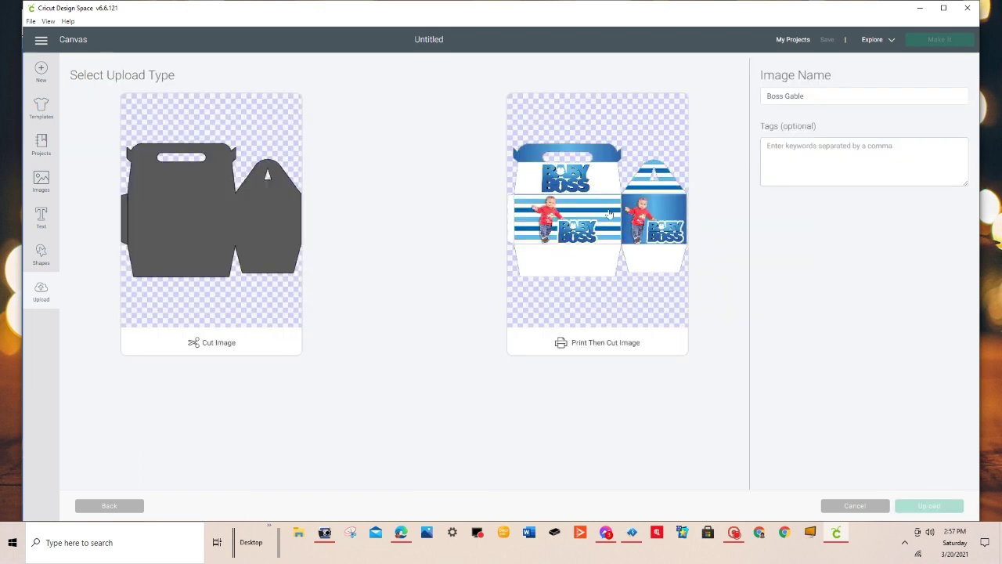
left_click(609, 213)
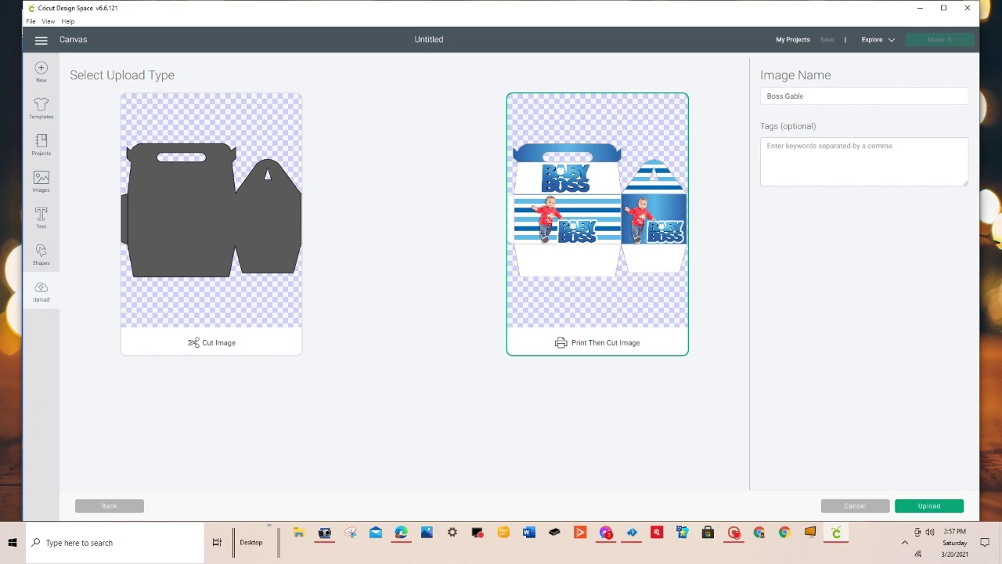
left_click(931, 507)
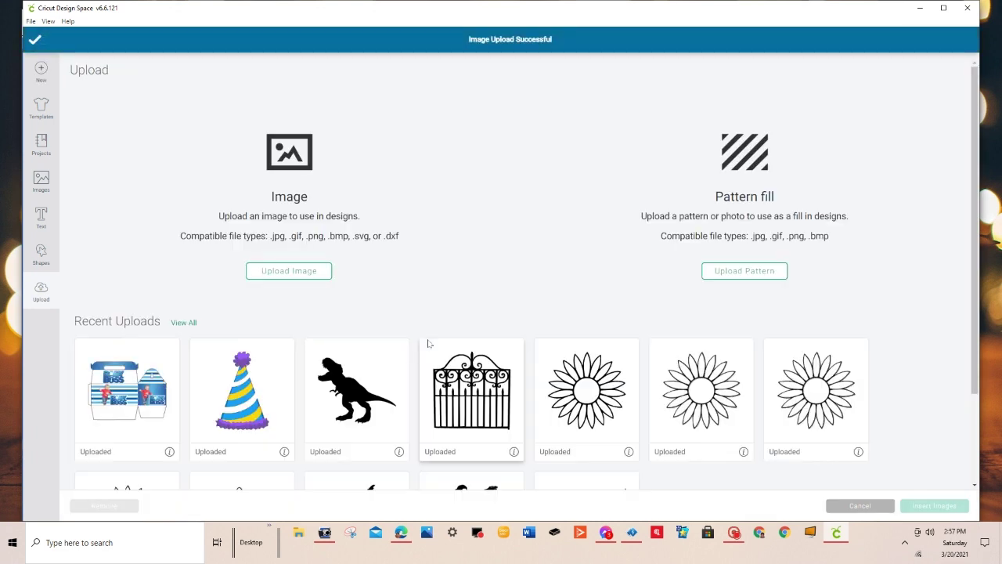
Step: Insert the uploaded Boss Gable image and drag it to the canvas centre
left_click(119, 406)
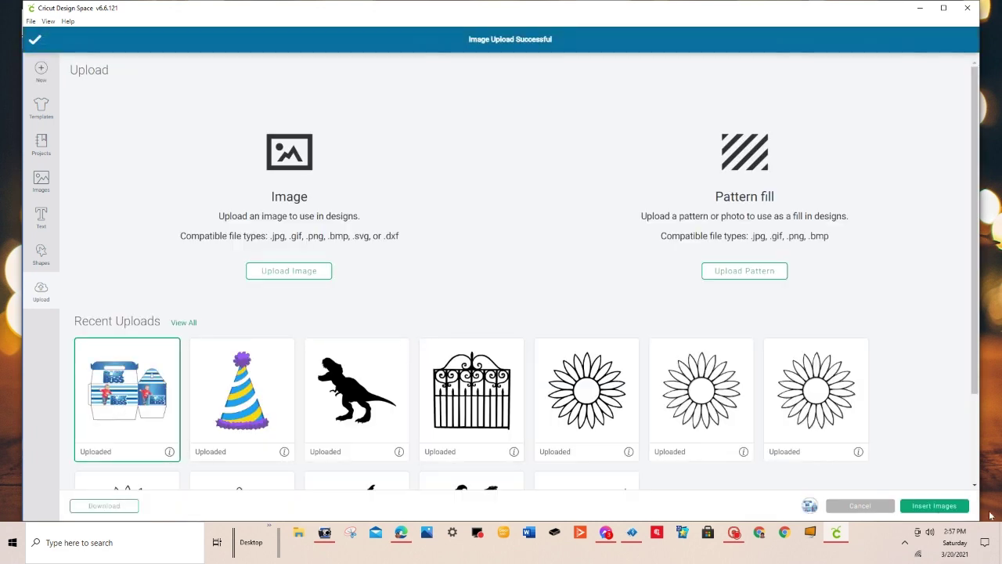
left_click(936, 506)
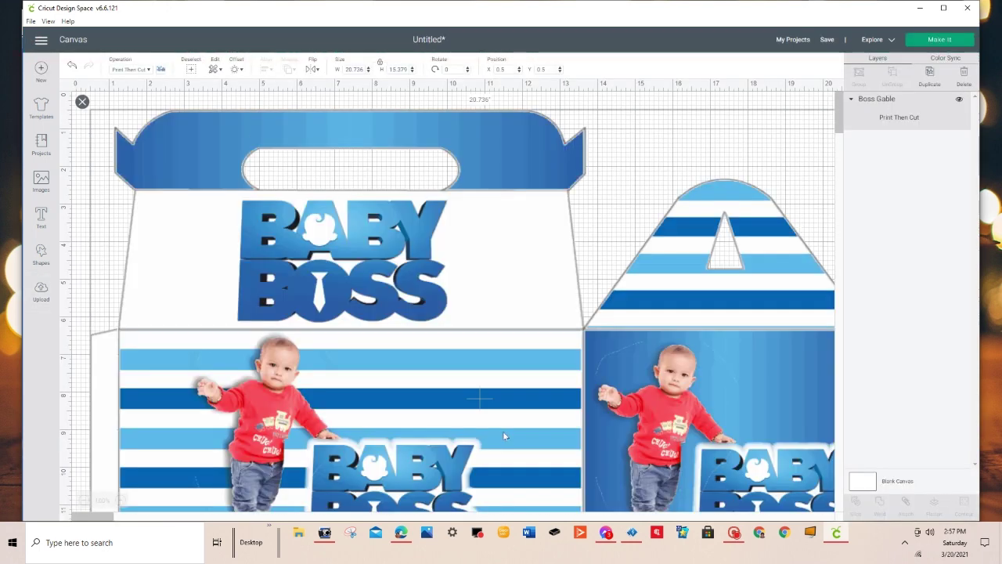
left_click(84, 501)
left_click(84, 501)
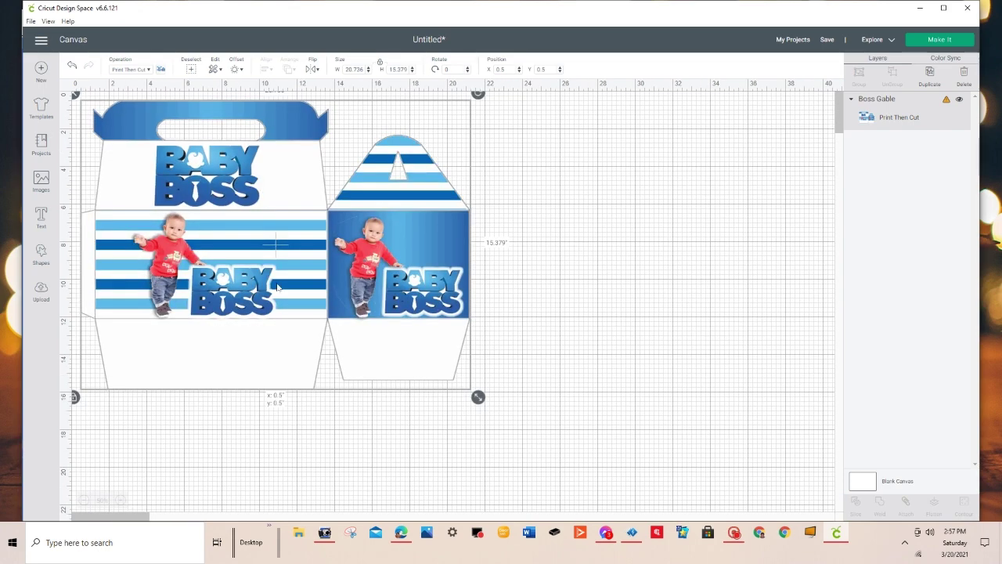
left_click_drag(222, 251, 367, 290)
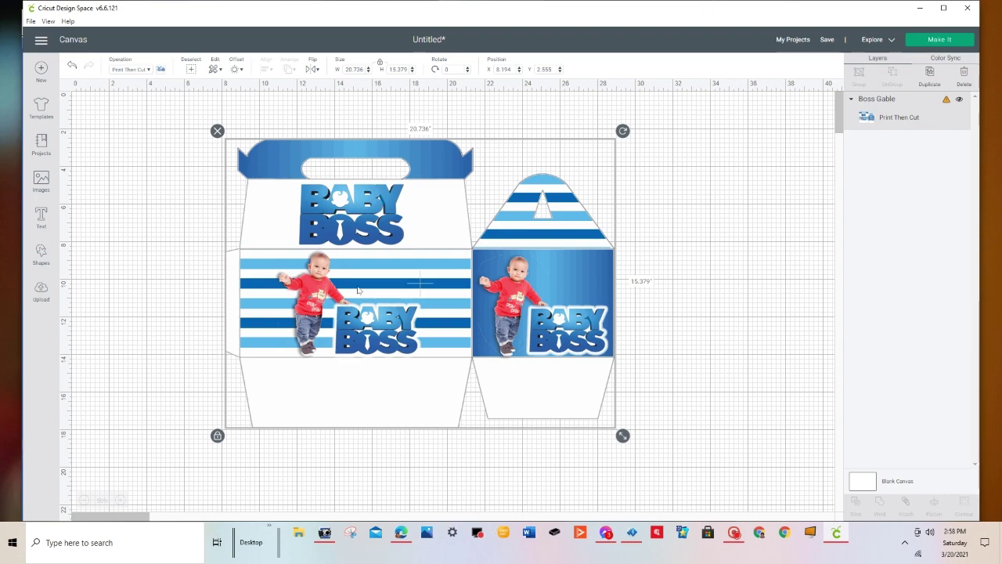
Step: Set the Boss Gable width to 9.25 in, making it 6.86 in high
left_click(356, 69)
type("9.25")
key("Return")
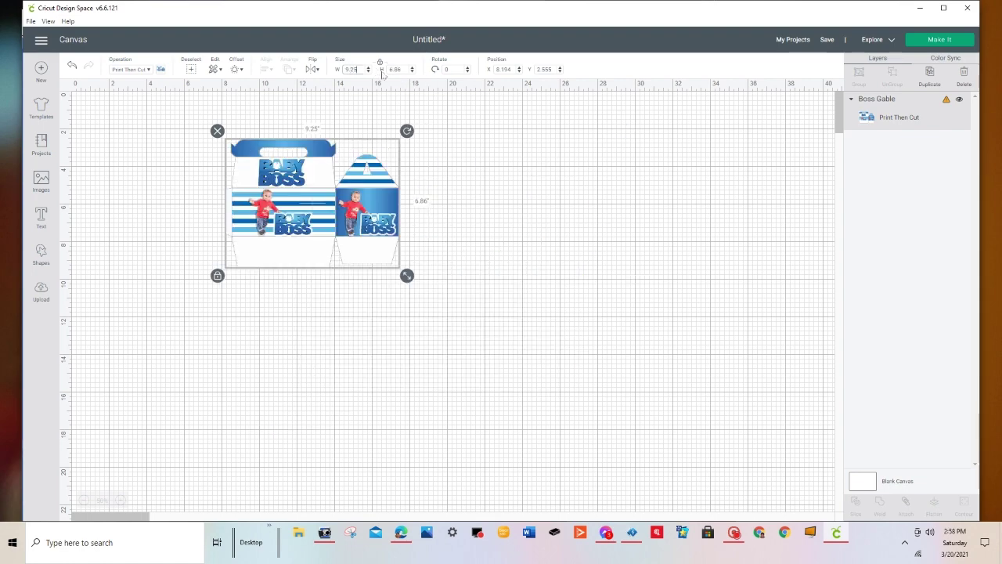
left_click(352, 69)
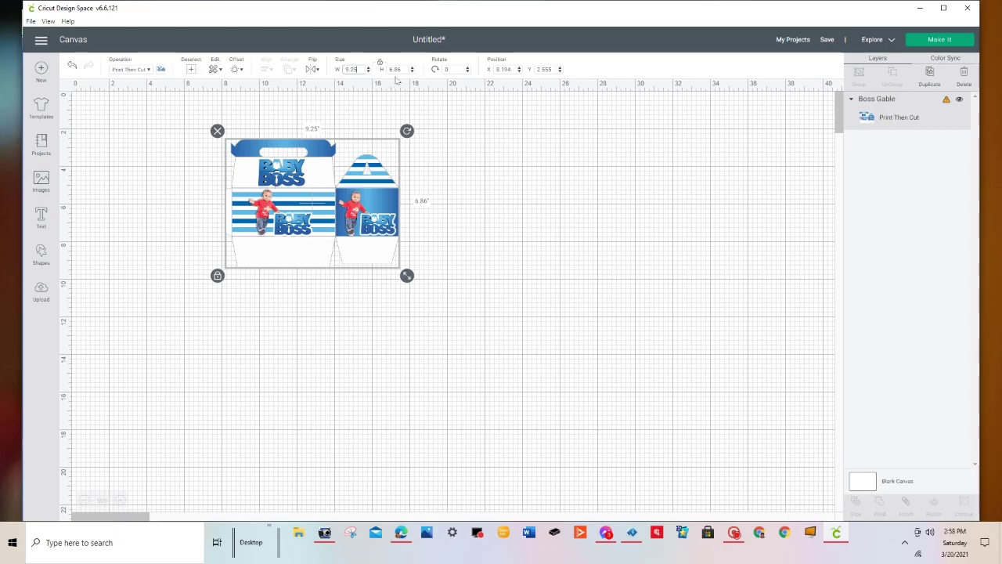
Step: Dismiss the incompatibility warning, set the height to 6.75 in, and continue to mat preparation
left_click(951, 41)
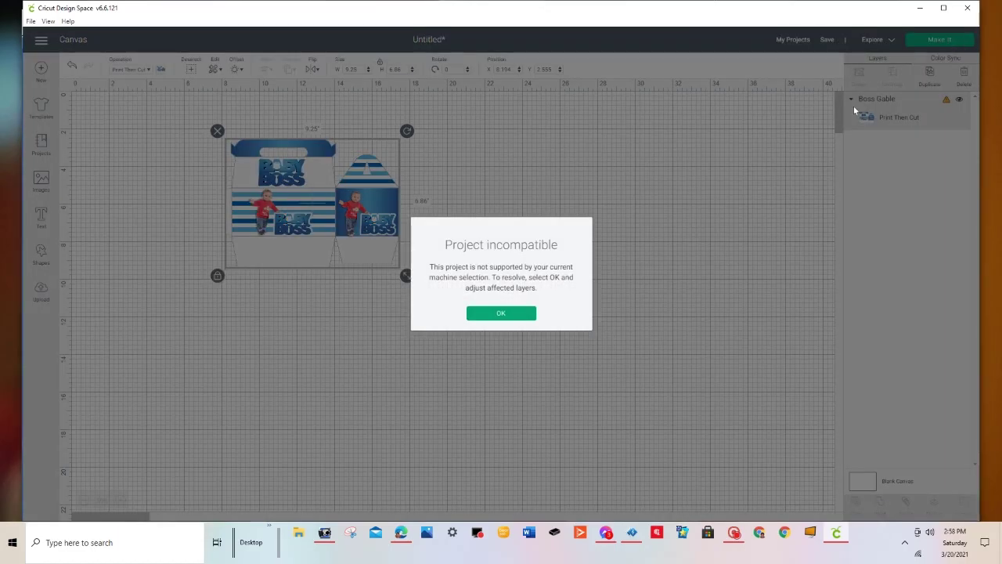
left_click(502, 313)
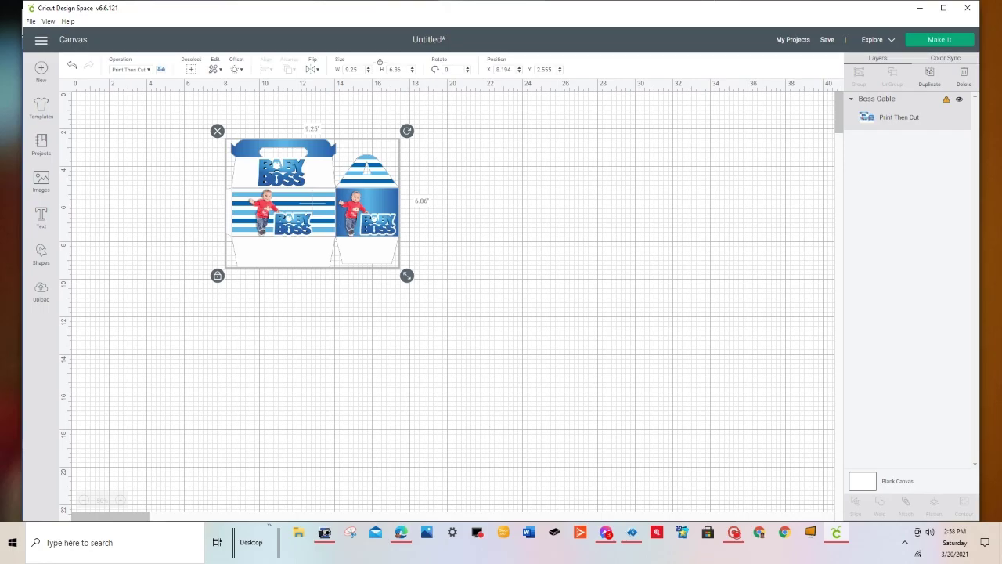
double_click(384, 70)
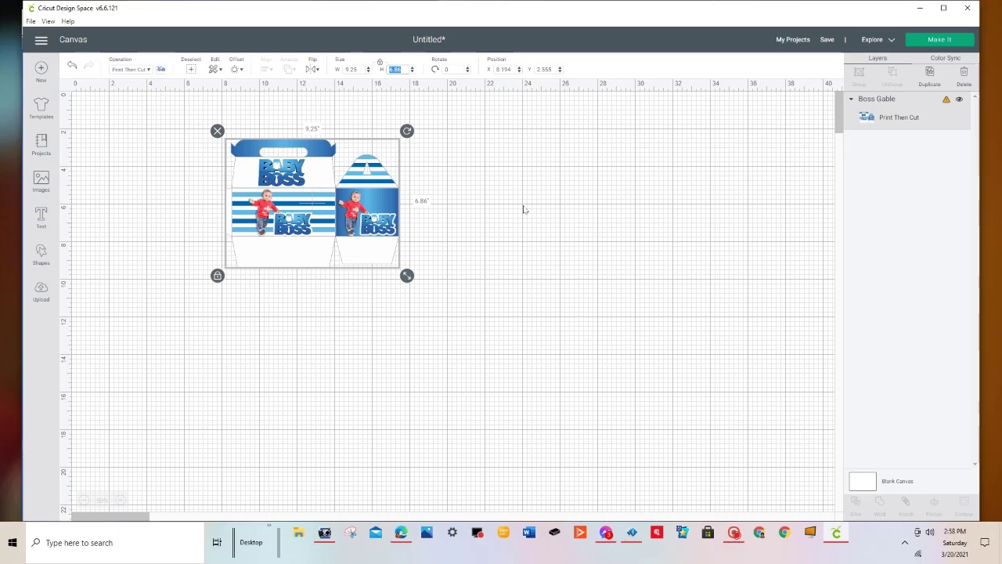
type("6")
key("Return")
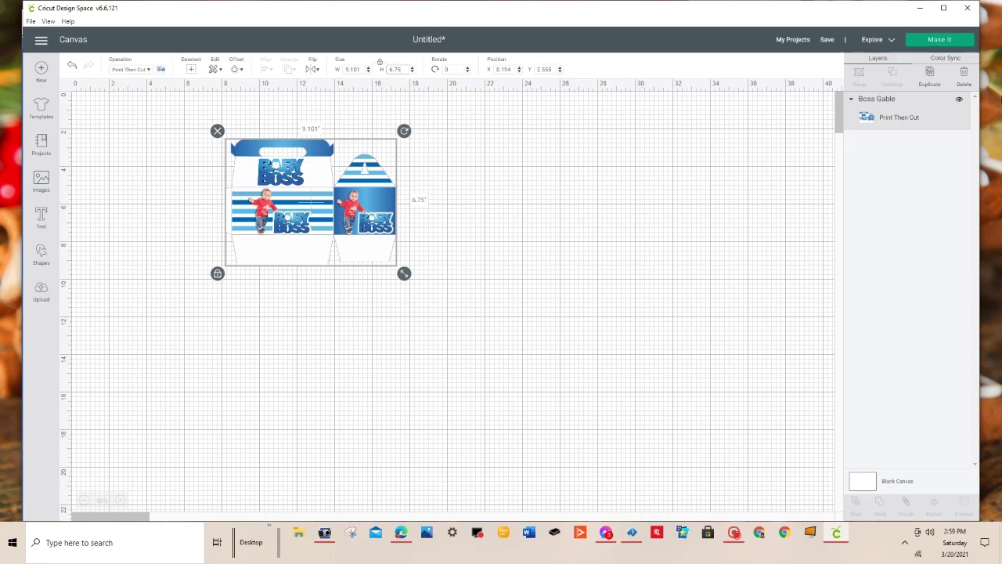
left_click(938, 39)
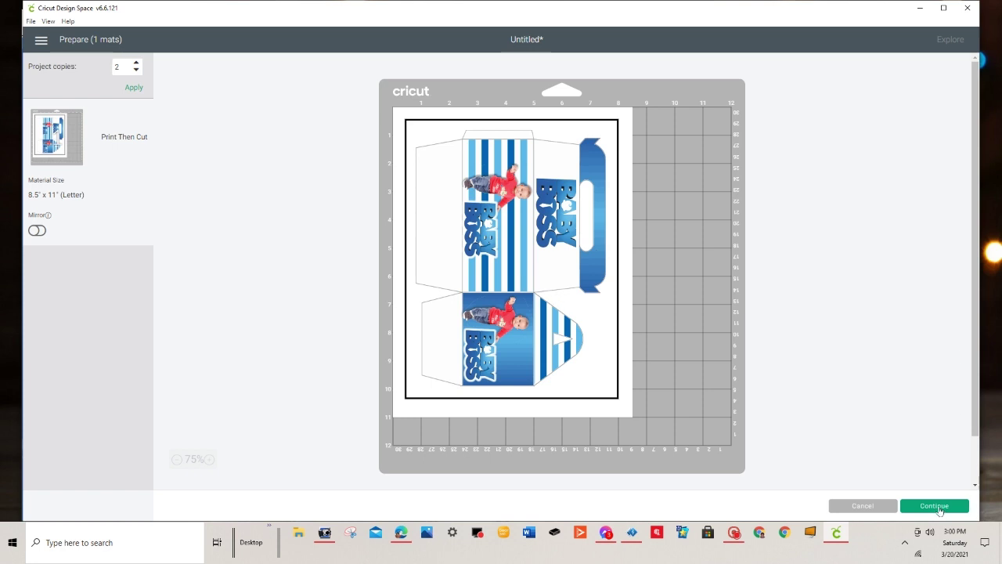
Step: Continue past the Prepare screen and open the print setup for the mat
left_click(935, 506)
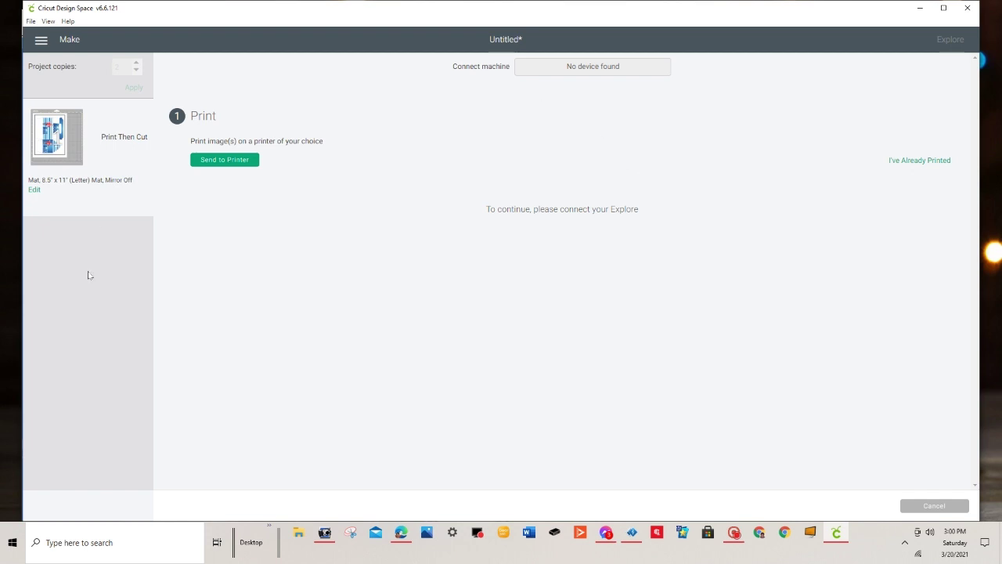
left_click(228, 161)
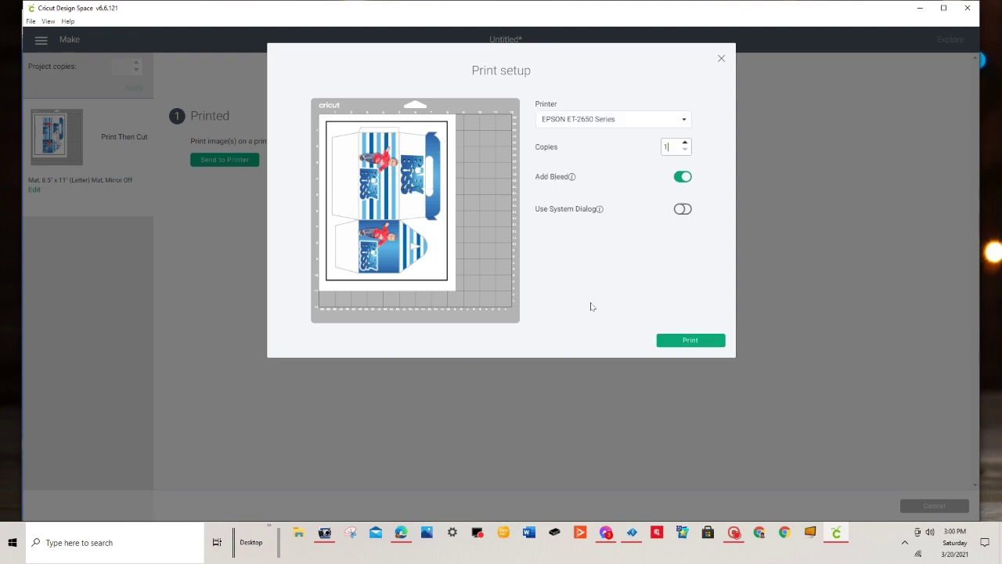
Step: Confirm EPSON ET-2650 Series remains the selected printer
left_click(686, 121)
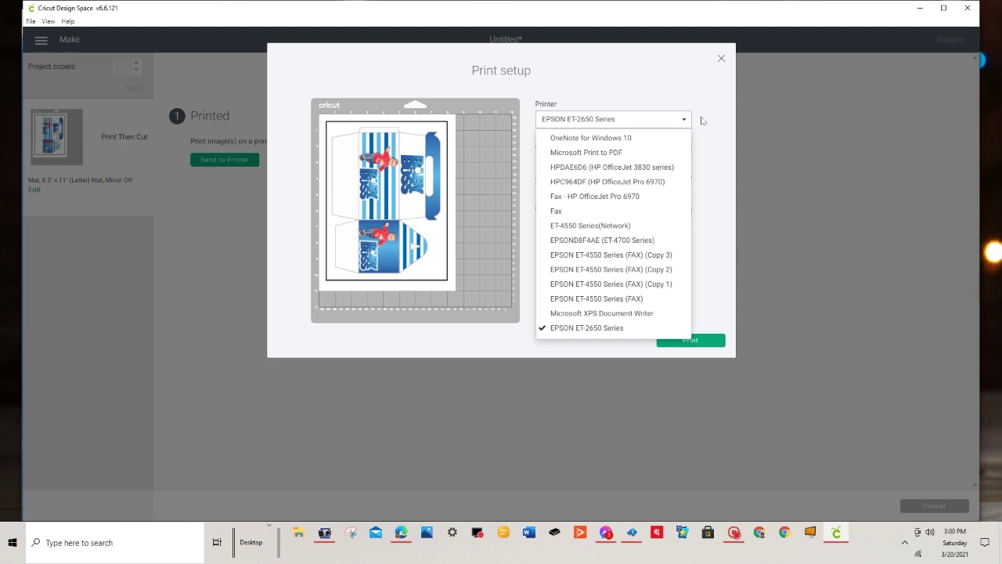
left_click(708, 121)
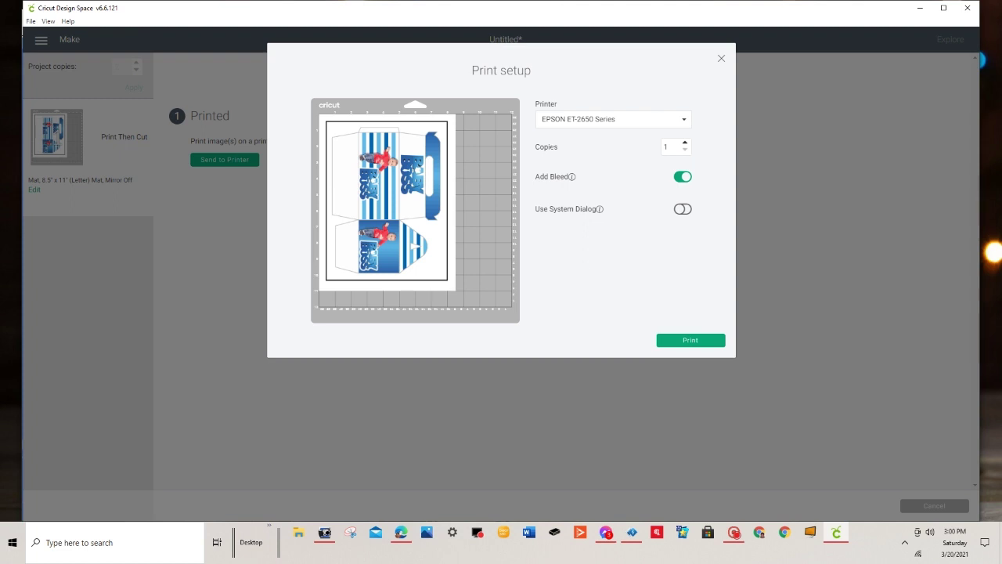
left_click(686, 122)
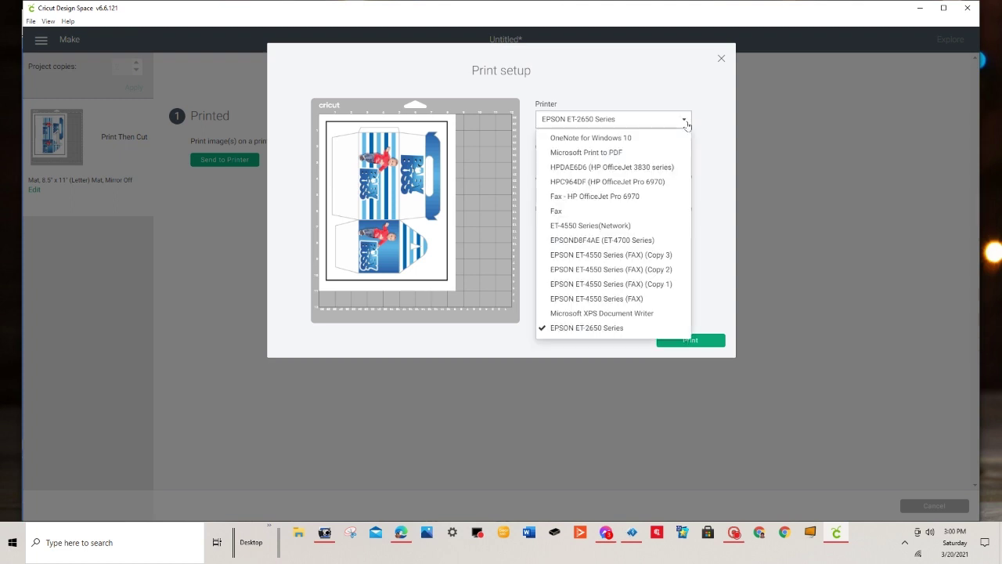
left_click(686, 123)
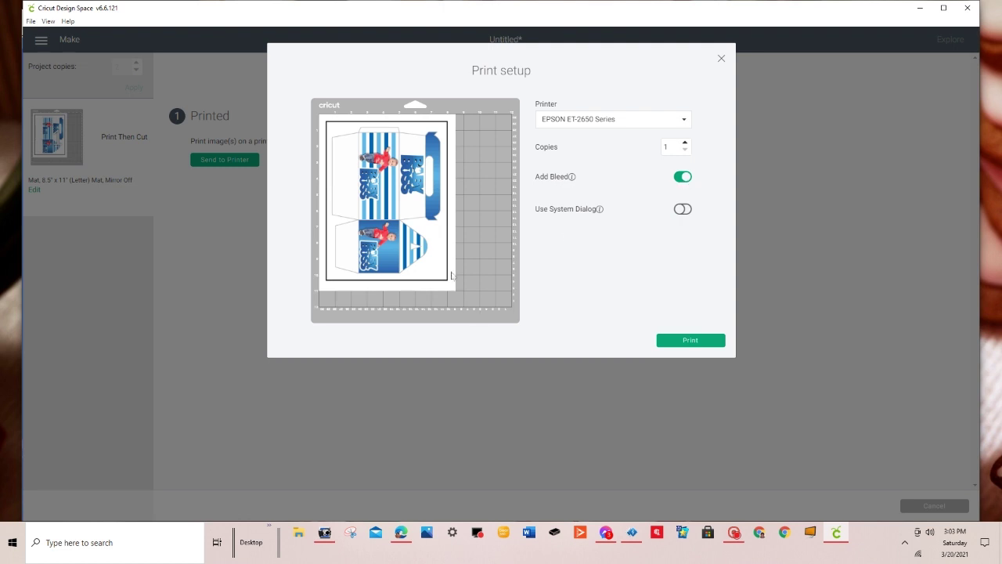
Step: Leave Add Bleed on, close Print setup, and switch back to Picture It!
left_click(689, 178)
left_click(683, 177)
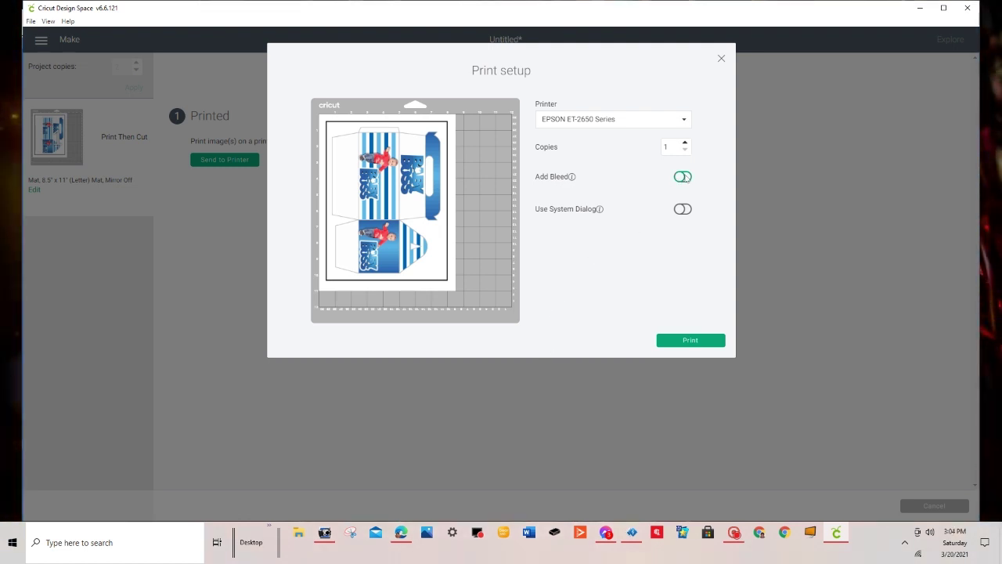
left_click(682, 178)
left_click(678, 180)
left_click(720, 60)
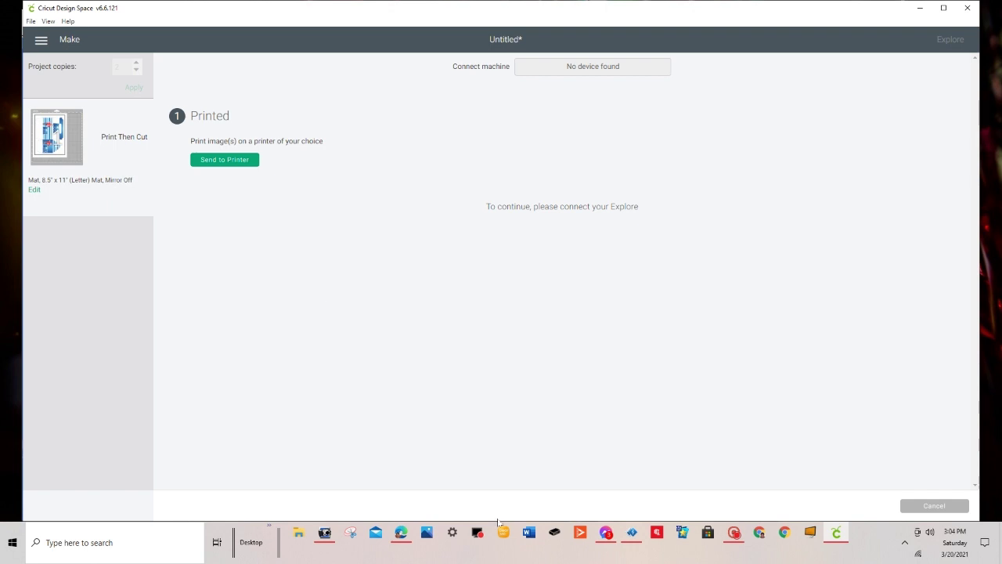
left_click(325, 534)
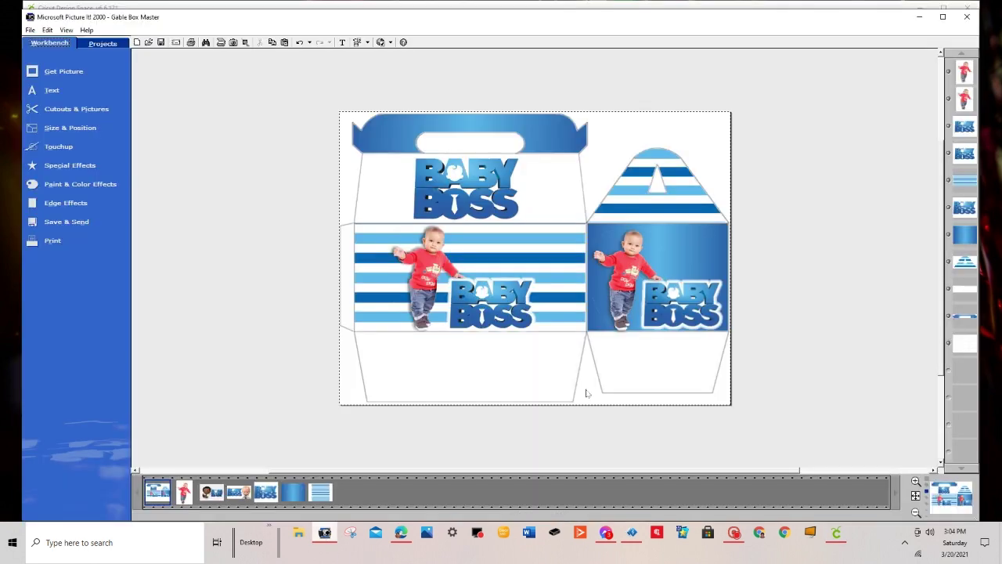
Step: Move the left and right gable boxes until their edges meet with no gap
left_click(560, 267)
left_click_drag(559, 268, 449, 271)
left_click_drag(658, 314, 576, 310)
left_click_drag(603, 278, 592, 286)
left_click(407, 264)
left_click_drag(407, 264, 421, 267)
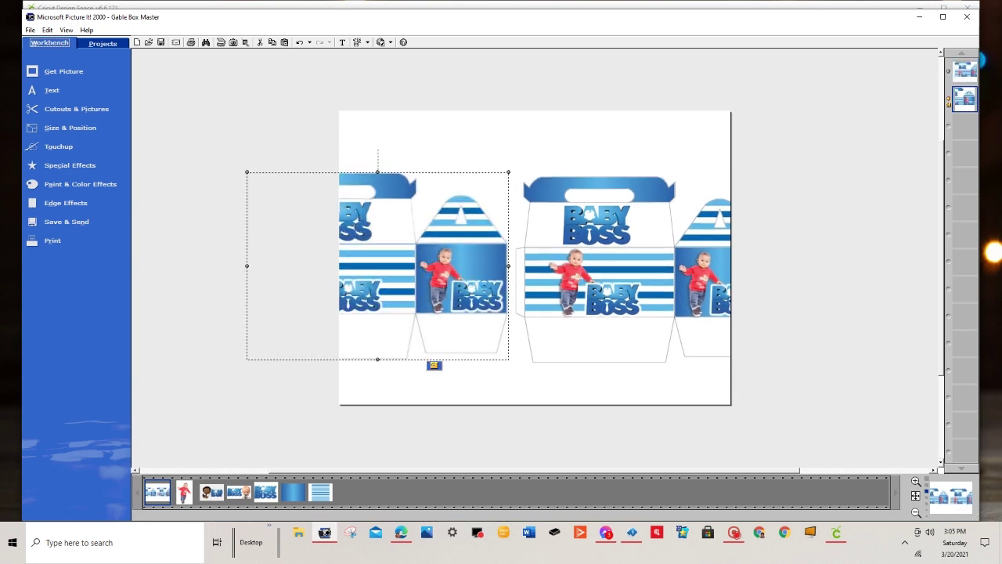
scroll(519, 257, "up", 2)
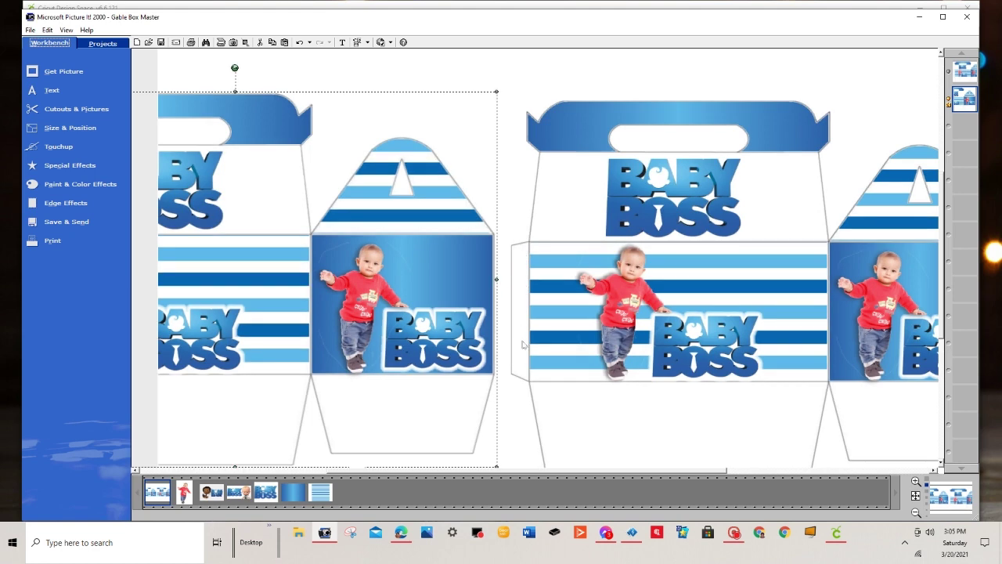
left_click_drag(400, 327, 399, 327)
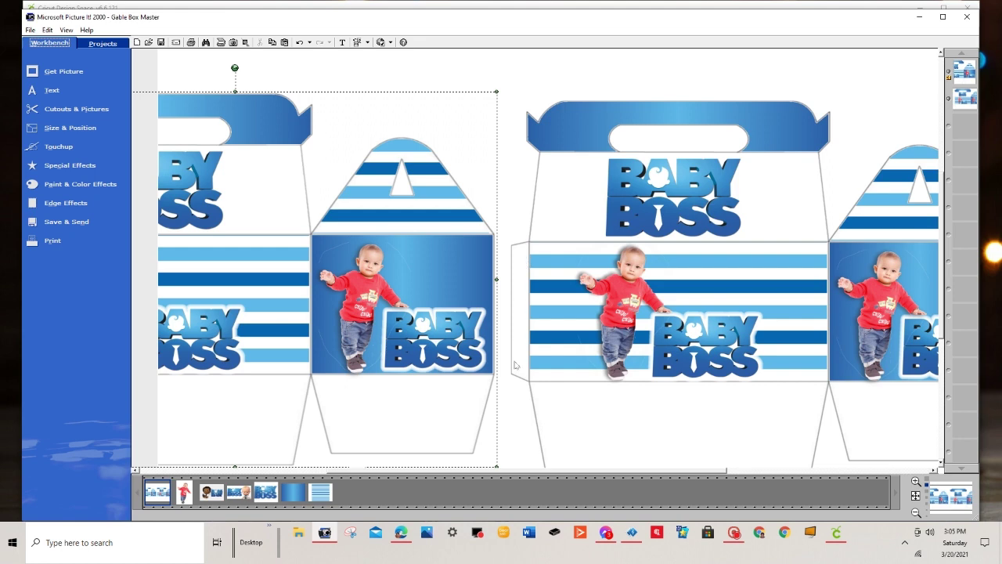
left_click_drag(433, 317, 466, 318)
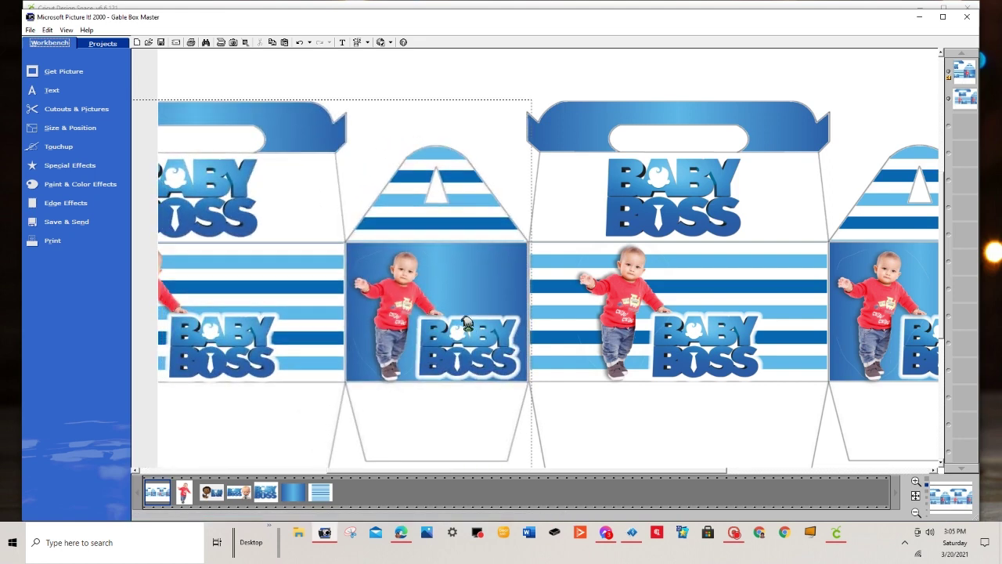
left_click_drag(467, 323, 470, 326)
scroll(470, 326, "down", 2)
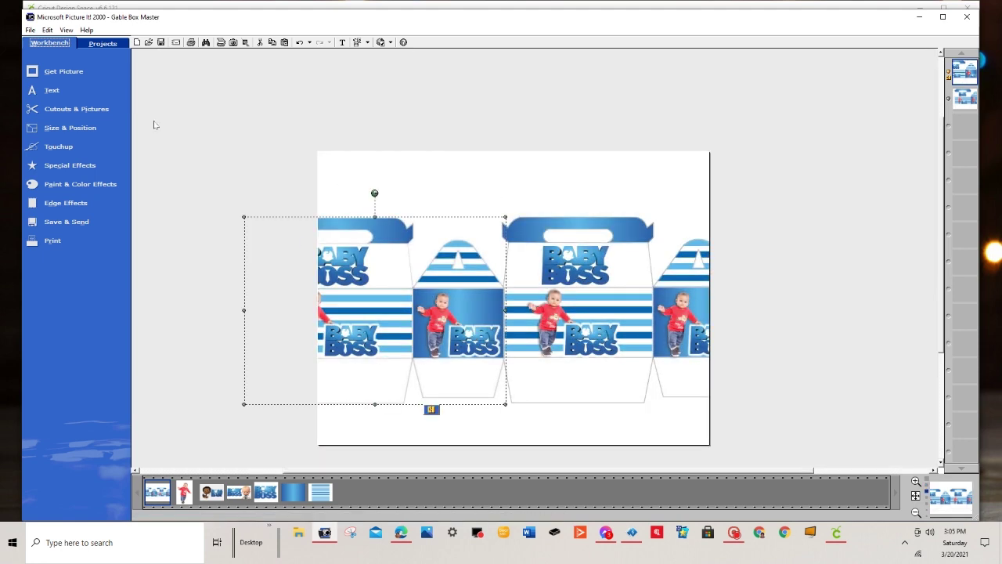
Step: Group both boxes, shrink the group to fit the page, and centre it
left_click_drag(806, 434, 885, 465)
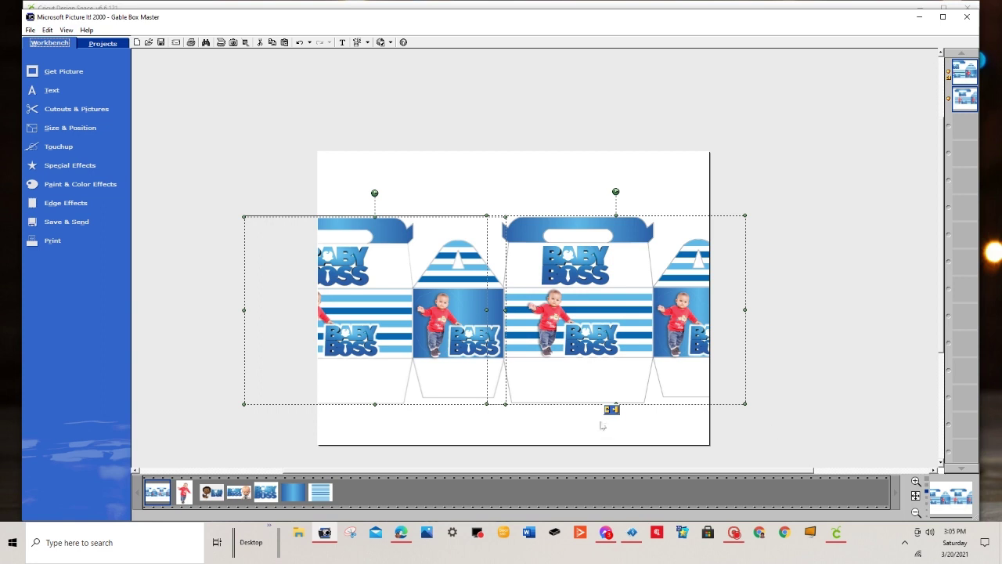
left_click(612, 409)
left_click_drag(744, 404, 628, 359)
left_click_drag(382, 296, 455, 311)
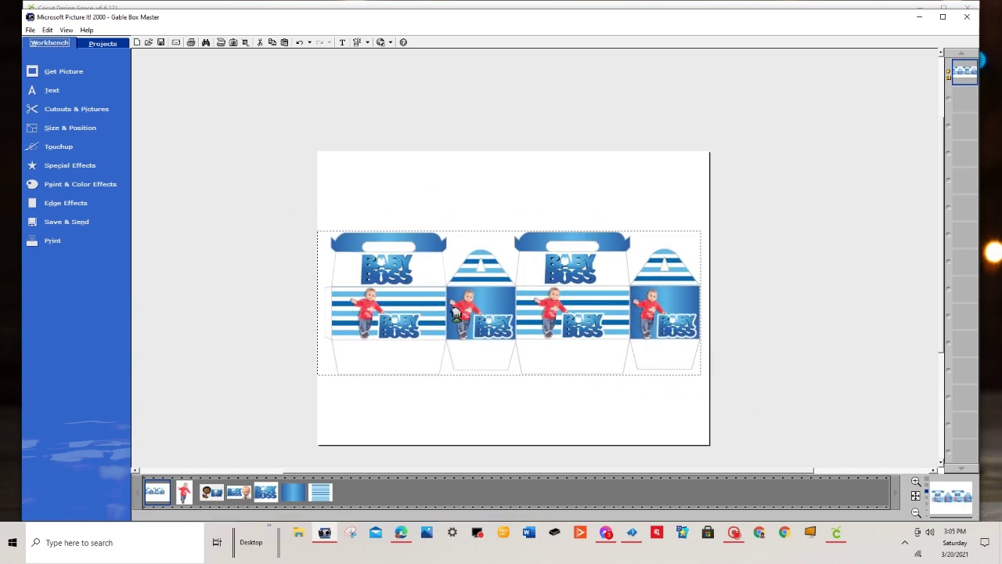
left_click(916, 482)
left_click(499, 428)
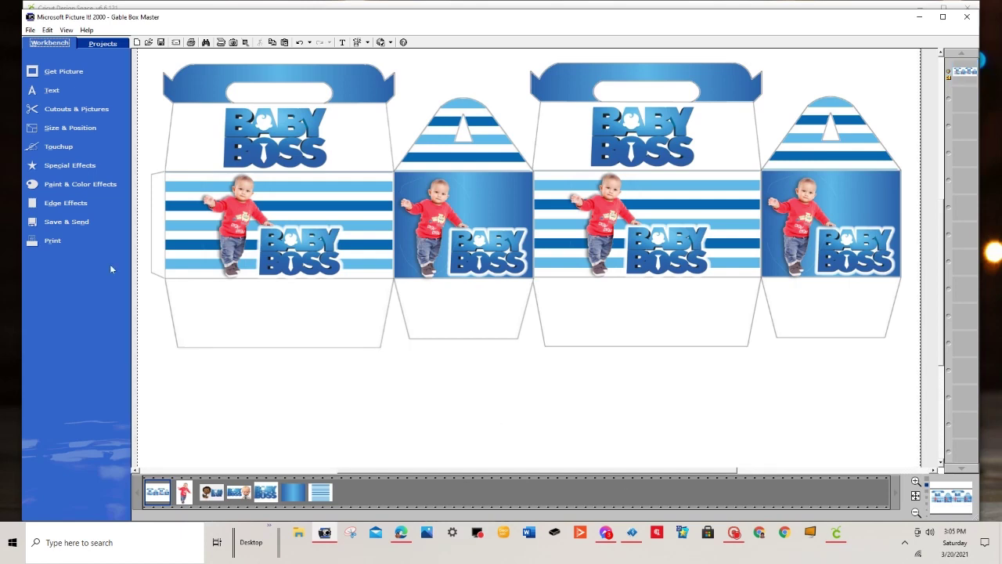